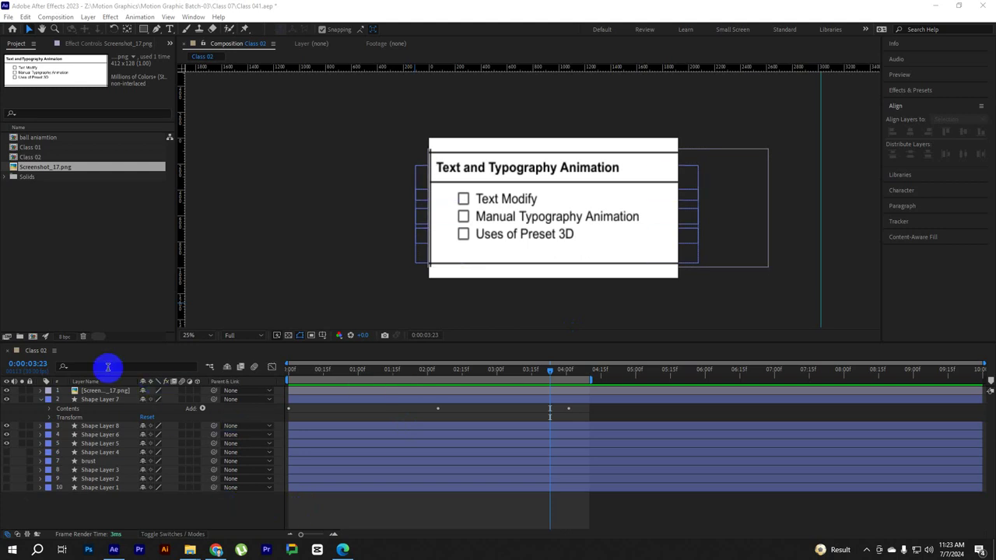
Return to 0:00, collapse Shape Layer 7 and delete the Screenshot_17.png layer from Class 02.
{"action": "left_click_drag", "start_coordinate": [367, 374], "coordinate": [256, 378]}
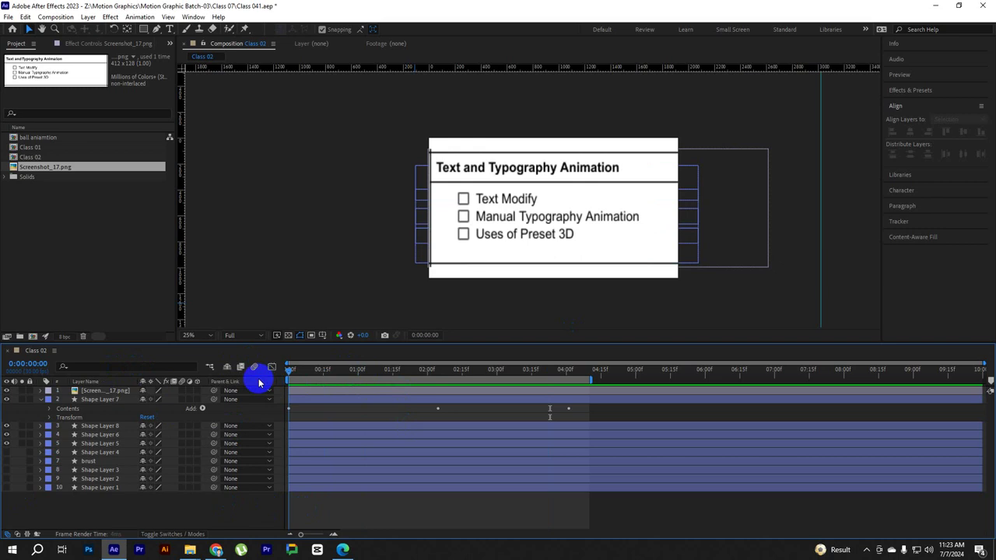
{"action": "left_click", "coordinate": [42, 401]}
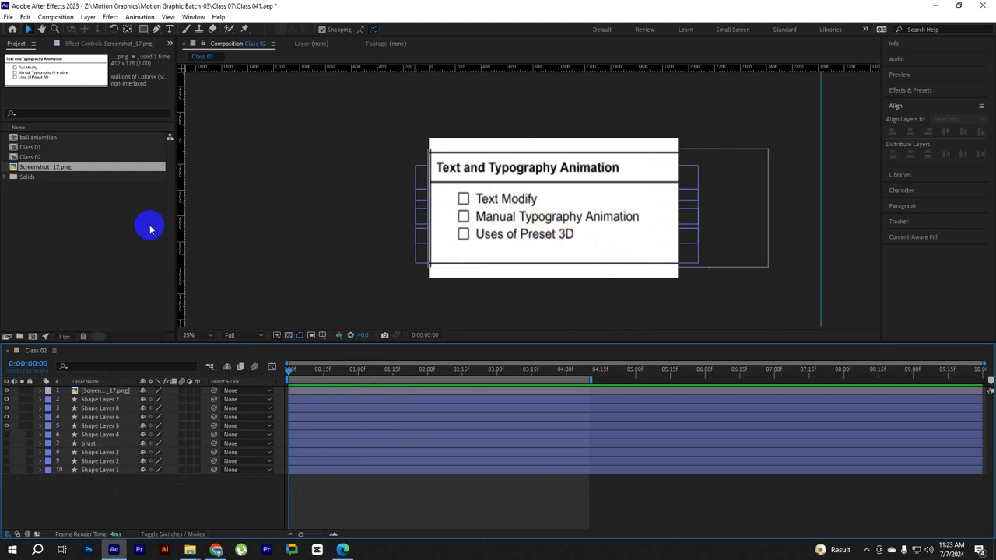
{"action": "left_click", "coordinate": [101, 392]}
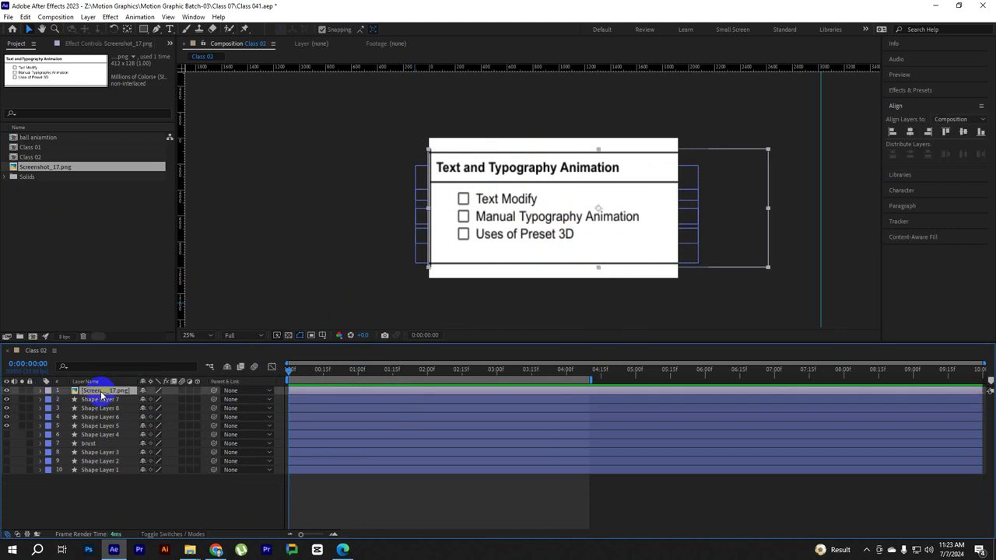
{"action": "key", "text": "Delete"}
{"action": "left_click", "coordinate": [87, 296]}
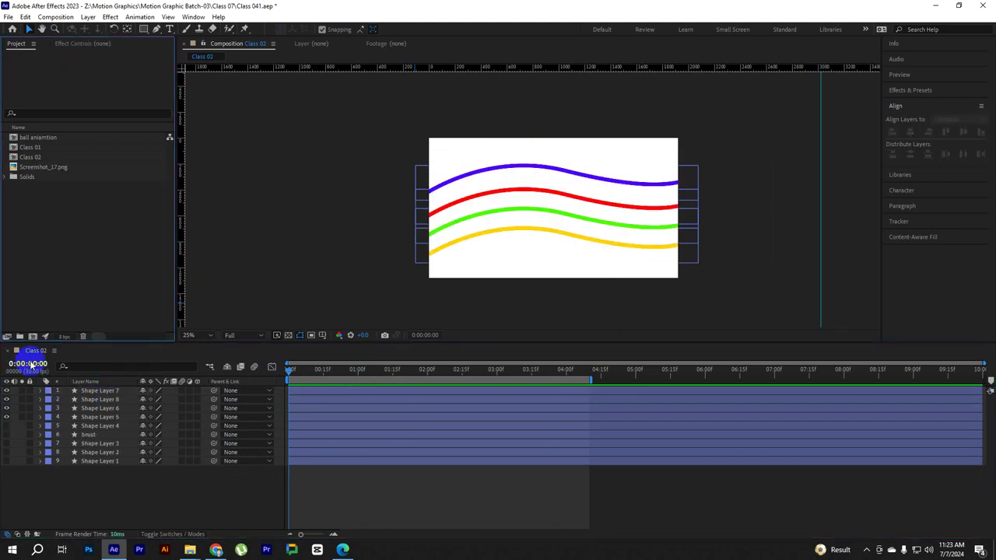
Add a new composition from the Project panel named Class 03 (1920×1080, 30 fps, 10 s, white).
{"action": "right_click", "coordinate": [74, 227]}
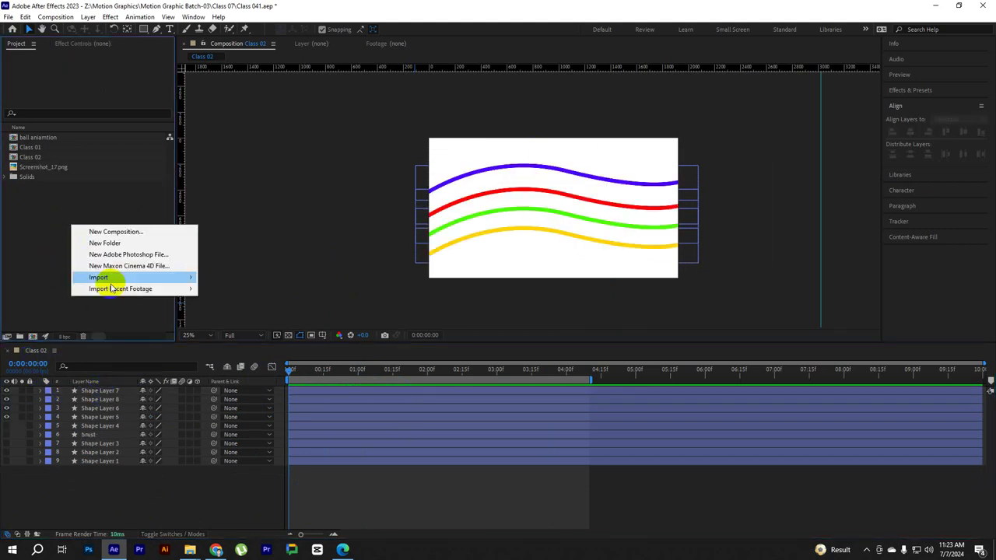
{"action": "left_click", "coordinate": [142, 232]}
{"action": "type", "text": "Classn"}
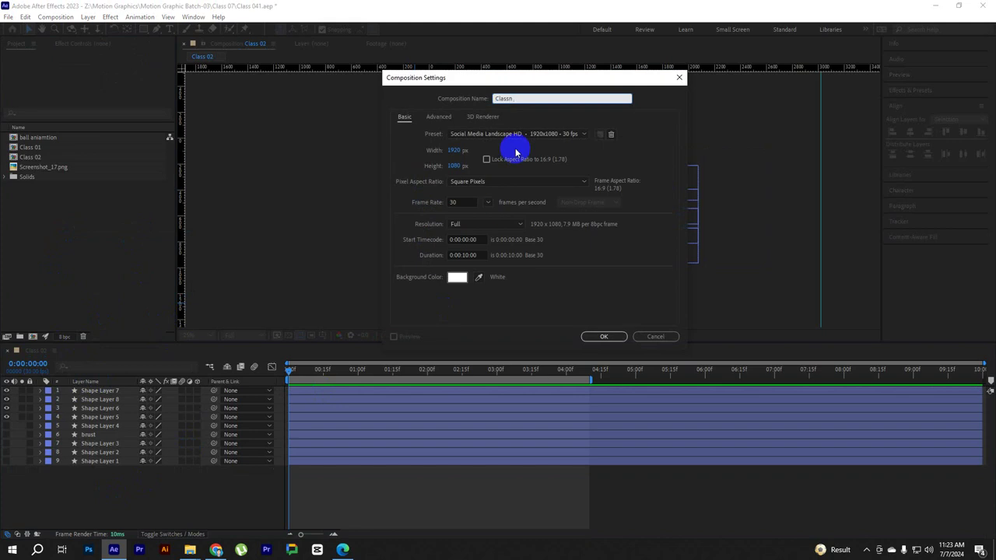
{"action": "key", "text": "BackSpace"}
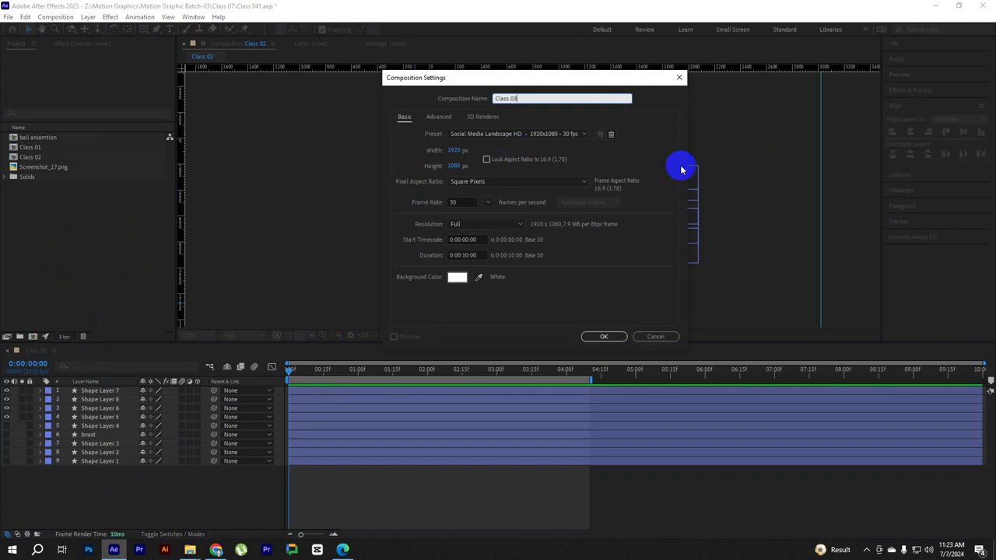
{"action": "key", "text": "Return"}
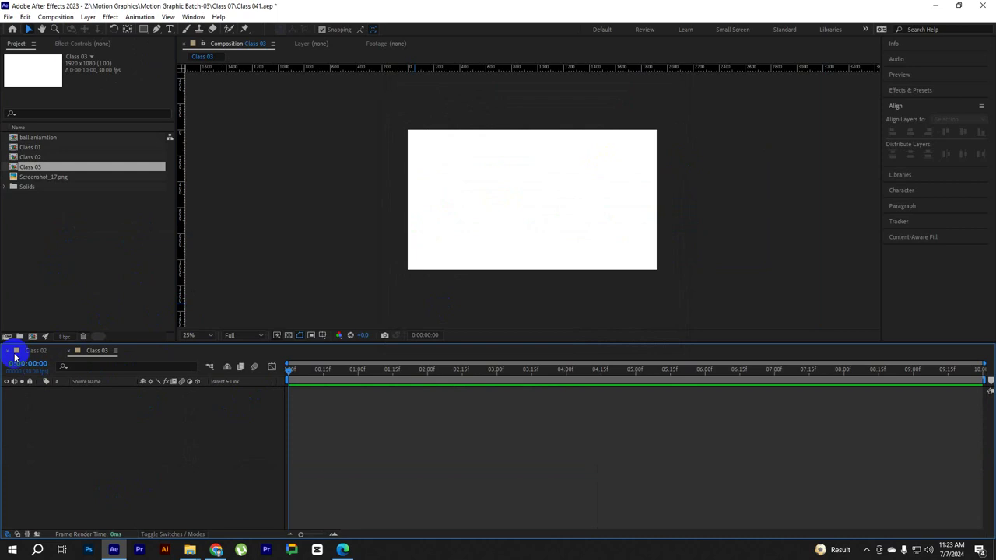
Close the Class 02 timeline and start a horizontal text layer reading 'Motion Graphics' in Class 03.
{"action": "left_click", "coordinate": [7, 351]}
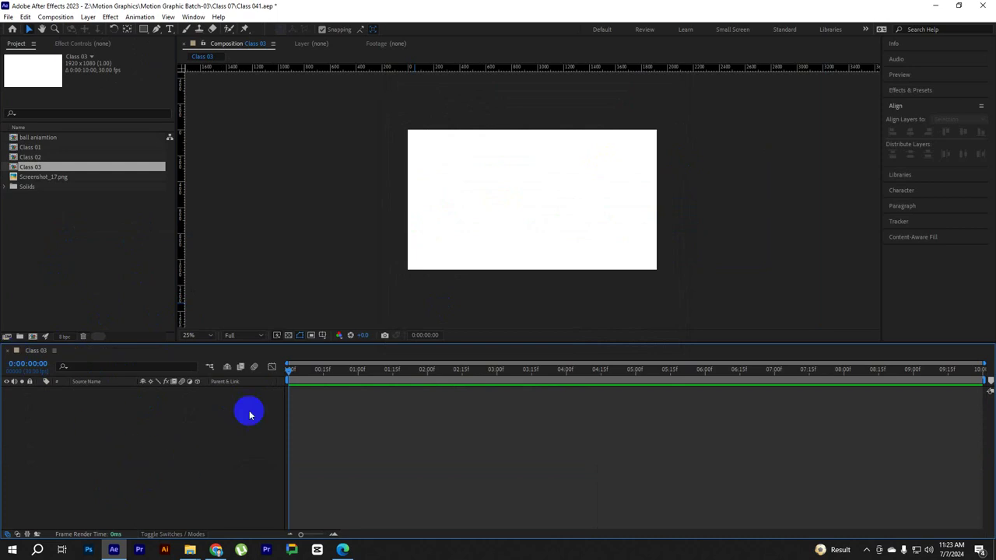
{"action": "left_click", "coordinate": [169, 29]}
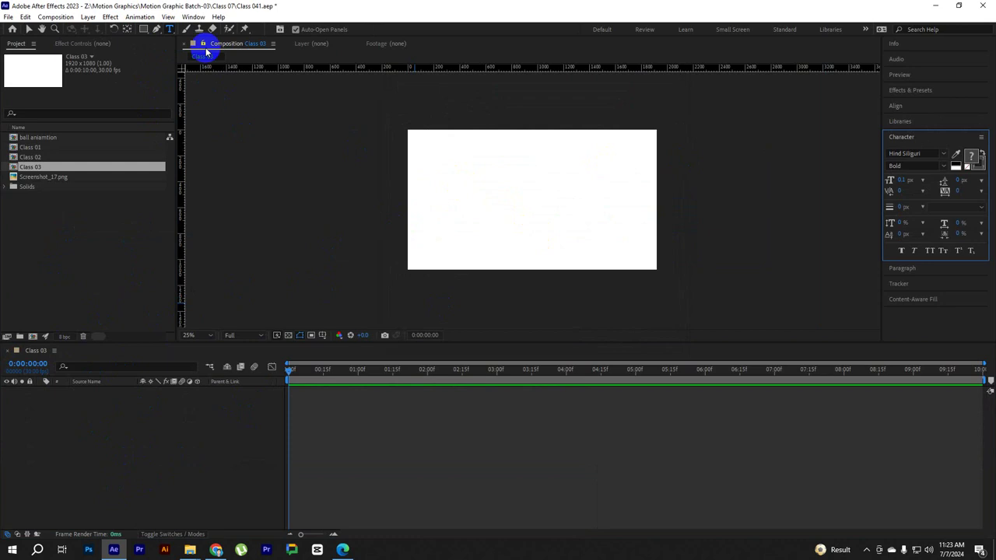
{"action": "left_click", "coordinate": [168, 30]}
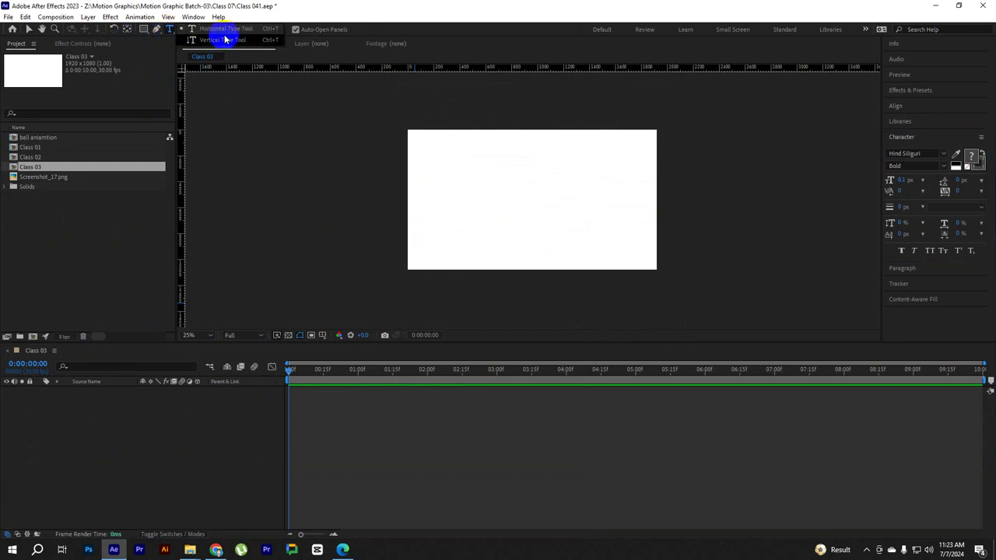
{"action": "left_click", "coordinate": [483, 232]}
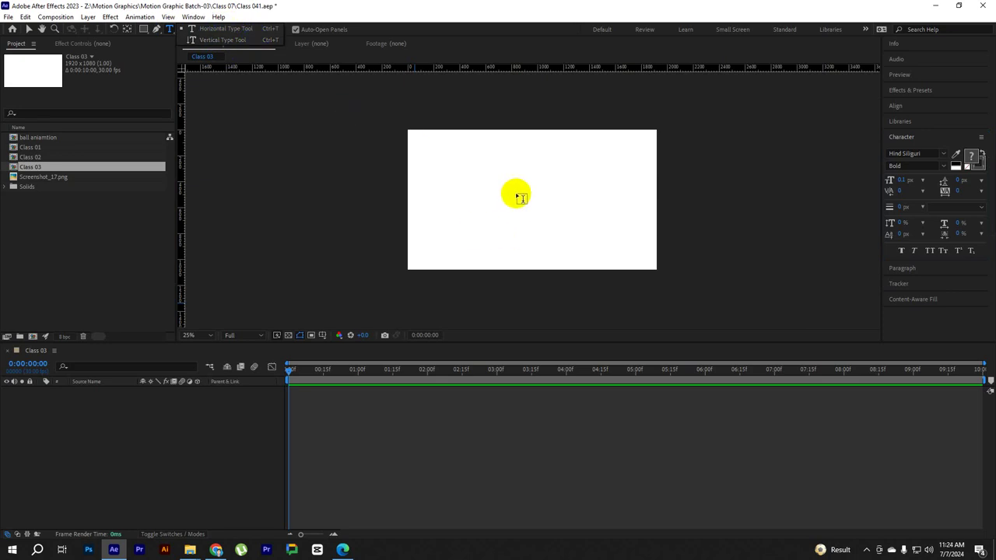
{"action": "left_click", "coordinate": [264, 82]}
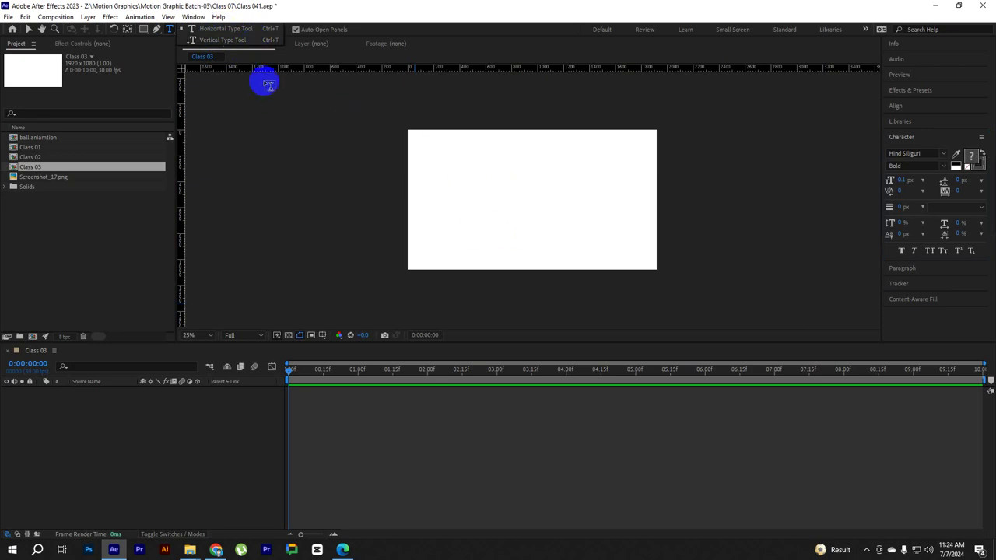
{"action": "left_click", "coordinate": [458, 195]}
{"action": "type", "text": "Motion Graphics"}
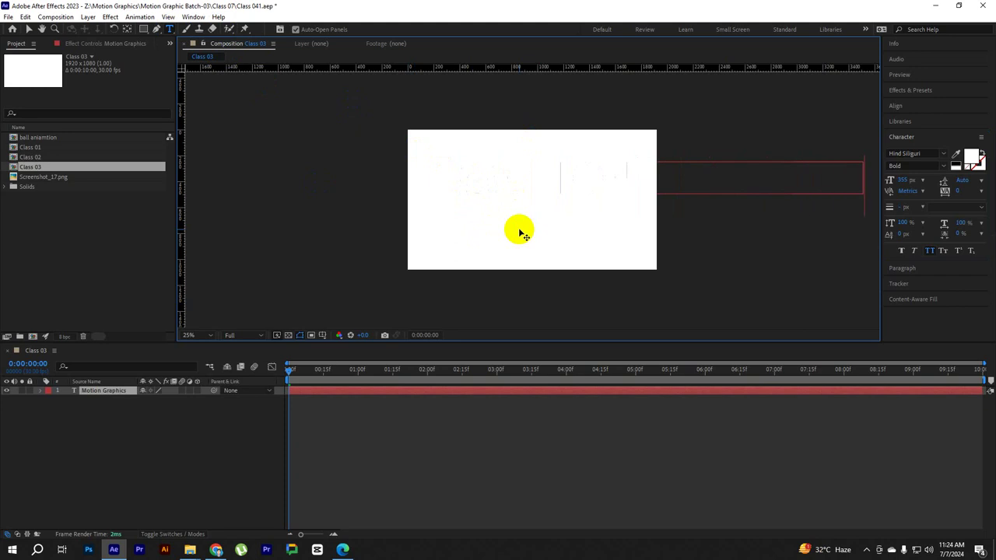
Reduce the title's font size to 156 px and move it slightly down and left.
{"action": "left_click", "coordinate": [28, 28]}
{"action": "left_click", "coordinate": [632, 209]}
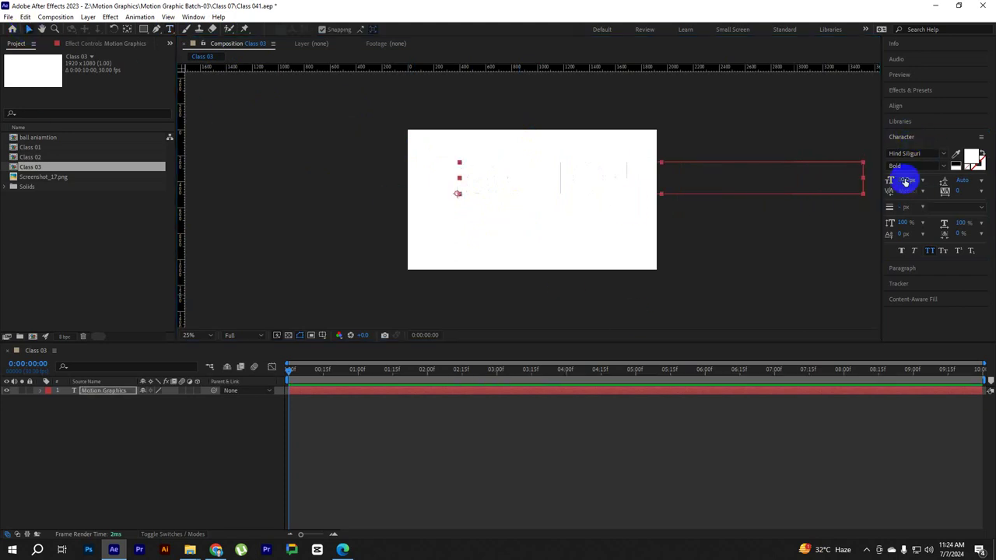
{"action": "left_click_drag", "start_coordinate": [905, 179], "coordinate": [825, 187]}
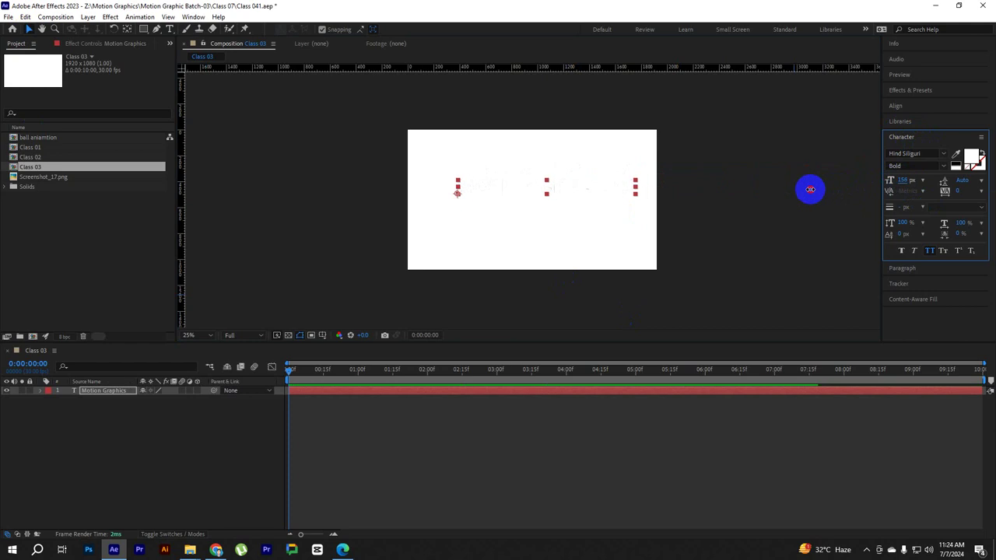
{"action": "left_click_drag", "start_coordinate": [612, 197], "coordinate": [609, 207]}
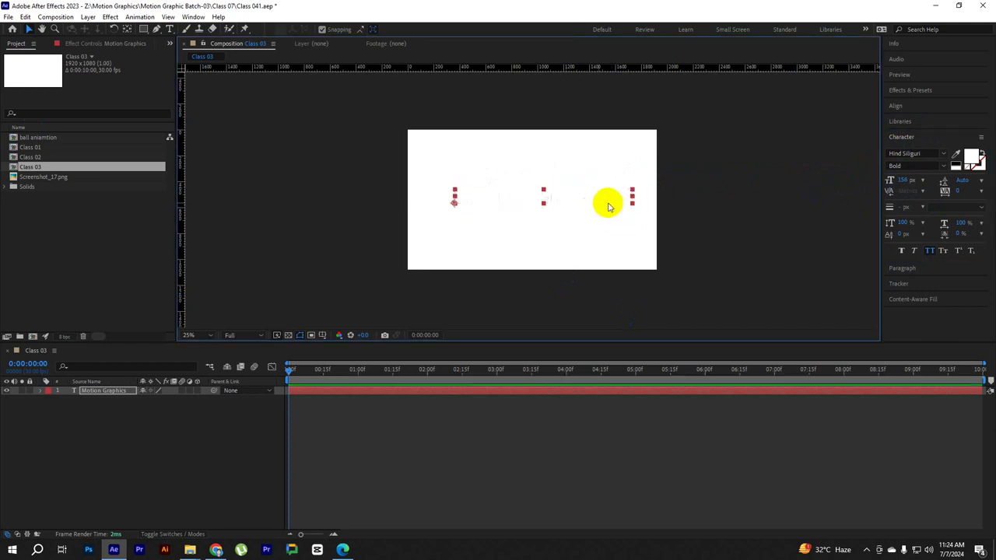
Set the title's fill colour to red.
{"action": "left_click", "coordinate": [970, 158]}
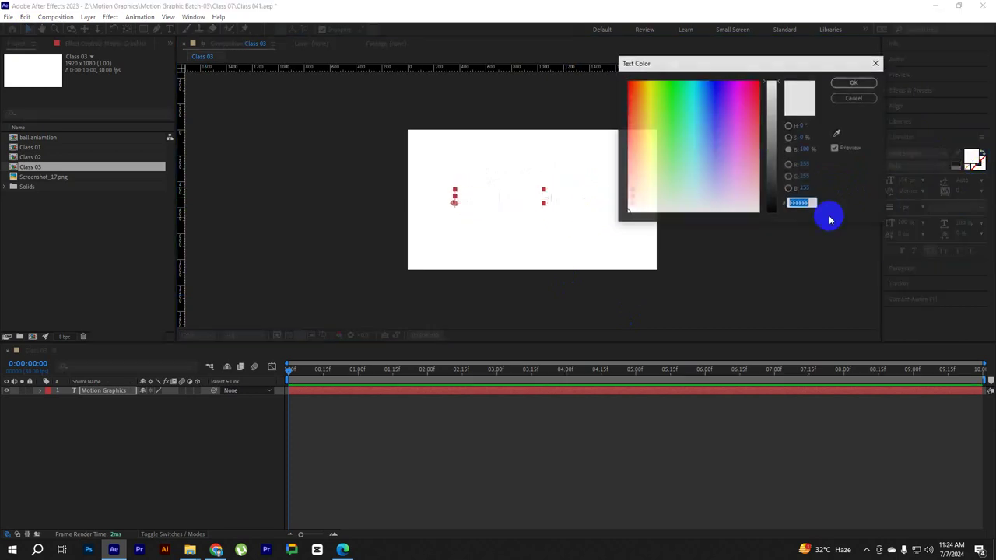
{"action": "left_click_drag", "start_coordinate": [744, 133], "coordinate": [758, 81]}
{"action": "left_click", "coordinate": [853, 83]}
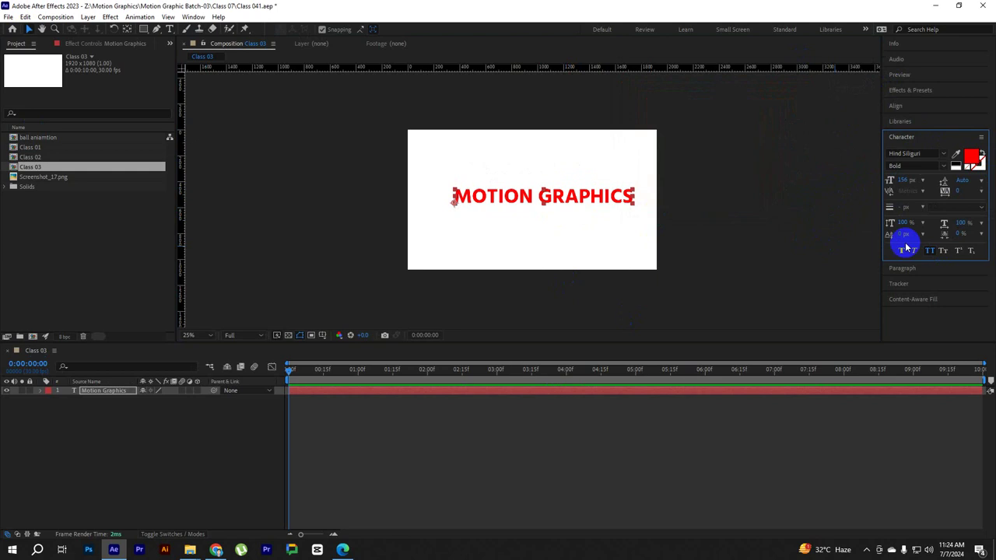
{"action": "left_click", "coordinate": [926, 154]}
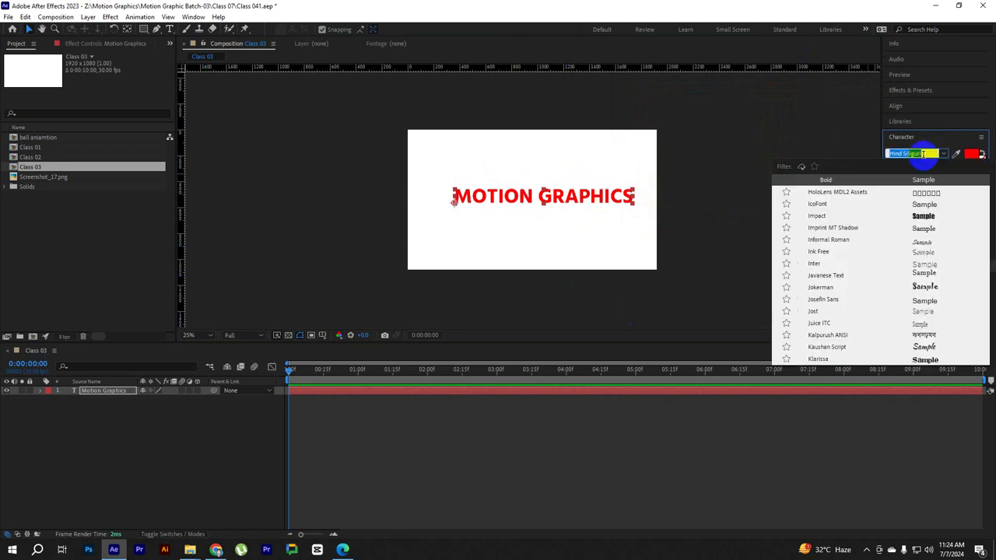
Try Impact as the font and centre the anchor point on the title text.
{"action": "left_click", "coordinate": [817, 216]}
{"action": "left_click", "coordinate": [506, 183]}
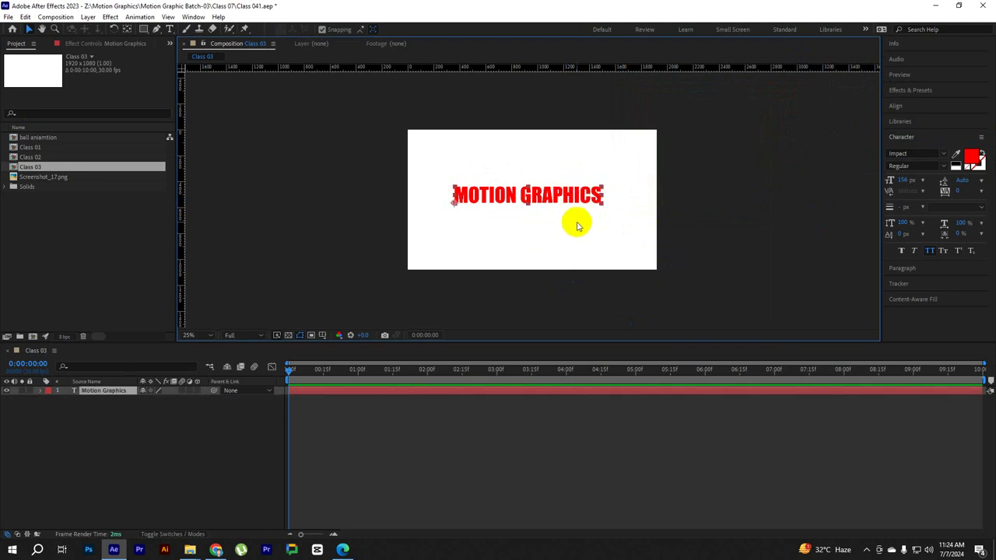
{"action": "scroll", "coordinate": [547, 202], "scroll_direction": "up", "scroll_amount": 1}
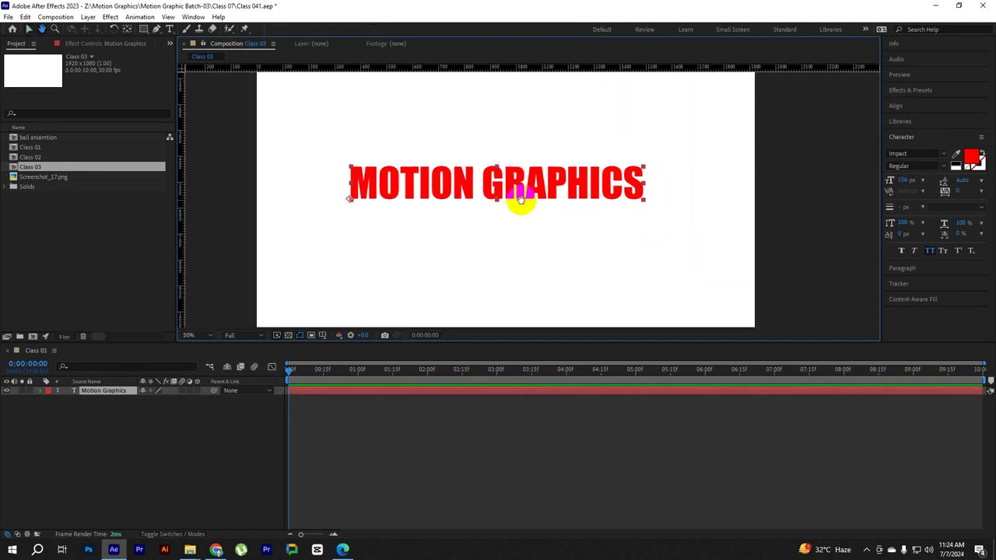
{"action": "left_click_drag", "start_coordinate": [514, 229], "coordinate": [526, 244]}
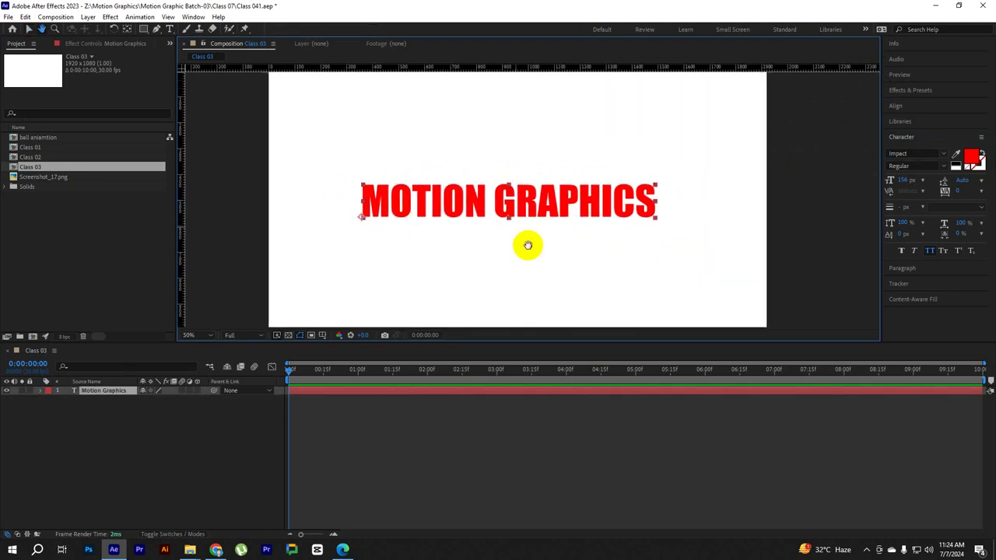
{"action": "left_click", "coordinate": [128, 29]}
{"action": "left_click_drag", "start_coordinate": [366, 219], "coordinate": [508, 202]}
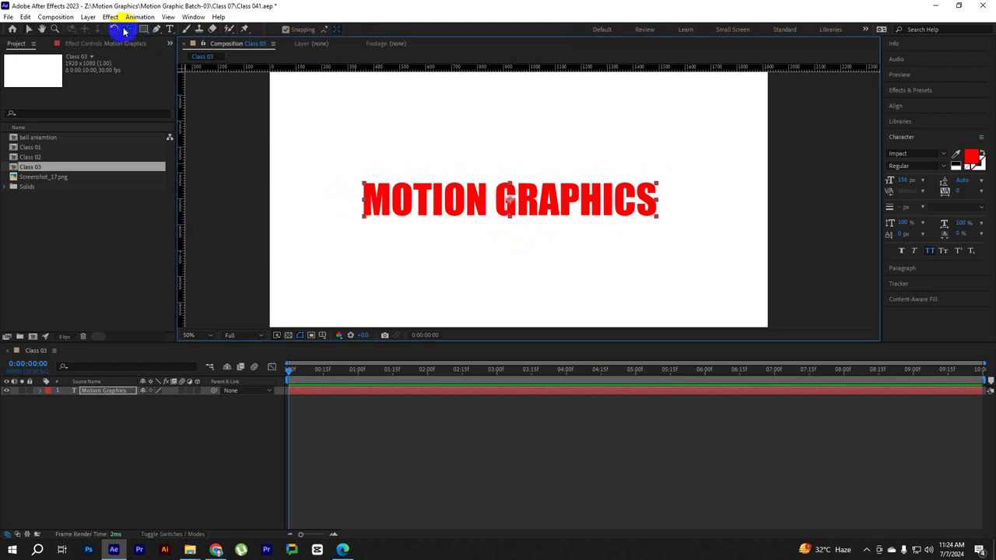
{"action": "key", "text": "v"}
{"action": "left_click", "coordinate": [536, 241]}
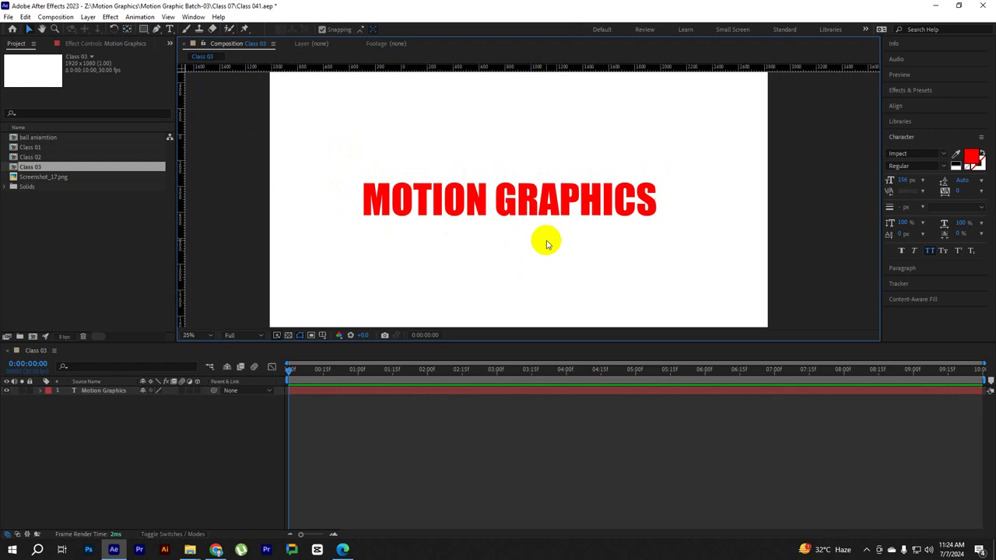
{"action": "key", "text": "comma"}
{"action": "key", "text": "period"}
{"action": "left_click", "coordinate": [533, 211]}
{"action": "key", "text": "comma"}
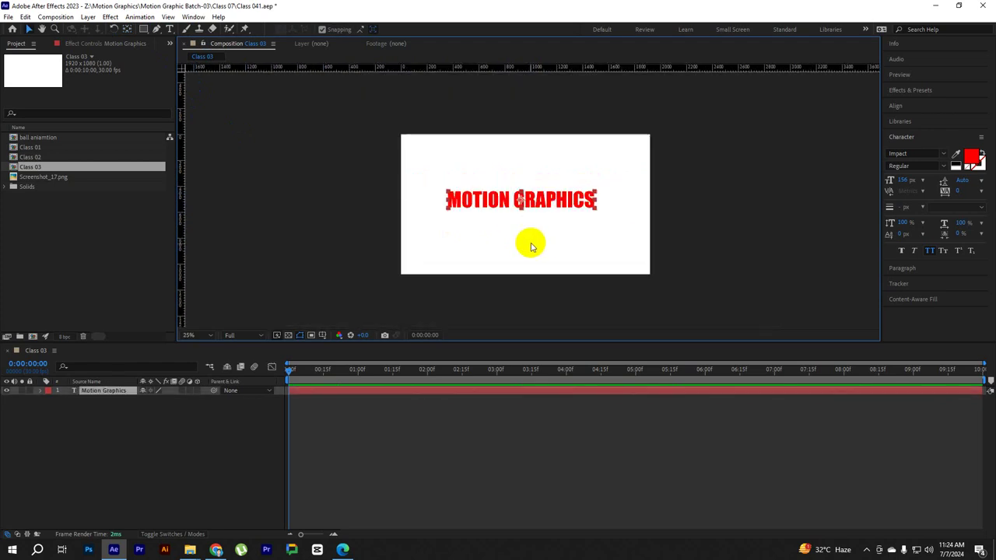
Briefly try Liberation Serif, then set the title's font to Anton.
{"action": "left_click", "coordinate": [946, 159]}
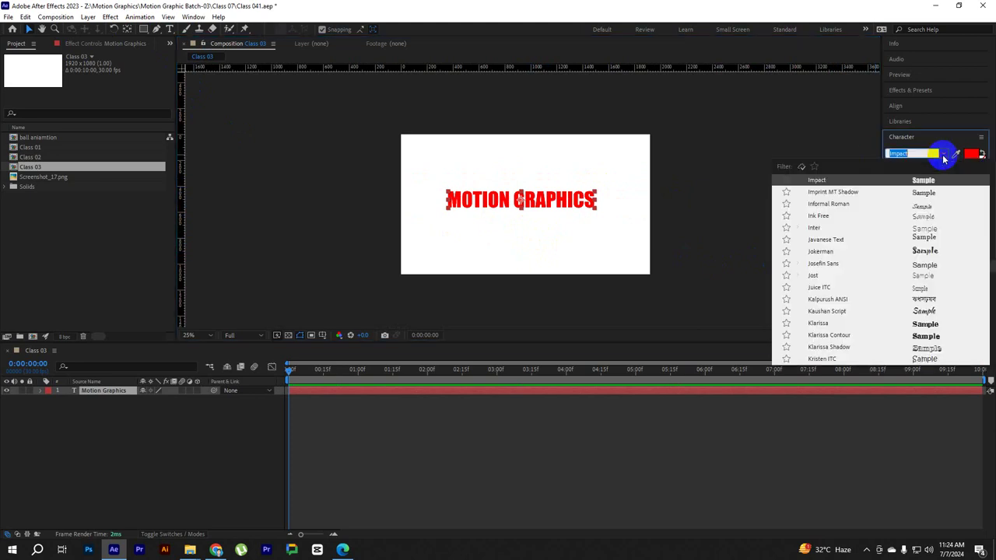
{"action": "scroll", "coordinate": [872, 319], "scroll_direction": "down", "scroll_amount": 10}
{"action": "scroll", "coordinate": [883, 276], "scroll_direction": "down", "scroll_amount": 3}
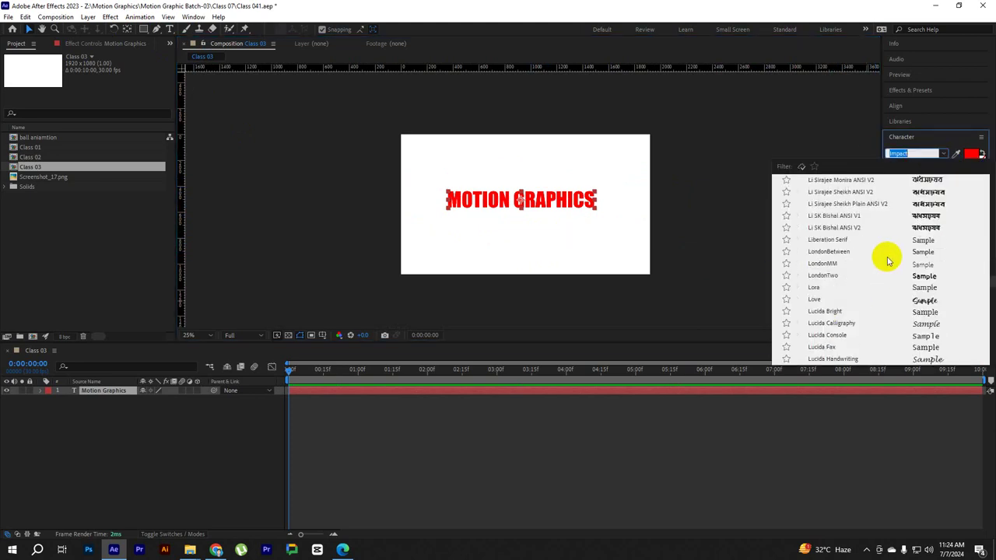
{"action": "left_click", "coordinate": [817, 239]}
{"action": "left_click", "coordinate": [942, 154]}
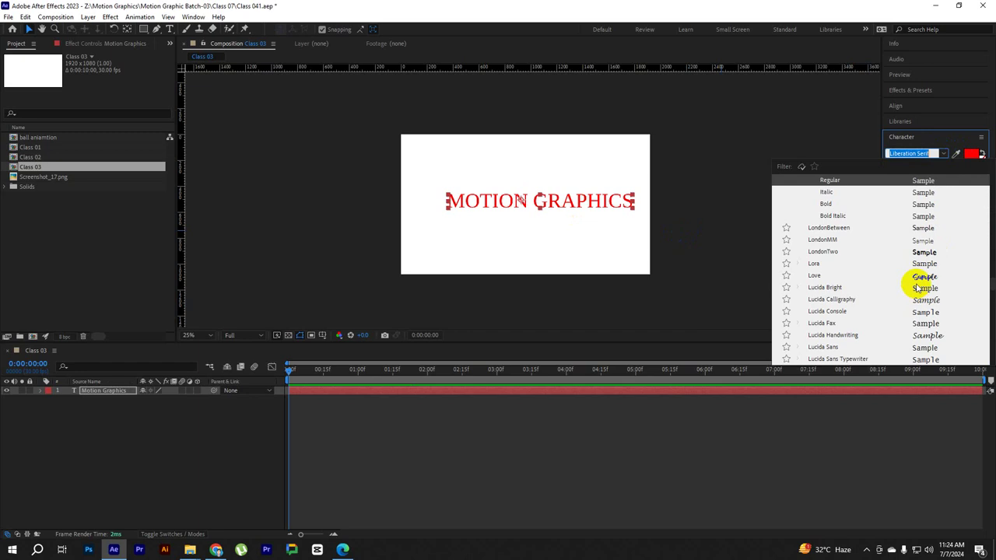
{"action": "scroll", "coordinate": [915, 283], "scroll_direction": "up", "scroll_amount": 5}
{"action": "scroll", "coordinate": [910, 280], "scroll_direction": "up", "scroll_amount": 5}
{"action": "scroll", "coordinate": [904, 280], "scroll_direction": "up", "scroll_amount": 3}
{"action": "scroll", "coordinate": [904, 280], "scroll_direction": "up", "scroll_amount": 5}
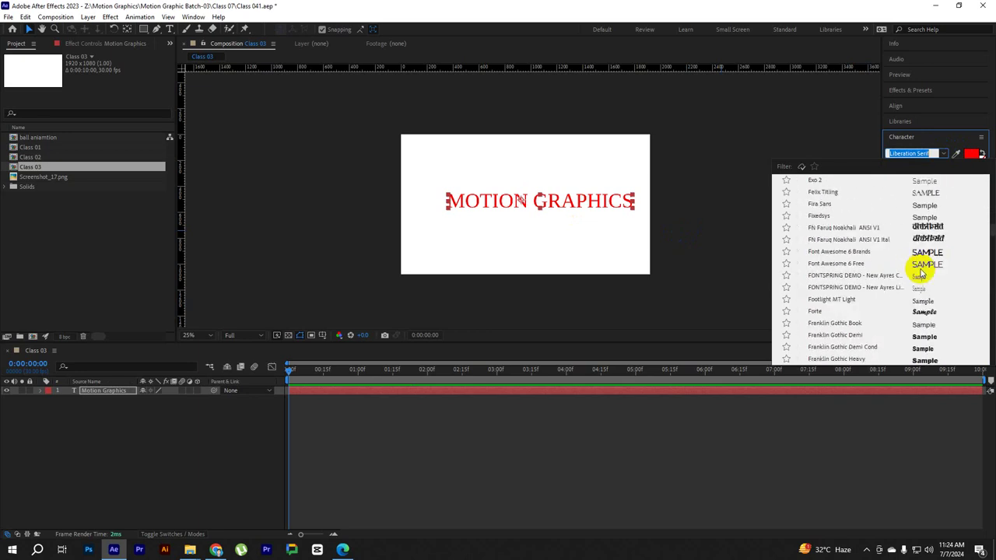
{"action": "scroll", "coordinate": [910, 268], "scroll_direction": "up", "scroll_amount": 5}
{"action": "scroll", "coordinate": [918, 257], "scroll_direction": "up", "scroll_amount": 5}
{"action": "scroll", "coordinate": [931, 227], "scroll_direction": "up", "scroll_amount": 5}
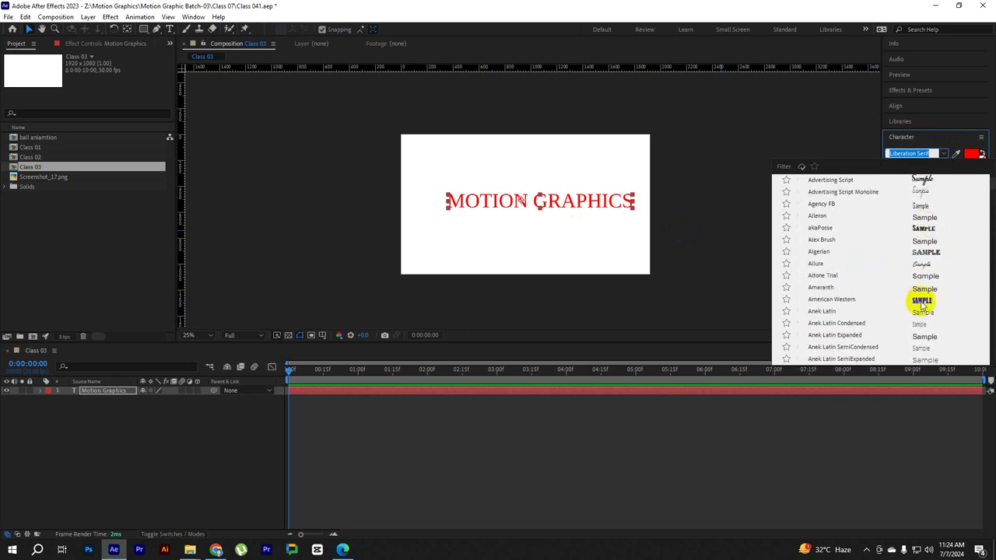
{"action": "scroll", "coordinate": [921, 306], "scroll_direction": "down", "scroll_amount": 3}
{"action": "scroll", "coordinate": [921, 296], "scroll_direction": "down", "scroll_amount": 3}
{"action": "left_click", "coordinate": [918, 277]}
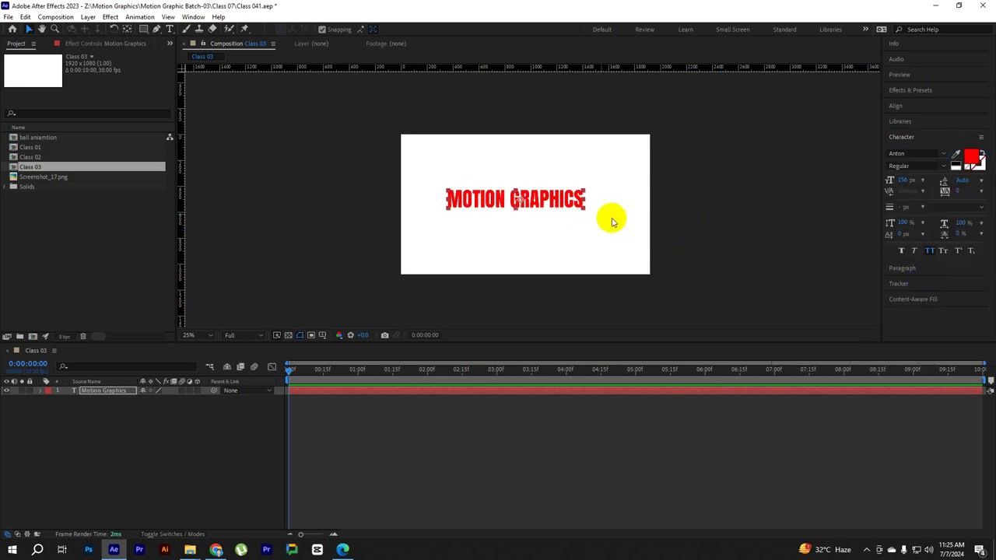
Change the title's fill colour to blue (2E7DFF).
{"action": "left_click", "coordinate": [971, 159]}
{"action": "left_click_drag", "start_coordinate": [722, 65], "coordinate": [757, 67]}
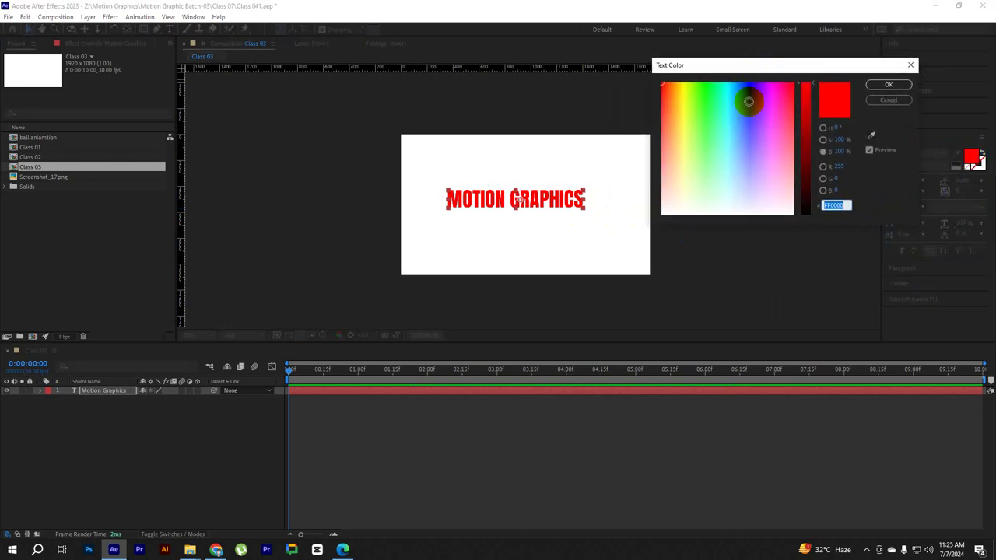
{"action": "left_click_drag", "start_coordinate": [718, 167], "coordinate": [642, 67]}
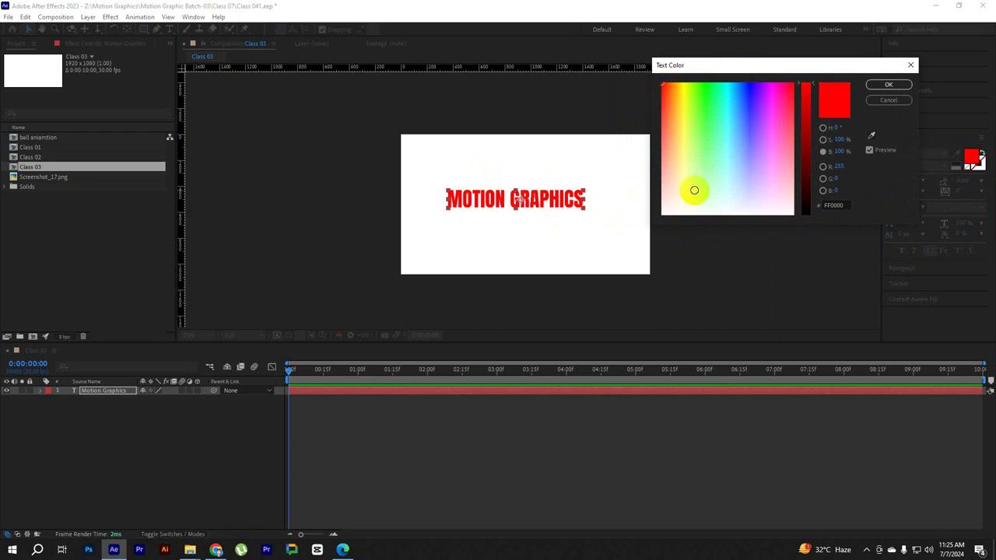
{"action": "mouse_move", "coordinate": [762, 142]}
{"action": "left_mouse_down"}
{"action": "mouse_move", "coordinate": [746, 91]}
{"action": "mouse_move", "coordinate": [740, 106]}
{"action": "left_mouse_up"}
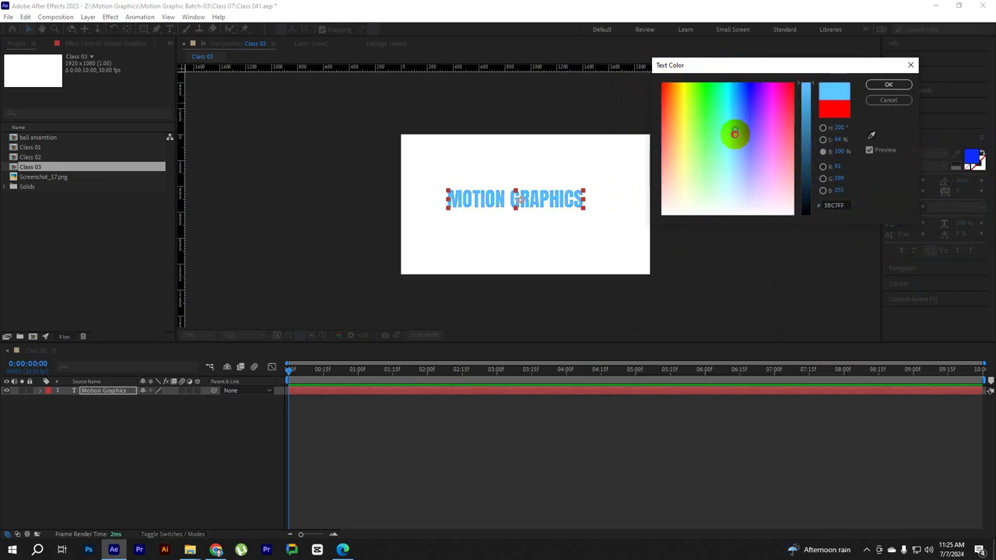
{"action": "left_click", "coordinate": [888, 84]}
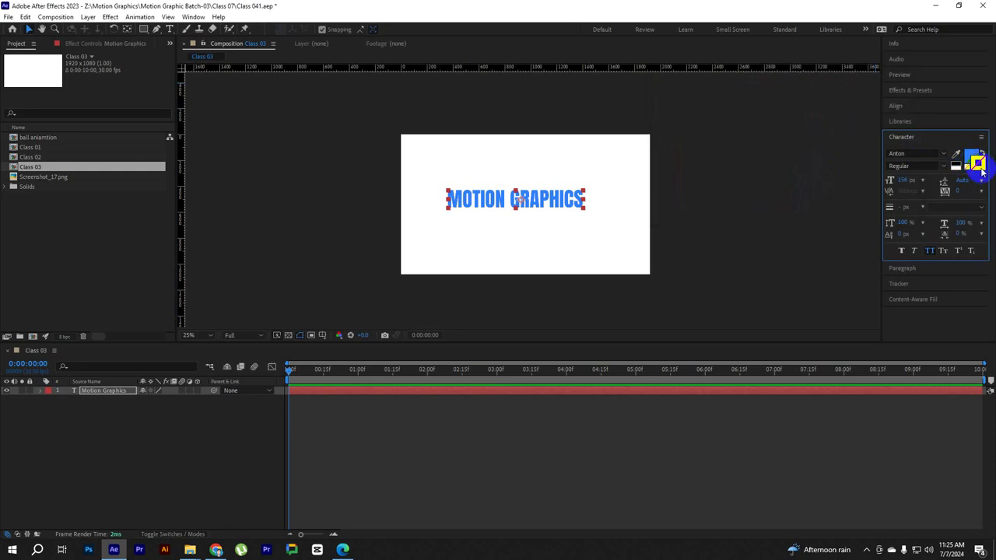
Remove the pink stroke so the title is a solid blue fill with no outline.
{"action": "left_click", "coordinate": [979, 165]}
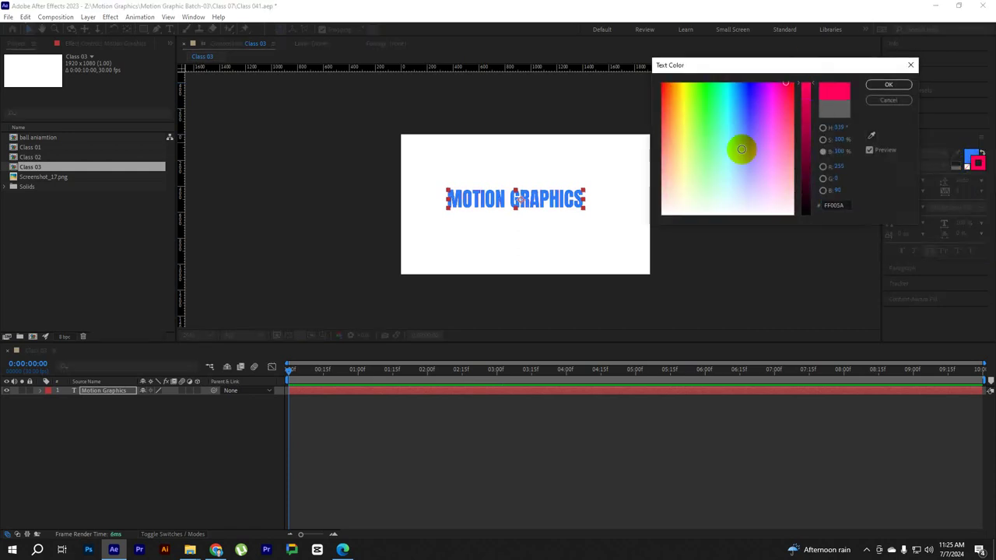
{"action": "left_click", "coordinate": [889, 85]}
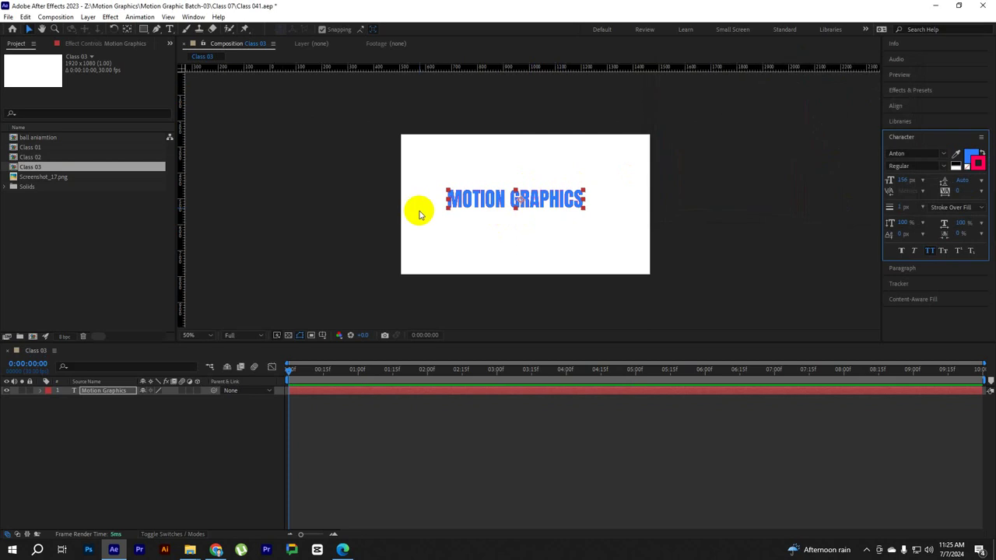
{"action": "key", "text": "period"}
{"action": "key", "text": "period"}
{"action": "key", "text": "period"}
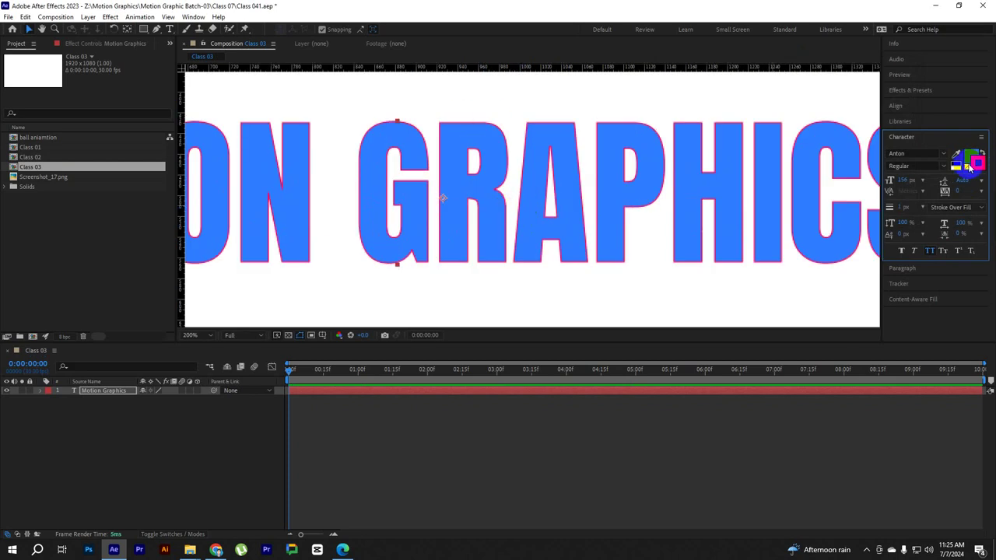
{"action": "left_click", "coordinate": [970, 167]}
{"action": "left_click", "coordinate": [977, 164]}
{"action": "left_click", "coordinate": [888, 100]}
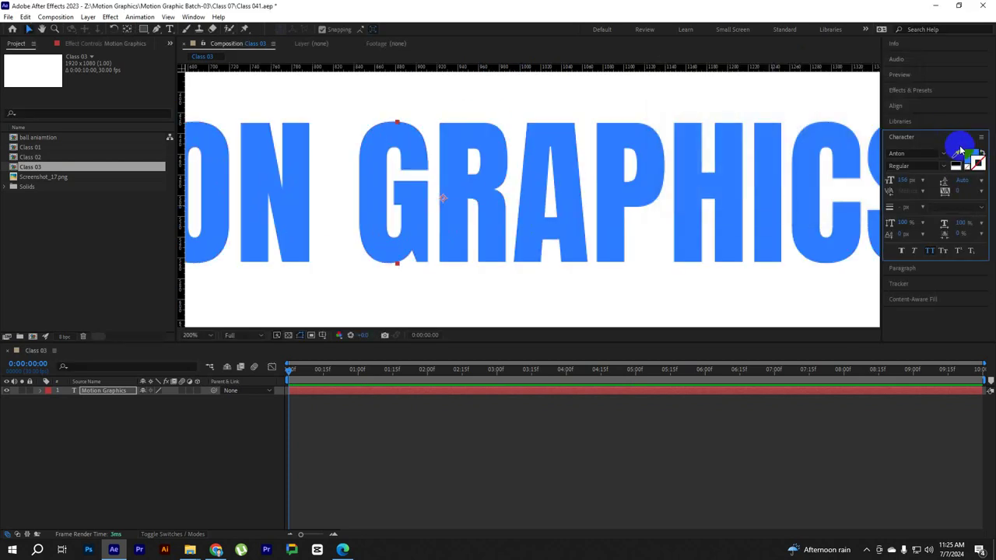
{"action": "left_click", "coordinate": [981, 153]}
{"action": "left_click", "coordinate": [981, 154]}
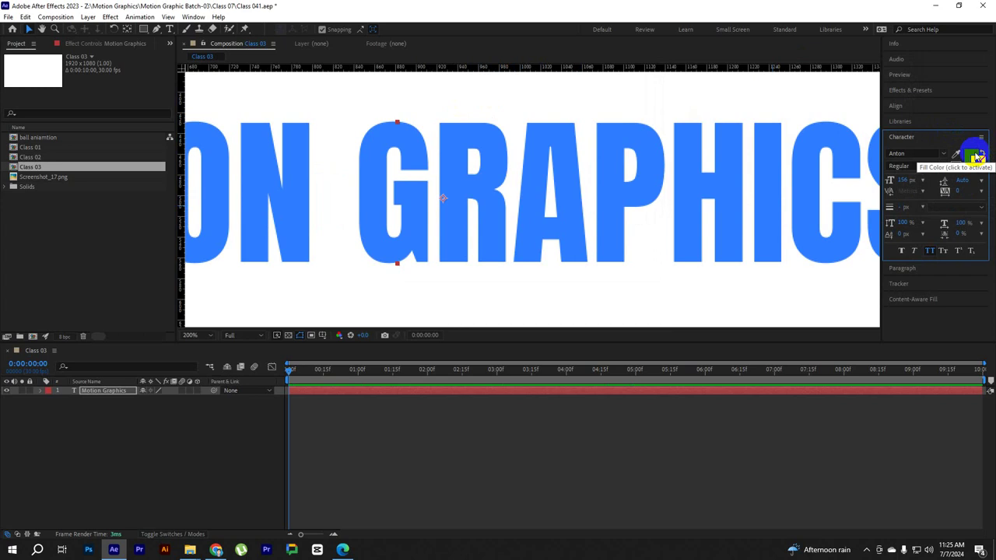
Enlarge the title's font size to 160 px.
{"action": "left_click", "coordinate": [661, 192]}
{"action": "left_click", "coordinate": [945, 165]}
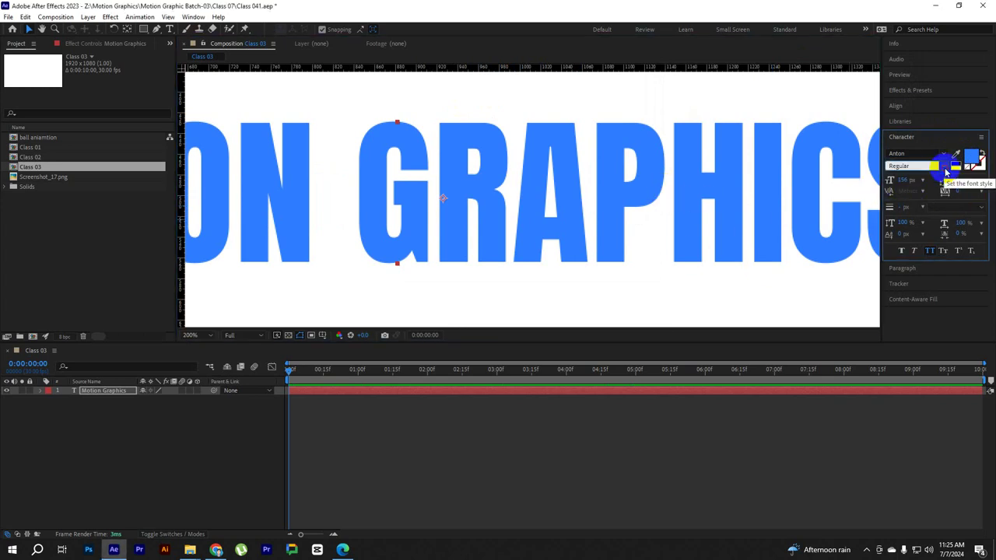
{"action": "scroll", "coordinate": [632, 208], "scroll_direction": "down", "scroll_amount": 3}
{"action": "left_click", "coordinate": [544, 235]}
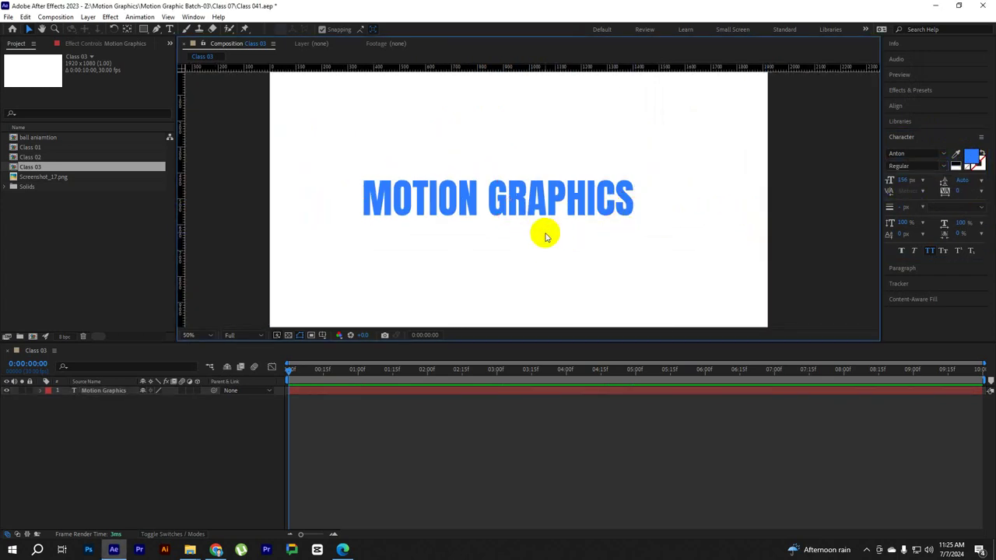
{"action": "left_click", "coordinate": [531, 195]}
{"action": "mouse_move", "coordinate": [898, 179]}
{"action": "left_mouse_down"}
{"action": "mouse_move", "coordinate": [928, 179]}
{"action": "mouse_move", "coordinate": [908, 191]}
{"action": "mouse_move", "coordinate": [967, 181]}
{"action": "left_mouse_up"}
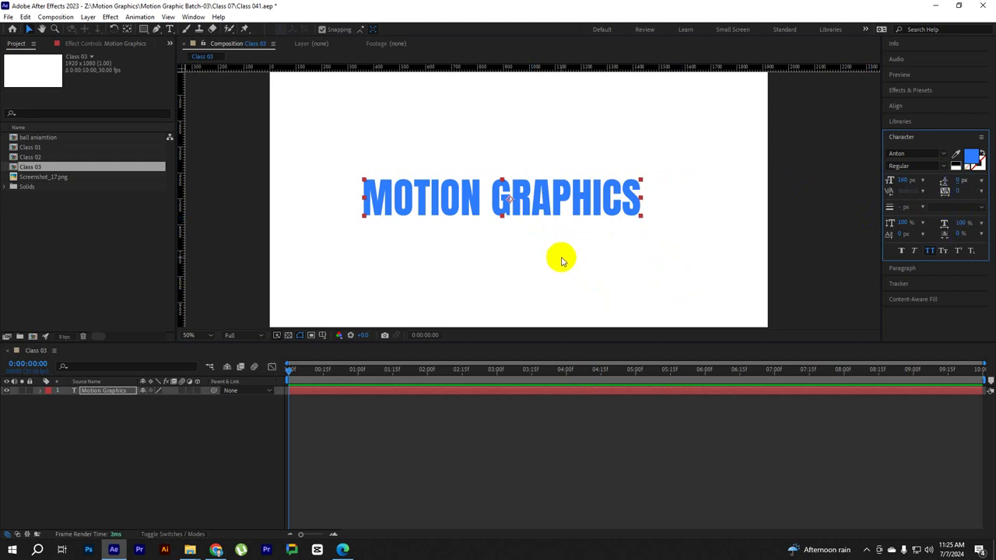
{"action": "scroll", "coordinate": [542, 254], "scroll_direction": "down", "scroll_amount": 4}
{"action": "scroll", "coordinate": [537, 231], "scroll_direction": "up", "scroll_amount": 4}
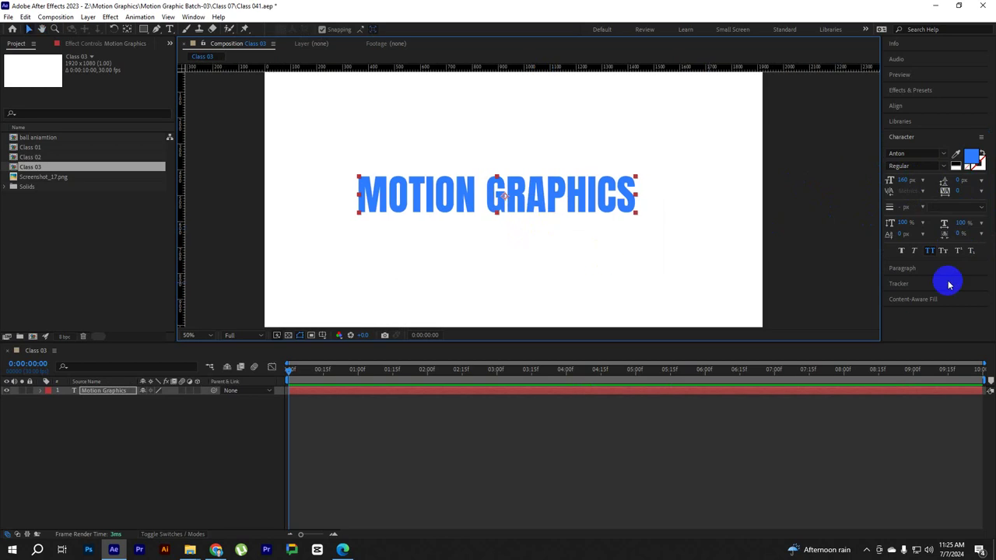
Turn off All Caps so the title reads Motion Graphics, leaving faux bold off.
{"action": "left_click", "coordinate": [933, 253]}
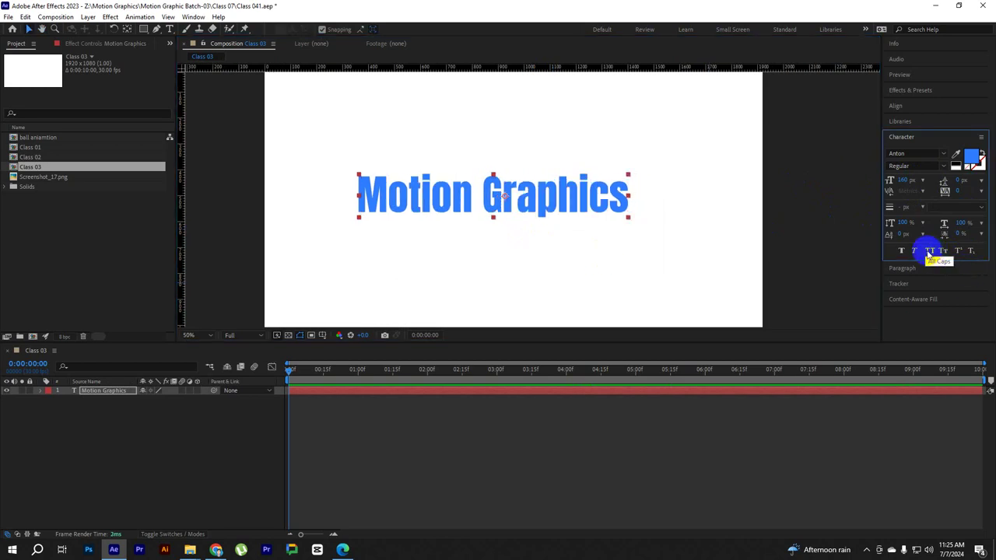
{"action": "left_click_drag", "start_coordinate": [516, 205], "coordinate": [645, 199]}
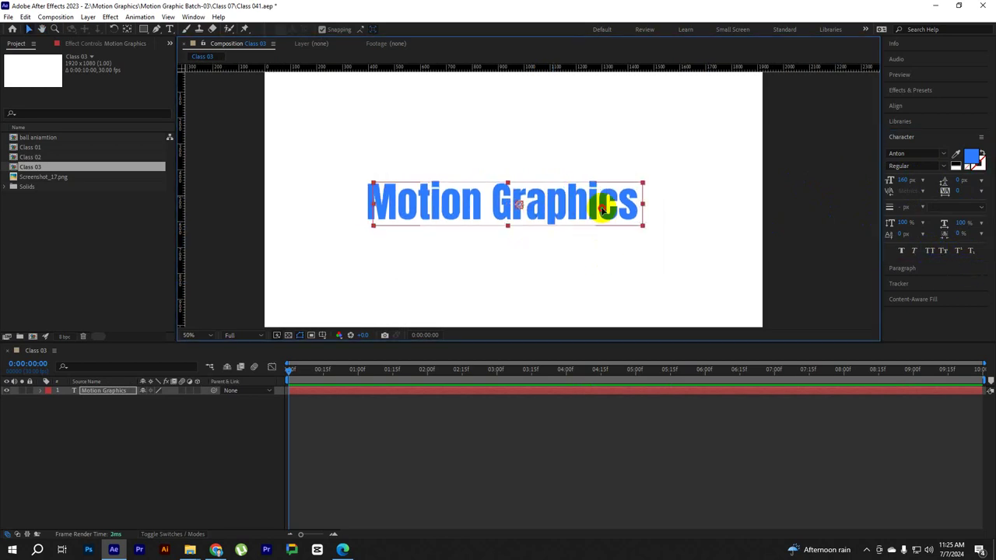
{"action": "left_click", "coordinate": [899, 251]}
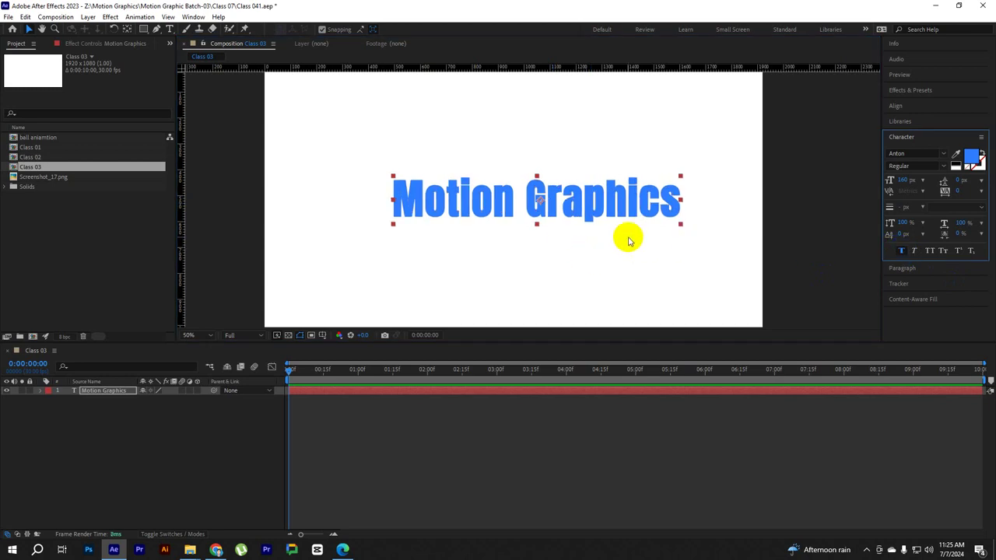
{"action": "left_click", "coordinate": [901, 251]}
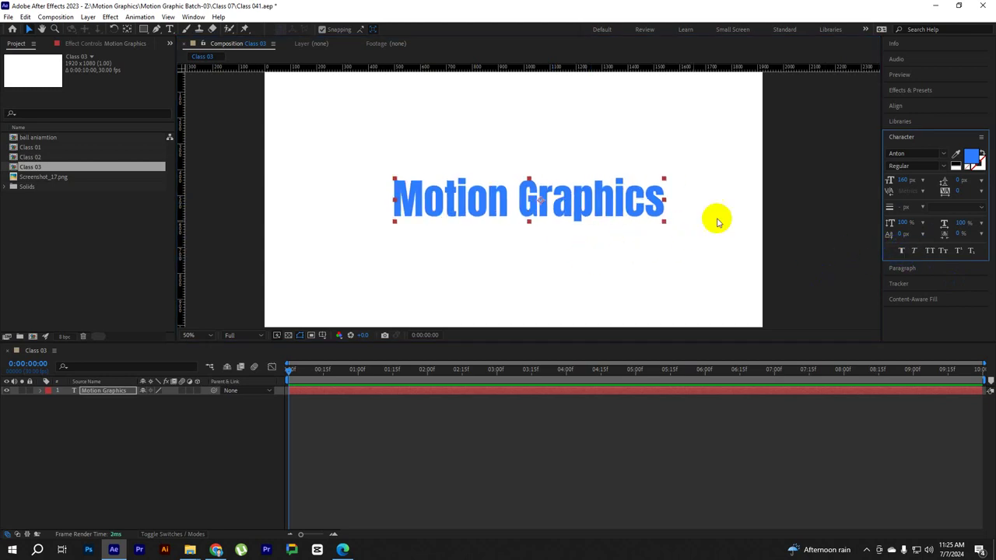
Set the title's paragraph alignment to Left Align.
{"action": "left_click", "coordinate": [918, 267]}
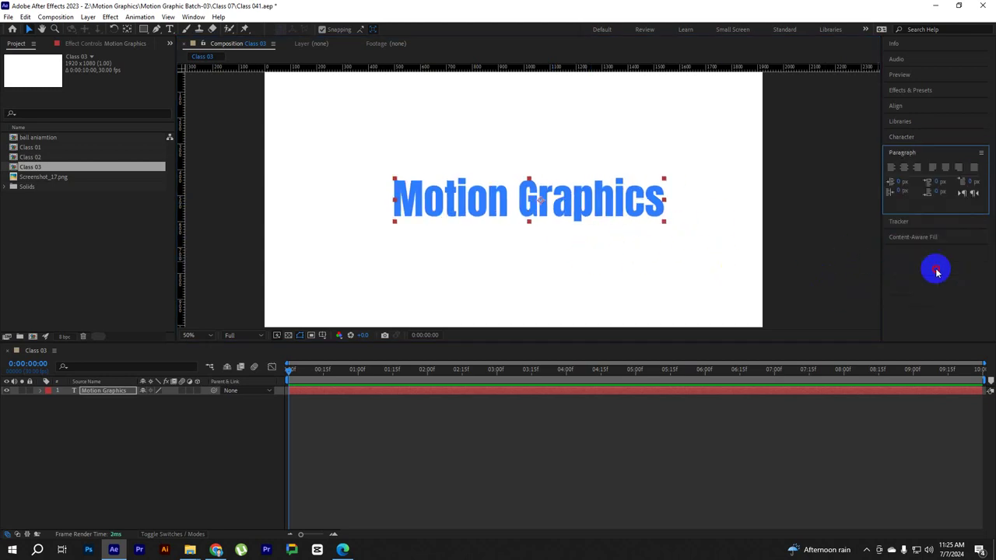
{"action": "left_click", "coordinate": [895, 171]}
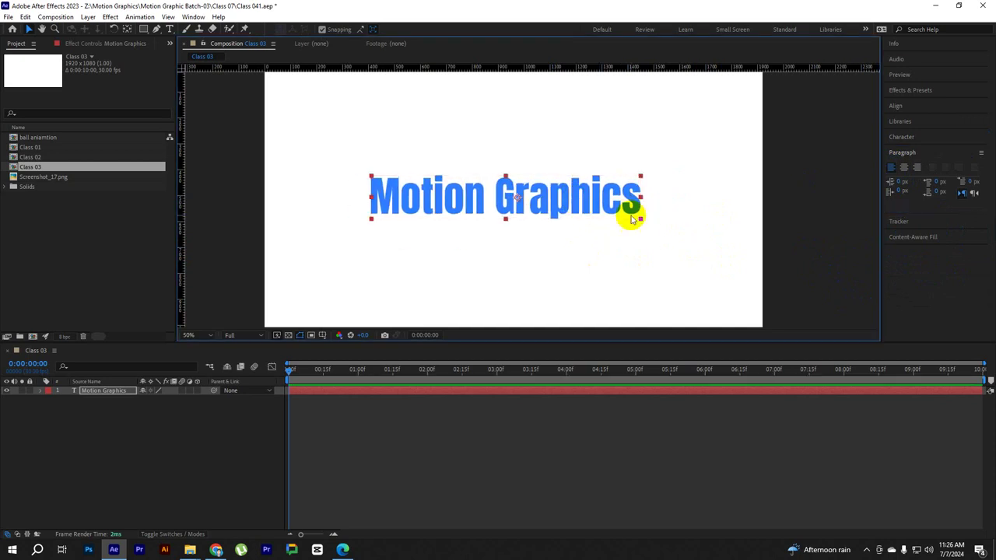
{"action": "left_click", "coordinate": [903, 168]}
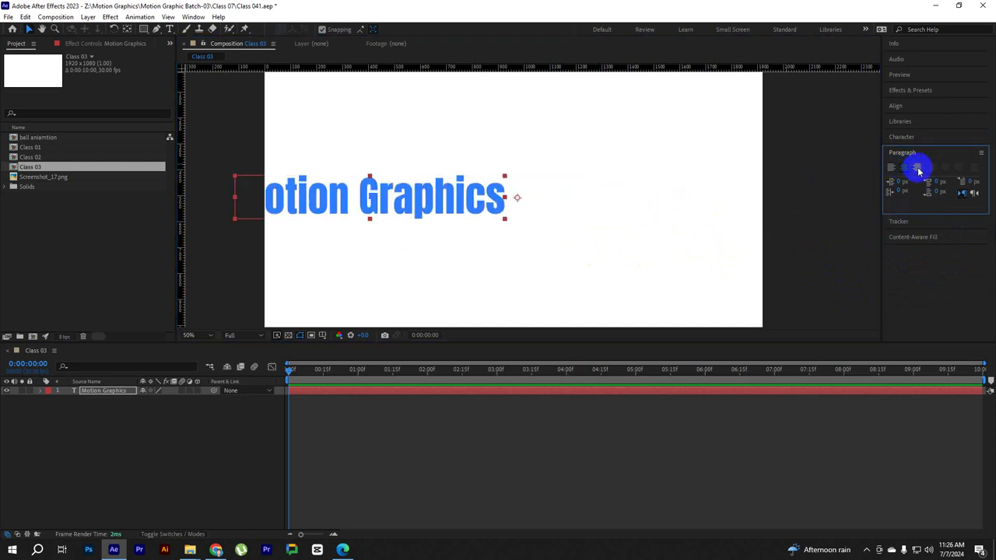
{"action": "left_click", "coordinate": [916, 168]}
{"action": "left_click", "coordinate": [891, 168]}
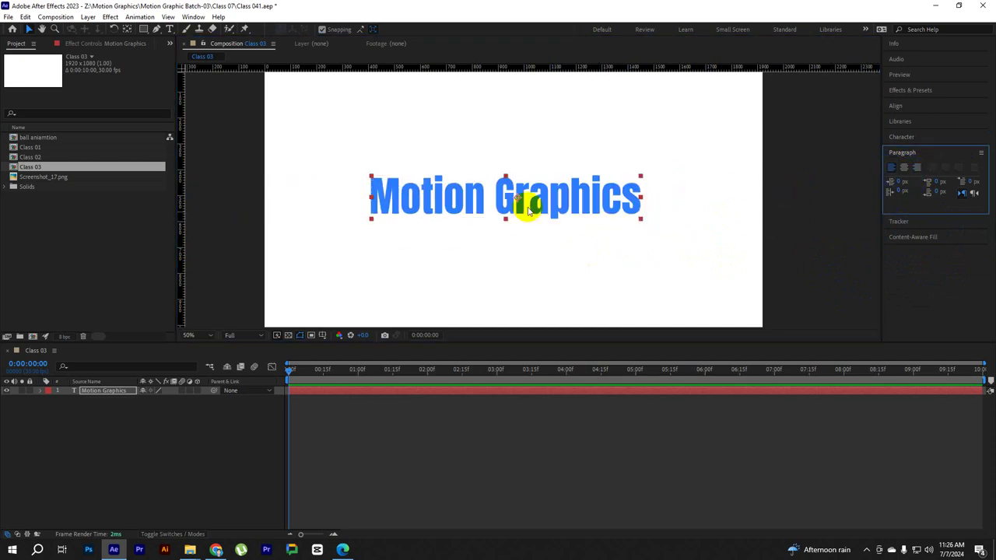
Centre the title vertically in the composition with Align Vertical Center.
{"action": "left_click", "coordinate": [542, 212]}
{"action": "key", "text": "comma"}
{"action": "scroll", "coordinate": [537, 225], "scroll_direction": "up", "scroll_amount": 2}
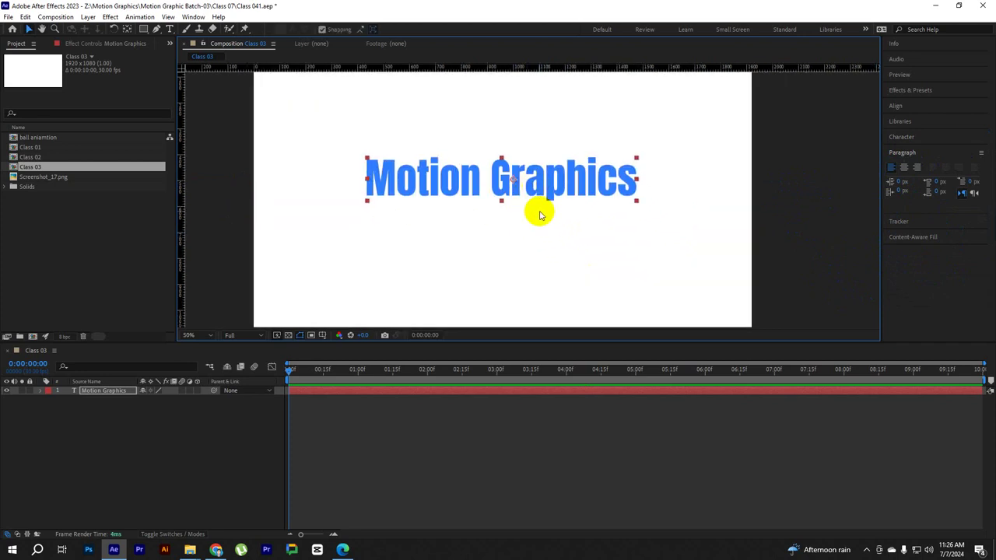
{"action": "scroll", "coordinate": [538, 214], "scroll_direction": "down", "scroll_amount": 2}
{"action": "left_click", "coordinate": [917, 139]}
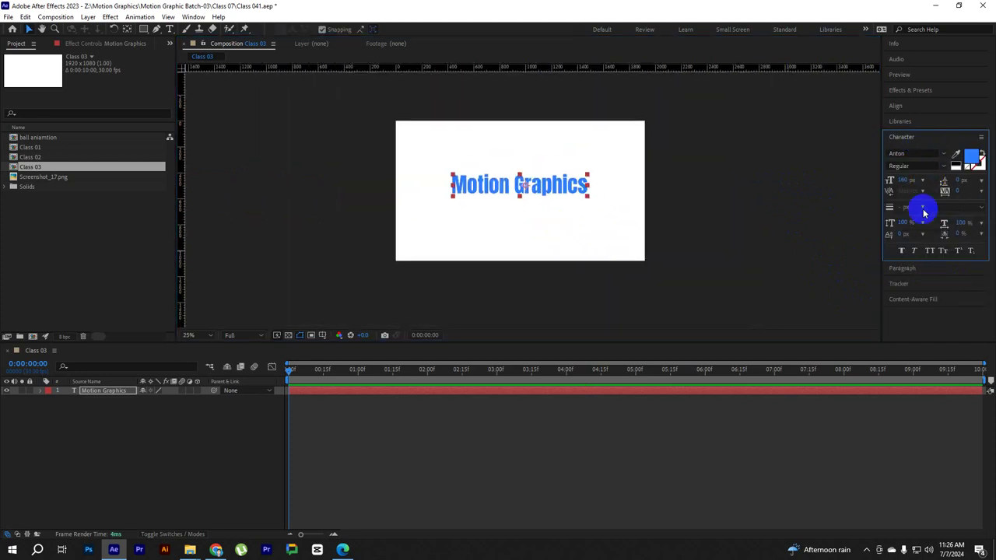
{"action": "left_click", "coordinate": [899, 106]}
{"action": "left_click", "coordinate": [963, 131]}
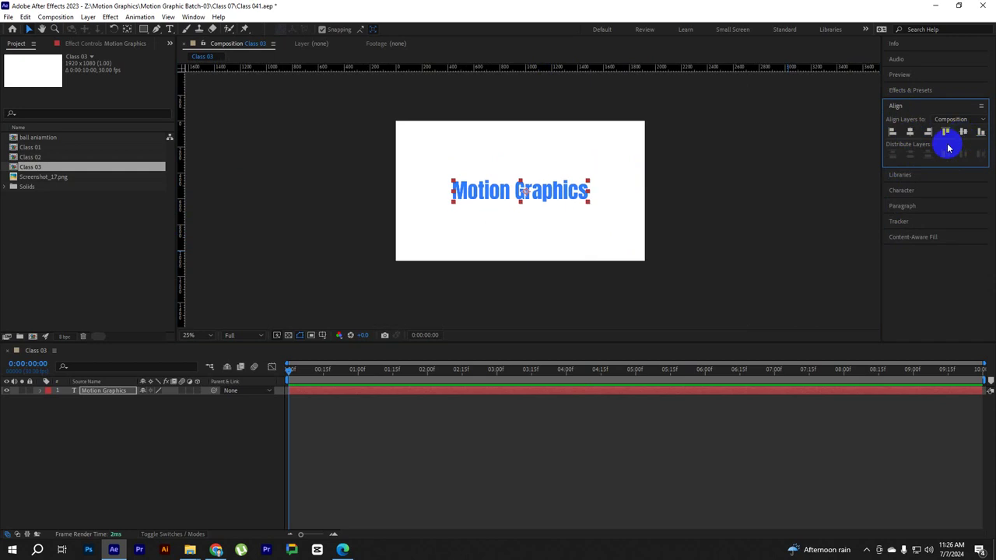
{"action": "left_click", "coordinate": [906, 189]}
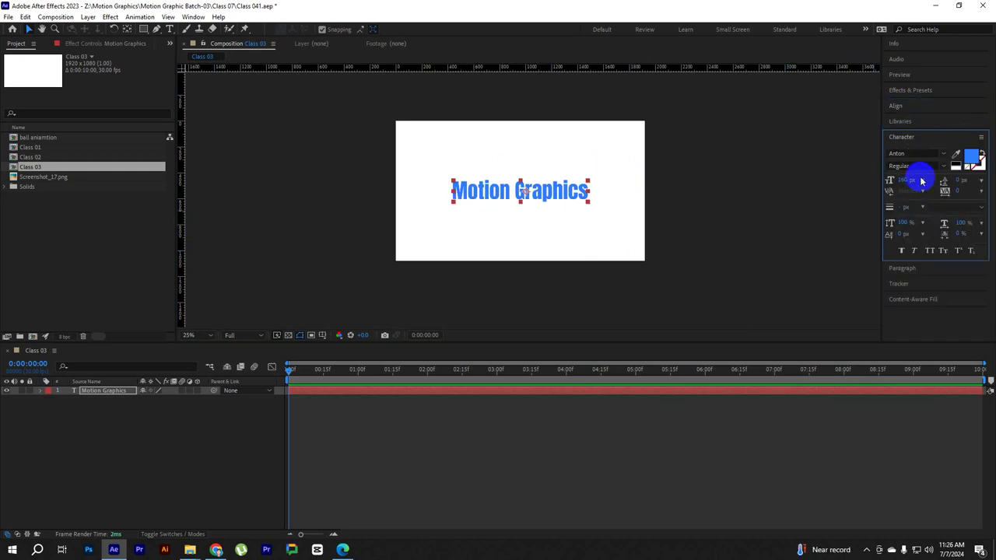
{"action": "left_click", "coordinate": [536, 235]}
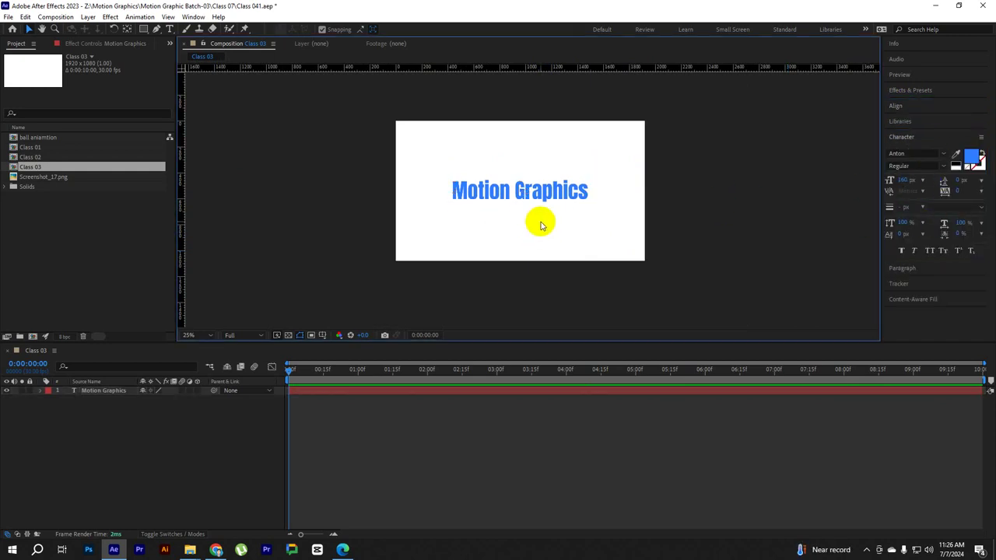
{"action": "scroll", "coordinate": [545, 224], "scroll_direction": "up", "scroll_amount": 1}
{"action": "left_click", "coordinate": [516, 182]}
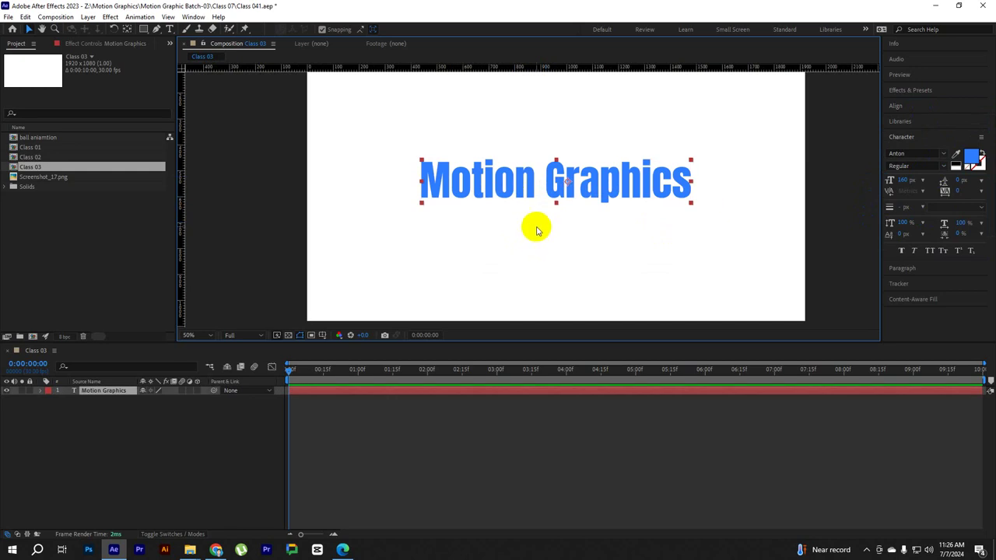
Expand the Motion Graphics layer's Transform properties and select the layer.
{"action": "scroll", "coordinate": [531, 244], "scroll_direction": "down", "scroll_amount": 1}
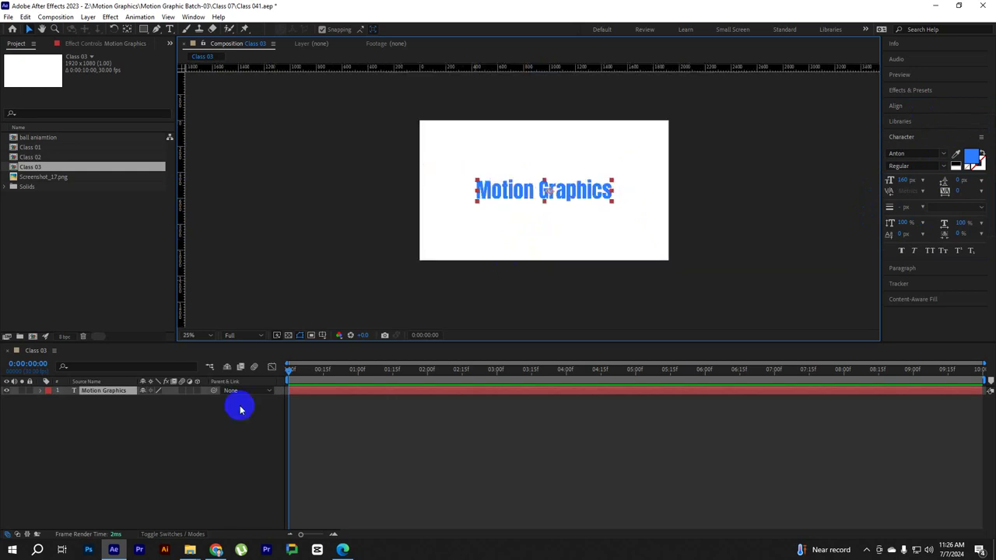
{"action": "left_click", "coordinate": [51, 391]}
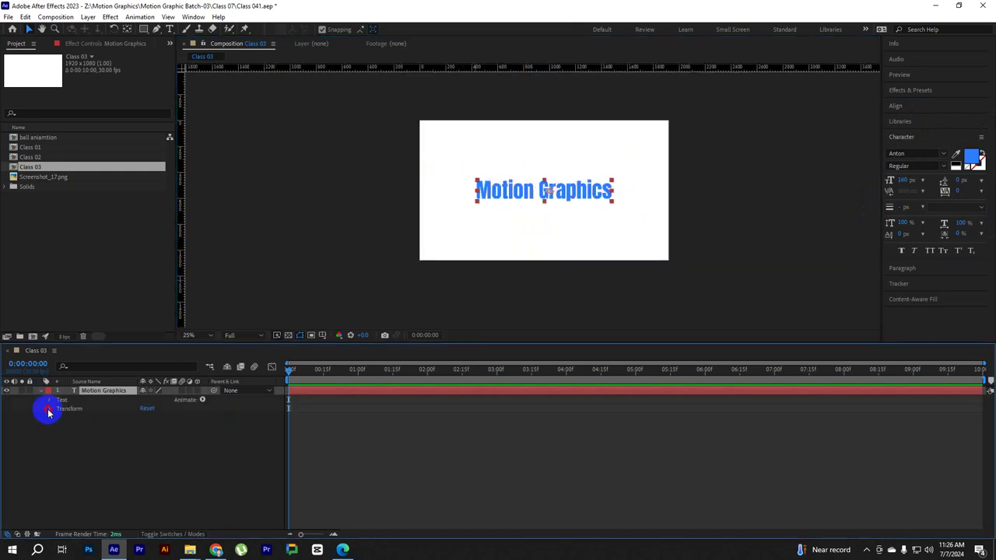
{"action": "left_click", "coordinate": [49, 410]}
{"action": "left_click", "coordinate": [80, 471]}
{"action": "left_click", "coordinate": [107, 444]}
{"action": "left_click", "coordinate": [110, 486]}
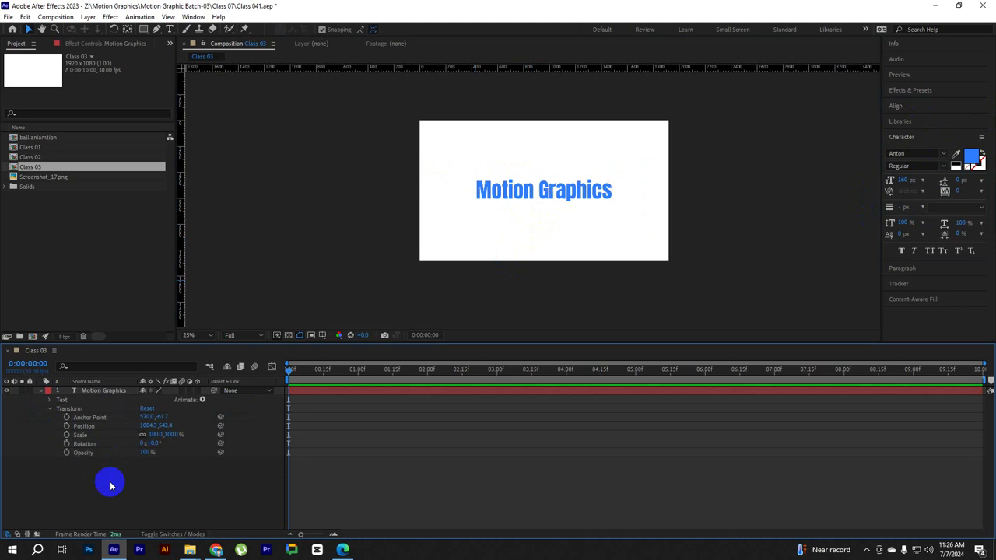
{"action": "left_click", "coordinate": [194, 454]}
{"action": "left_click", "coordinate": [434, 275]}
{"action": "left_click", "coordinate": [556, 193]}
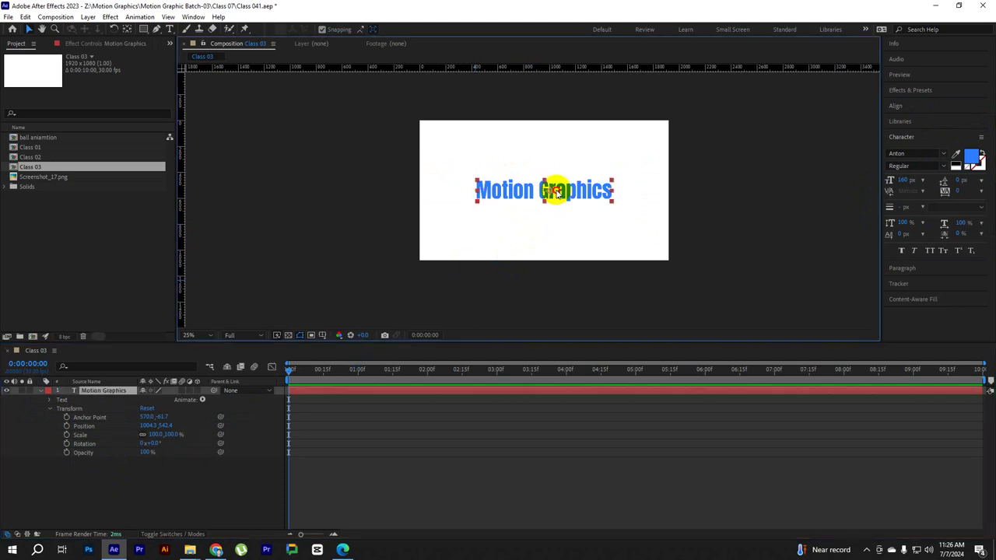
Keyframe Position at 1:00 at centre and at 0:00 just above the frame.
{"action": "left_click_drag", "start_coordinate": [289, 370], "coordinate": [361, 372]}
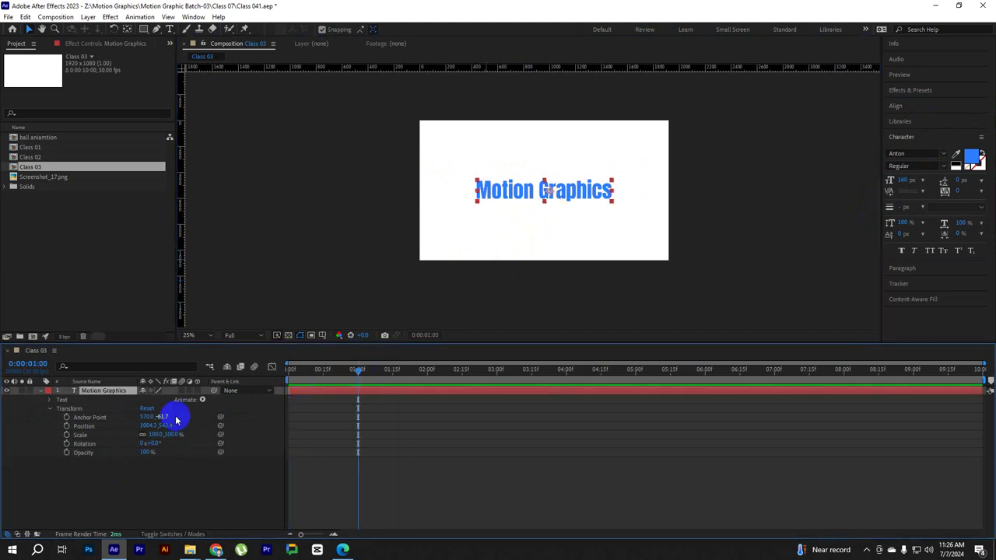
{"action": "left_click", "coordinate": [66, 425]}
{"action": "left_click_drag", "start_coordinate": [358, 370], "coordinate": [156, 380]}
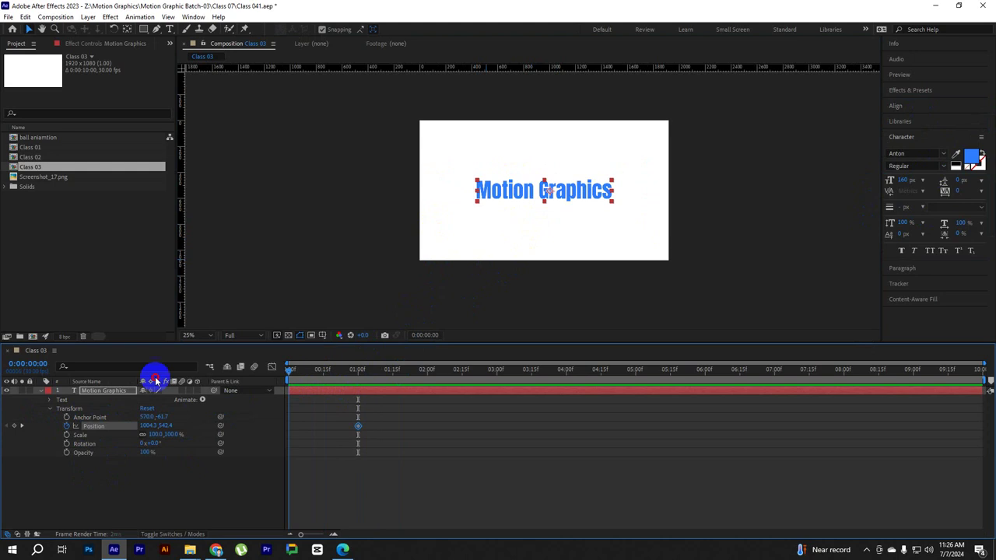
{"action": "left_click_drag", "start_coordinate": [569, 200], "coordinate": [416, 194]}
{"action": "left_click_drag", "start_coordinate": [355, 194], "coordinate": [558, 141]}
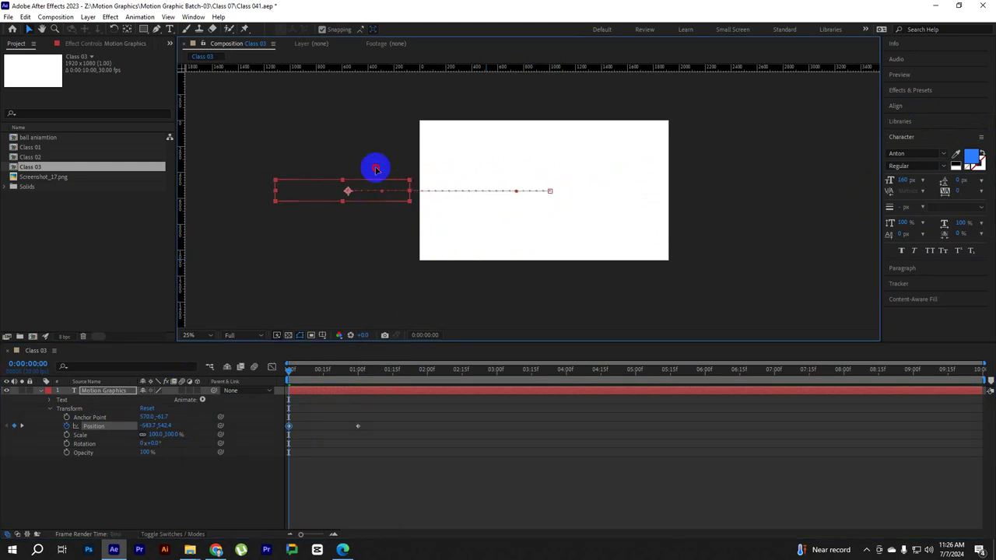
{"action": "key", "text": "space"}
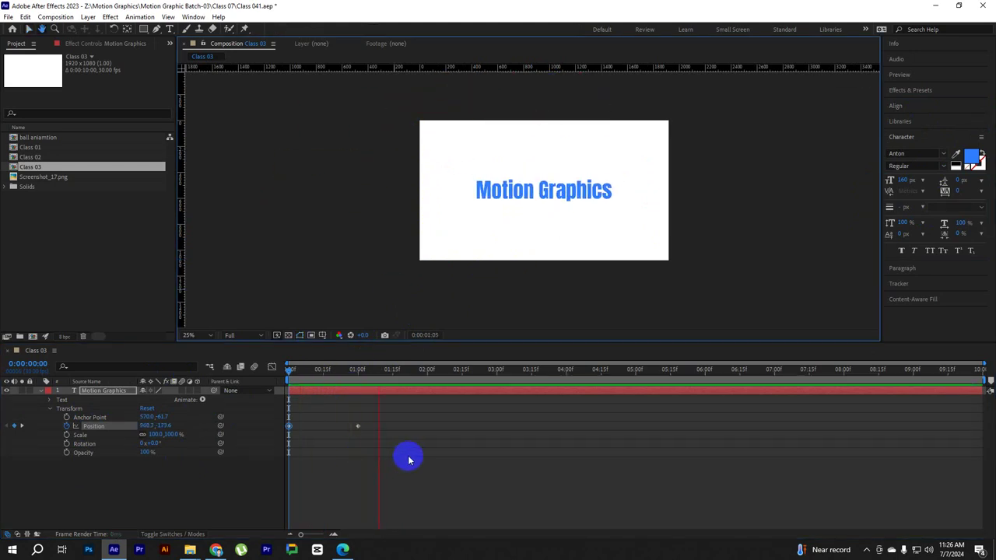
{"action": "key", "text": "space"}
Apply Easy Ease to both Position keyframes.
{"action": "left_click_drag", "start_coordinate": [421, 402], "coordinate": [241, 467]}
{"action": "left_click_drag", "start_coordinate": [370, 374], "coordinate": [357, 389]}
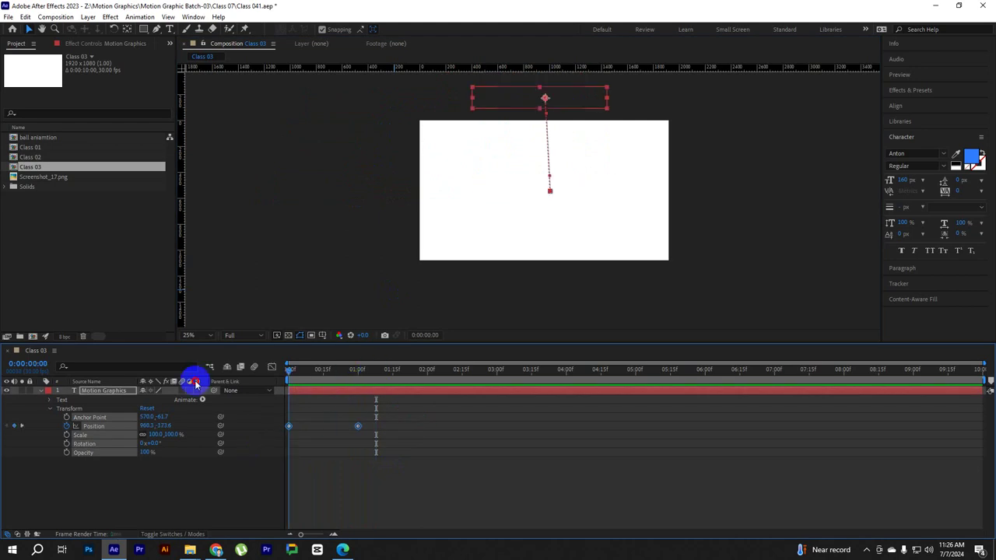
{"action": "left_click_drag", "start_coordinate": [418, 412], "coordinate": [250, 455]}
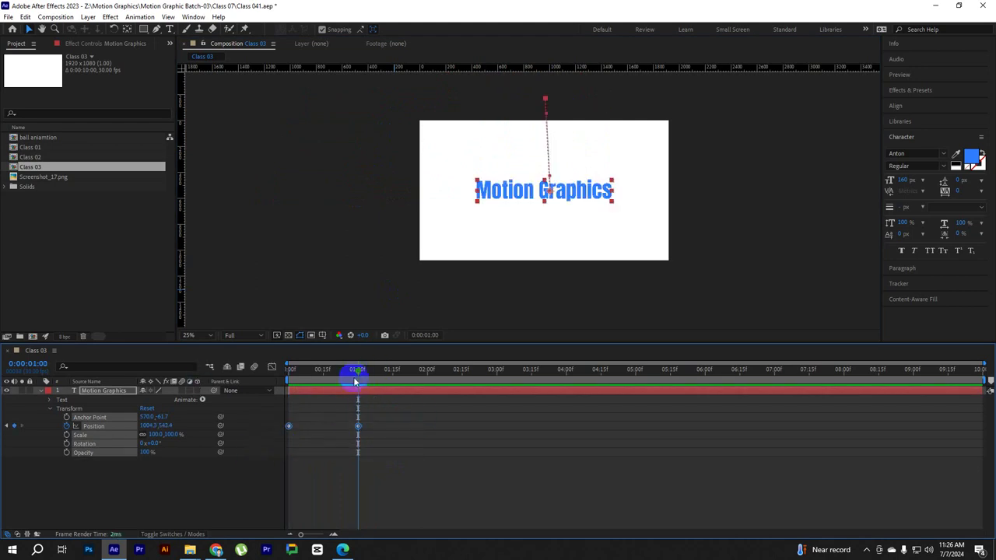
{"action": "right_click", "coordinate": [357, 427]}
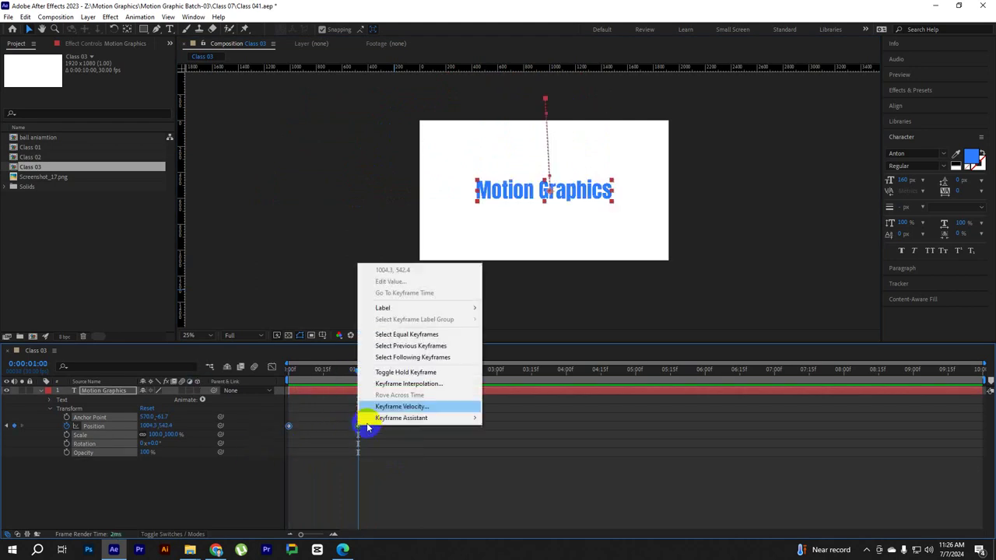
{"action": "mouse_move", "coordinate": [414, 415]}
{"action": "left_click", "coordinate": [502, 453]}
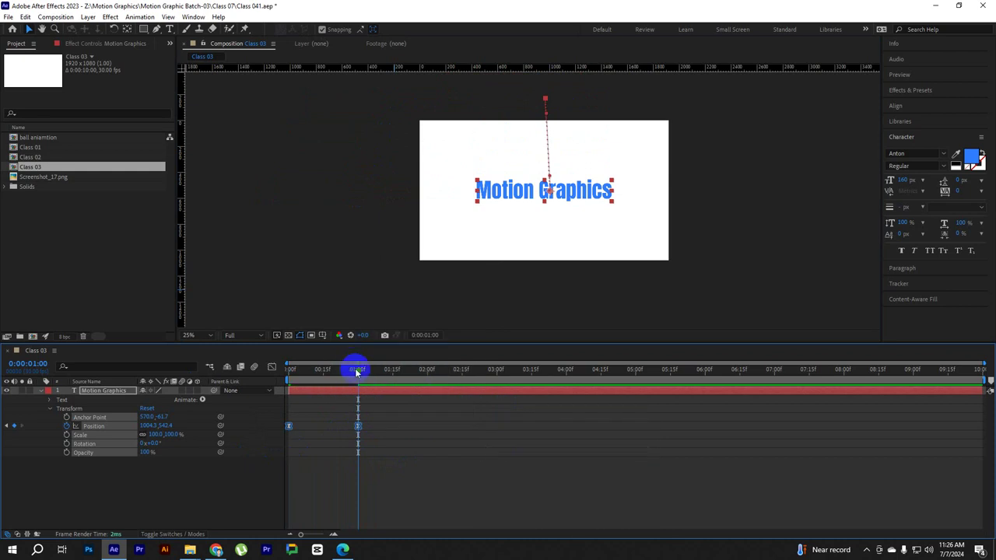
{"action": "left_click", "coordinate": [321, 376]}
{"action": "left_click", "coordinate": [271, 366]}
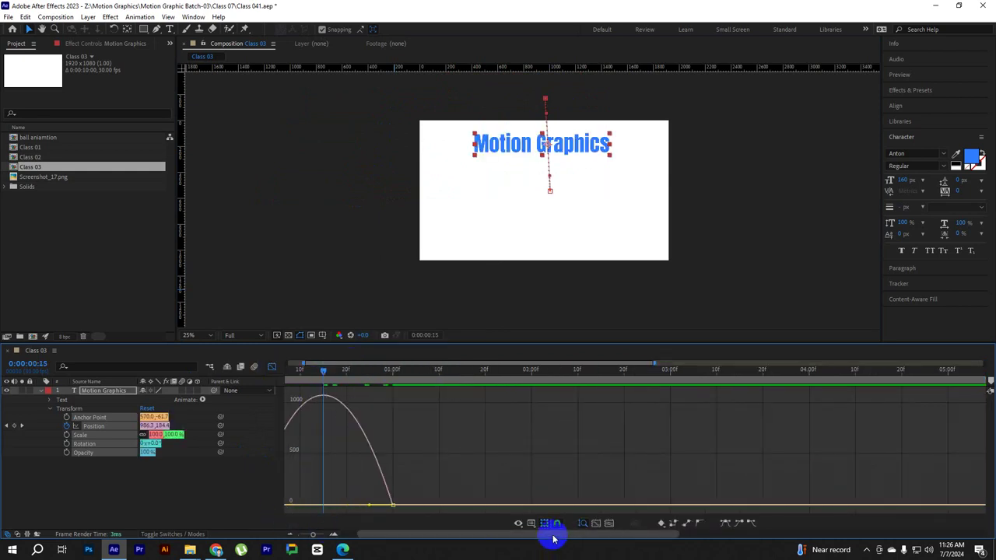
Increase the first keyframe's influence to sharpen the speed curve's peak, then preview.
{"action": "key", "text": "="}
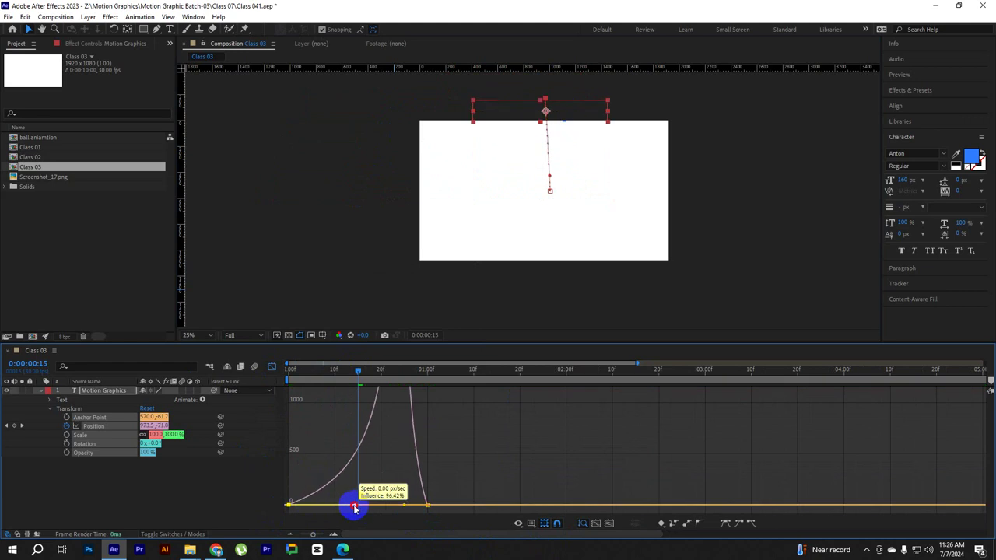
{"action": "mouse_move", "coordinate": [311, 507]}
{"action": "left_mouse_down"}
{"action": "mouse_move", "coordinate": [412, 504]}
{"action": "mouse_move", "coordinate": [367, 506]}
{"action": "left_mouse_up"}
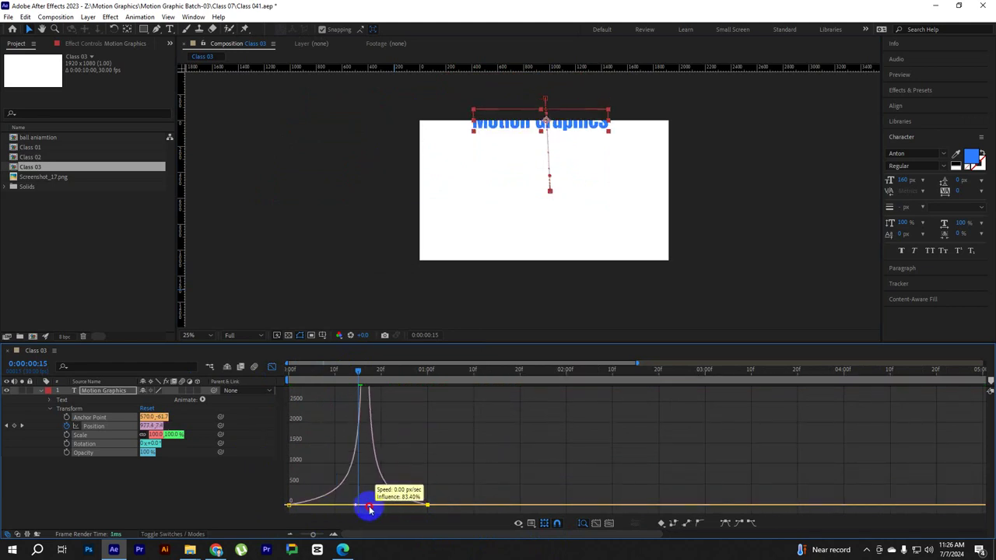
{"action": "left_click_drag", "start_coordinate": [358, 372], "coordinate": [236, 370]}
{"action": "left_click", "coordinate": [462, 389]}
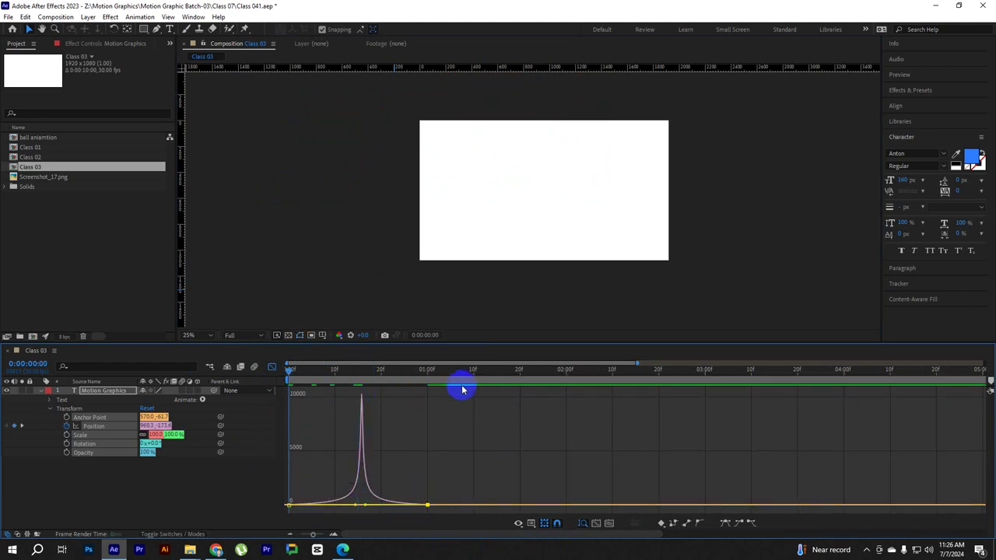
{"action": "key", "text": "space"}
{"action": "key", "text": "space"}
{"action": "left_click", "coordinate": [271, 367]}
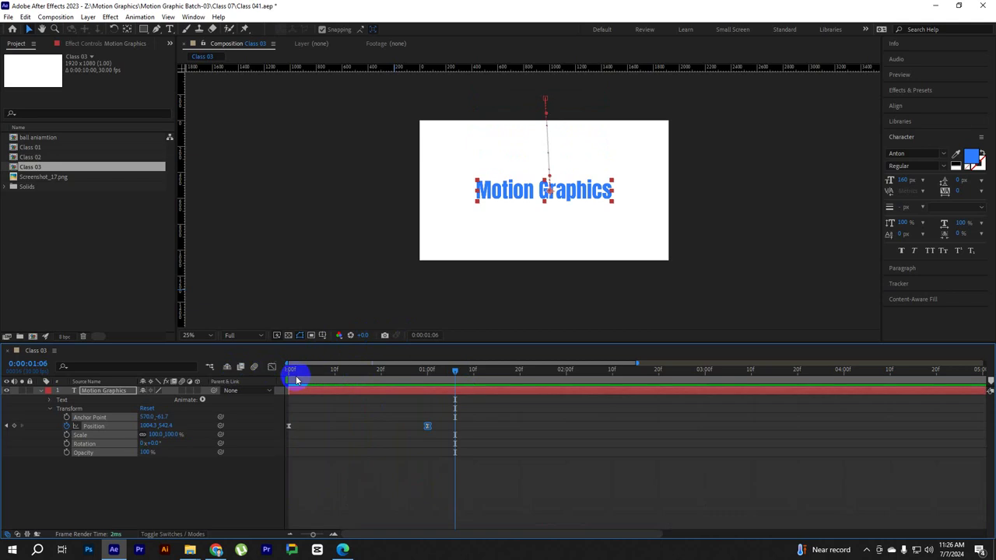
{"action": "key", "text": "Home"}
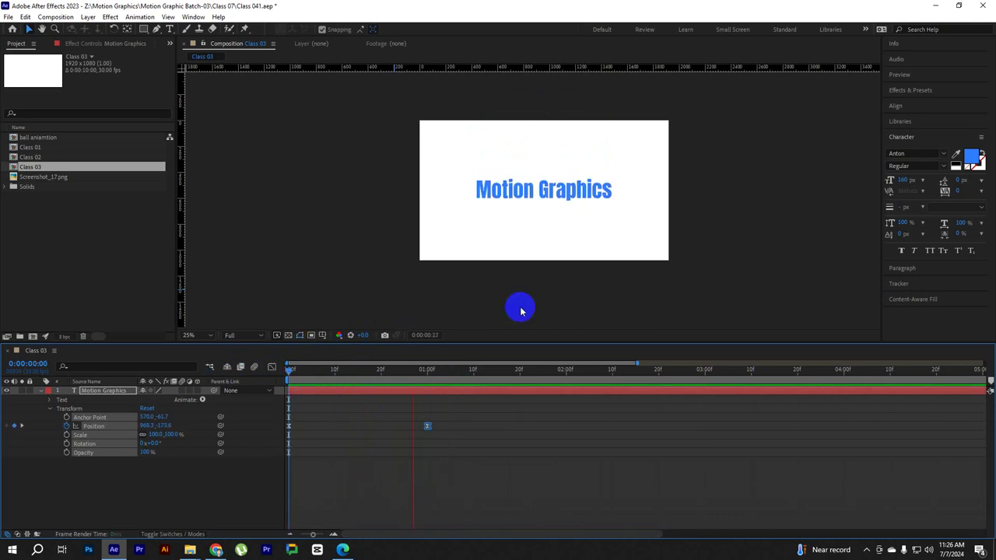
{"action": "left_click_drag", "start_coordinate": [442, 370], "coordinate": [289, 379]}
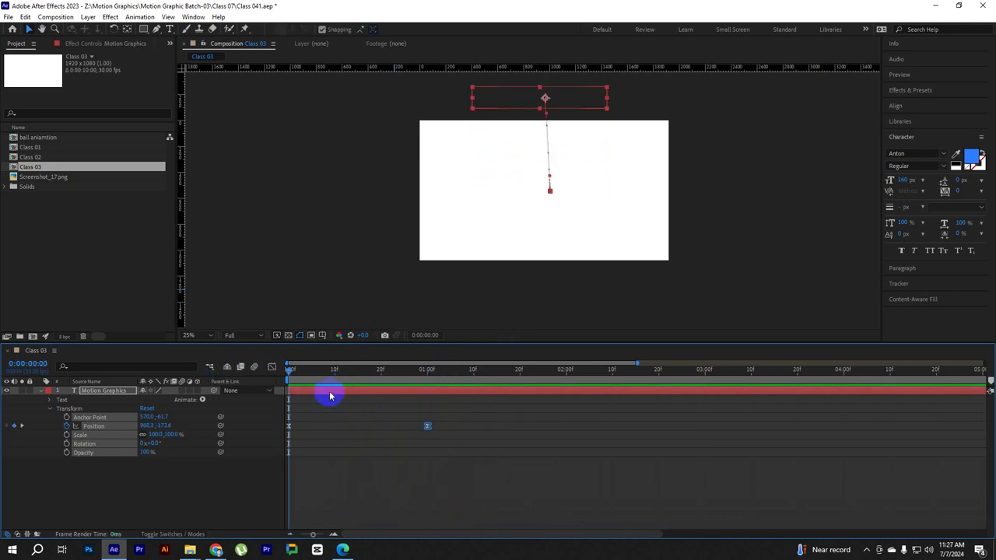
Stretch the easing further so the speed peaks later, and replay the drop-in.
{"action": "left_click_drag", "start_coordinate": [474, 417], "coordinate": [262, 440]}
{"action": "left_click", "coordinate": [272, 366]}
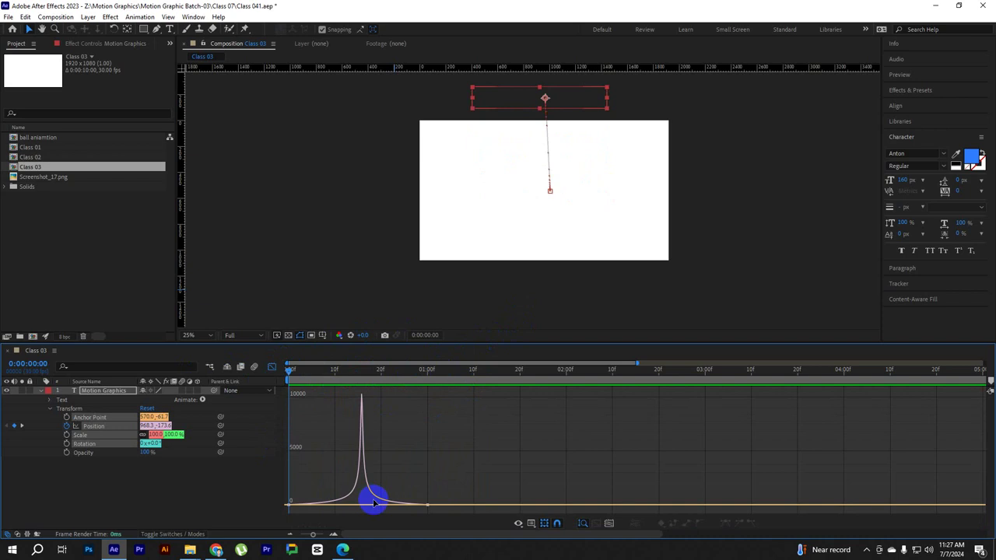
{"action": "left_click_drag", "start_coordinate": [367, 506], "coordinate": [396, 506]}
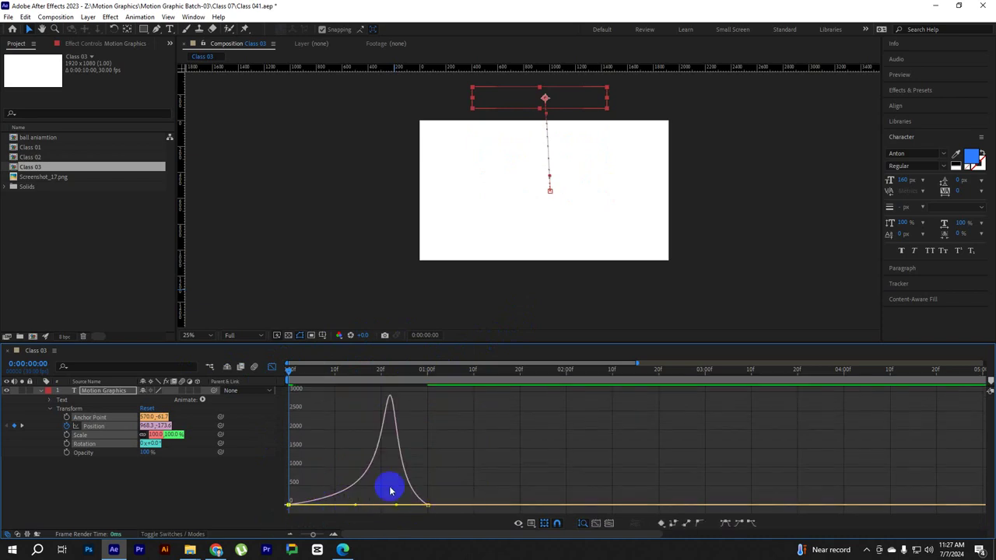
{"action": "key", "text": "space"}
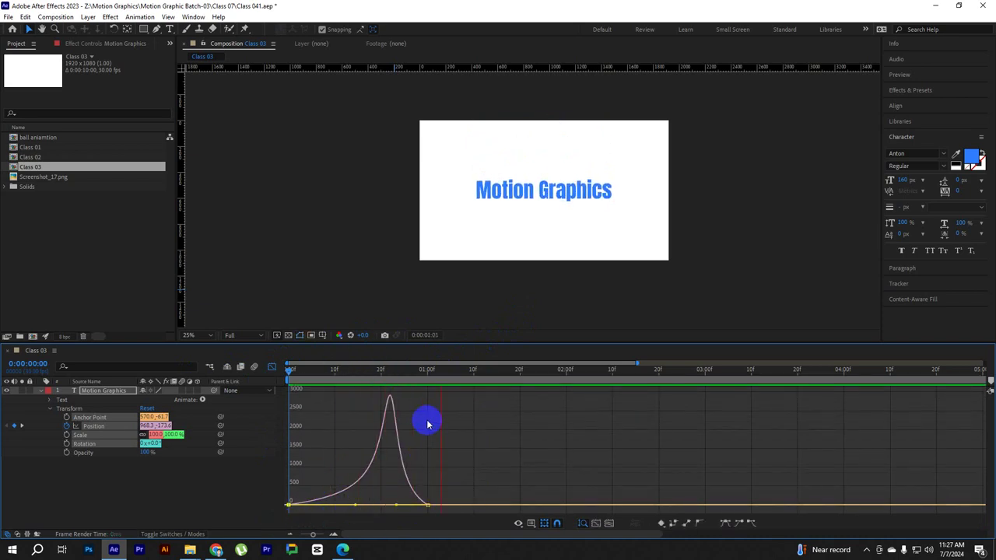
{"action": "key", "text": "space"}
{"action": "left_click", "coordinate": [272, 366]}
{"action": "key", "text": "space"}
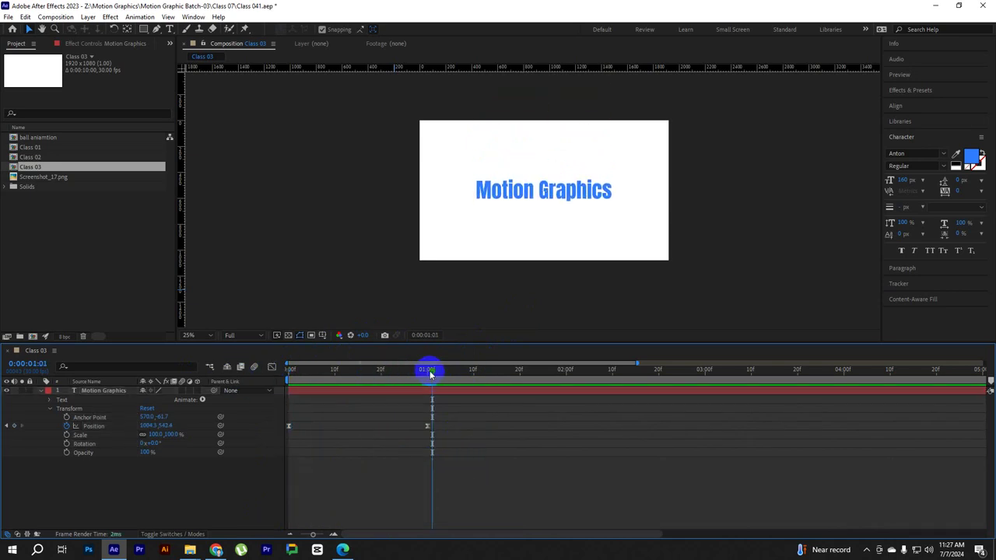
Keyframe the text's Scale from 100% at 1 second to 130% at 1:10 and preview it.
{"action": "left_click_drag", "start_coordinate": [430, 371], "coordinate": [262, 378]}
{"action": "key", "text": "space"}
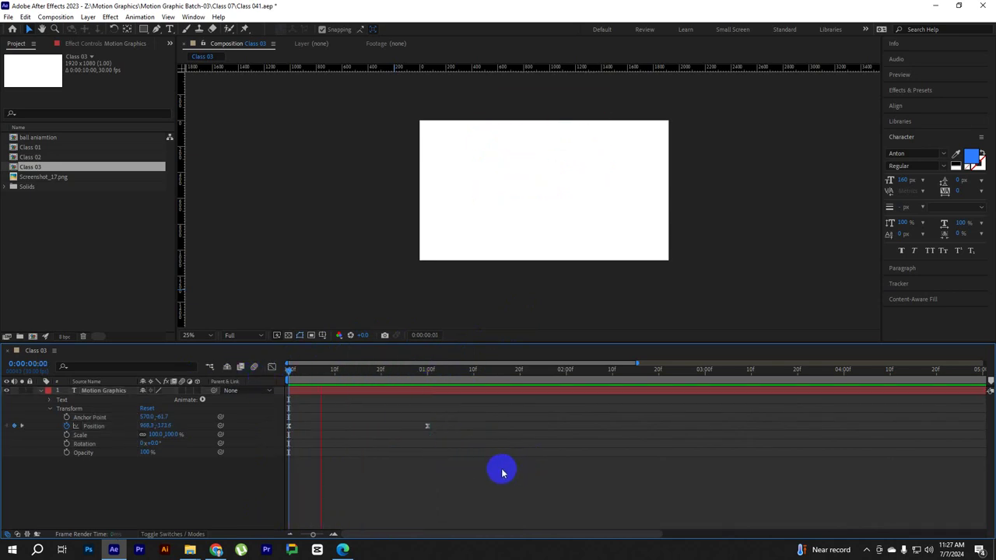
{"action": "left_click", "coordinate": [477, 371]}
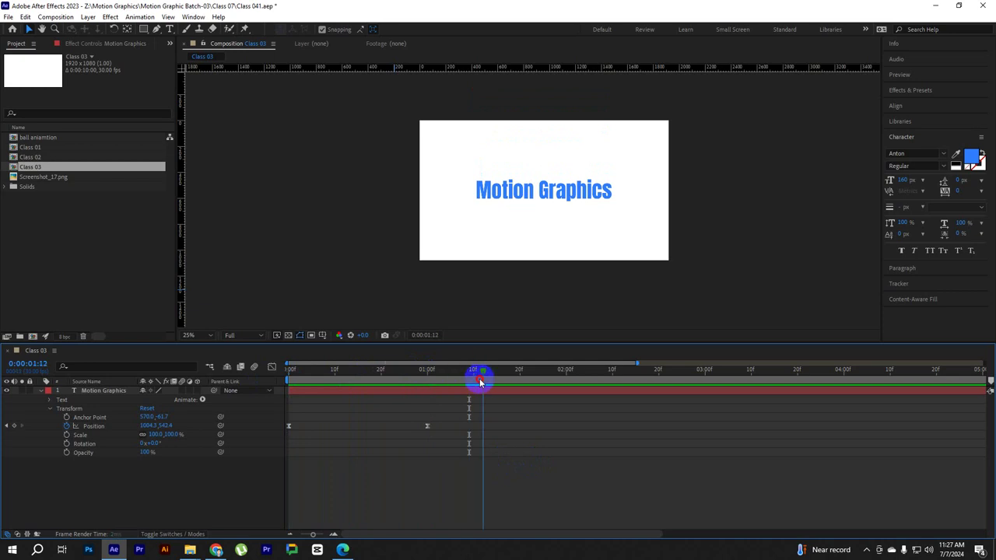
{"action": "left_click_drag", "start_coordinate": [480, 381], "coordinate": [427, 381]}
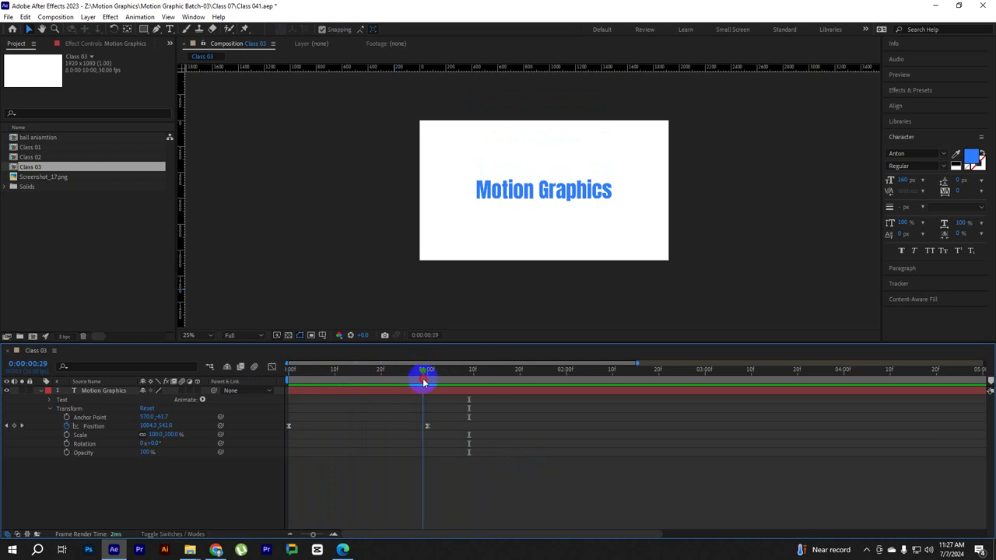
{"action": "left_click", "coordinate": [67, 434]}
{"action": "left_click_drag", "start_coordinate": [426, 372], "coordinate": [471, 375]}
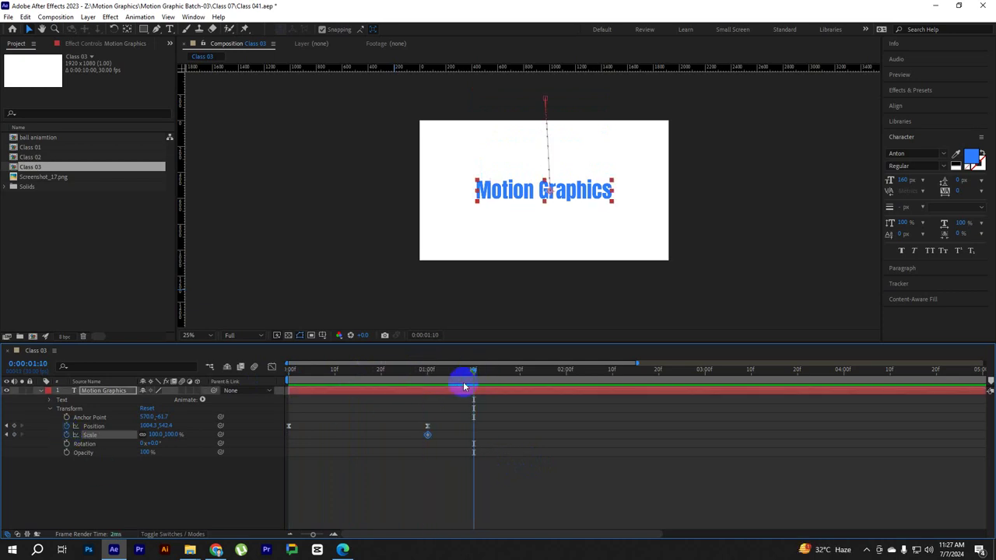
{"action": "left_click_drag", "start_coordinate": [155, 433], "coordinate": [173, 436]}
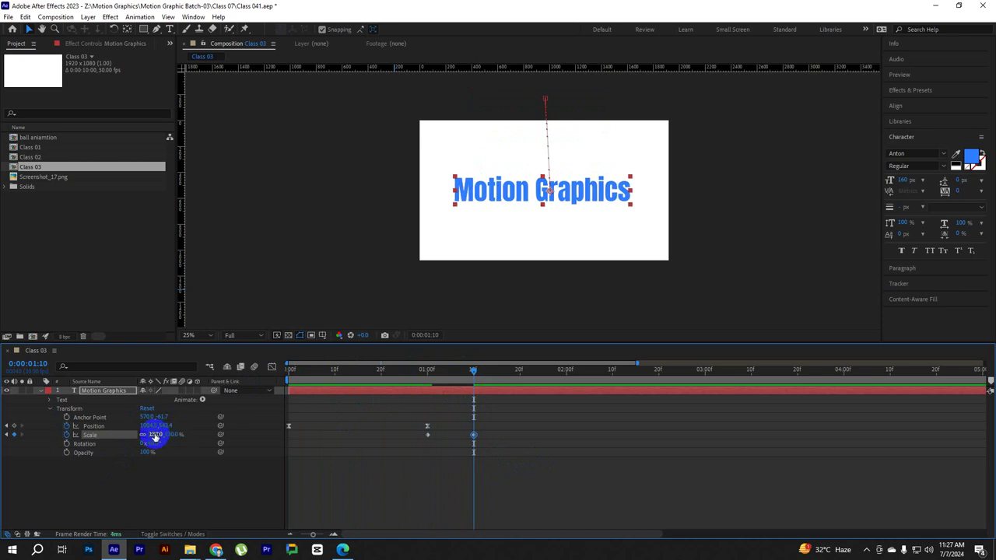
{"action": "left_click_drag", "start_coordinate": [455, 372], "coordinate": [106, 378]}
{"action": "key", "text": "space"}
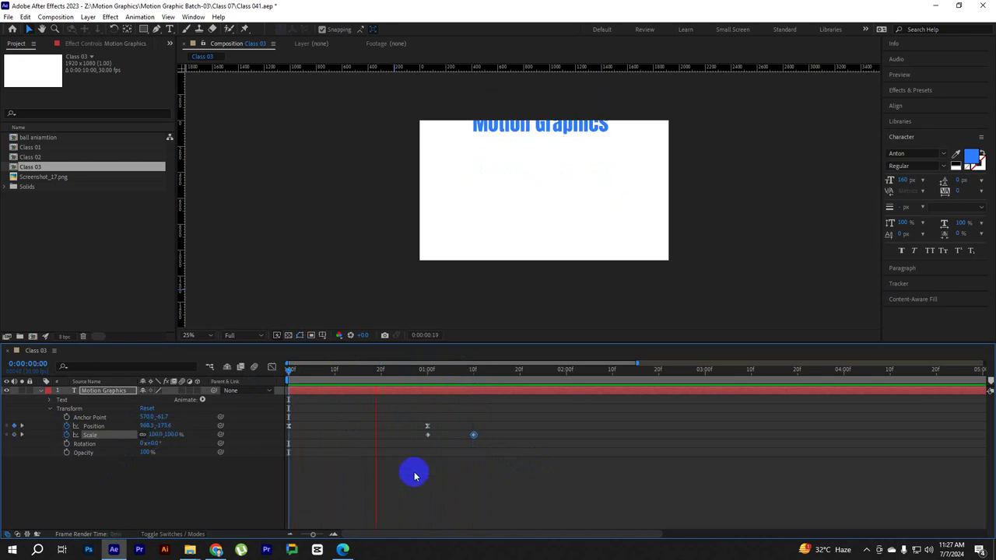
Apply Easy Ease to both scale keyframes and inspect their speed graph.
{"action": "left_click_drag", "start_coordinate": [476, 439], "coordinate": [416, 430]}
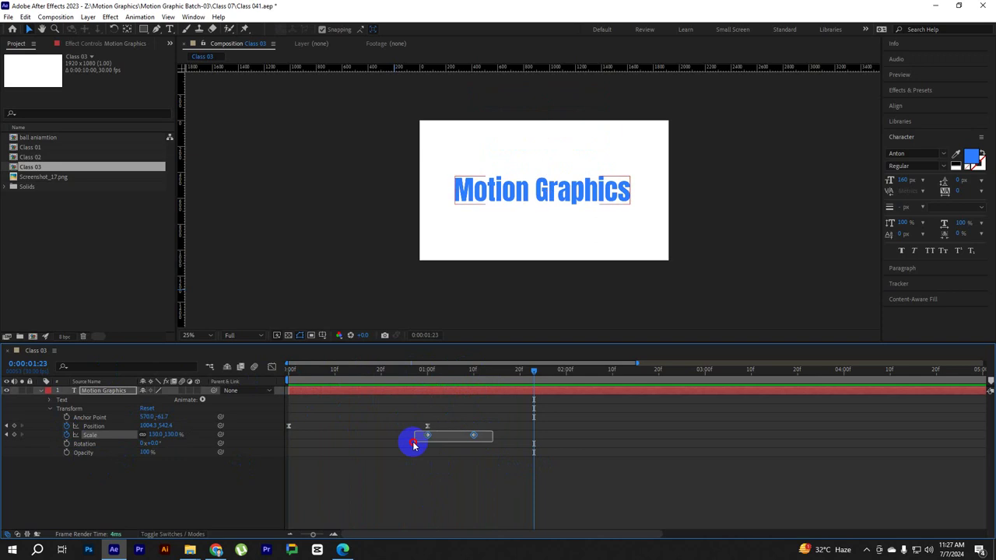
{"action": "right_click", "coordinate": [473, 440]}
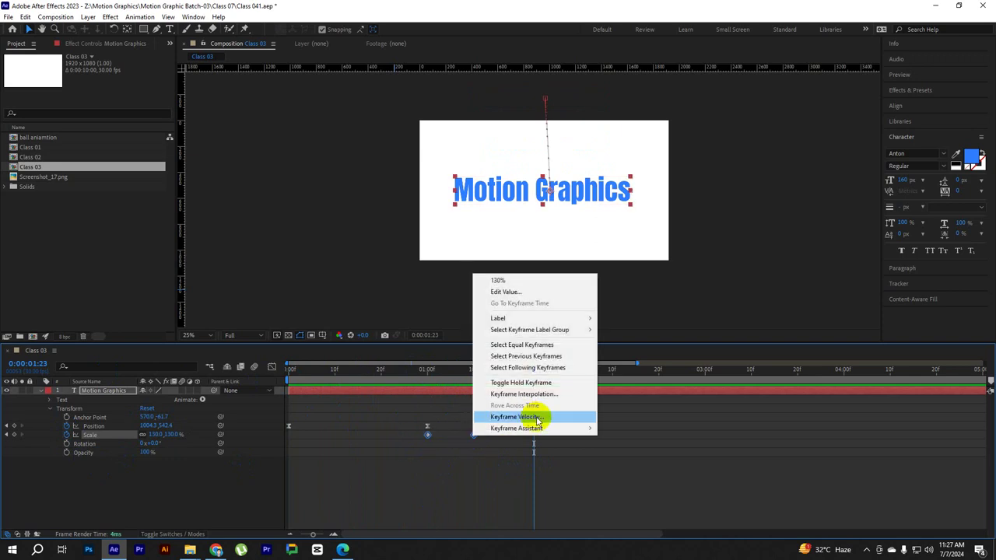
{"action": "mouse_move", "coordinate": [540, 428]}
{"action": "left_click", "coordinate": [614, 462]}
{"action": "left_click_drag", "start_coordinate": [492, 382], "coordinate": [451, 382]}
{"action": "left_click", "coordinate": [271, 367]}
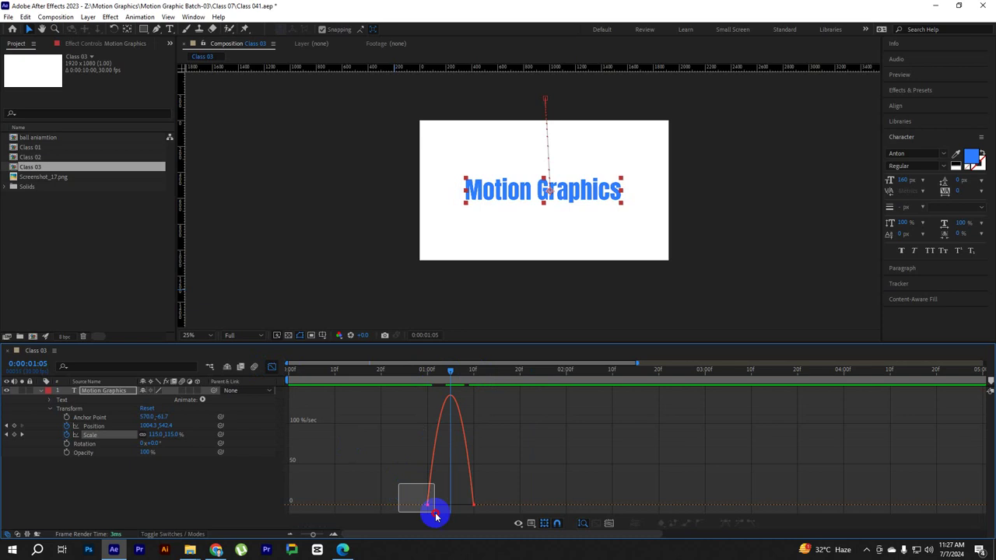
{"action": "mouse_move", "coordinate": [397, 482]}
{"action": "left_mouse_down"}
{"action": "mouse_move", "coordinate": [479, 515]}
{"action": "mouse_move", "coordinate": [445, 505]}
{"action": "mouse_move", "coordinate": [454, 506]}
{"action": "left_mouse_up"}
{"action": "left_click", "coordinate": [271, 366]}
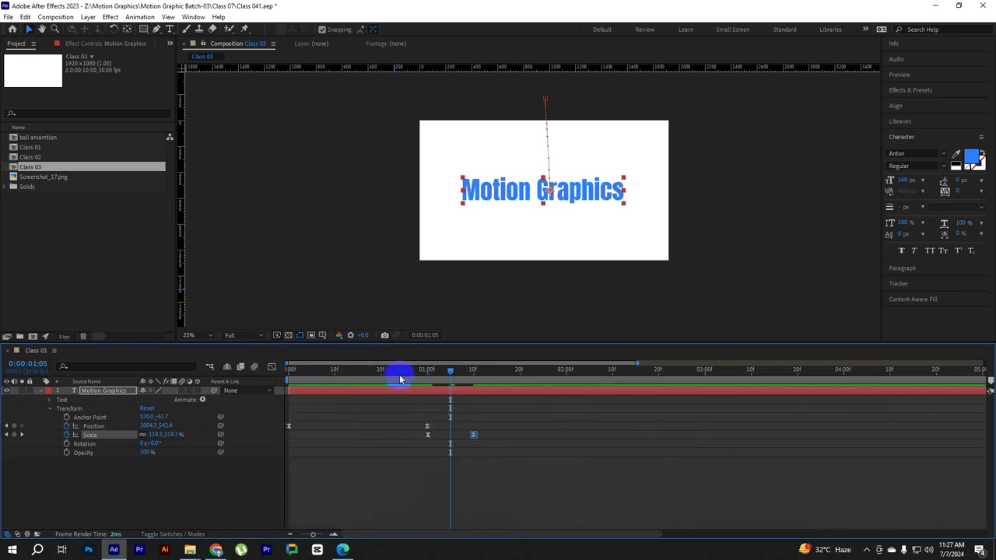
{"action": "key", "text": "Home"}
{"action": "left_click", "coordinate": [498, 490]}
End the work area at about 2 seconds, where the text settles.
{"action": "key", "text": "space"}
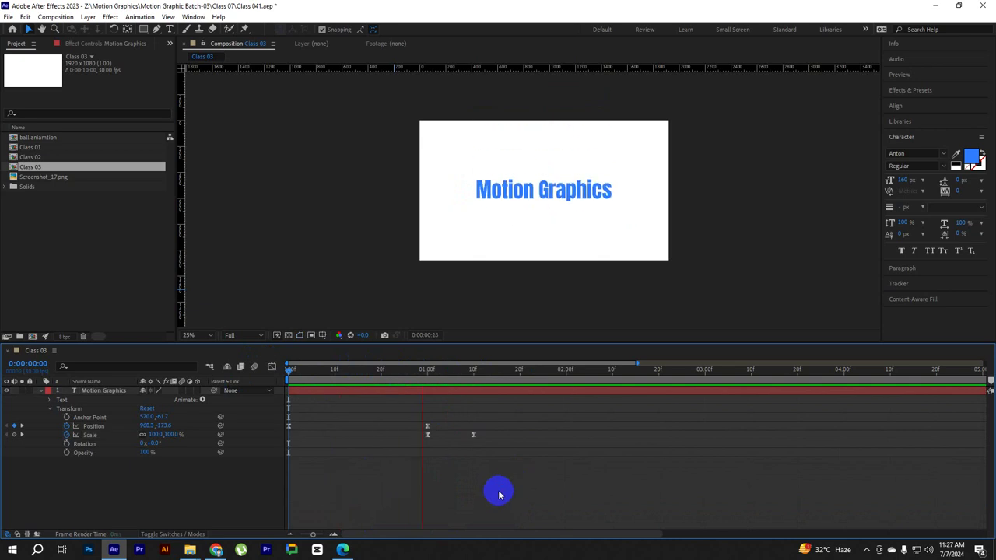
{"action": "left_click", "coordinate": [494, 388]}
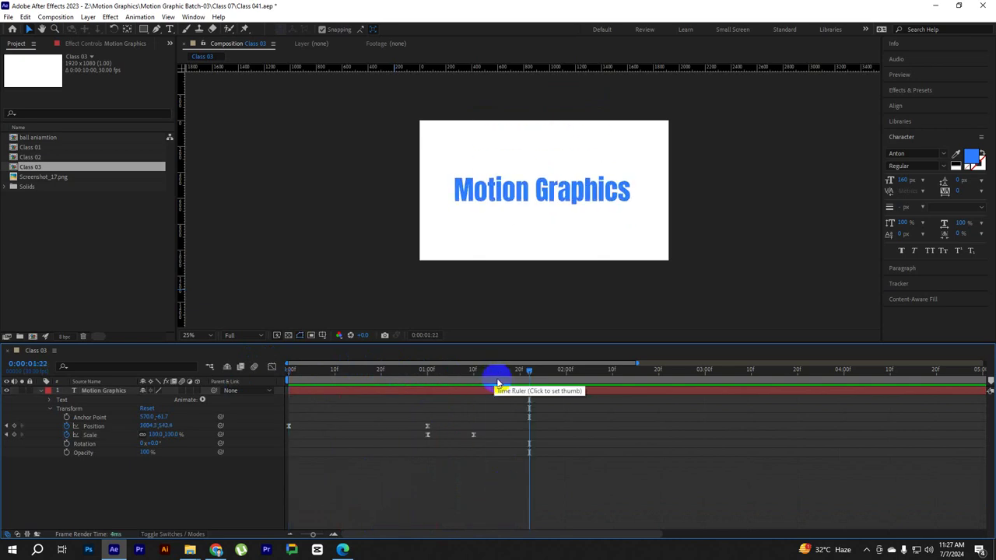
{"action": "left_click_drag", "start_coordinate": [497, 384], "coordinate": [422, 387]}
{"action": "left_click", "coordinate": [491, 449]}
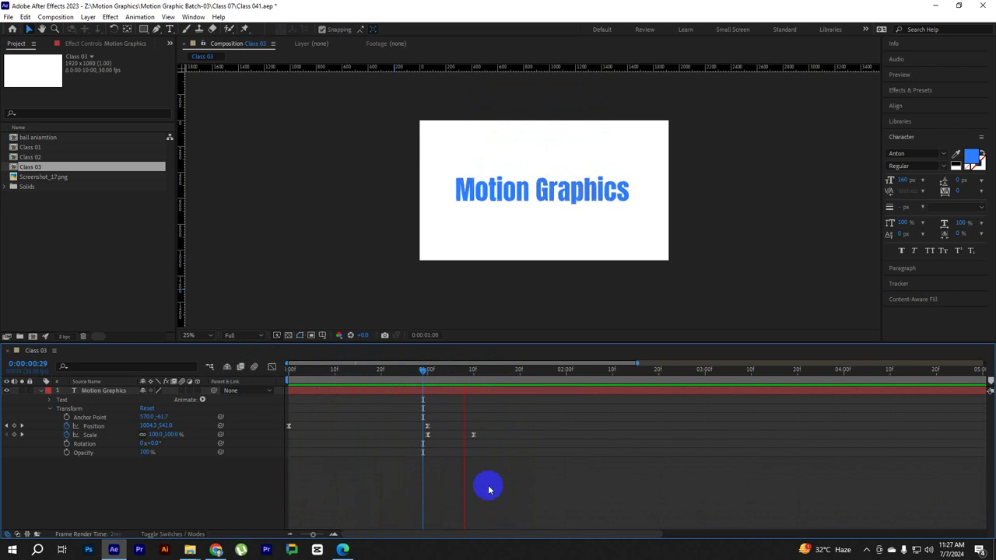
{"action": "left_click_drag", "start_coordinate": [547, 381], "coordinate": [520, 384]}
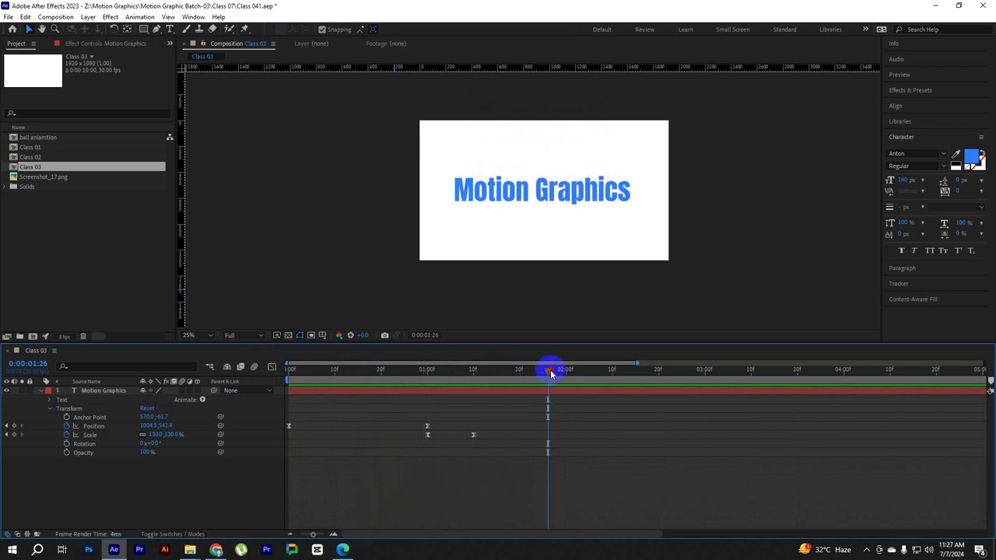
{"action": "left_click_drag", "start_coordinate": [314, 535], "coordinate": [301, 534]}
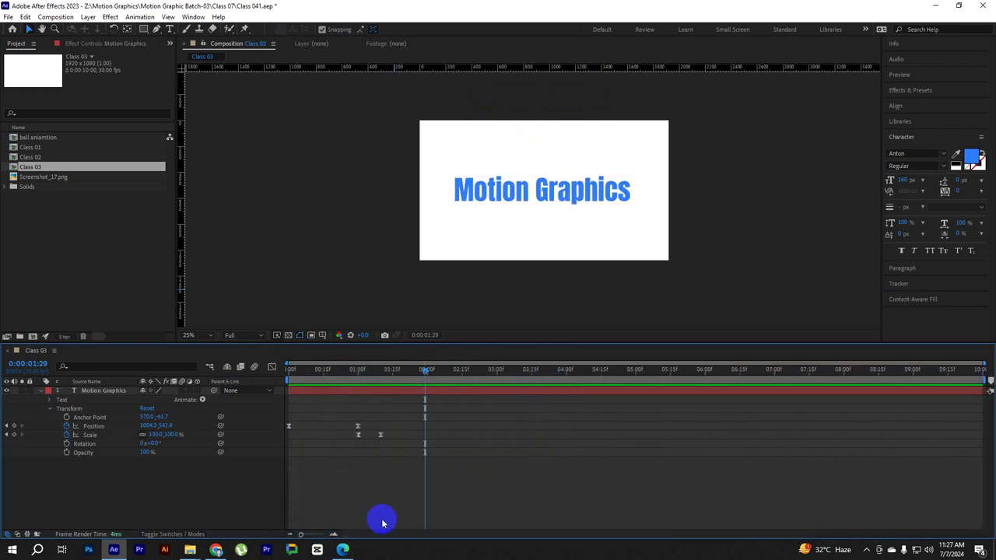
{"action": "left_click_drag", "start_coordinate": [982, 382], "coordinate": [425, 381]}
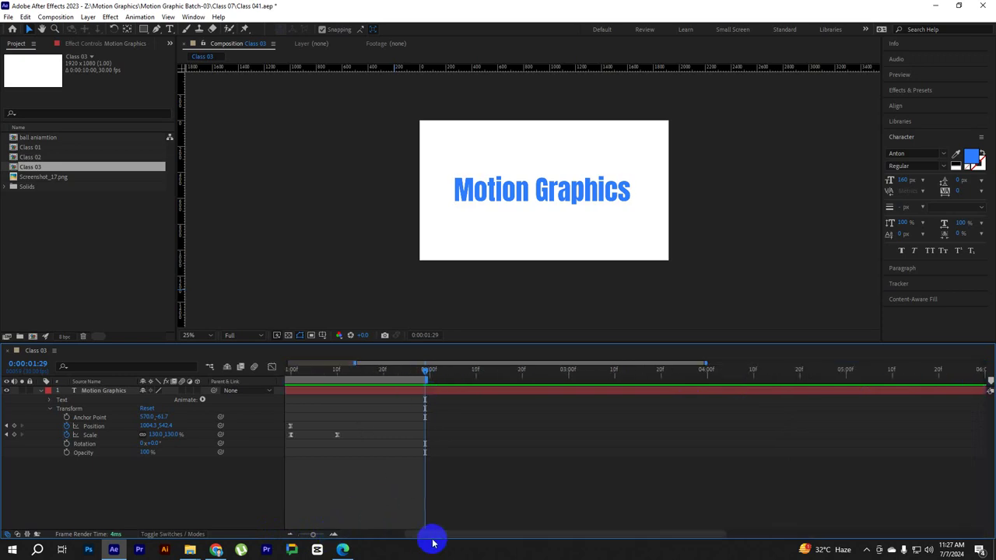
{"action": "left_click", "coordinate": [331, 535]}
Preview the trimmed 2-second animation and scrub back to the first frame.
{"action": "left_click", "coordinate": [389, 397]}
{"action": "key", "text": "space"}
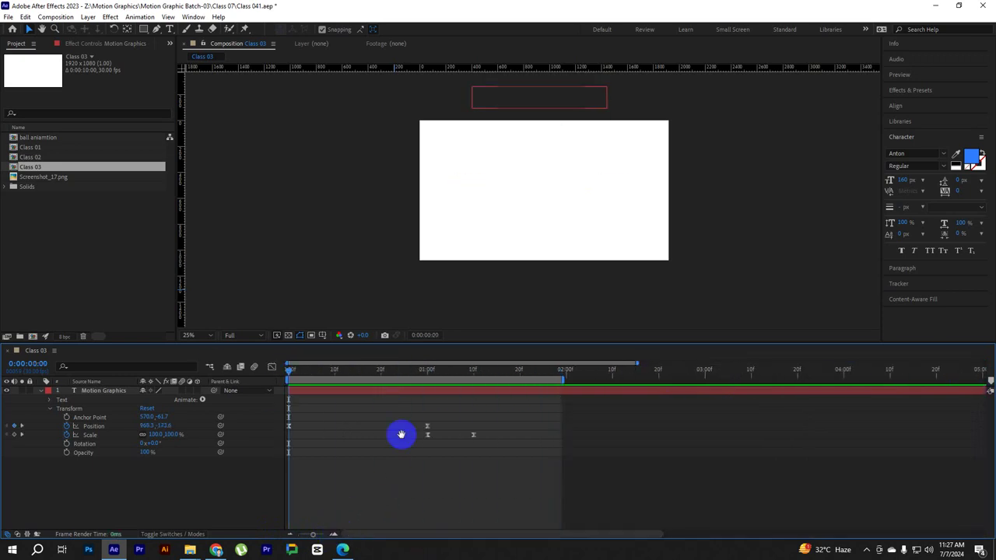
{"action": "key", "text": "space"}
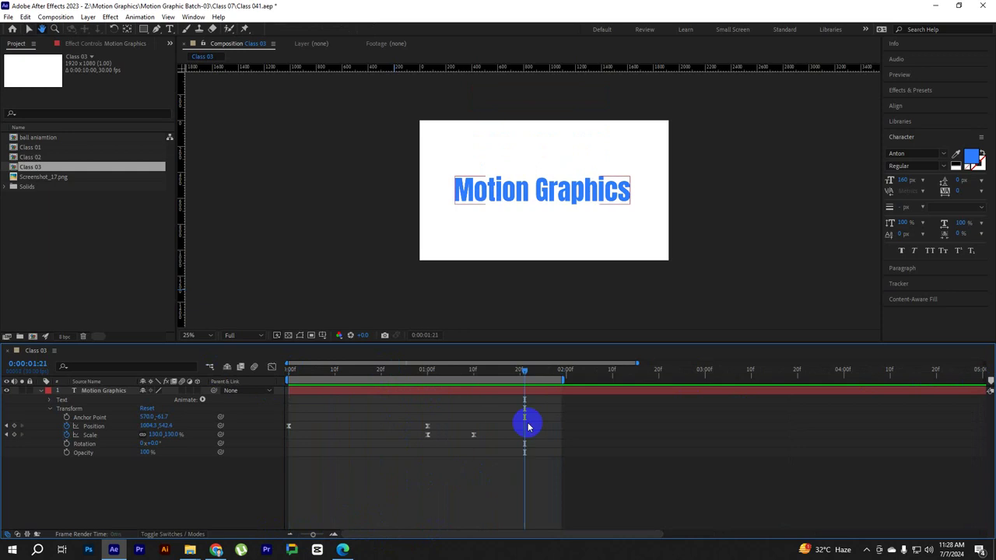
{"action": "left_click", "coordinate": [538, 416]}
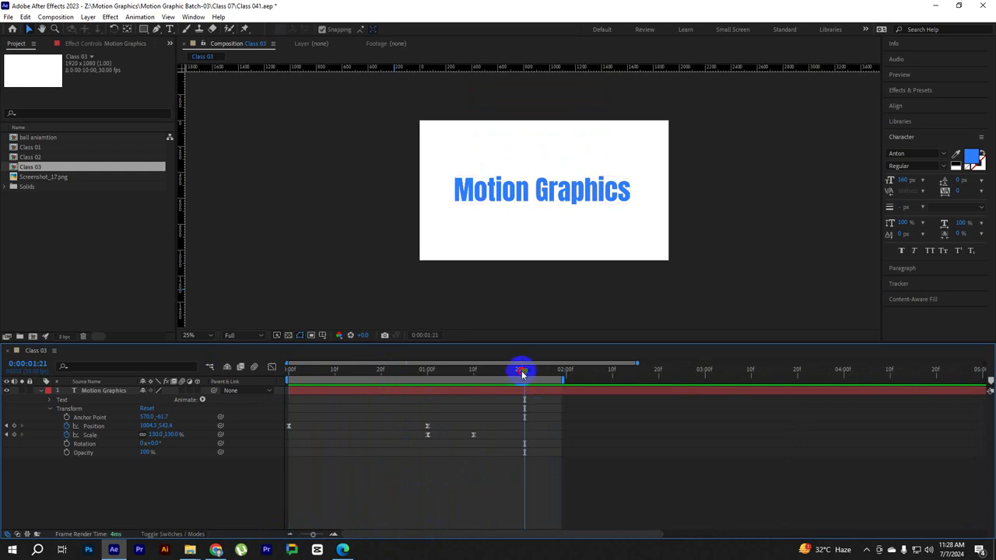
{"action": "left_click_drag", "start_coordinate": [522, 374], "coordinate": [289, 371]}
{"action": "left_click", "coordinate": [144, 416]}
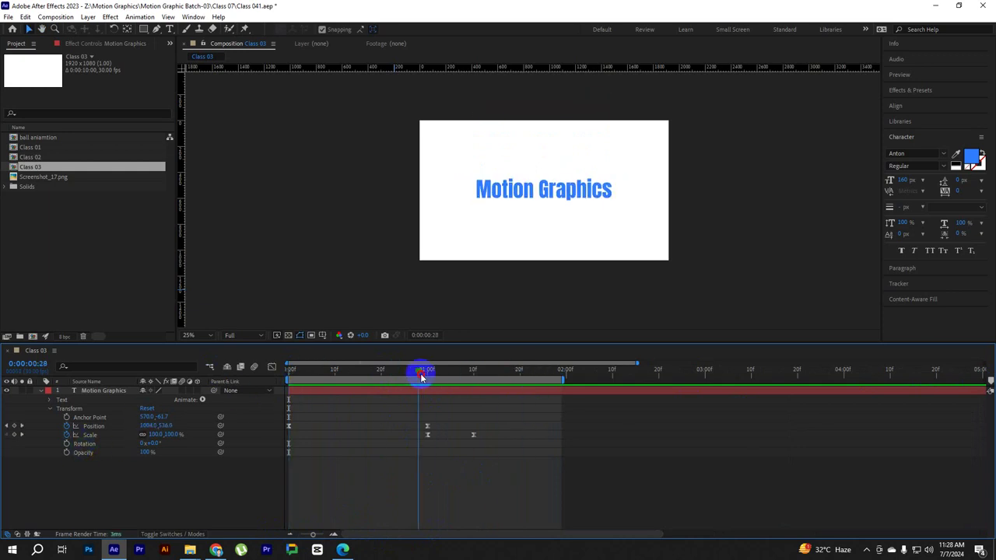
{"action": "mouse_move", "coordinate": [299, 377]}
{"action": "left_mouse_down"}
{"action": "mouse_move", "coordinate": [324, 377]}
{"action": "mouse_move", "coordinate": [289, 371]}
{"action": "left_mouse_up"}
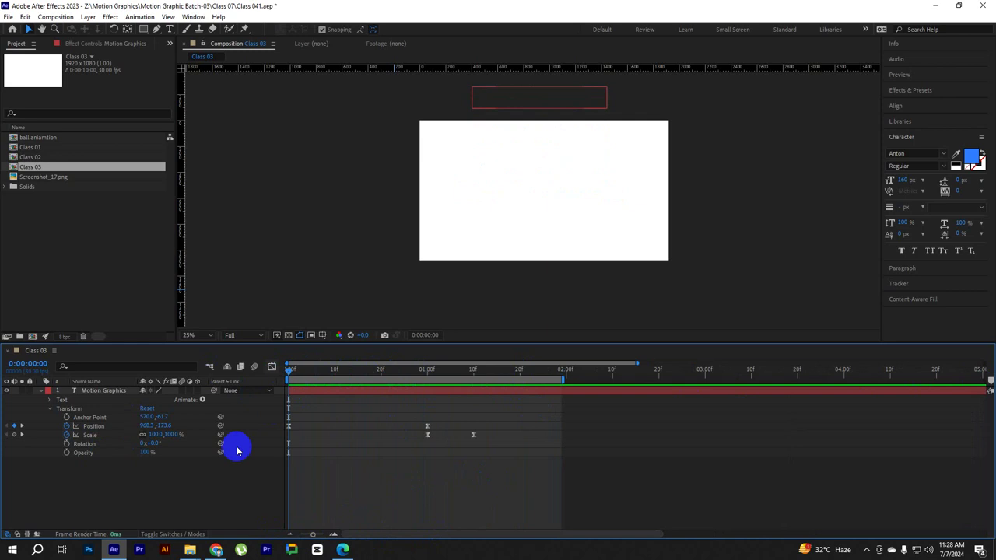
Keyframe Rotation from 30° at frame 0 to 0° at 1 second, and preview it.
{"action": "left_click", "coordinate": [67, 444]}
{"action": "left_click", "coordinate": [154, 443]}
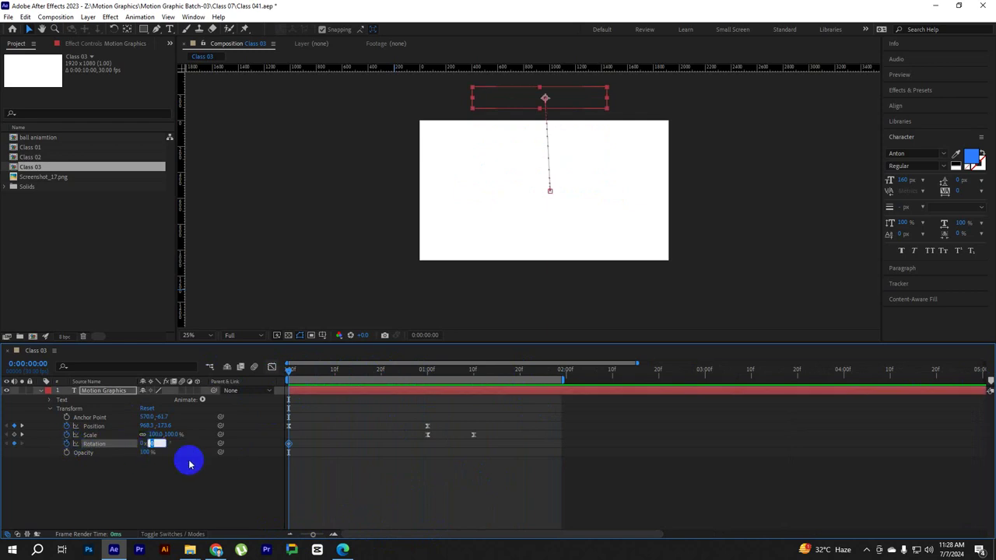
{"action": "type", "text": "30"}
{"action": "key", "text": "Return"}
{"action": "left_click_drag", "start_coordinate": [418, 379], "coordinate": [429, 373]}
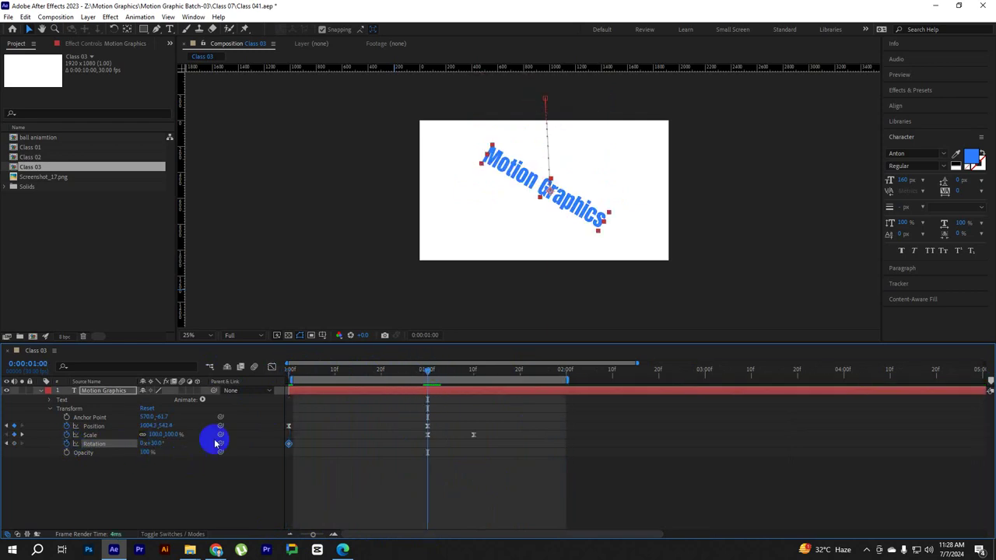
{"action": "left_click", "coordinate": [157, 444]}
{"action": "type", "text": "0"}
{"action": "key", "text": "Return"}
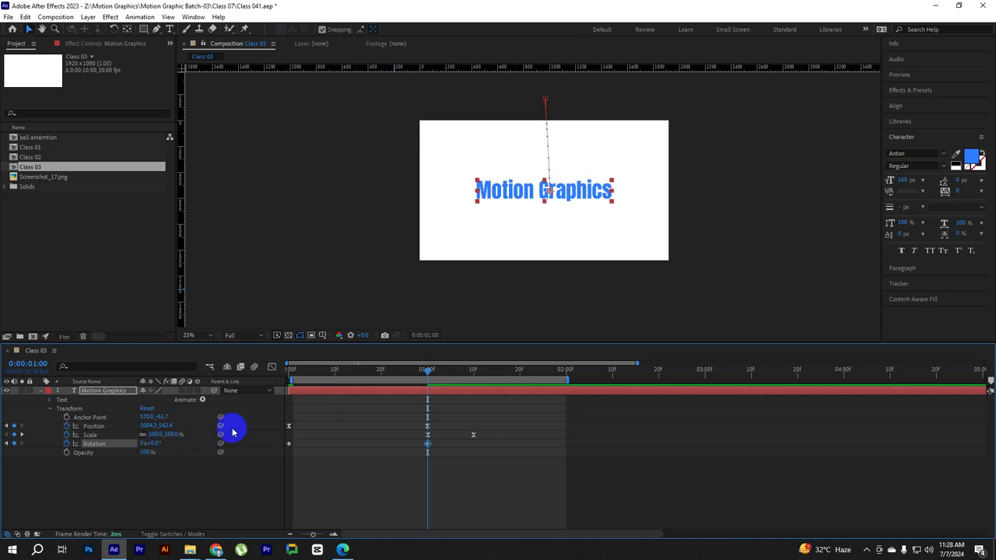
{"action": "left_click_drag", "start_coordinate": [339, 382], "coordinate": [336, 381]}
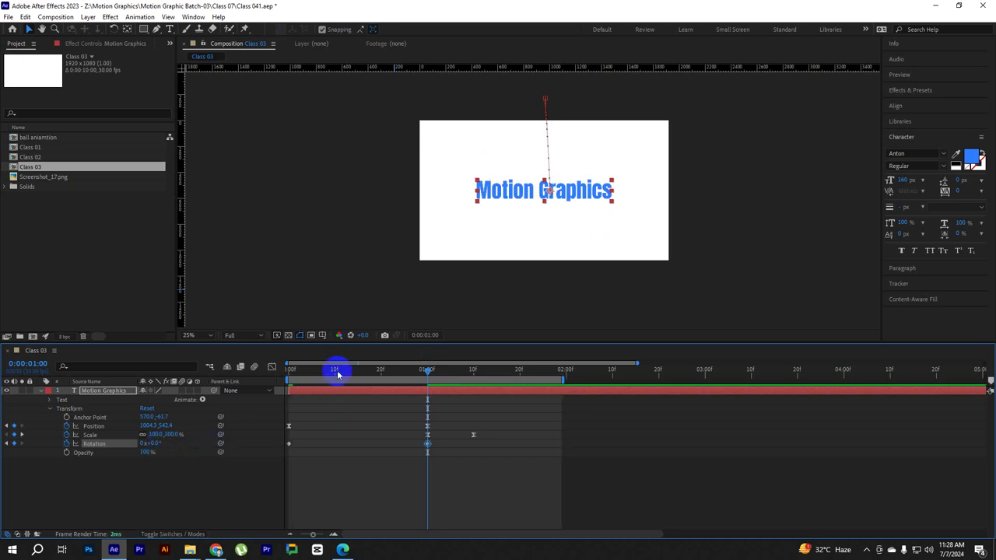
{"action": "key", "text": "space"}
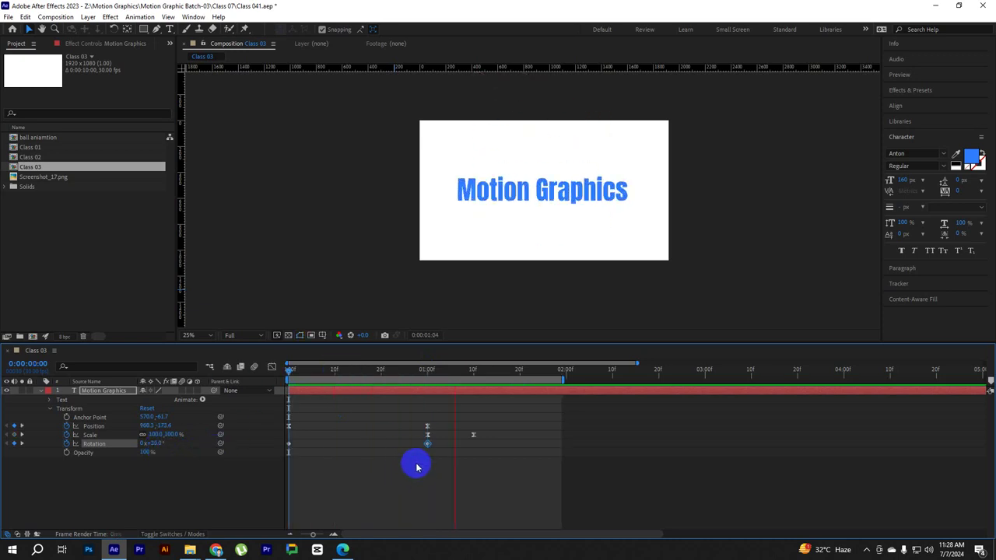
{"action": "key", "text": "space"}
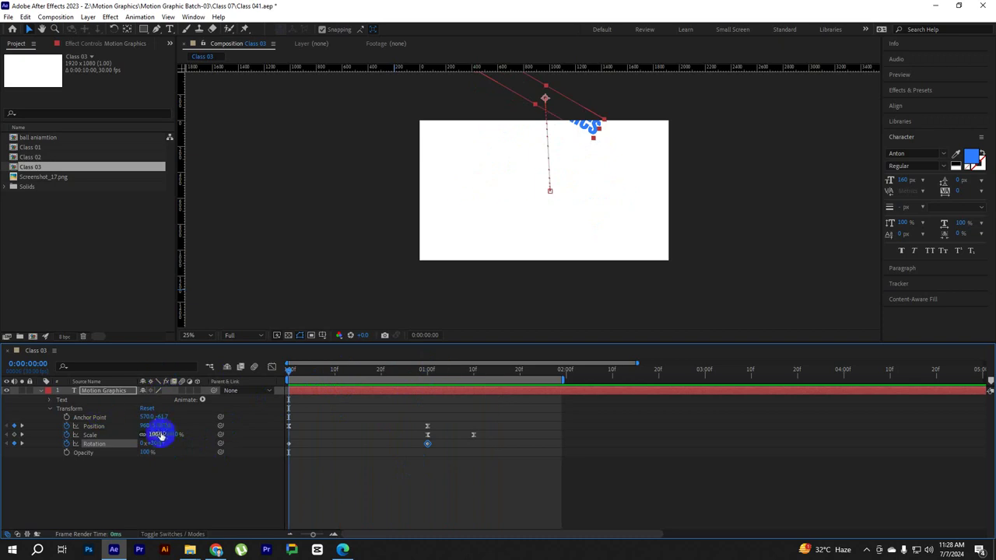
Raise the starting position keyframe's text higher above the frame and replay the entrance.
{"action": "left_click_drag", "start_coordinate": [147, 427], "coordinate": [129, 426]}
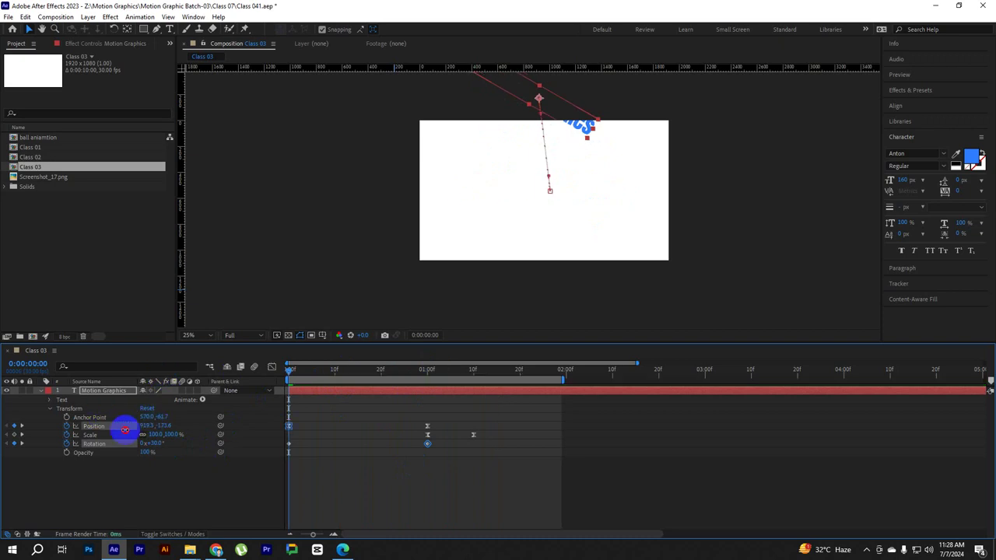
{"action": "left_click_drag", "start_coordinate": [592, 127], "coordinate": [594, 116]}
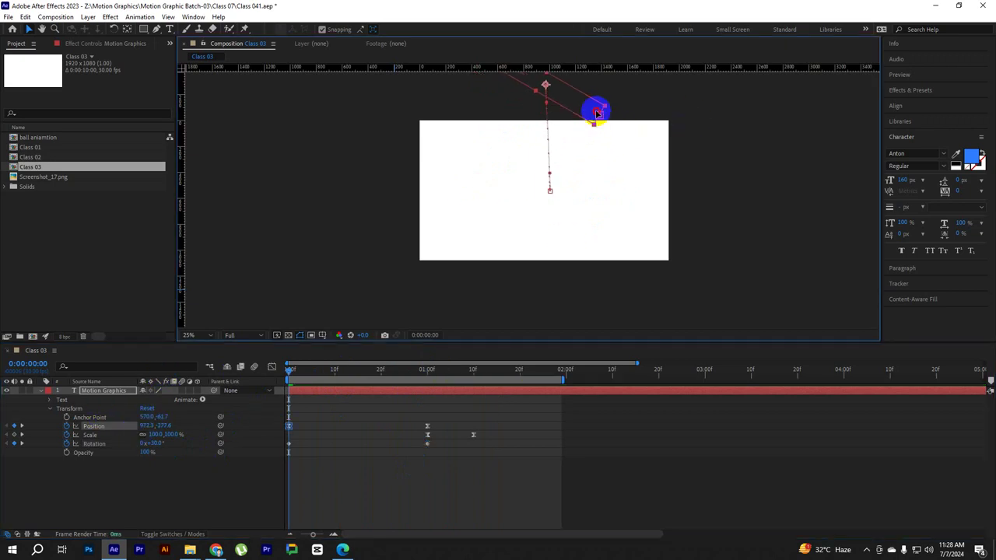
{"action": "left_click", "coordinate": [594, 260]}
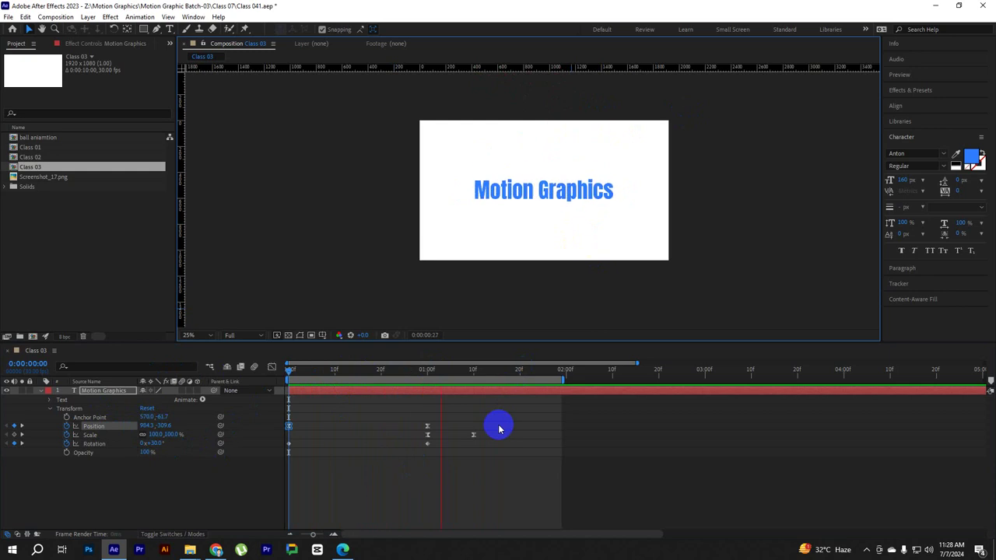
{"action": "key", "text": "space"}
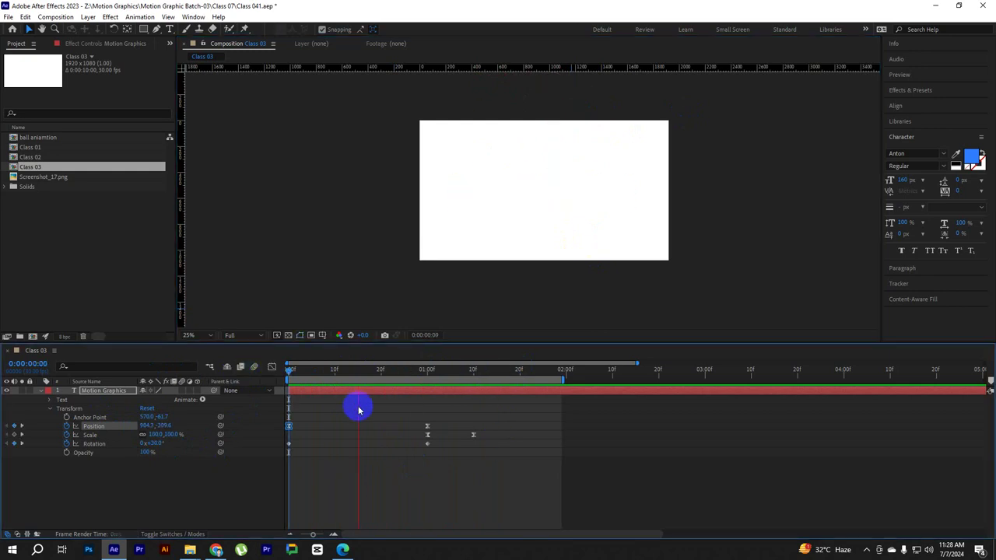
{"action": "key", "text": "space"}
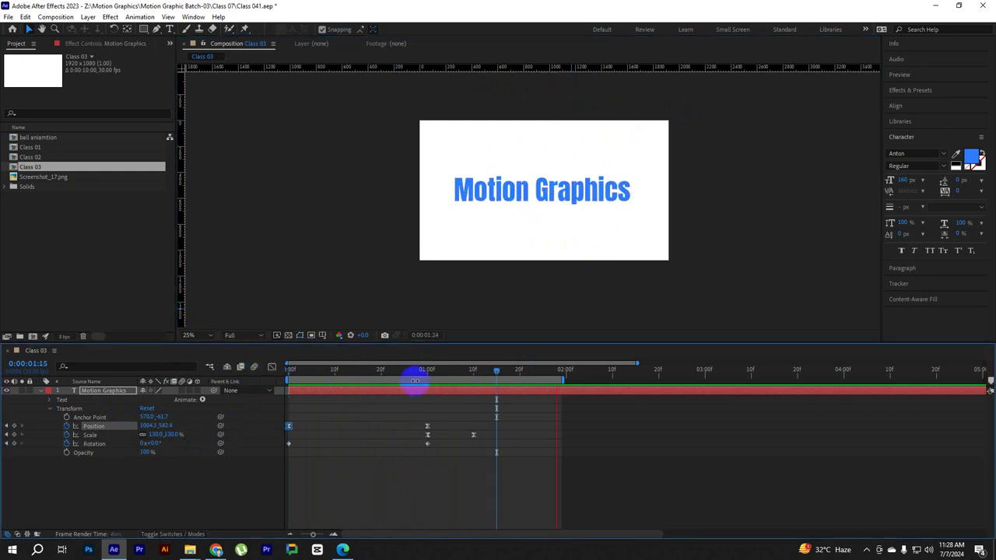
{"action": "key", "text": "space"}
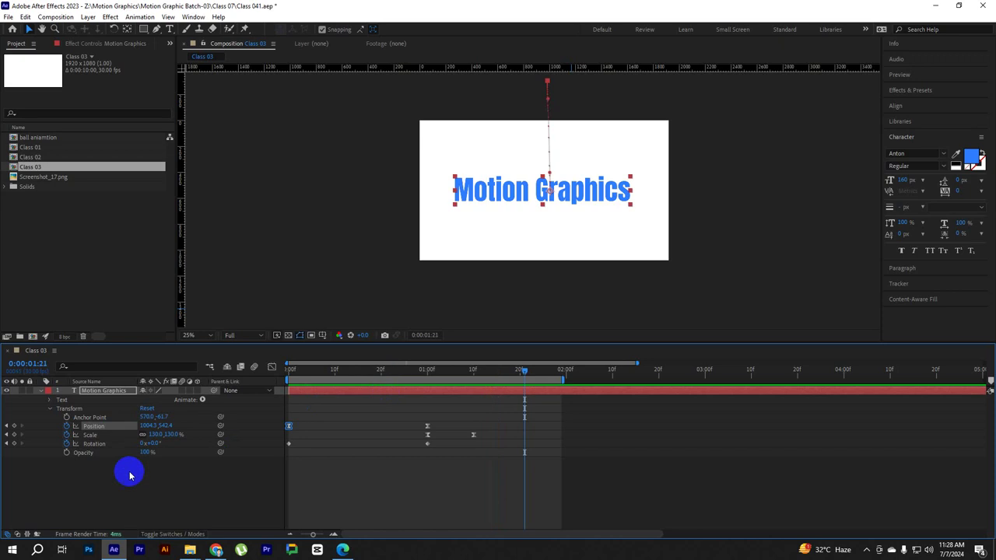
{"action": "left_click", "coordinate": [129, 476]}
{"action": "key", "text": "space"}
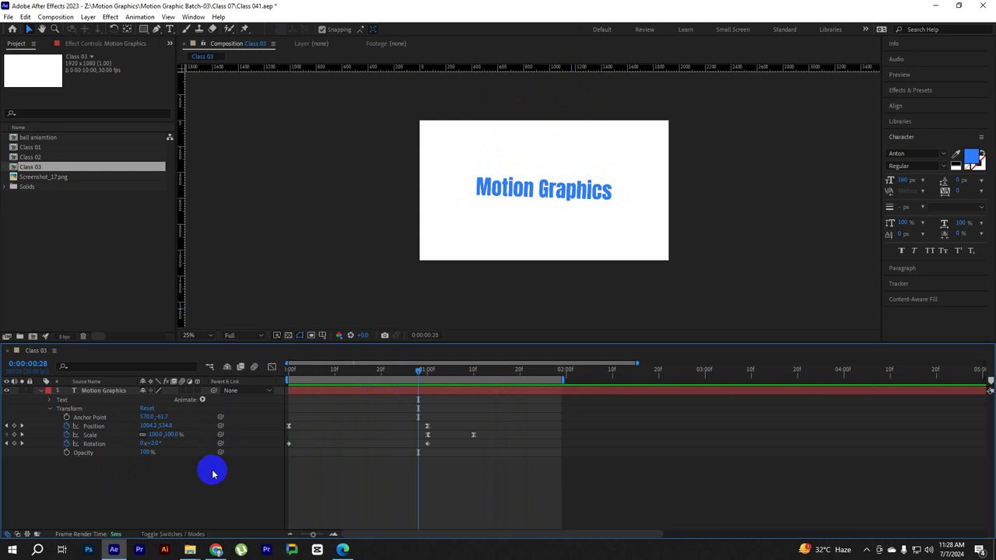
{"action": "mouse_move", "coordinate": [421, 371]}
{"action": "left_mouse_down"}
{"action": "mouse_move", "coordinate": [462, 382]}
{"action": "mouse_move", "coordinate": [296, 382]}
{"action": "left_mouse_up"}
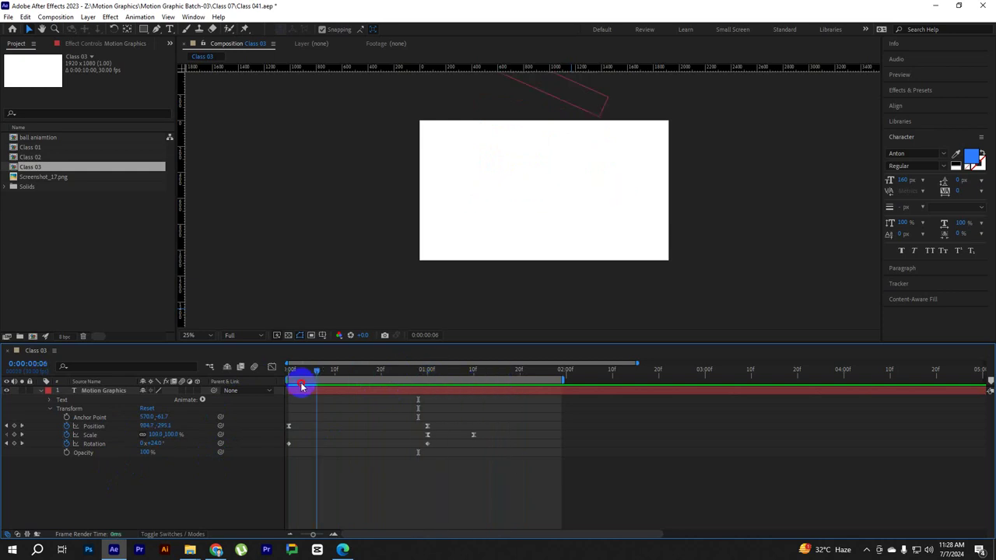
Duplicate the Motion Graphics layer and clear the copy's position, scale and rotation keyframes.
{"action": "left_click", "coordinate": [41, 390]}
{"action": "left_click", "coordinate": [94, 392]}
{"action": "key", "text": "ctrl+d"}
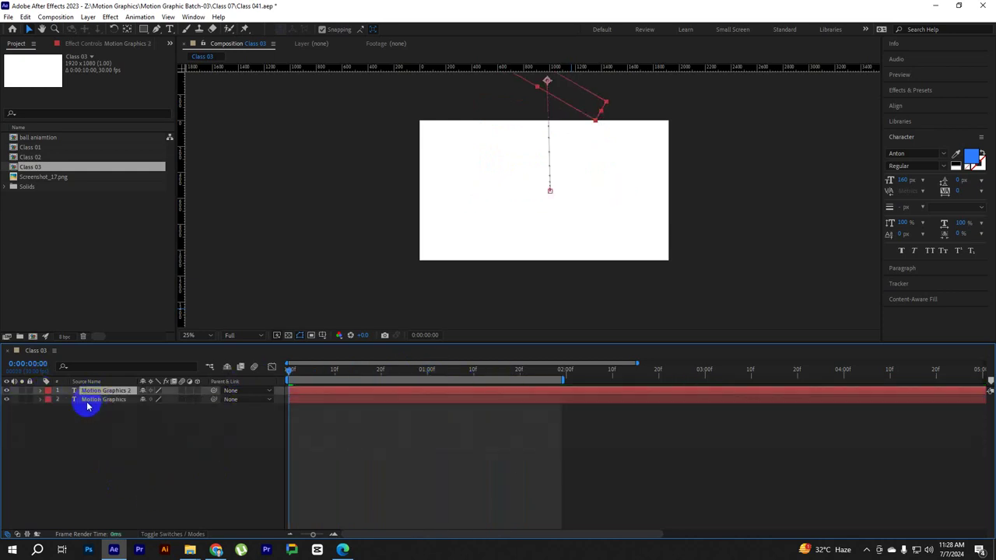
{"action": "left_click", "coordinate": [41, 390]}
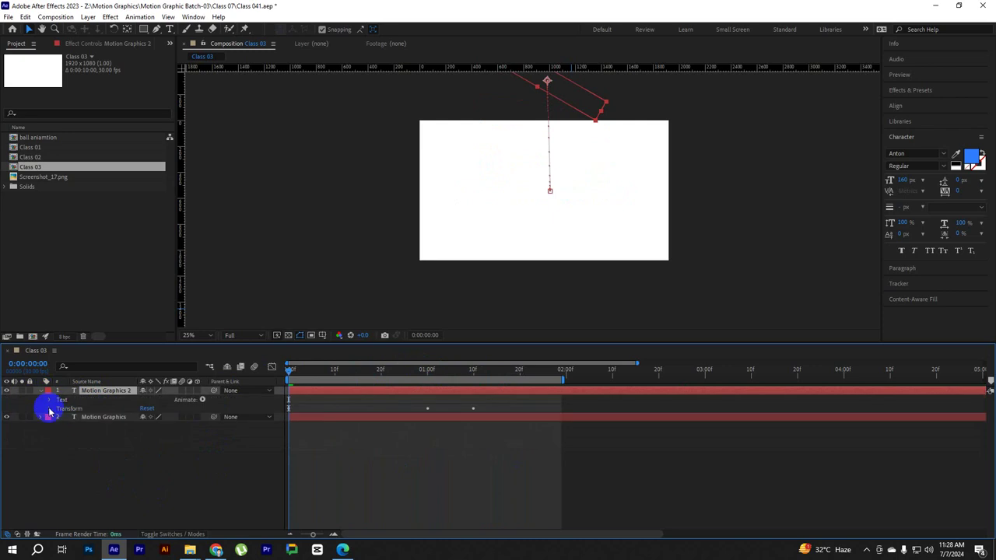
{"action": "left_click", "coordinate": [49, 409]}
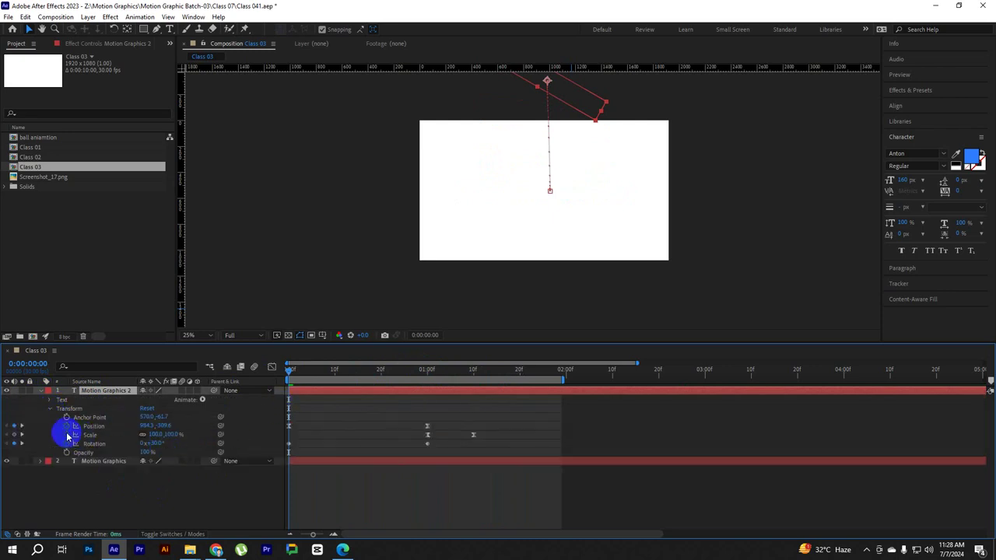
{"action": "left_click", "coordinate": [147, 410]}
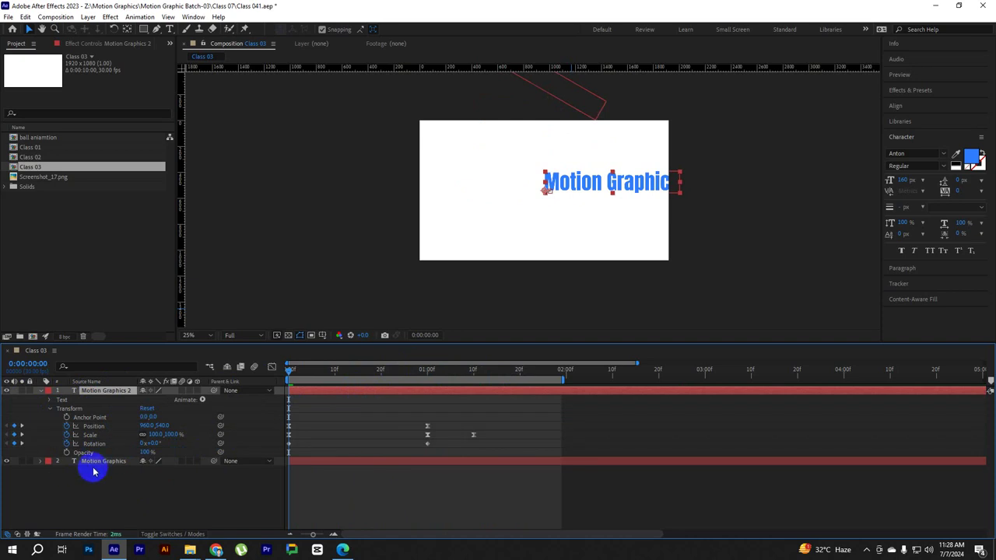
{"action": "left_click", "coordinate": [105, 498]}
{"action": "left_click", "coordinate": [100, 391]}
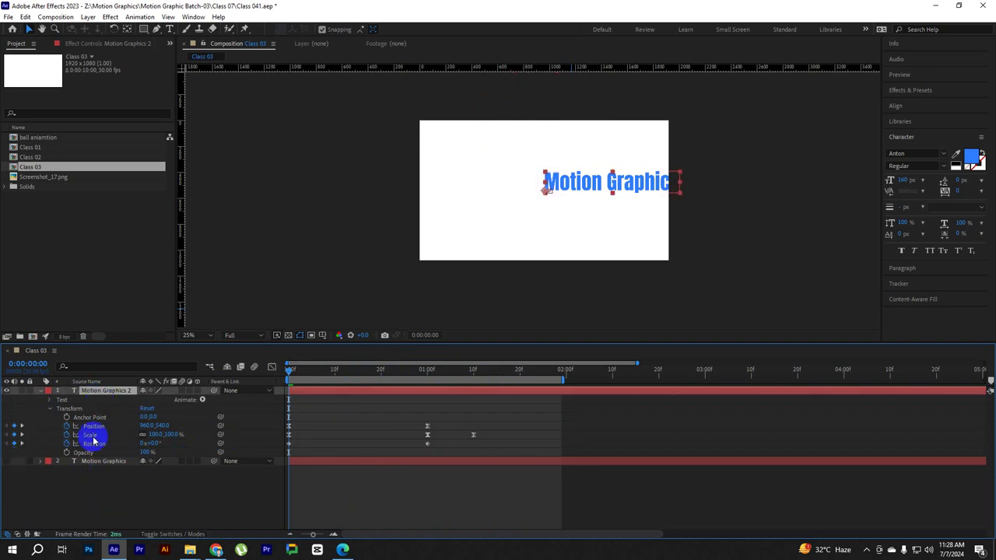
{"action": "left_click", "coordinate": [66, 426]}
{"action": "left_click", "coordinate": [66, 434]}
{"action": "left_click", "coordinate": [66, 444]}
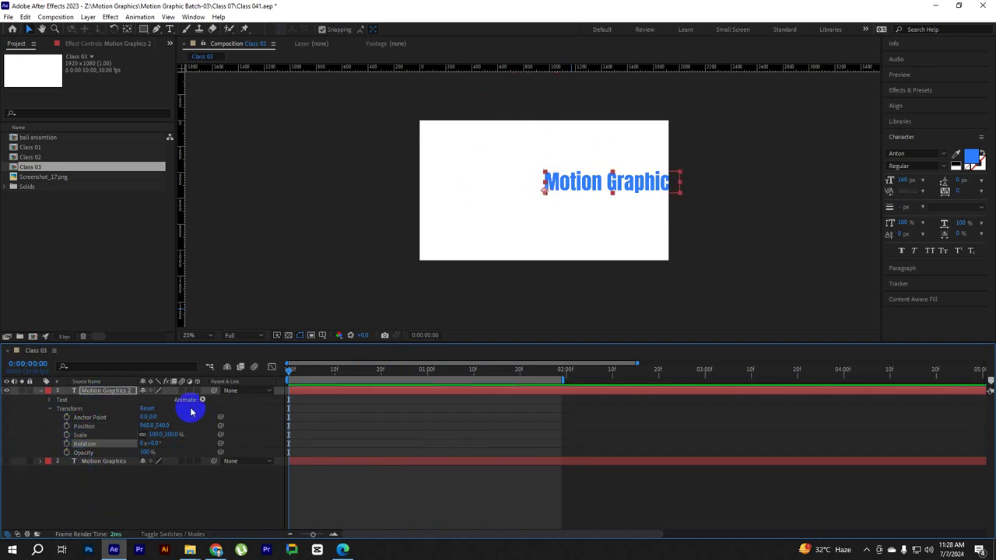
Drag the Motion Graphics 2 text to the comp centre and centre its anchor point.
{"action": "left_click", "coordinate": [626, 186]}
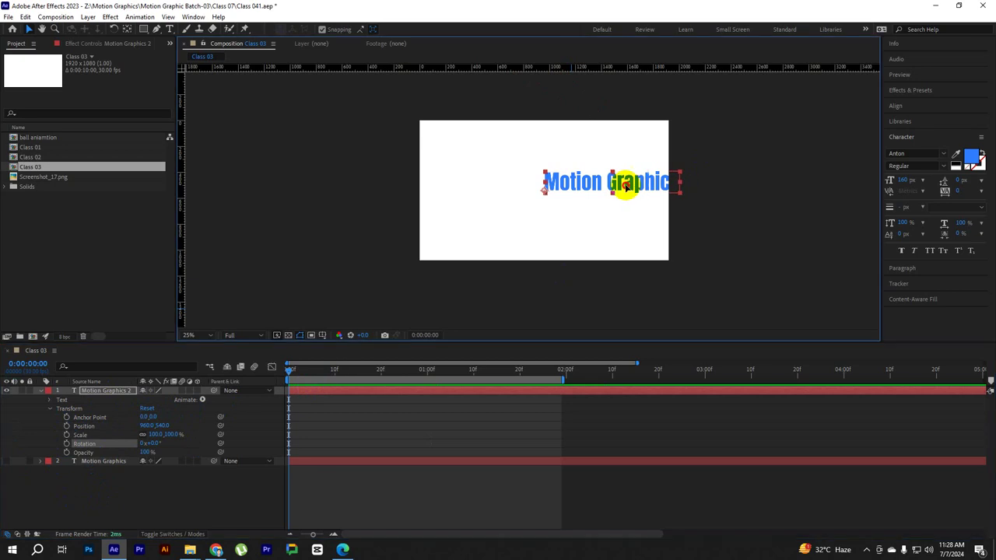
{"action": "left_click_drag", "start_coordinate": [626, 187], "coordinate": [563, 190]}
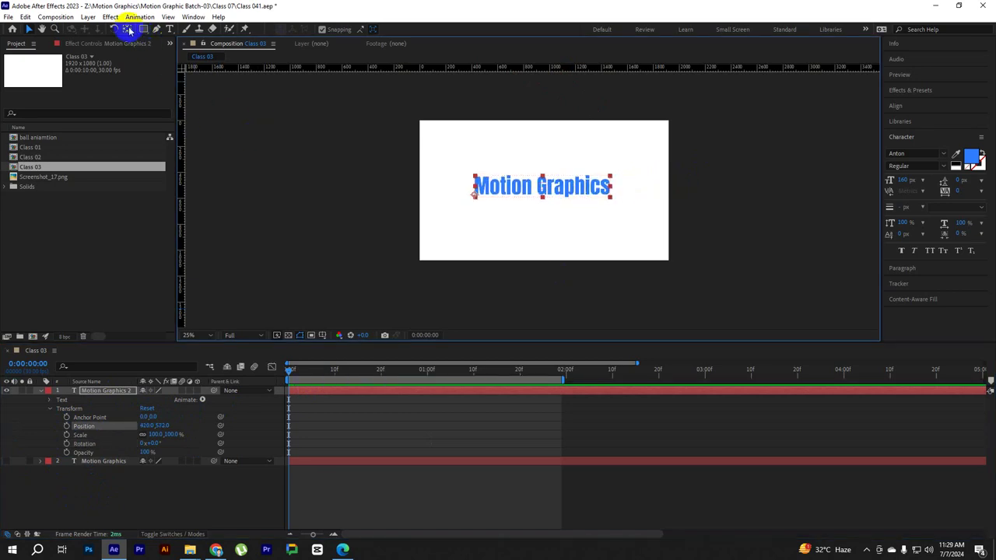
{"action": "key", "text": "ctrl+alt+Home"}
{"action": "left_click", "coordinate": [444, 216]}
{"action": "scroll", "coordinate": [535, 226], "scroll_direction": "up", "scroll_amount": 2}
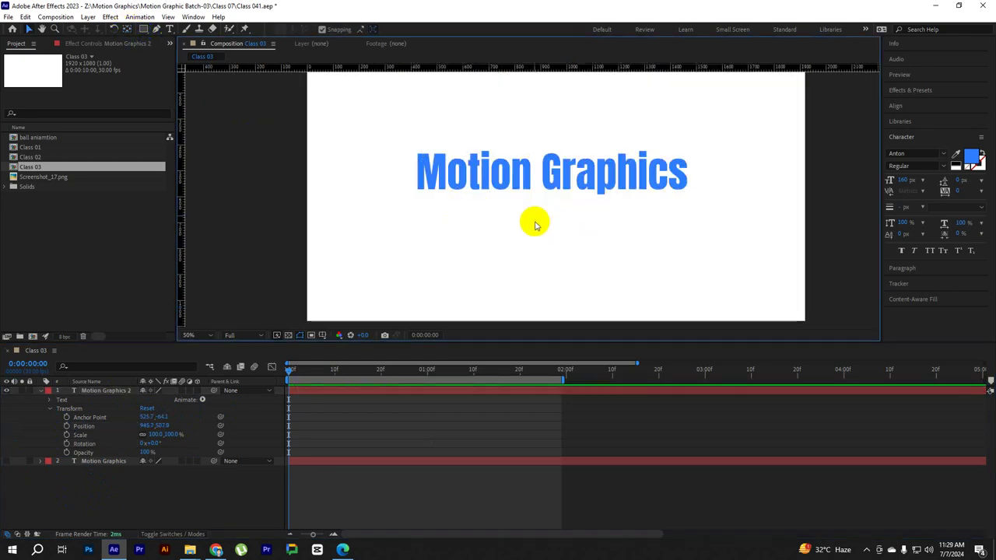
{"action": "left_click", "coordinate": [135, 413]}
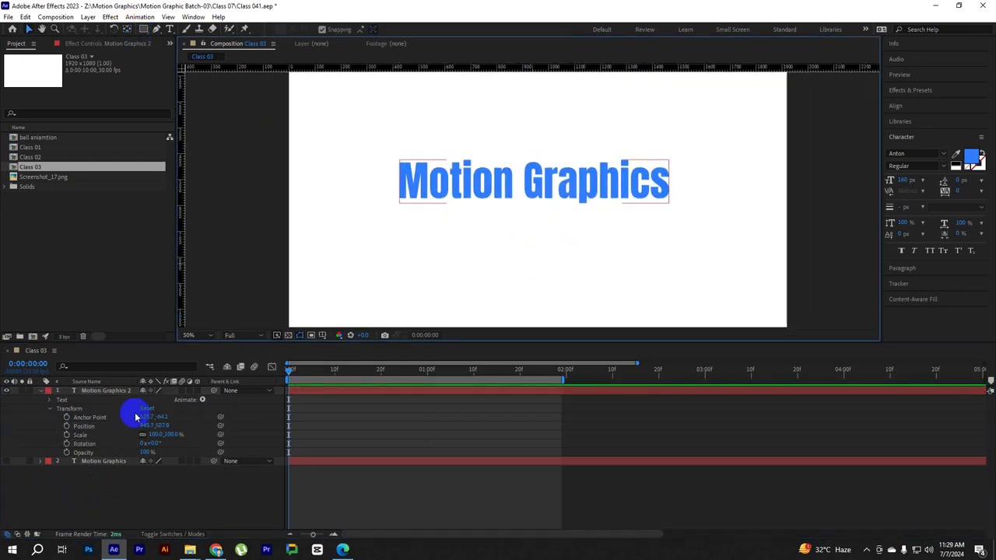
Expand the Text group, browse Path Options and More Options, and open the Animate menu.
{"action": "left_click", "coordinate": [51, 409]}
{"action": "left_click", "coordinate": [50, 399]}
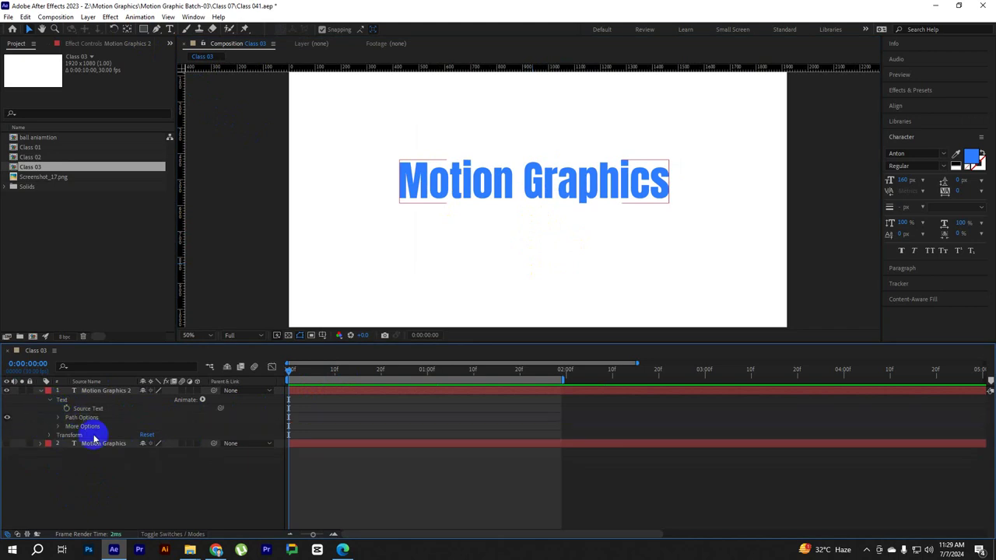
{"action": "left_click", "coordinate": [201, 401]}
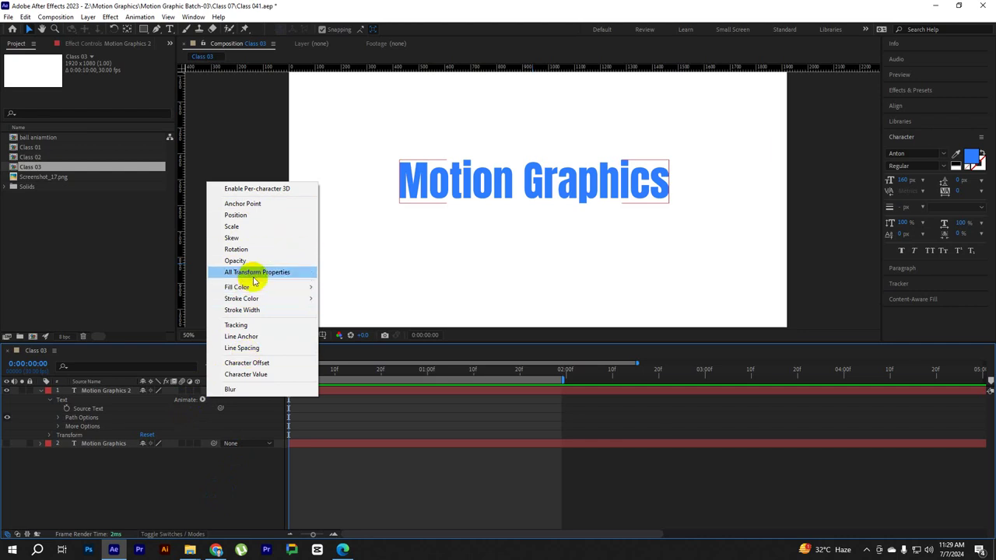
{"action": "mouse_move", "coordinate": [256, 298]}
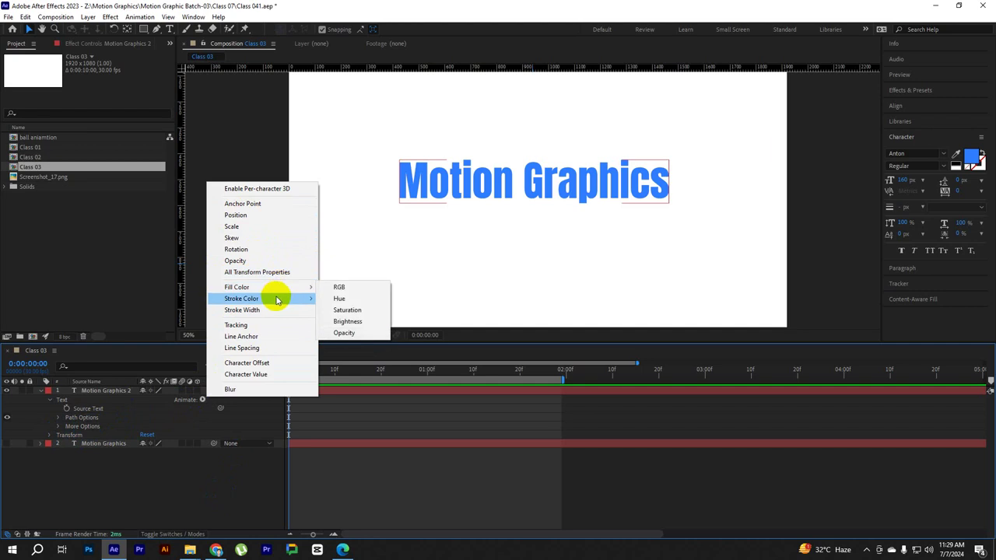
{"action": "left_click", "coordinate": [59, 419]}
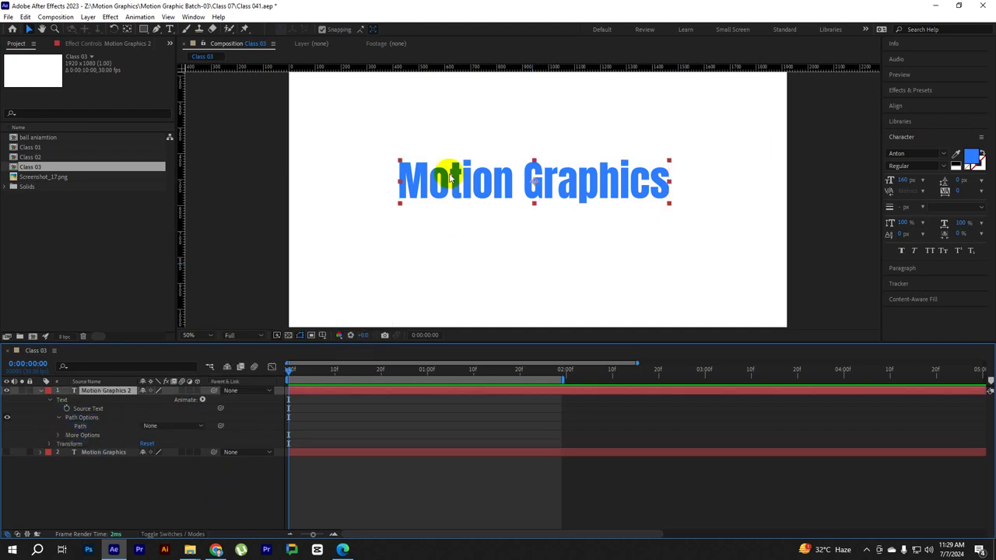
{"action": "left_click", "coordinate": [59, 435]}
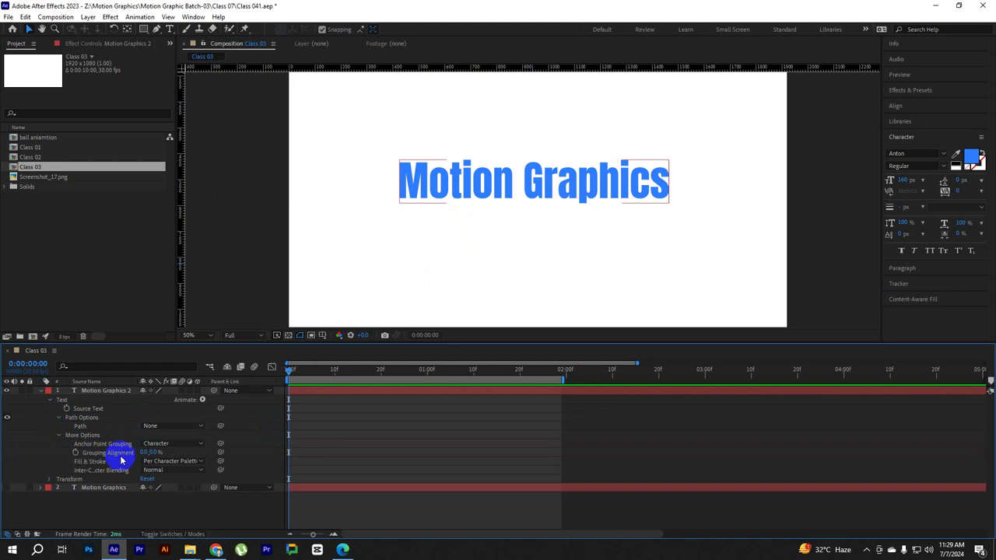
{"action": "left_click", "coordinate": [59, 435]}
{"action": "left_click", "coordinate": [60, 418]}
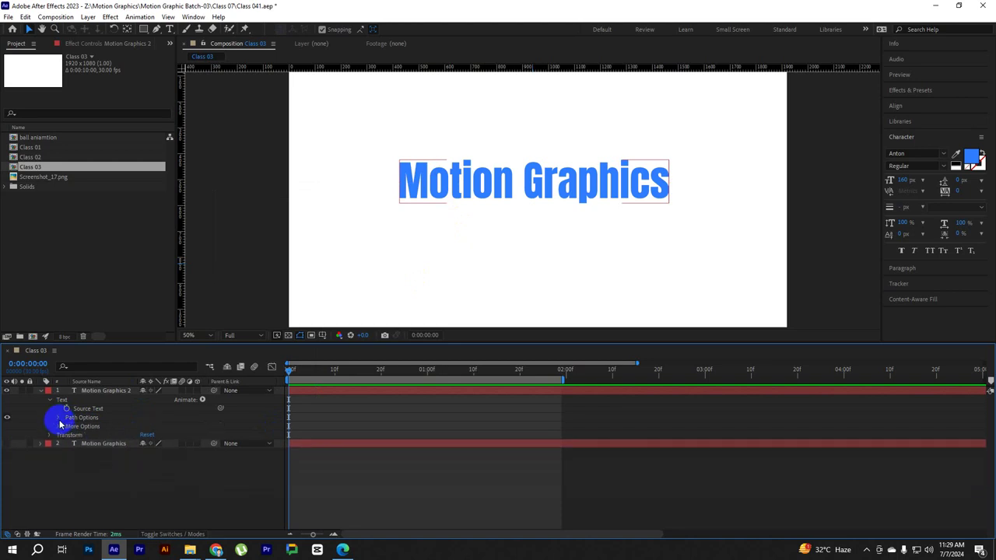
{"action": "left_click", "coordinate": [203, 399]}
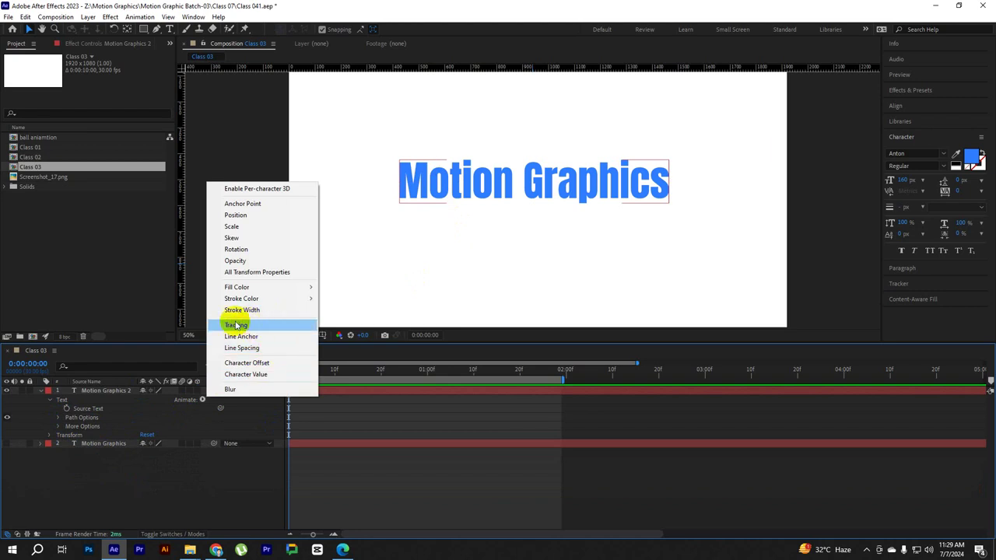
Add a Tracking animator to the text and scrub Tracking Amount to test spacing.
{"action": "left_click", "coordinate": [236, 326]}
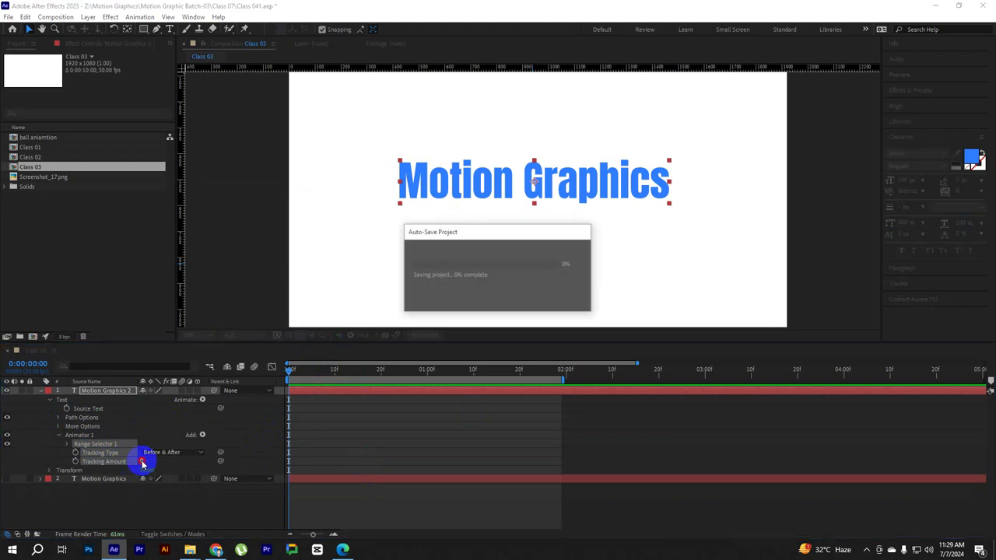
{"action": "left_click_drag", "start_coordinate": [148, 460], "coordinate": [135, 462]}
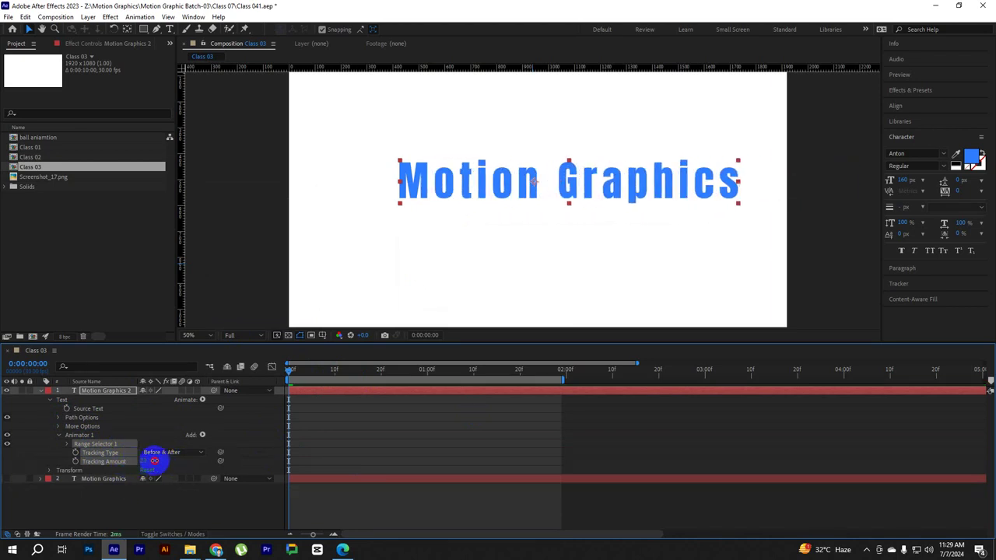
{"action": "left_click_drag", "start_coordinate": [135, 462], "coordinate": [148, 466]}
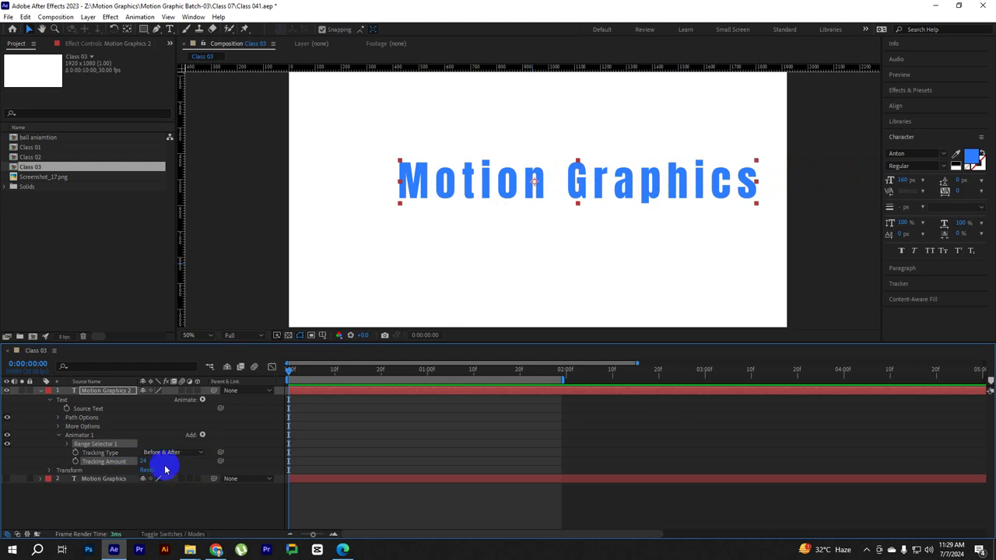
{"action": "left_click_drag", "start_coordinate": [146, 464], "coordinate": [132, 464]}
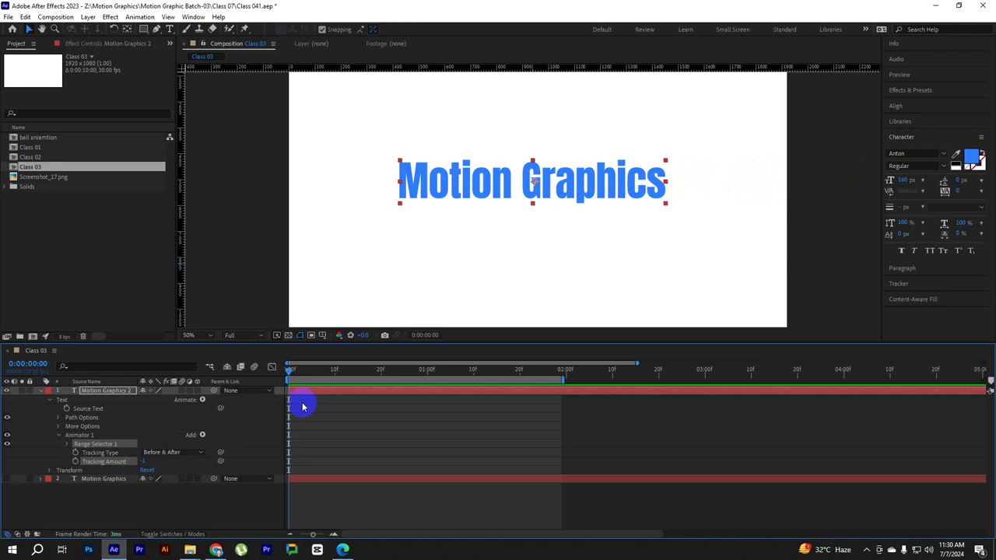
{"action": "left_click_drag", "start_coordinate": [340, 374], "coordinate": [267, 371]}
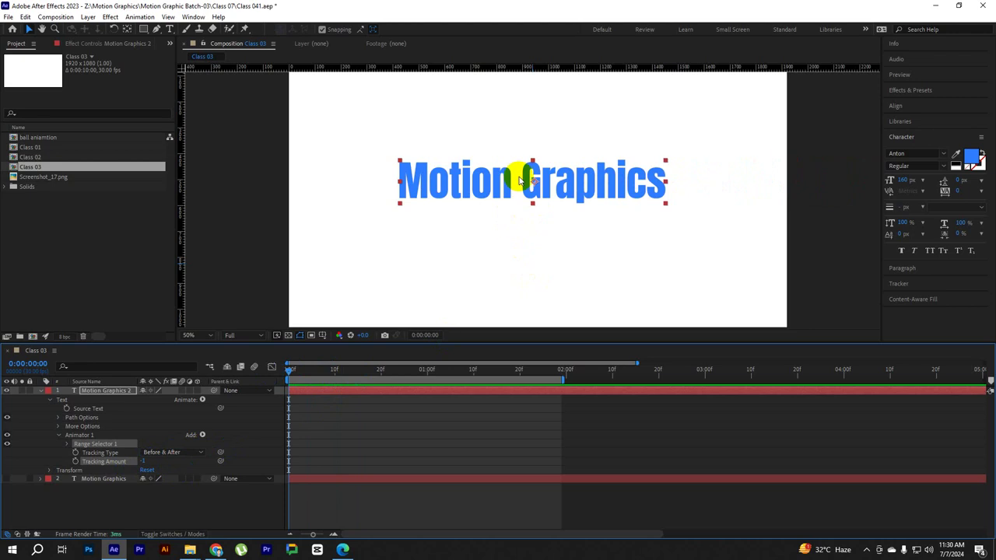
Try Tracking Type Before and After, then settle on Before & After with amount 0.
{"action": "left_click", "coordinate": [194, 452]}
{"action": "left_click", "coordinate": [145, 468]}
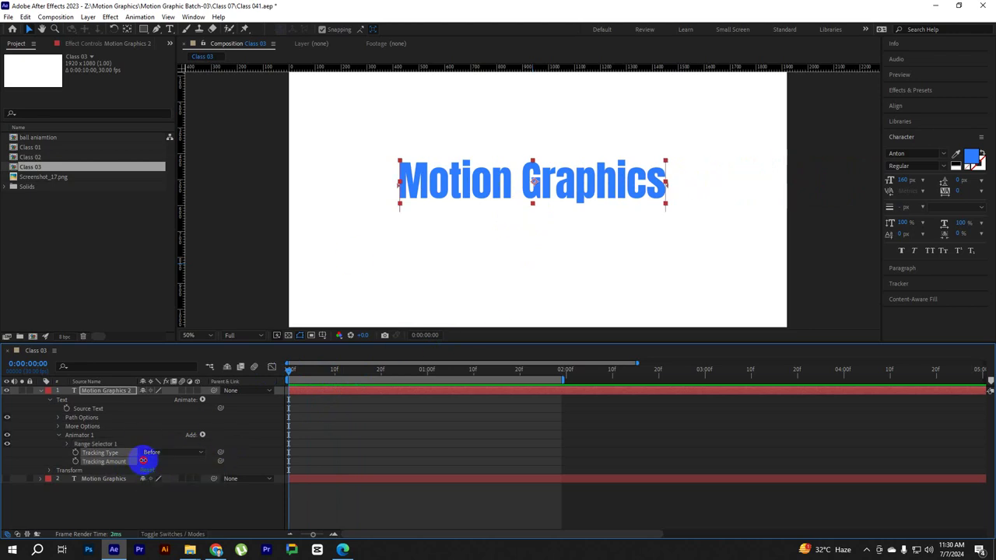
{"action": "left_click_drag", "start_coordinate": [143, 460], "coordinate": [159, 452]}
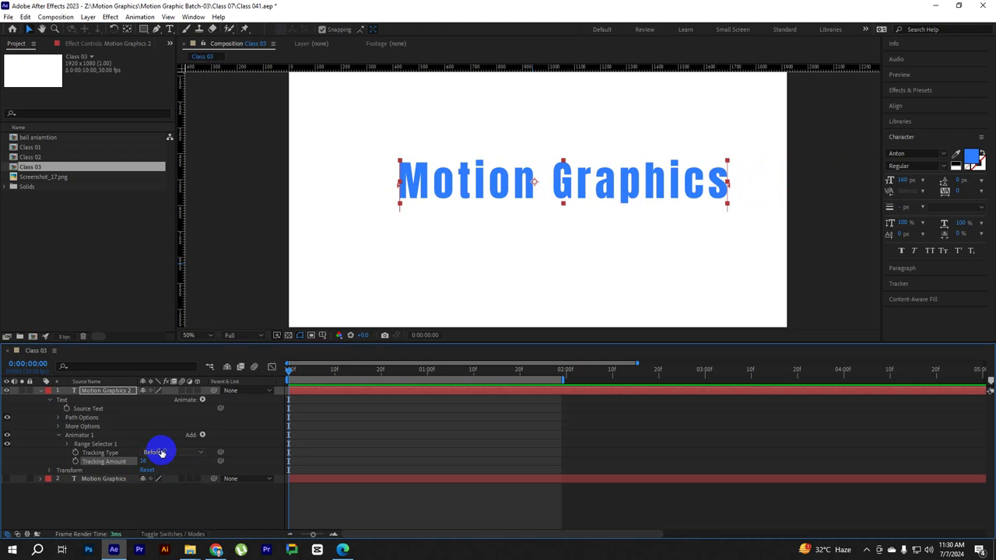
{"action": "left_click", "coordinate": [159, 452]}
{"action": "left_click", "coordinate": [149, 477]}
{"action": "mouse_move", "coordinate": [142, 461]}
{"action": "left_mouse_down"}
{"action": "mouse_move", "coordinate": [168, 461]}
{"action": "mouse_move", "coordinate": [160, 453]}
{"action": "left_mouse_up"}
{"action": "left_click", "coordinate": [160, 453]}
{"action": "left_click", "coordinate": [186, 459]}
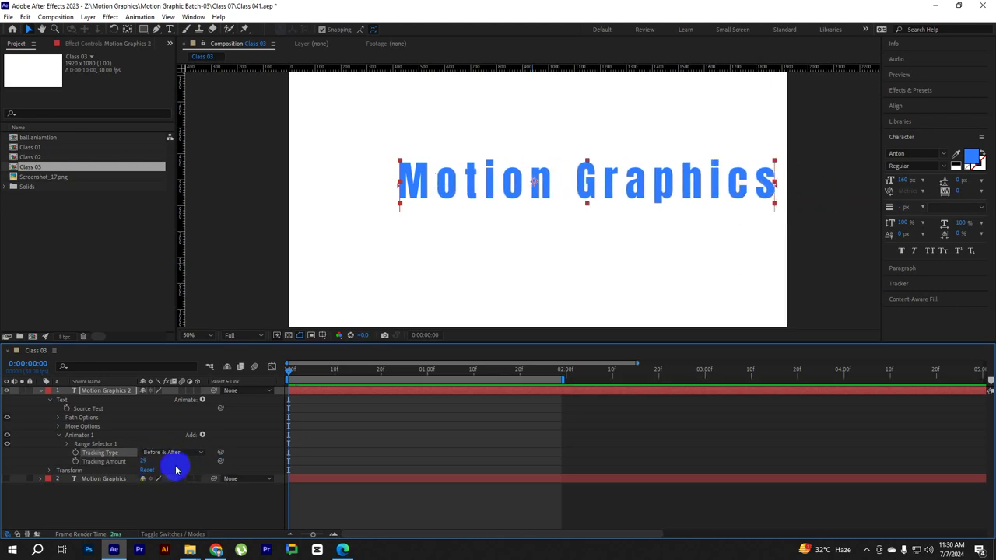
{"action": "type", "text": "0"}
{"action": "key", "text": "Return"}
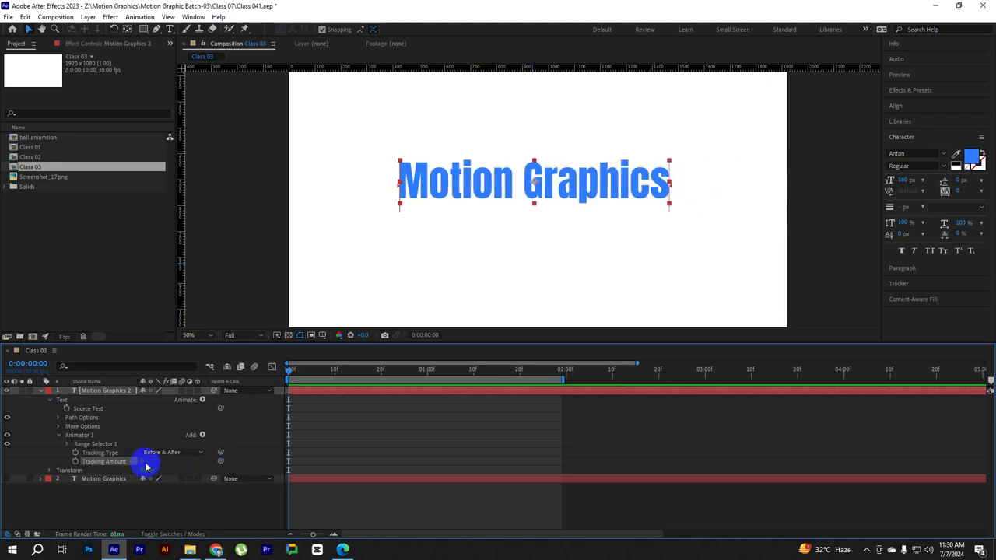
Zoom the composition view to 25% and reset Tracking Amount to 0 after scrubbing.
{"action": "key", "text": "comma"}
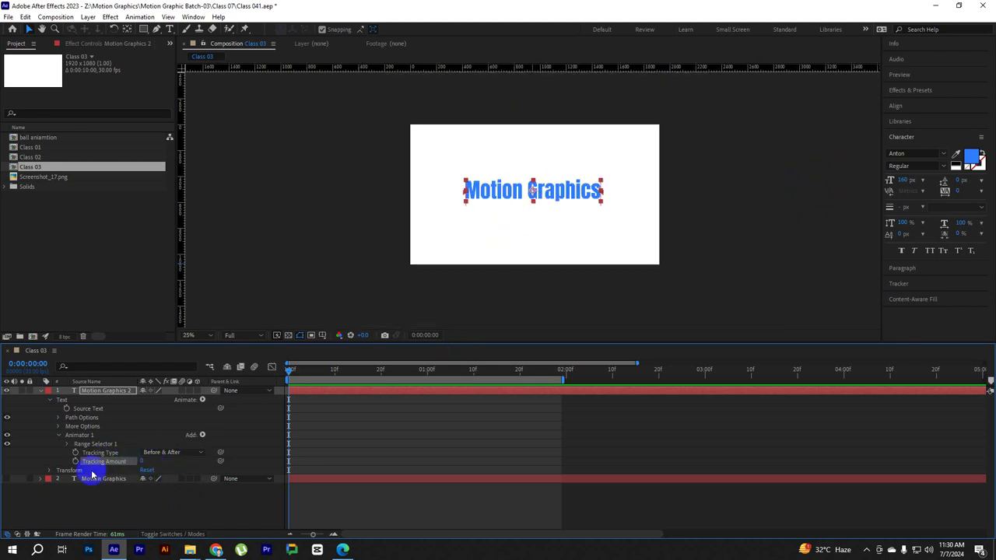
{"action": "left_click_drag", "start_coordinate": [140, 461], "coordinate": [144, 461]}
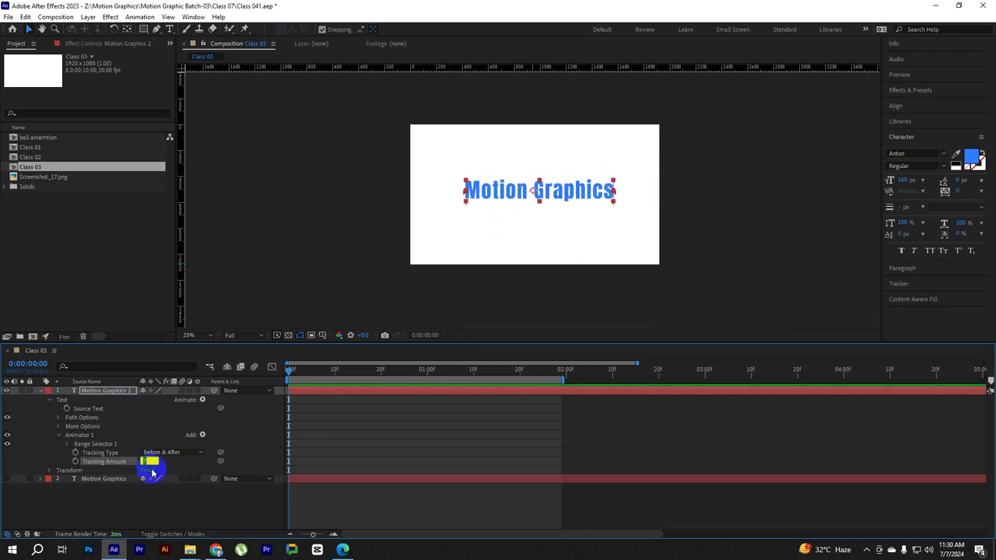
{"action": "type", "text": "0"}
{"action": "key", "text": "Return"}
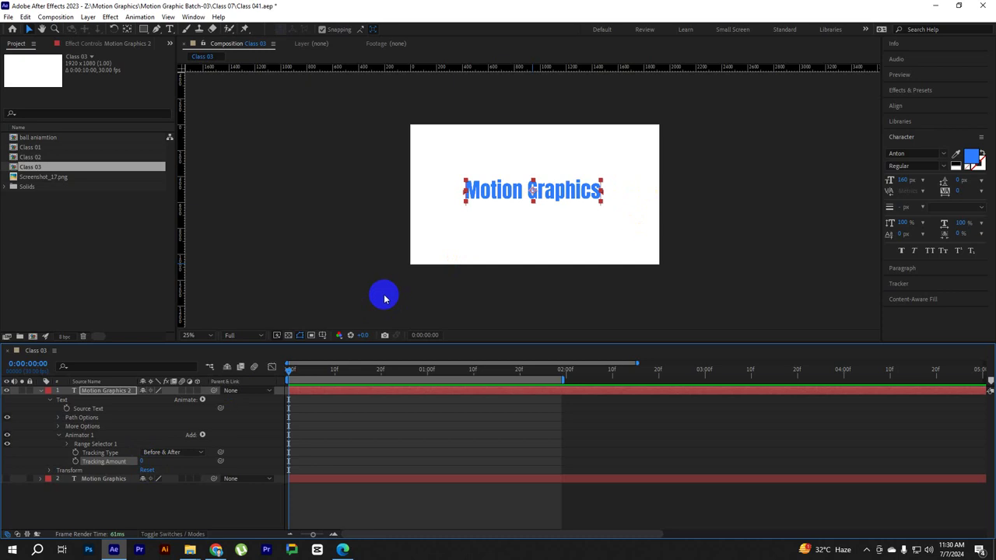
Change the paragraph alignment and align the text horizontally to the composition centre.
{"action": "left_click", "coordinate": [101, 390]}
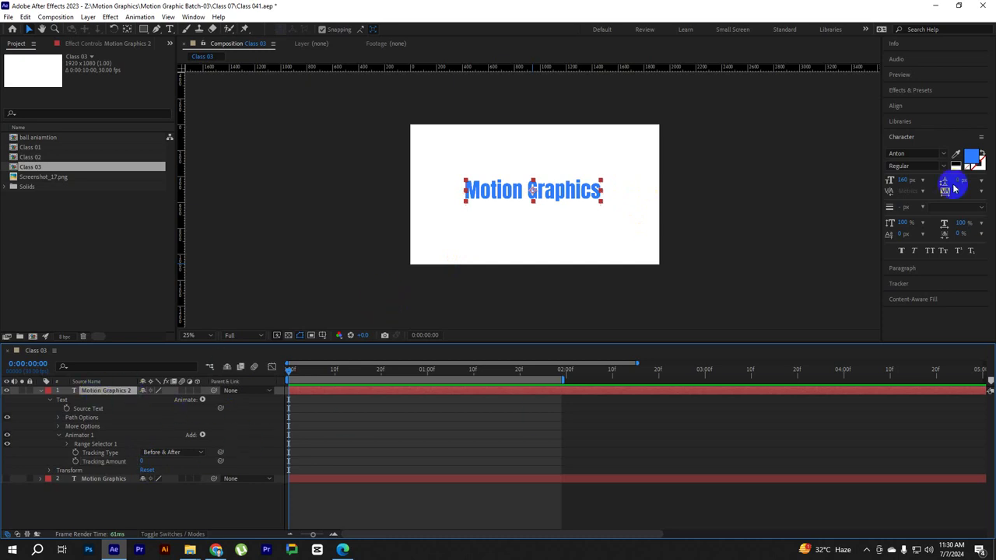
{"action": "left_click", "coordinate": [902, 268]}
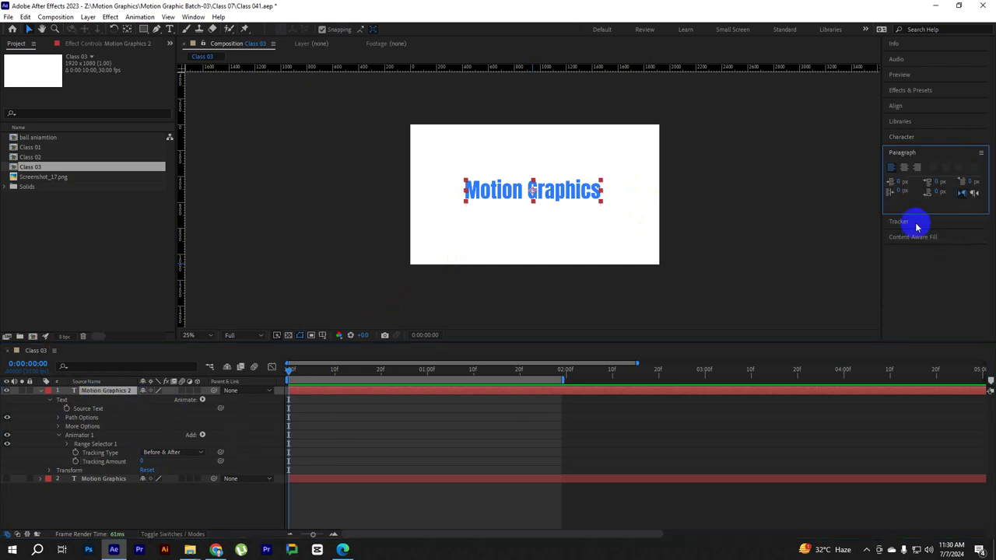
{"action": "left_click", "coordinate": [903, 170]}
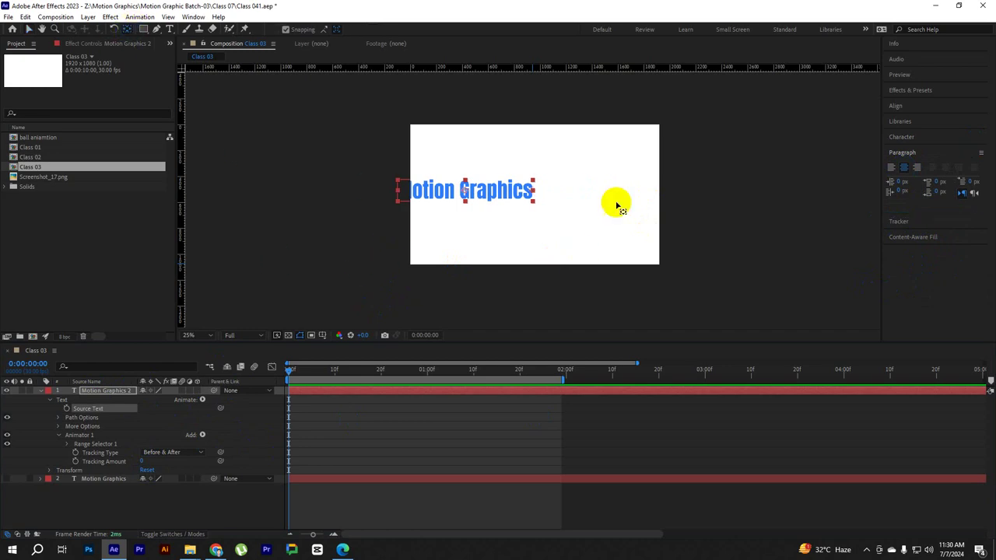
{"action": "left_click", "coordinate": [896, 105]}
{"action": "left_click", "coordinate": [916, 133]}
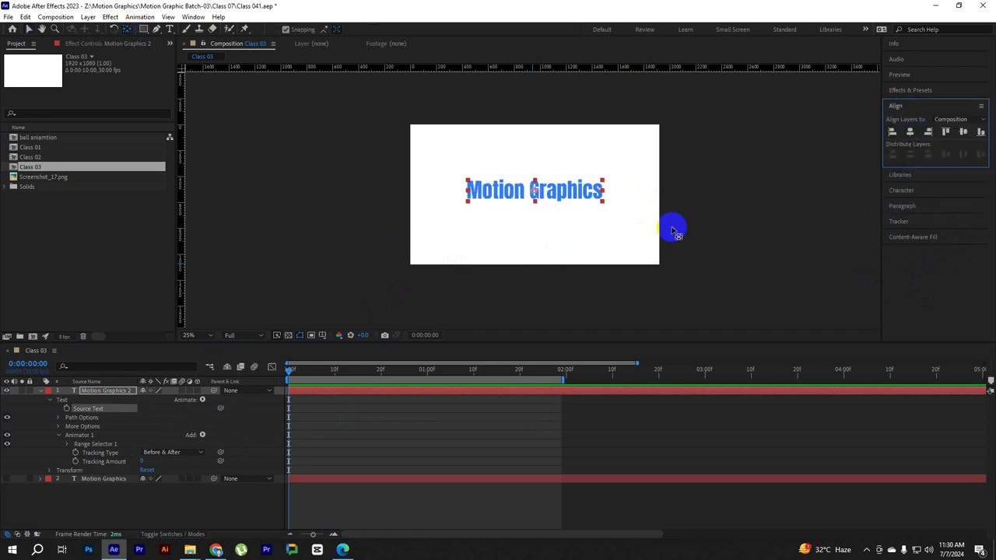
Scrub Tracking Amount to preview the spacing, then reset it to 0.
{"action": "mouse_move", "coordinate": [142, 462]}
{"action": "left_mouse_down"}
{"action": "mouse_move", "coordinate": [212, 471]}
{"action": "mouse_move", "coordinate": [148, 468]}
{"action": "left_mouse_up"}
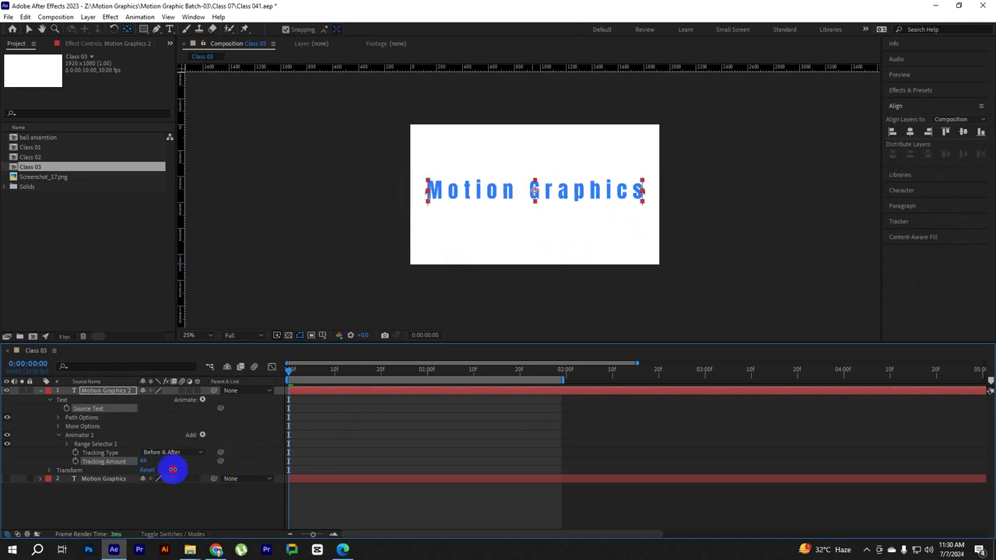
{"action": "type", "text": "0"}
{"action": "key", "text": "Return"}
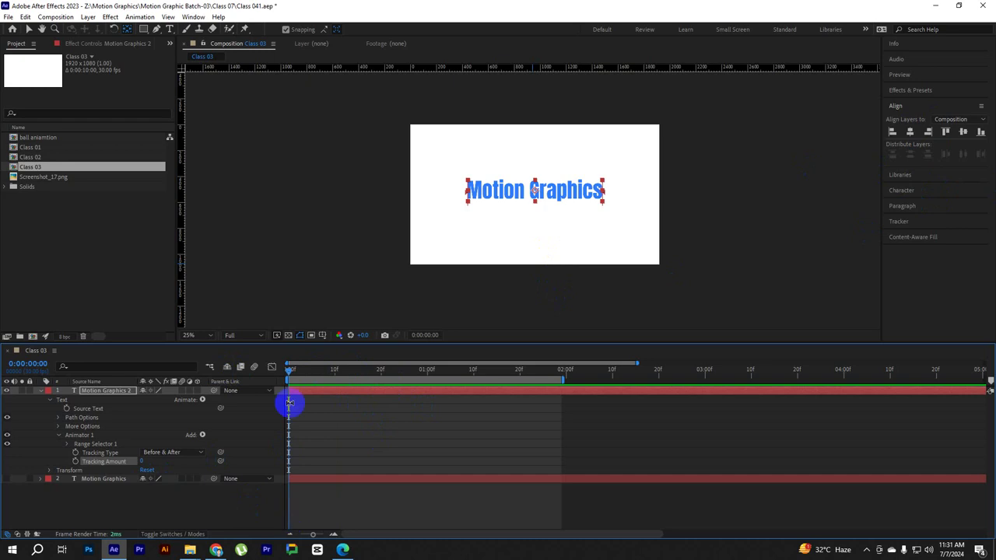
Keyframe Tracking Amount at 150 at 1 second and 0 at 0:00.
{"action": "left_click", "coordinate": [428, 378]}
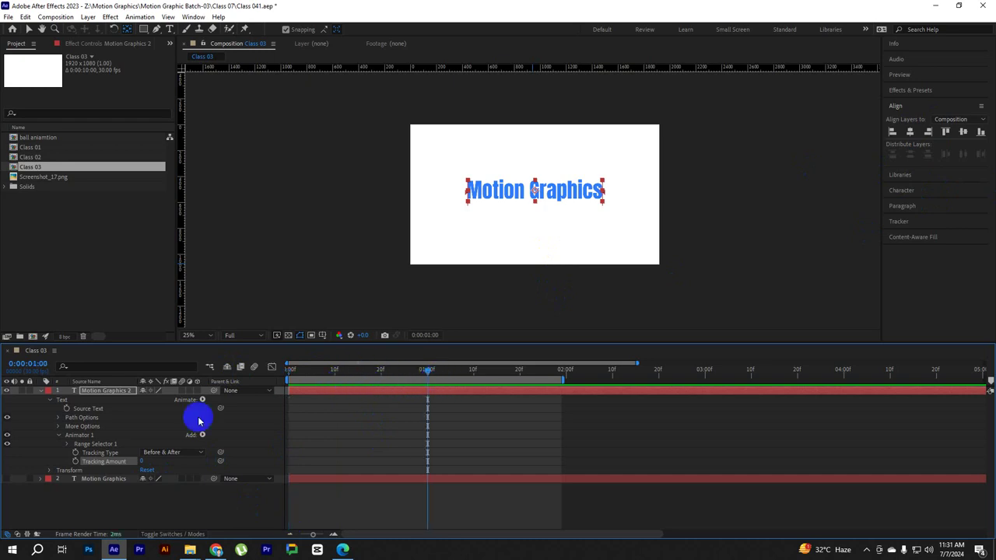
{"action": "left_click_drag", "start_coordinate": [141, 460], "coordinate": [217, 459]}
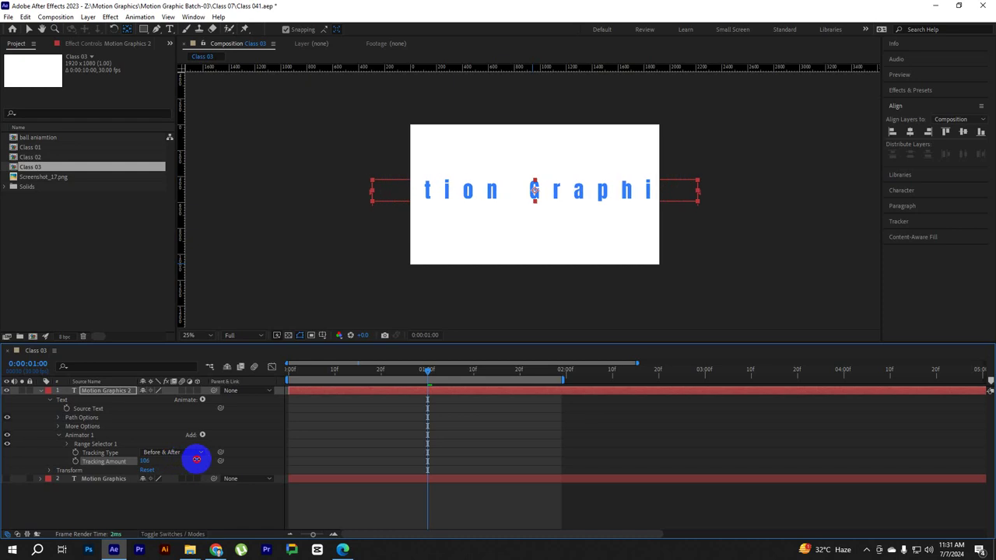
{"action": "left_click", "coordinate": [150, 462]}
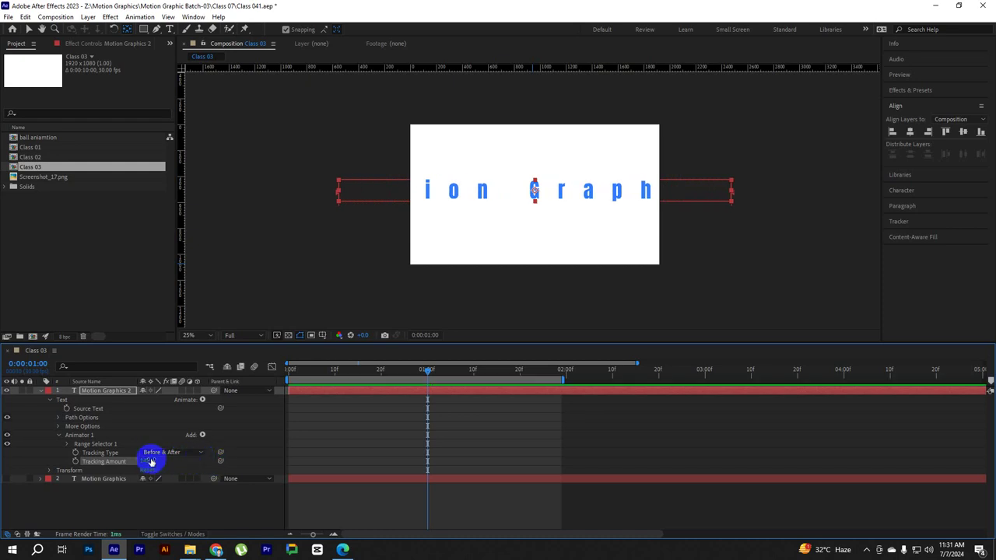
{"action": "left_click_drag", "start_coordinate": [146, 460], "coordinate": [146, 461]}
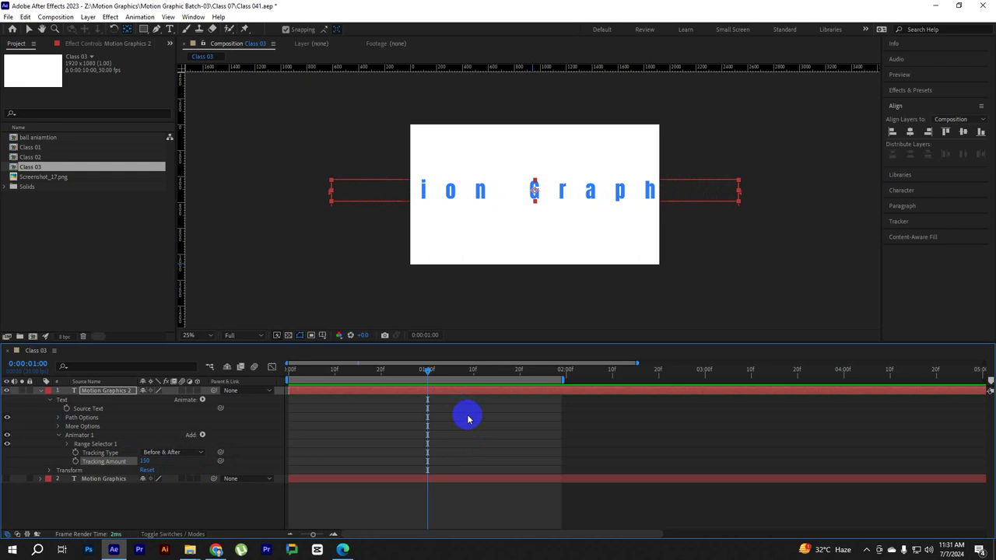
{"action": "left_click", "coordinate": [75, 462]}
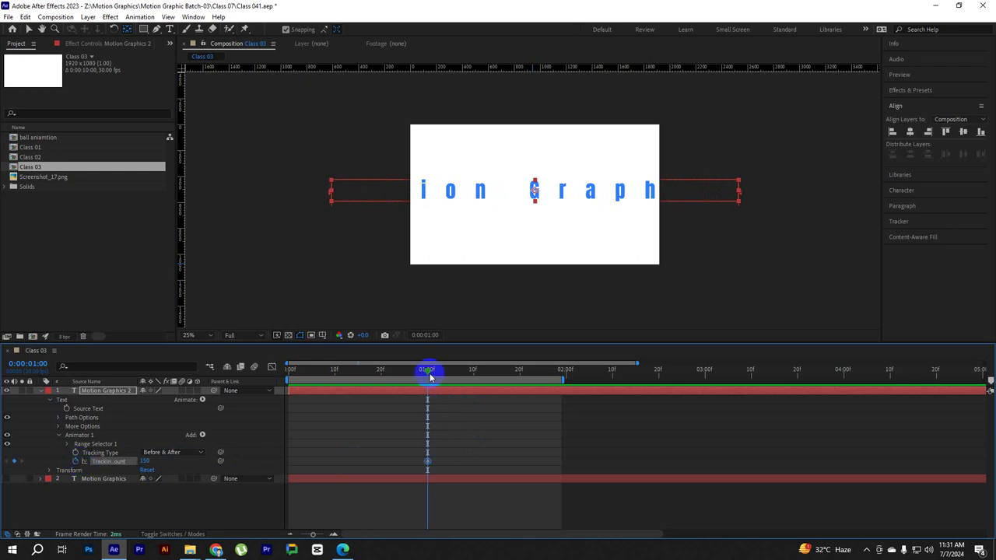
{"action": "left_click_drag", "start_coordinate": [430, 377], "coordinate": [262, 387]}
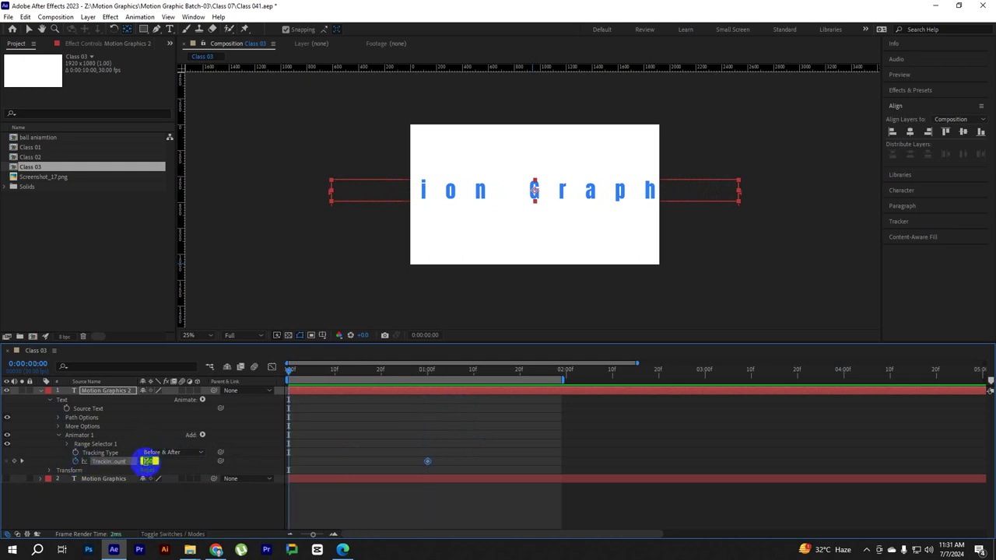
{"action": "left_click", "coordinate": [149, 462]}
{"action": "type", "text": "0"}
{"action": "key", "text": "Return"}
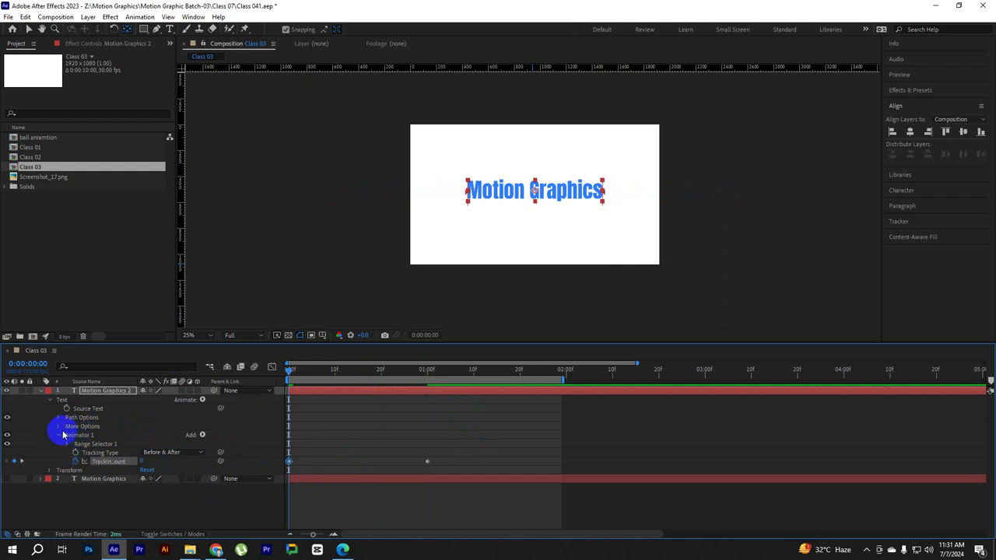
Keyframe the copy's Scale from 0% at 0:00 to 100% at 1 second and preview.
{"action": "left_click", "coordinate": [49, 470]}
{"action": "left_click", "coordinate": [66, 497]}
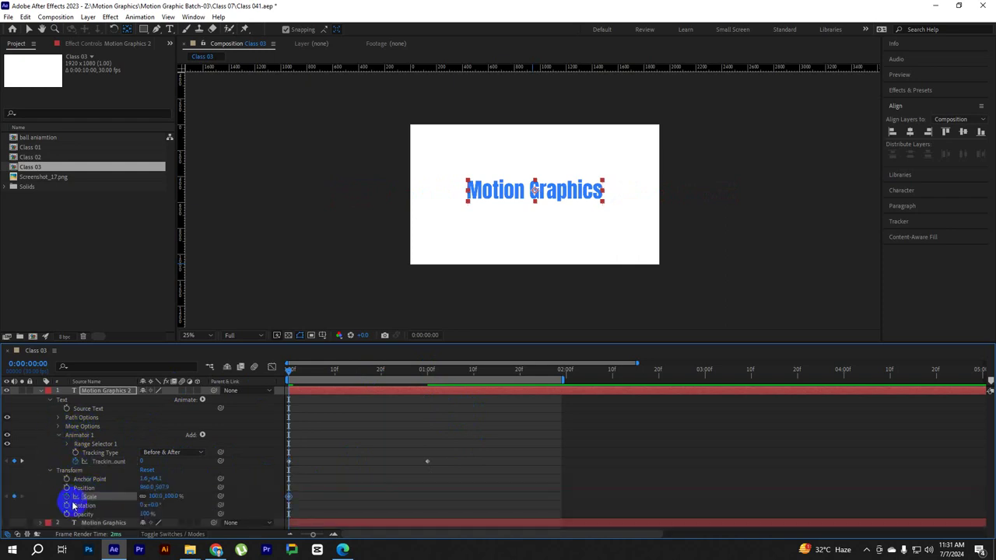
{"action": "left_click_drag", "start_coordinate": [154, 500], "coordinate": [122, 497]}
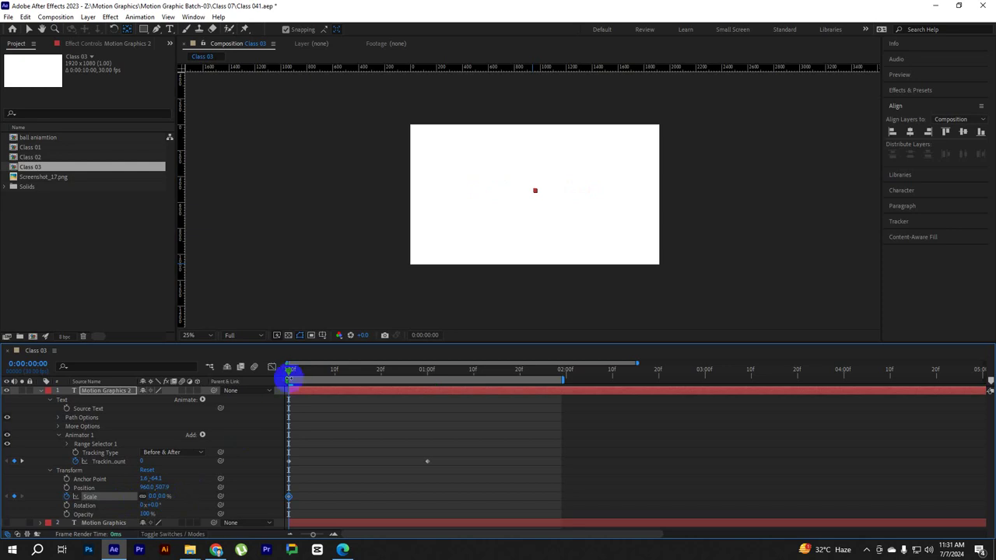
{"action": "left_click_drag", "start_coordinate": [290, 373], "coordinate": [414, 393]}
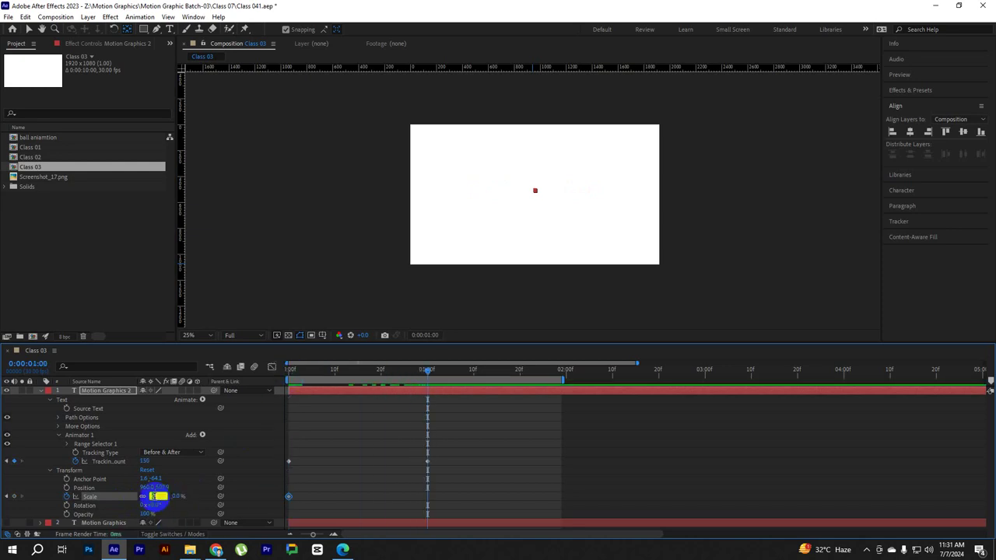
{"action": "type", "text": "100"}
{"action": "key", "text": "Return"}
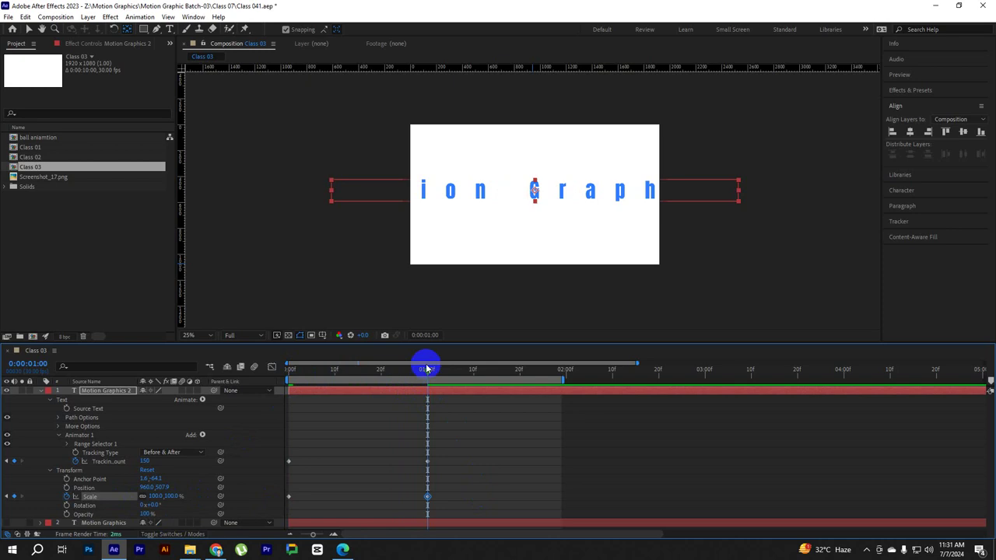
{"action": "left_click_drag", "start_coordinate": [426, 370], "coordinate": [194, 395]}
{"action": "key", "text": "space"}
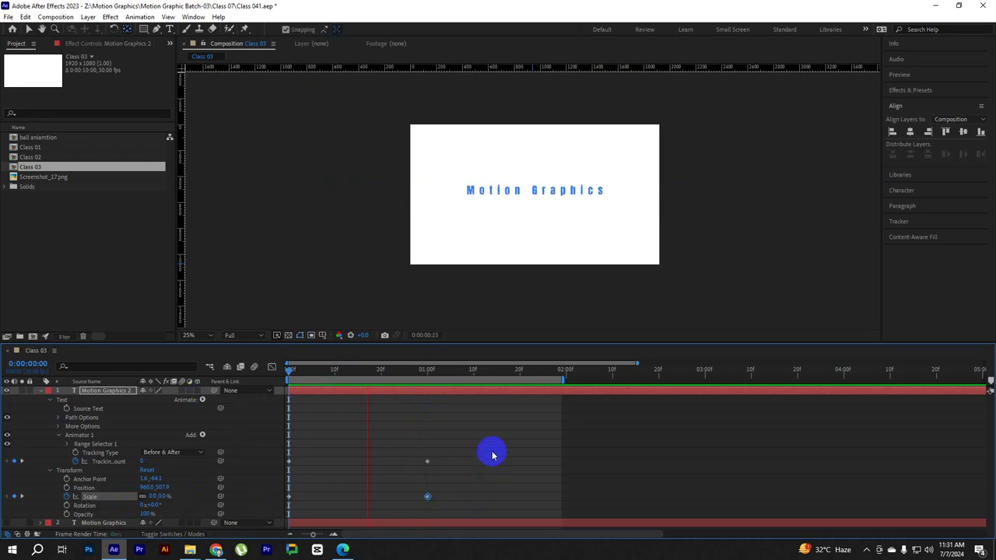
{"action": "key", "text": "space"}
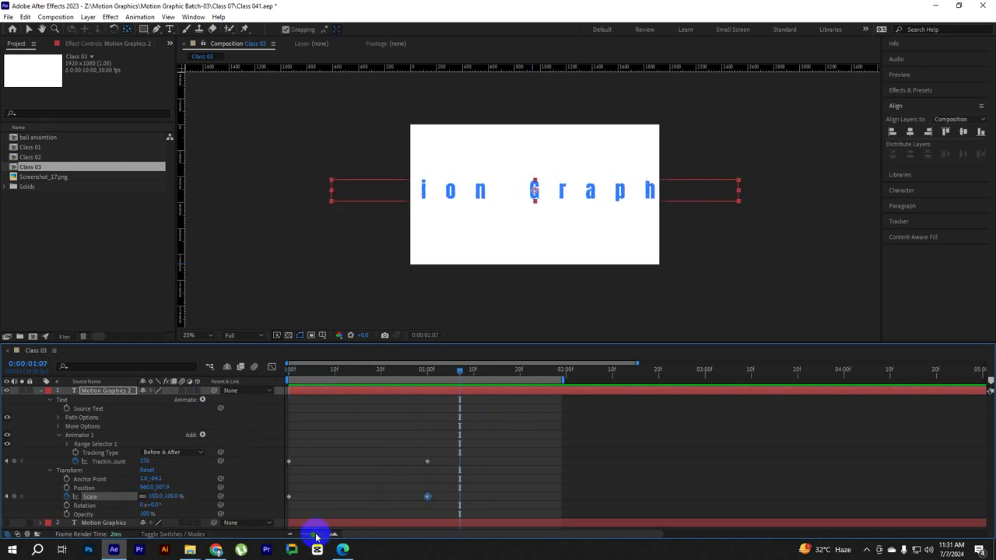
Zoom the timeline out and extend the work area to about 4 seconds.
{"action": "left_click_drag", "start_coordinate": [316, 537], "coordinate": [280, 533]}
{"action": "left_click_drag", "start_coordinate": [460, 373], "coordinate": [577, 378]}
{"action": "left_click_drag", "start_coordinate": [399, 449], "coordinate": [344, 507]}
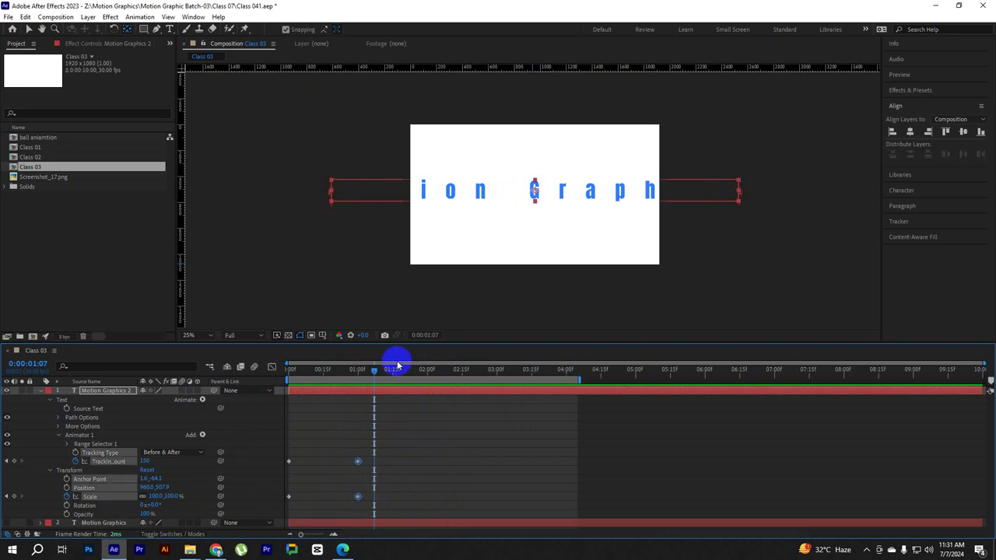
Move the Tracking and Scale end keyframes from 1 to 3 seconds and preview.
{"action": "left_click_drag", "start_coordinate": [378, 373], "coordinate": [506, 377]}
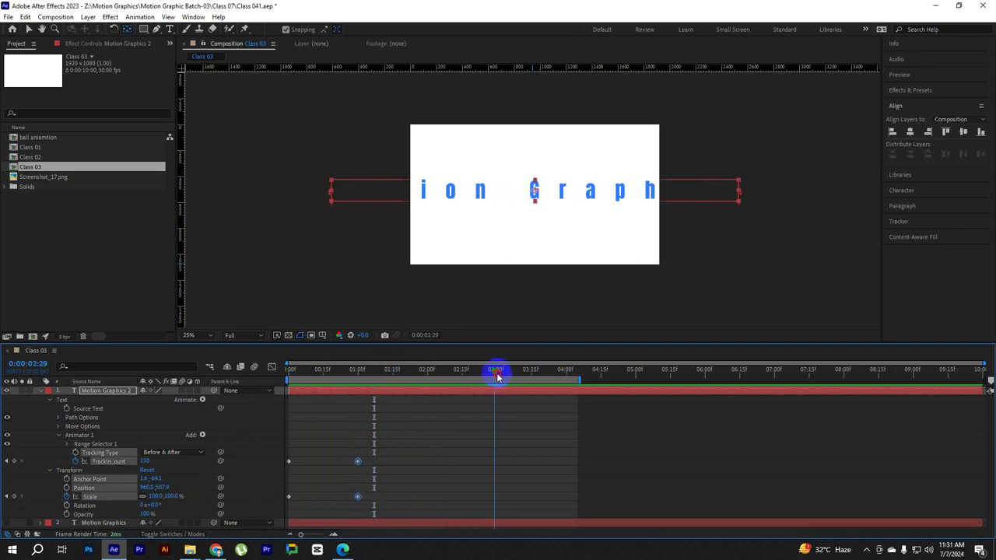
{"action": "left_click_drag", "start_coordinate": [359, 464], "coordinate": [497, 464]}
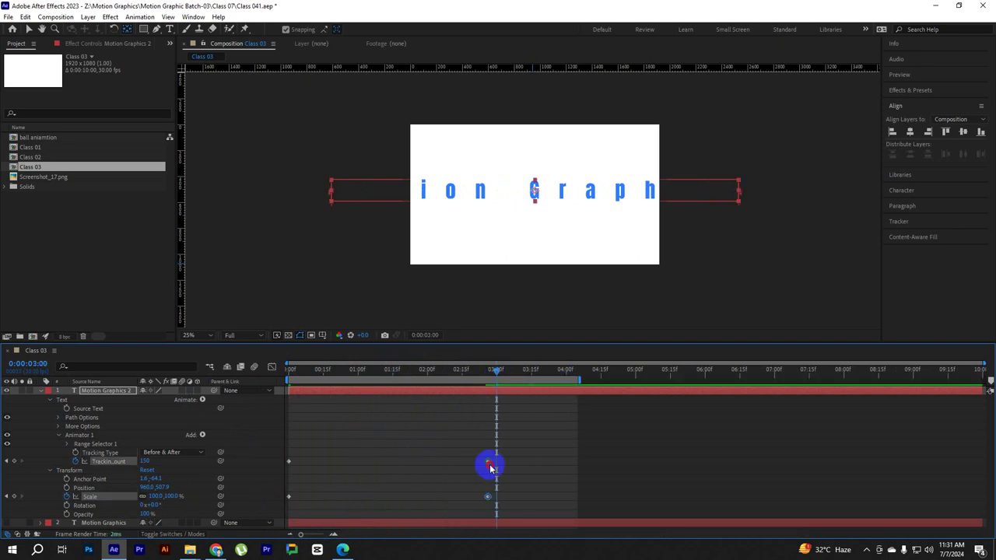
{"action": "left_click_drag", "start_coordinate": [493, 372], "coordinate": [289, 373]}
{"action": "key", "text": "space"}
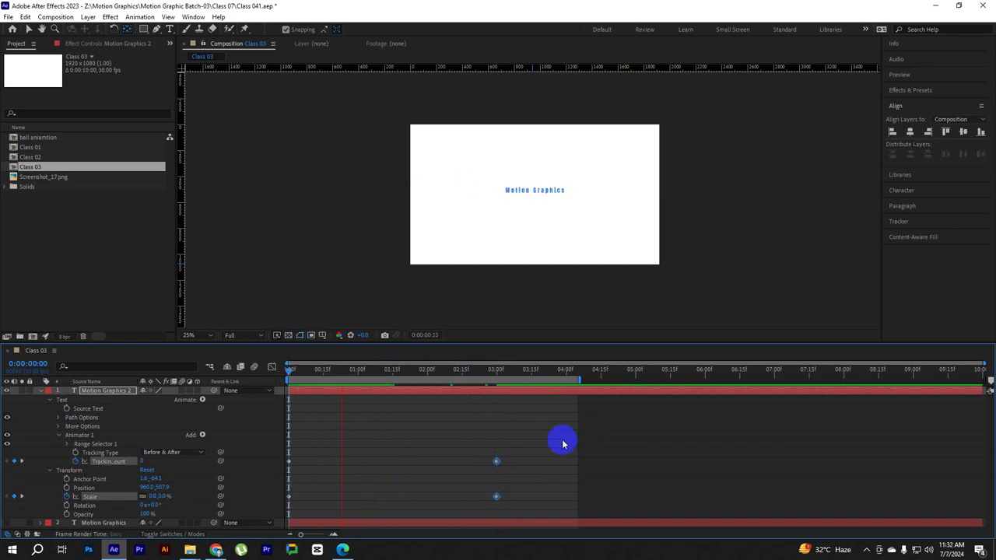
{"action": "left_click", "coordinate": [556, 444]}
{"action": "left_click_drag", "start_coordinate": [433, 378], "coordinate": [271, 380]}
{"action": "key", "text": "space"}
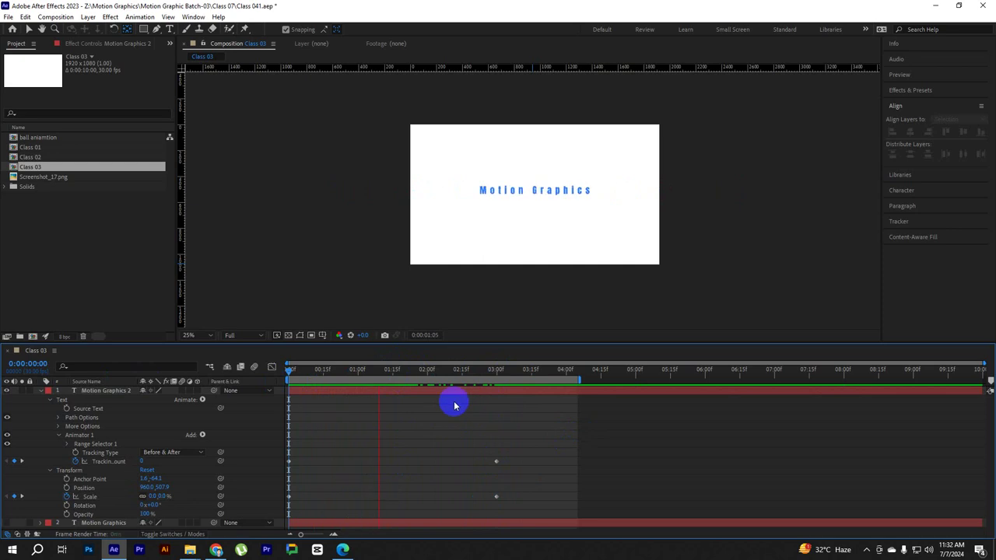
{"action": "left_click", "coordinate": [378, 372]}
Set the top text layer's starting Scale to 50% at 0:00.
{"action": "key", "text": "Home"}
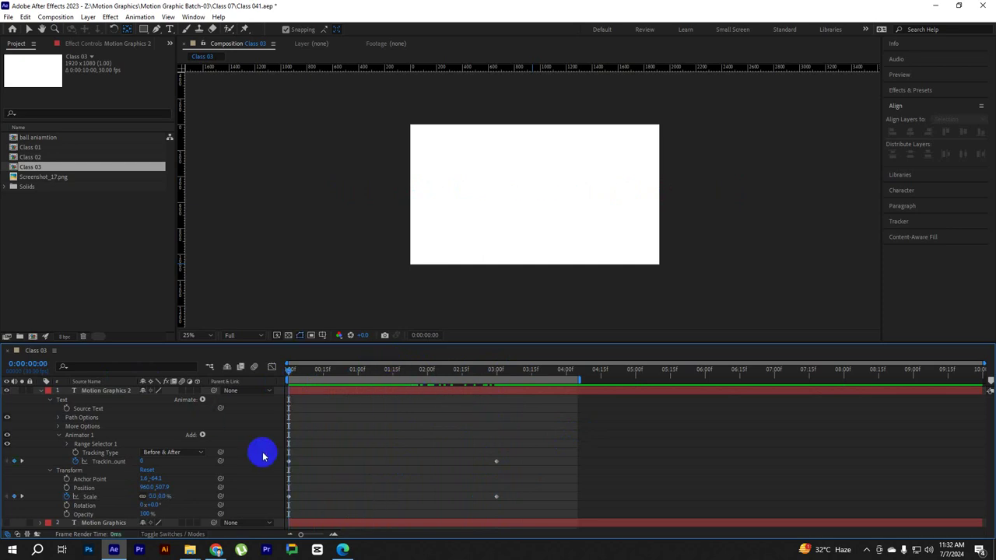
{"action": "left_click", "coordinate": [151, 496]}
{"action": "type", "text": "50"}
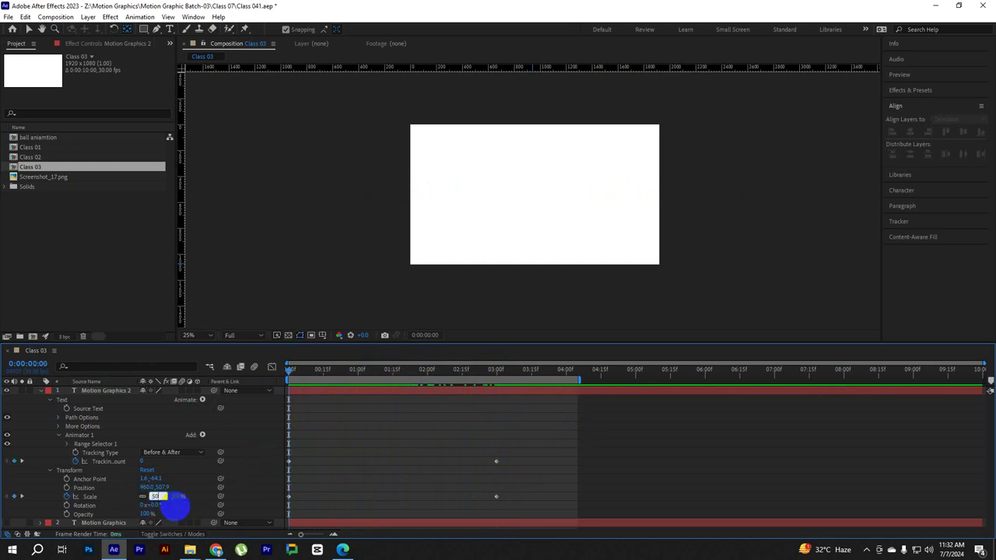
{"action": "key", "text": "Return"}
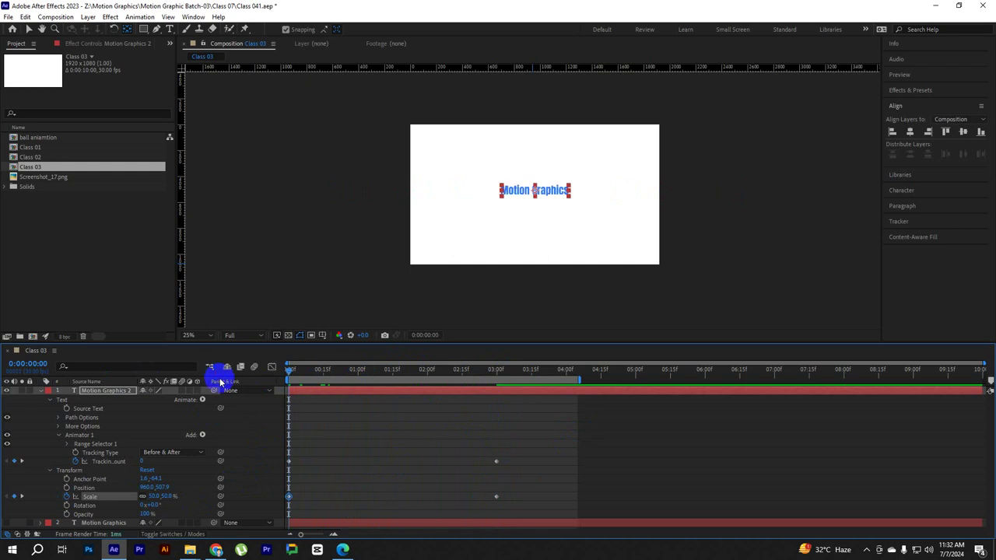
Scrub and play back the tracking and scale animation from the start.
{"action": "left_click", "coordinate": [323, 454]}
{"action": "left_click_drag", "start_coordinate": [329, 374], "coordinate": [374, 389]}
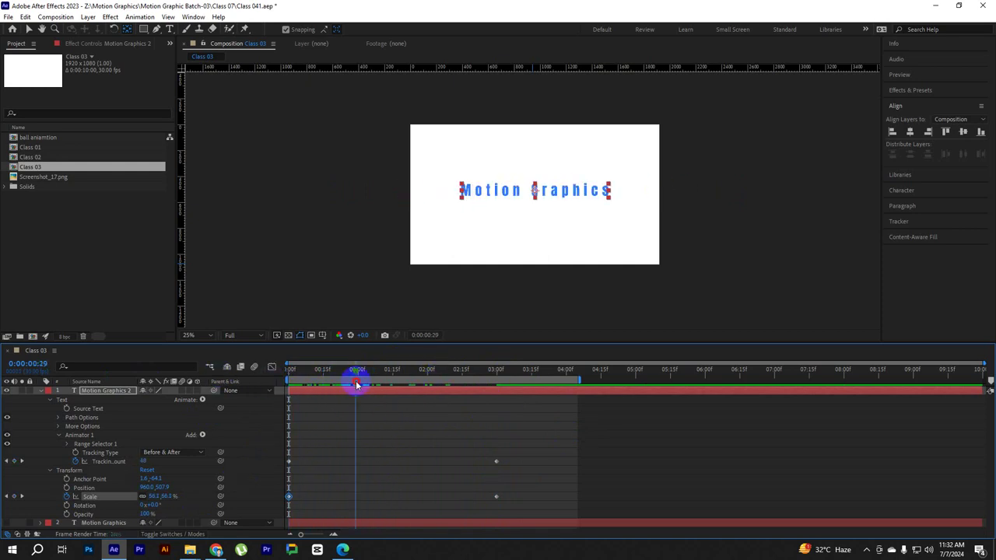
{"action": "left_click_drag", "start_coordinate": [373, 389], "coordinate": [318, 385]}
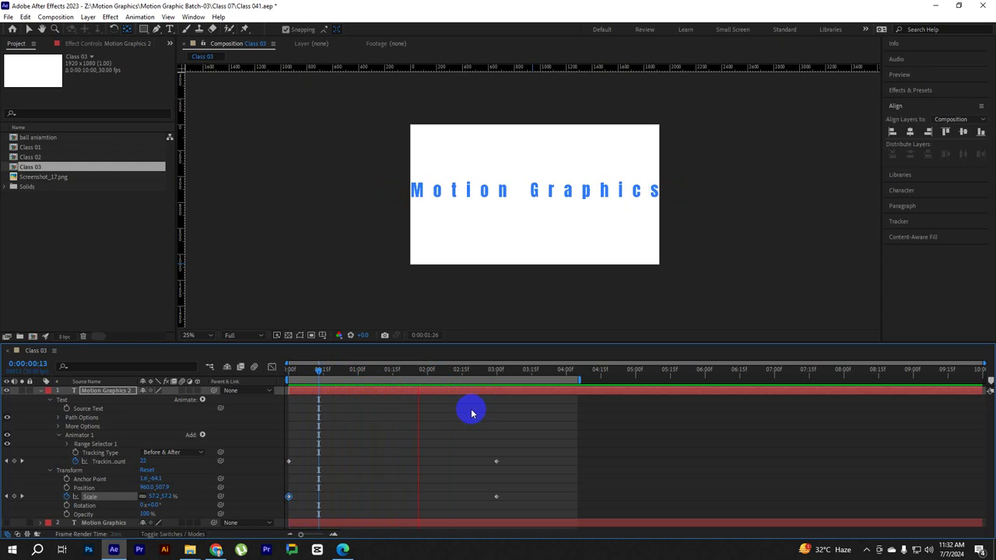
{"action": "key", "text": "space"}
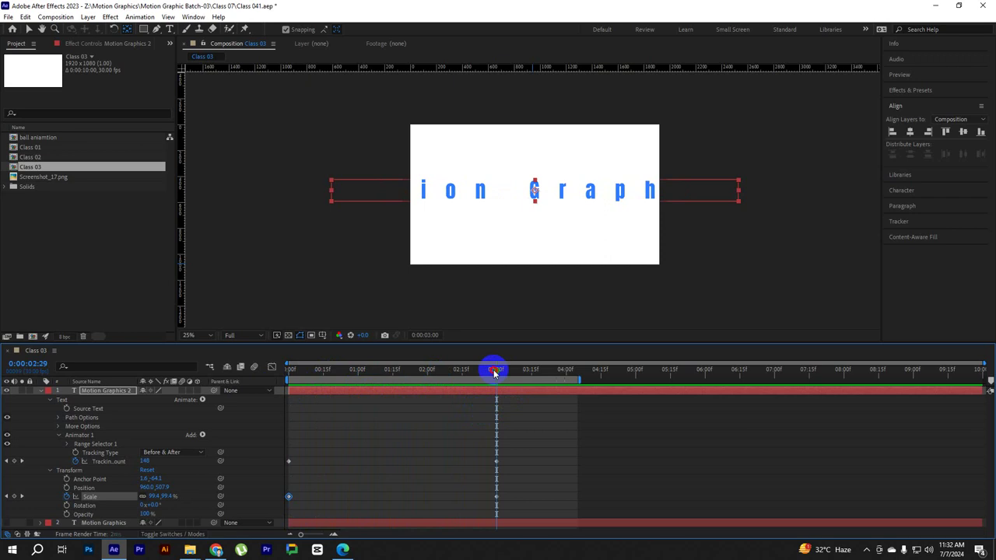
{"action": "left_click_drag", "start_coordinate": [496, 371], "coordinate": [261, 387]}
{"action": "key", "text": "space"}
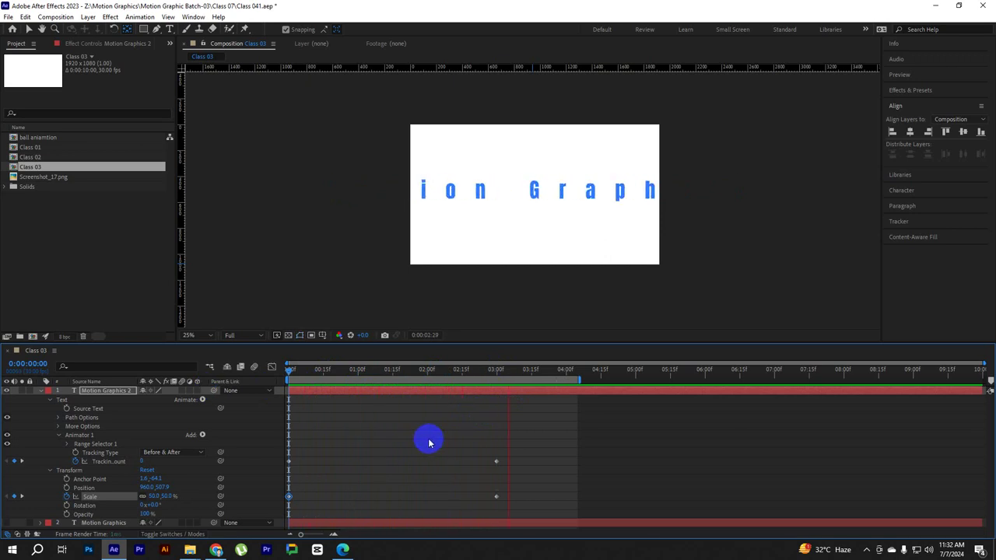
{"action": "key", "text": "space"}
{"action": "left_click_drag", "start_coordinate": [517, 368], "coordinate": [259, 392]}
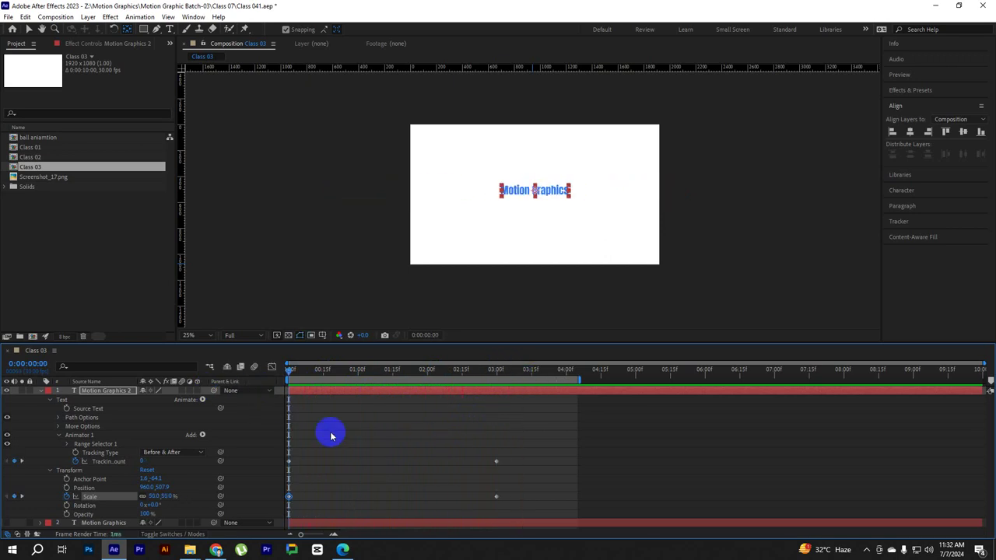
Reselect the top text layer and collapse its first animator's properties.
{"action": "left_click", "coordinate": [543, 225]}
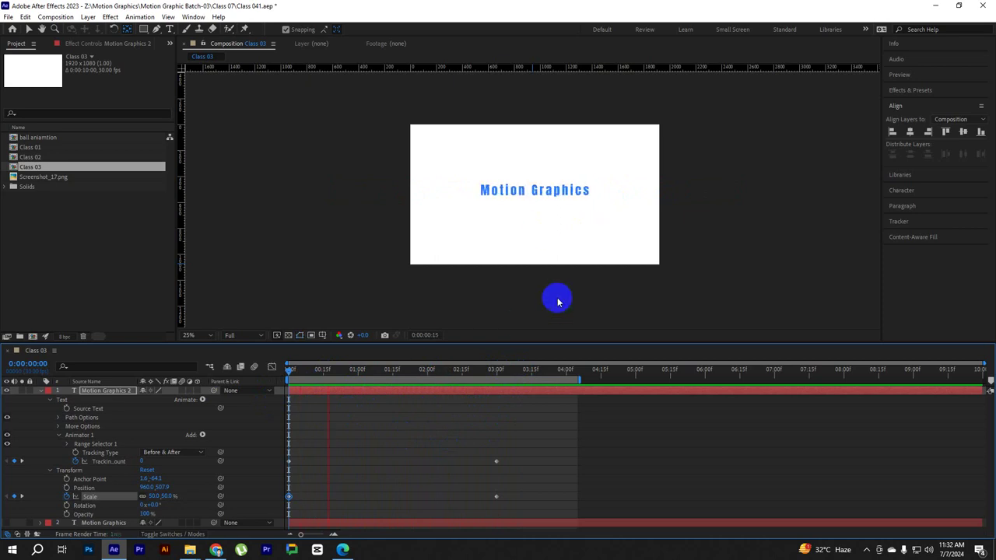
{"action": "left_click", "coordinate": [359, 402]}
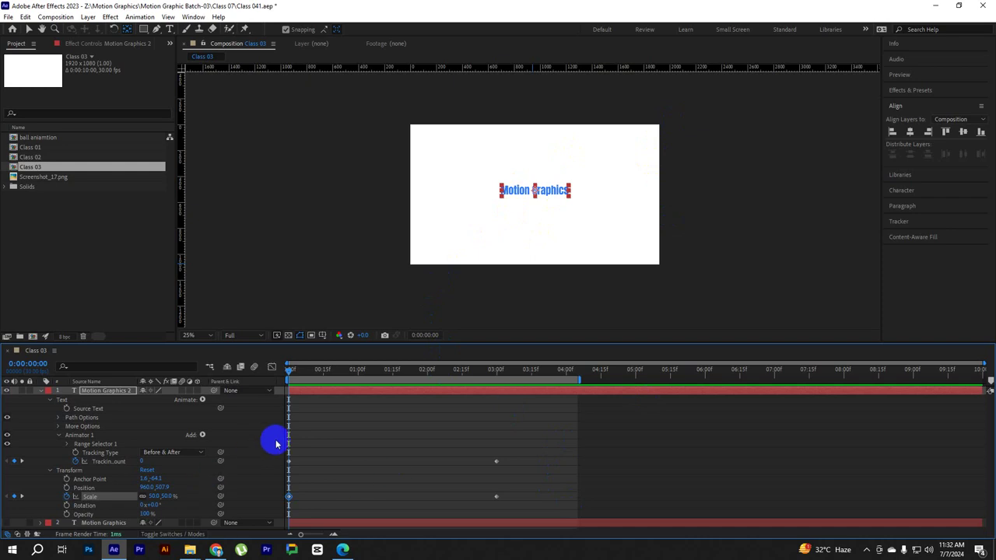
{"action": "left_click", "coordinate": [59, 437]}
Add an Opacity animator to the top text and keyframe its Opacity at 0:00.
{"action": "left_click", "coordinate": [50, 443]}
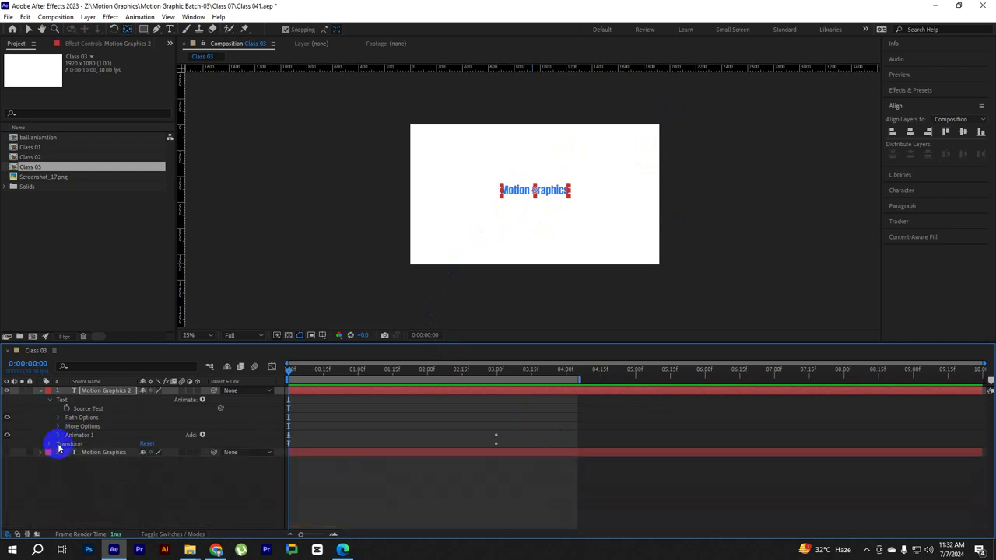
{"action": "left_click", "coordinate": [202, 401]}
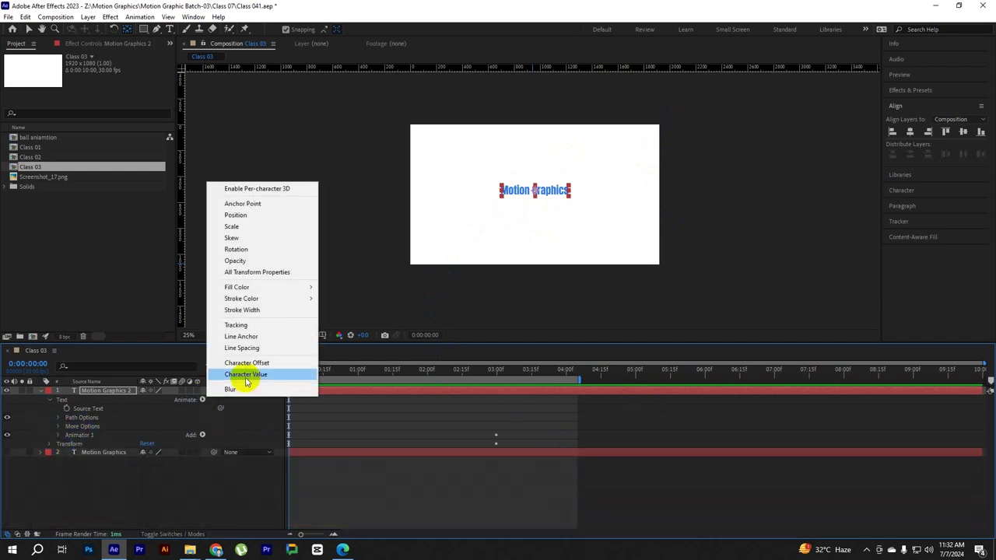
{"action": "left_click", "coordinate": [237, 261]}
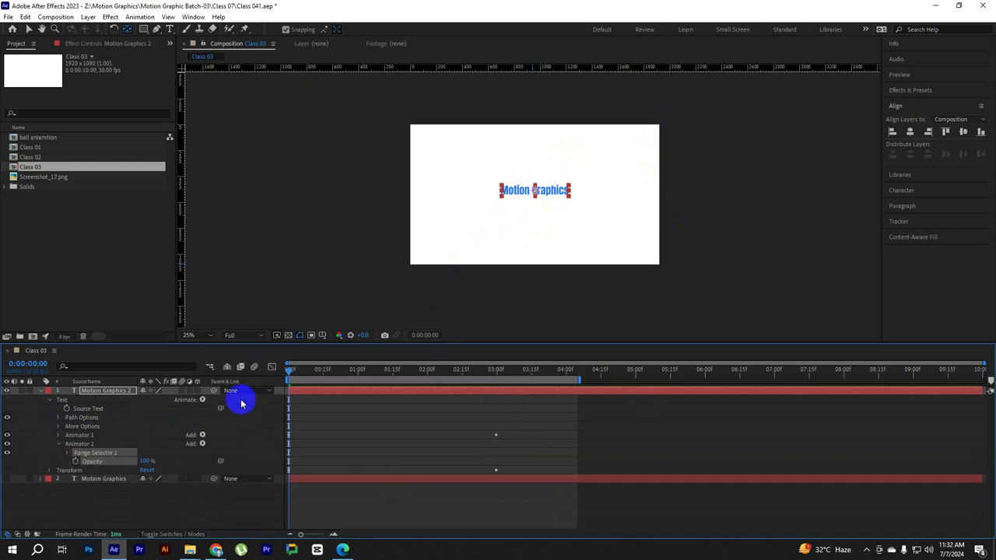
{"action": "left_click", "coordinate": [77, 462]}
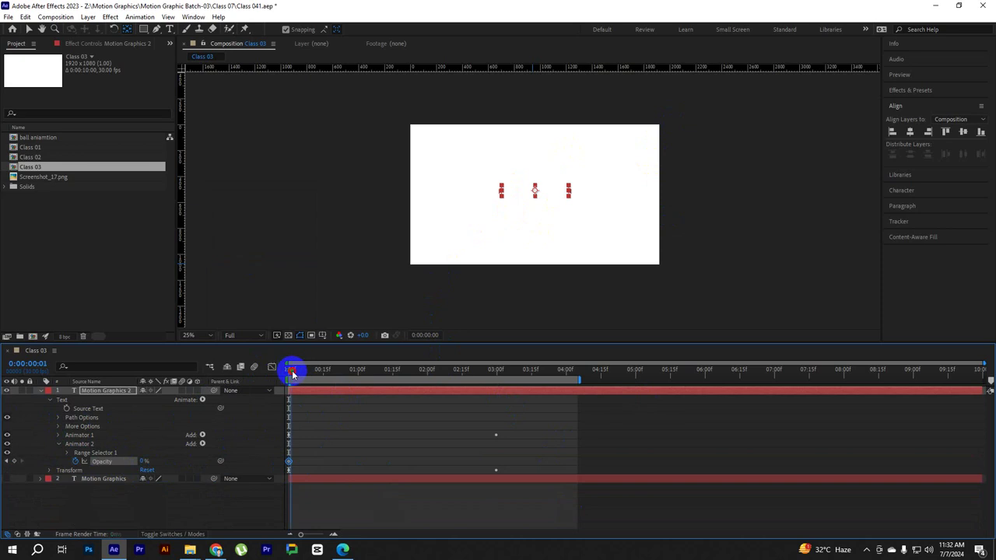
Set Opacity to 100% at 0:15 and preview the fade-in from the start.
{"action": "left_click_drag", "start_coordinate": [292, 374], "coordinate": [323, 370]}
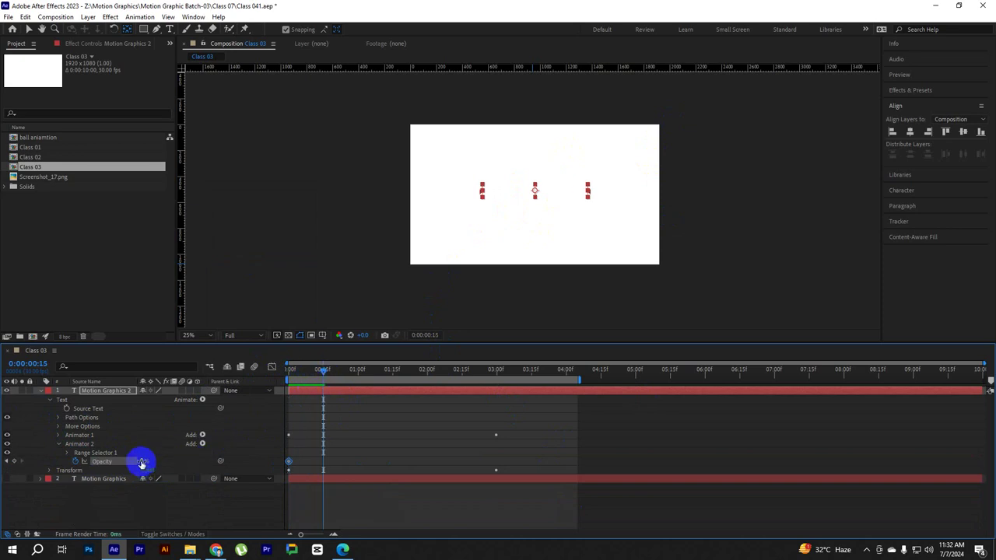
{"action": "type", "text": "00"}
{"action": "key", "text": "Return"}
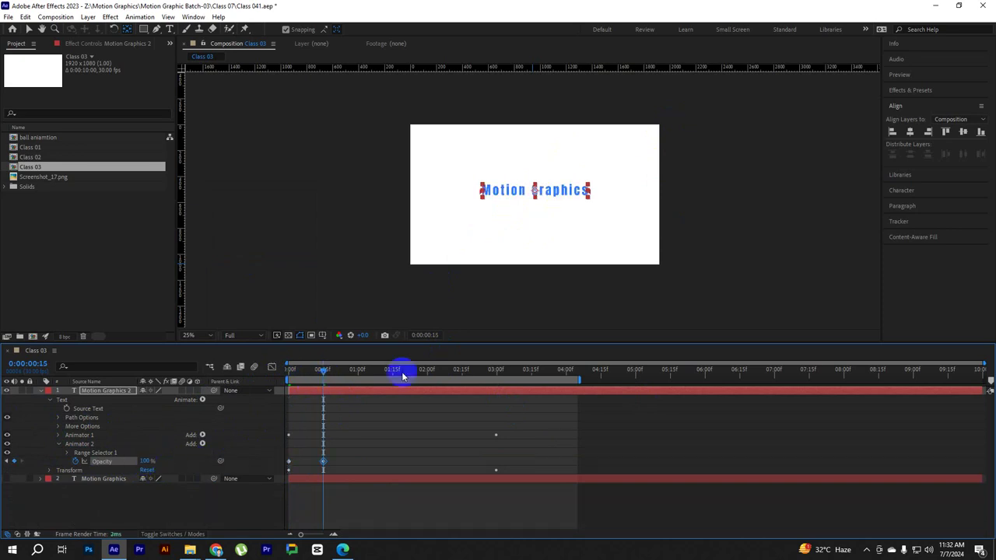
{"action": "key", "text": "Home"}
{"action": "key", "text": "space"}
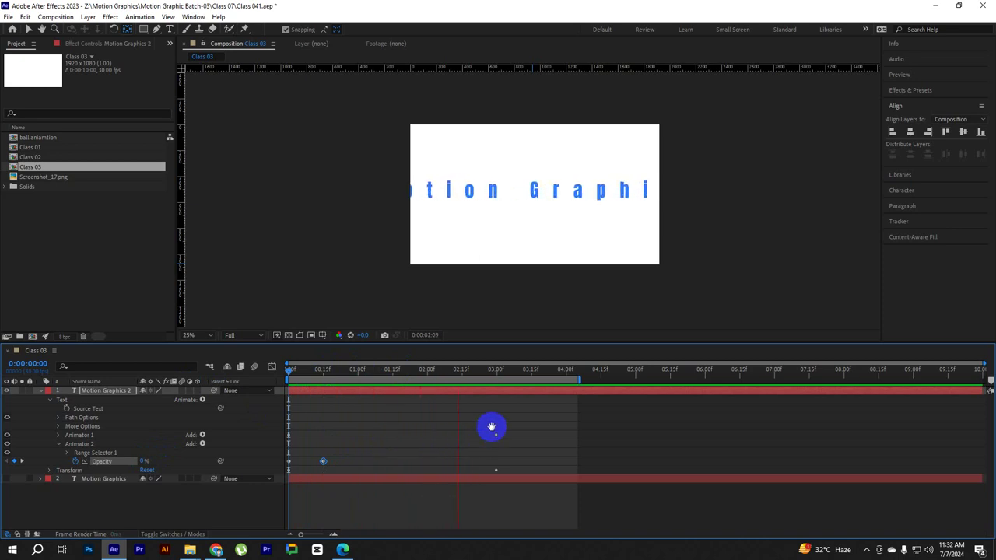
{"action": "left_click", "coordinate": [459, 371]}
Hold full Opacity with a keyframe at 2:15 and fade to 0% at 3:00.
{"action": "left_click", "coordinate": [462, 371]}
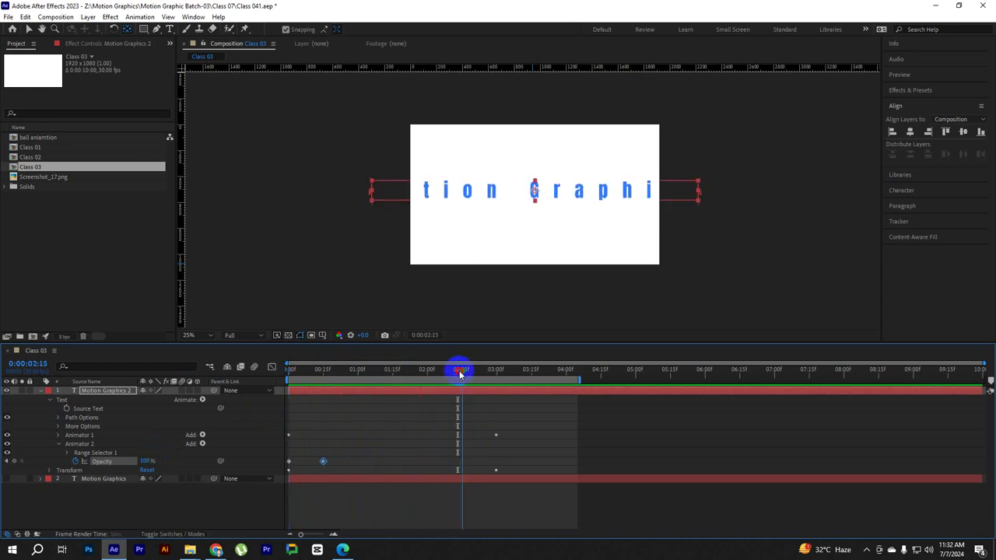
{"action": "left_click", "coordinate": [15, 462]}
{"action": "left_click_drag", "start_coordinate": [462, 370], "coordinate": [496, 370]}
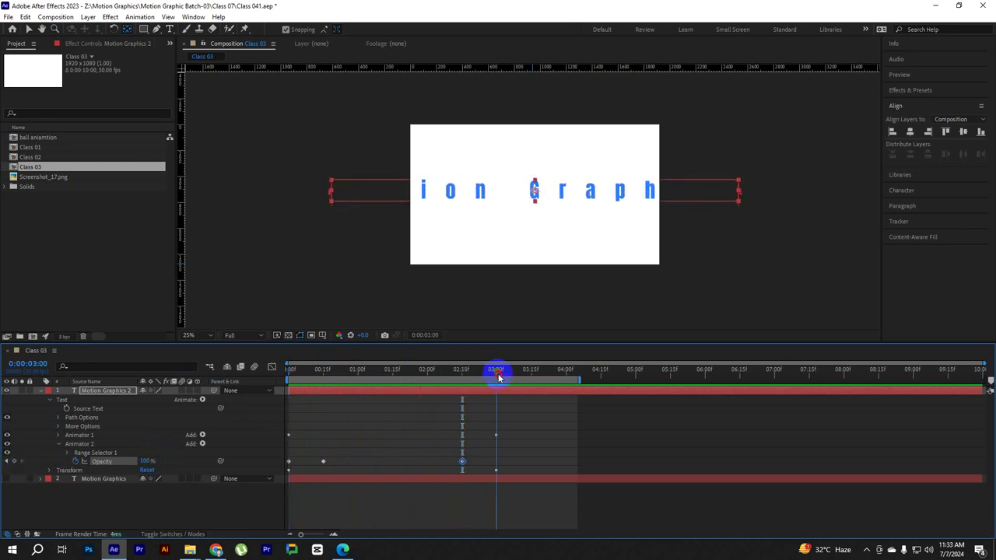
{"action": "type", "text": "0"}
{"action": "key", "text": "Return"}
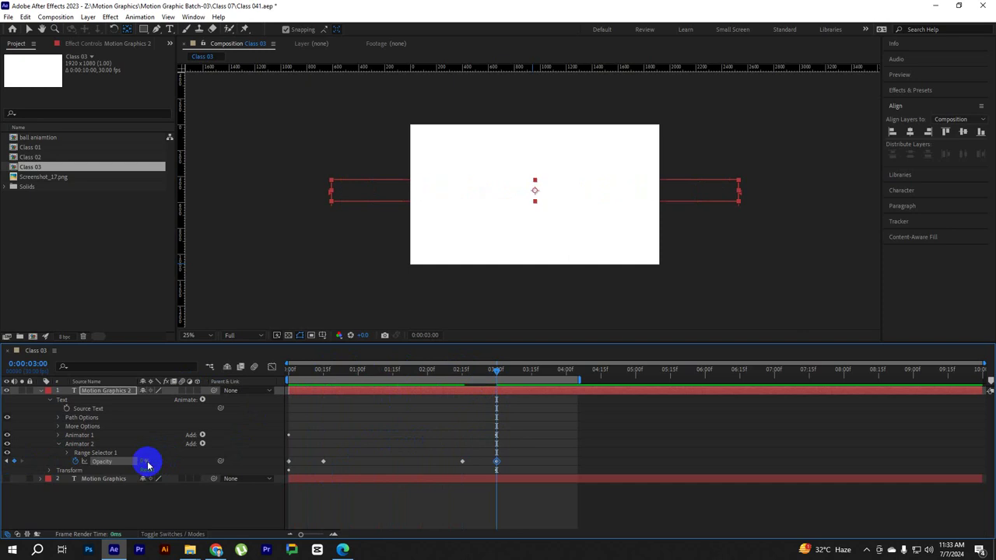
End the work area at 3:15 and preview from the start.
{"action": "left_click_drag", "start_coordinate": [401, 373], "coordinate": [189, 384]}
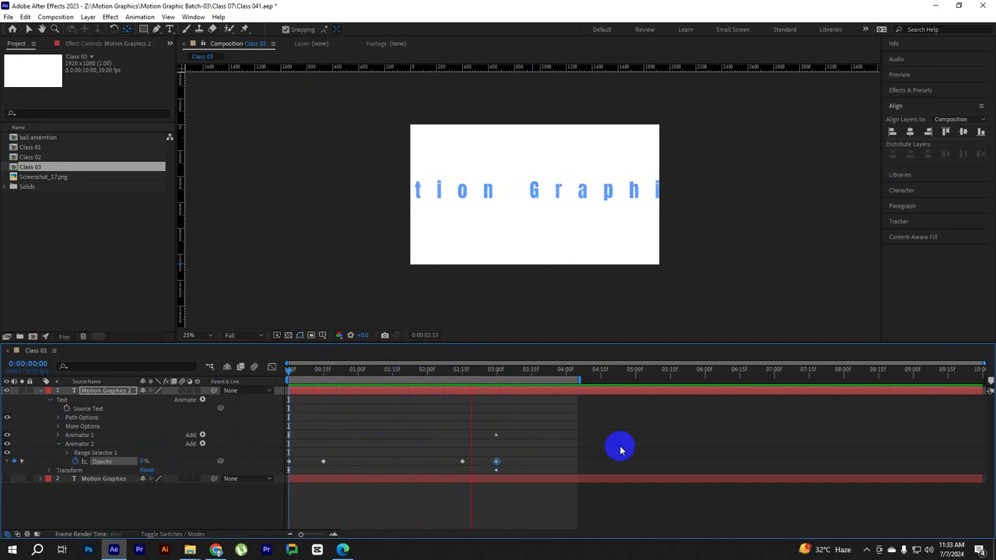
{"action": "left_click_drag", "start_coordinate": [585, 385], "coordinate": [532, 379]}
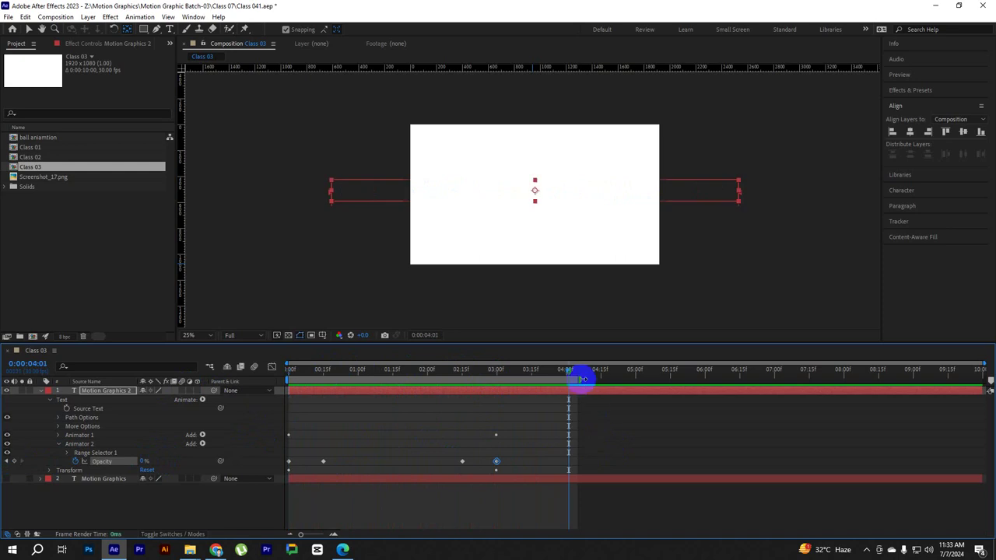
{"action": "key", "text": "space"}
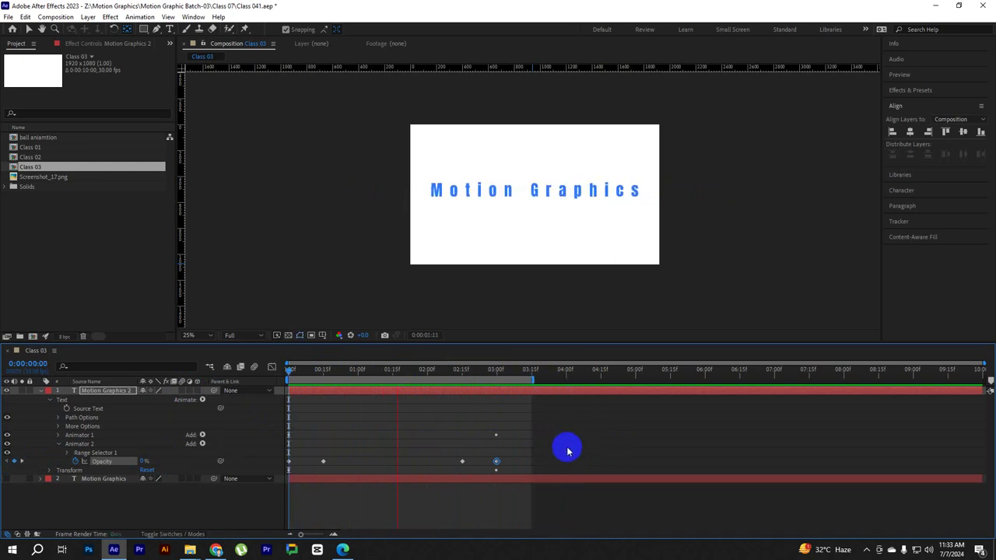
Apply Easy Ease to all of the top layer's keyframes.
{"action": "key", "text": "space"}
{"action": "key", "text": "u"}
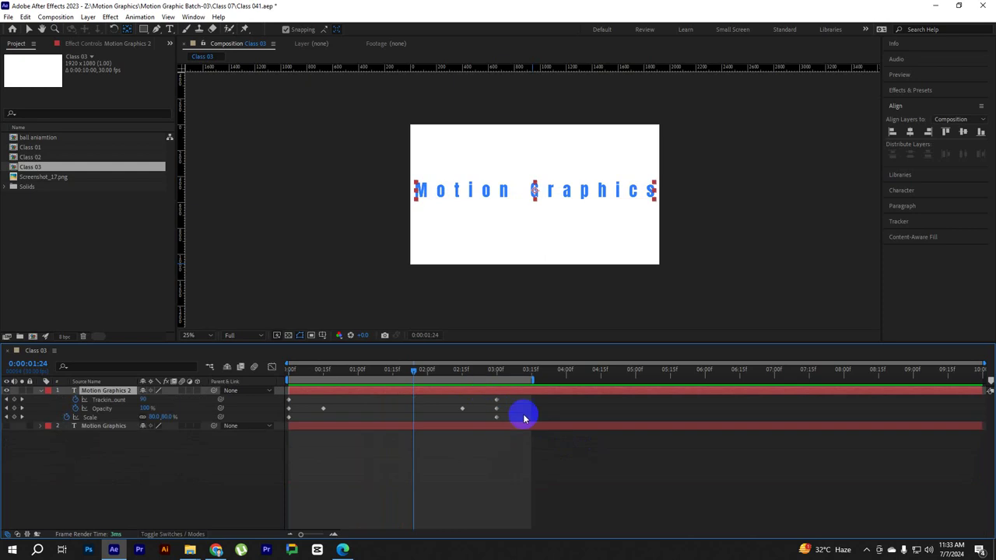
{"action": "left_click_drag", "start_coordinate": [520, 395], "coordinate": [264, 424]}
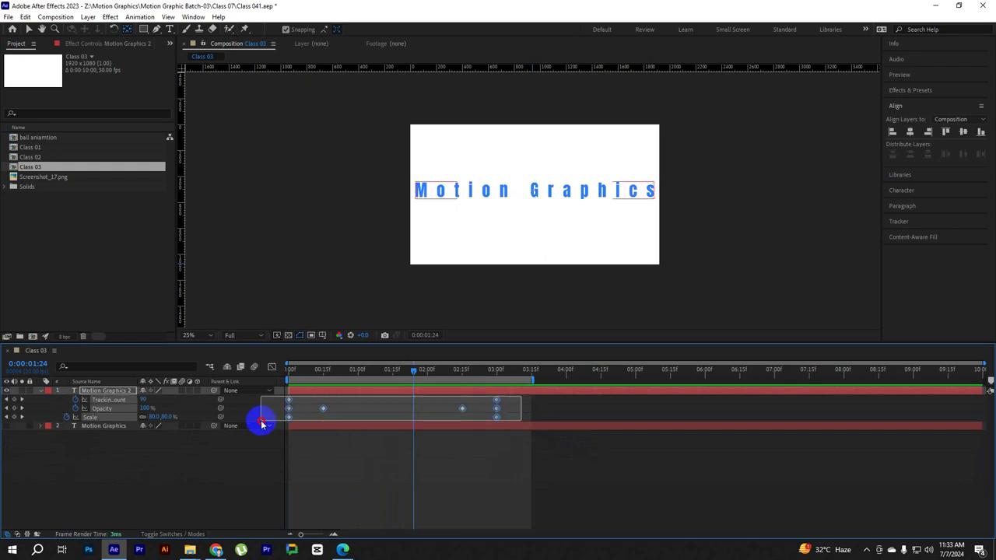
{"action": "right_click", "coordinate": [324, 410]}
{"action": "mouse_move", "coordinate": [435, 400]}
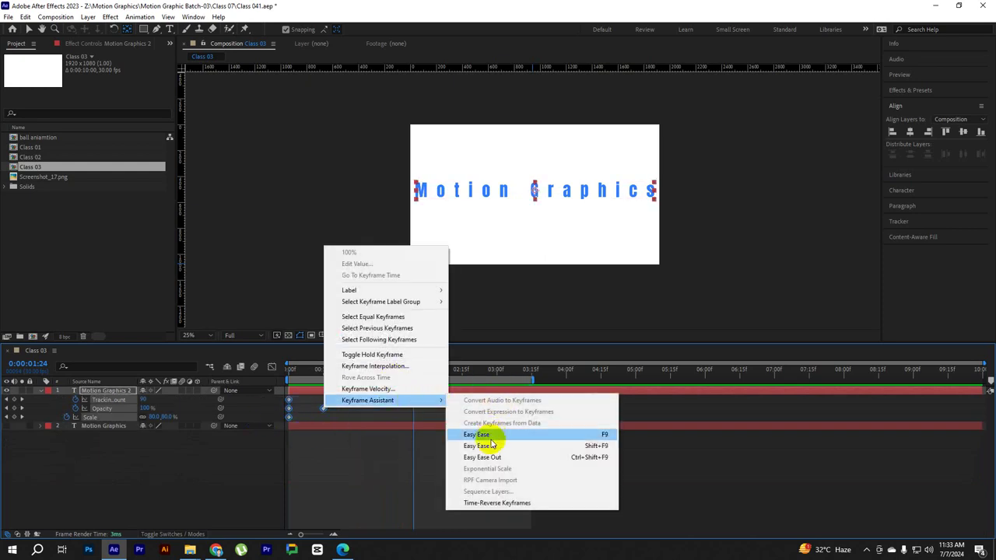
{"action": "left_click", "coordinate": [490, 433]}
{"action": "left_click", "coordinate": [412, 471]}
Lengthen the Tracking Amount ease influences into a steep central speed peak, then preview.
{"action": "left_click", "coordinate": [113, 400]}
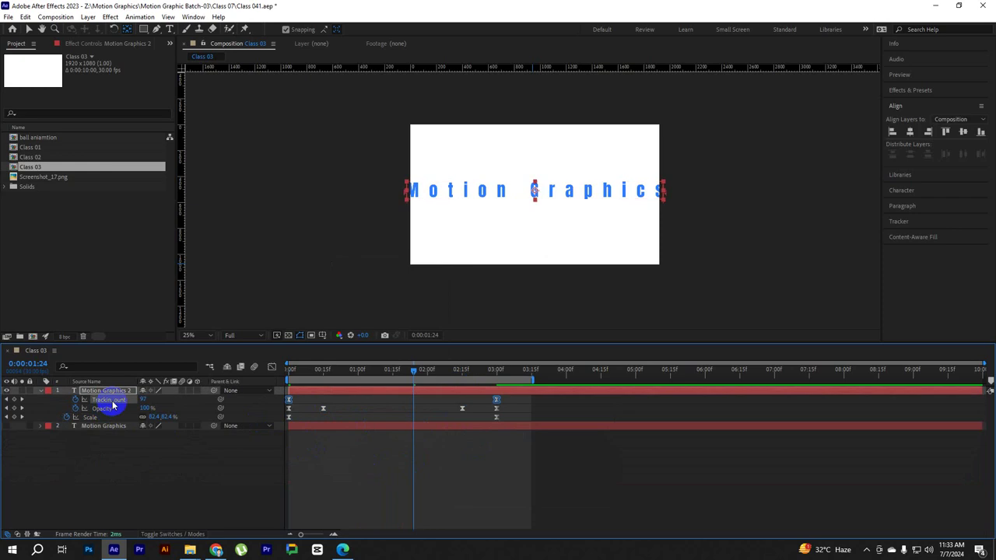
{"action": "left_click_drag", "start_coordinate": [414, 373], "coordinate": [353, 377]}
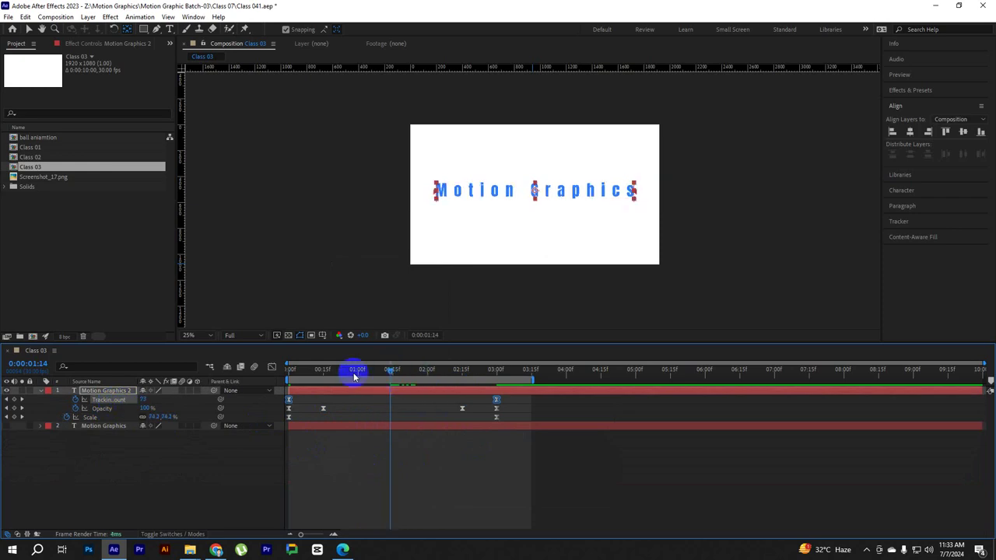
{"action": "left_click", "coordinate": [274, 368]}
{"action": "left_click_drag", "start_coordinate": [365, 466], "coordinate": [262, 522]}
{"action": "left_click", "coordinate": [325, 507]}
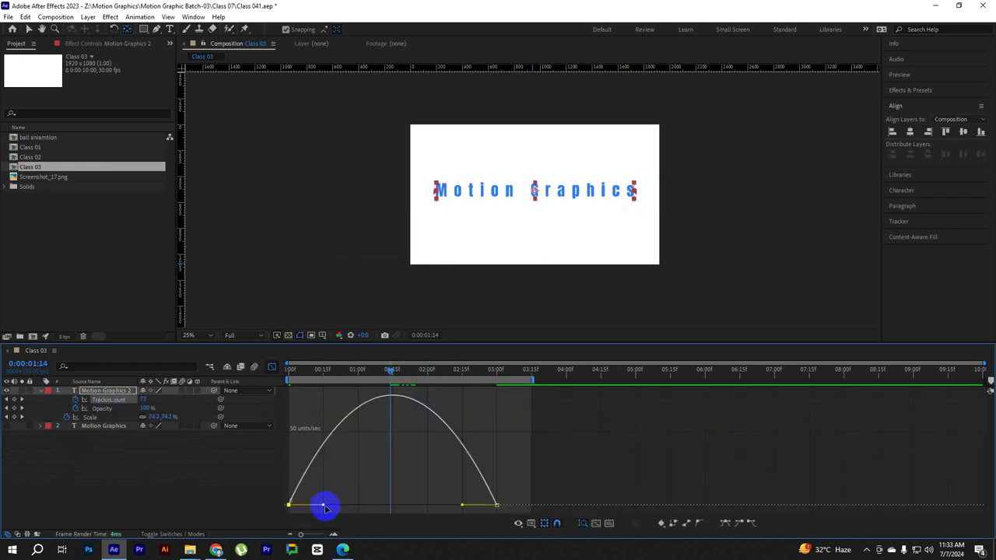
{"action": "left_click_drag", "start_coordinate": [323, 507], "coordinate": [359, 505]}
{"action": "mouse_move", "coordinate": [462, 505]}
{"action": "left_mouse_down"}
{"action": "mouse_move", "coordinate": [462, 525]}
{"action": "mouse_move", "coordinate": [419, 505]}
{"action": "left_mouse_up"}
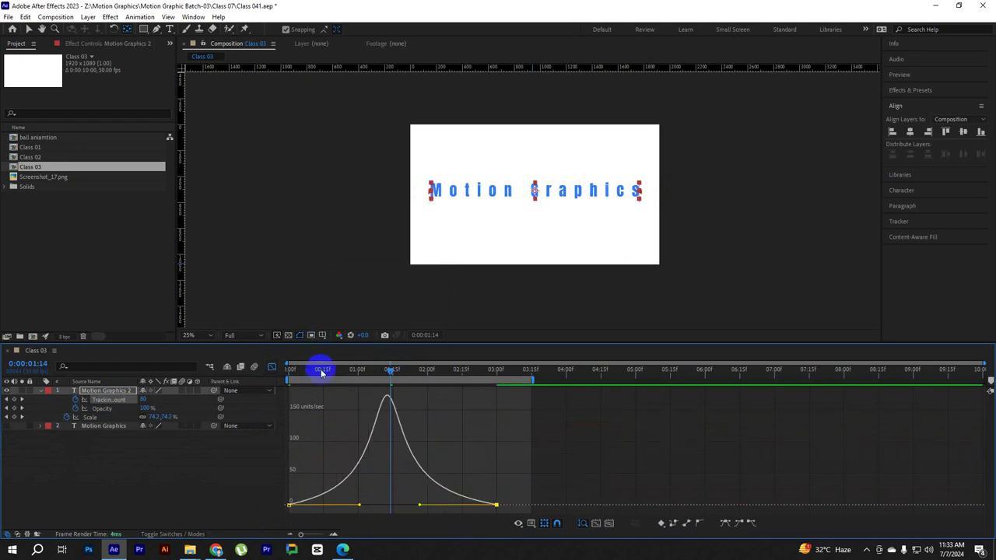
{"action": "left_click_drag", "start_coordinate": [322, 371], "coordinate": [290, 372]}
{"action": "key", "text": "space"}
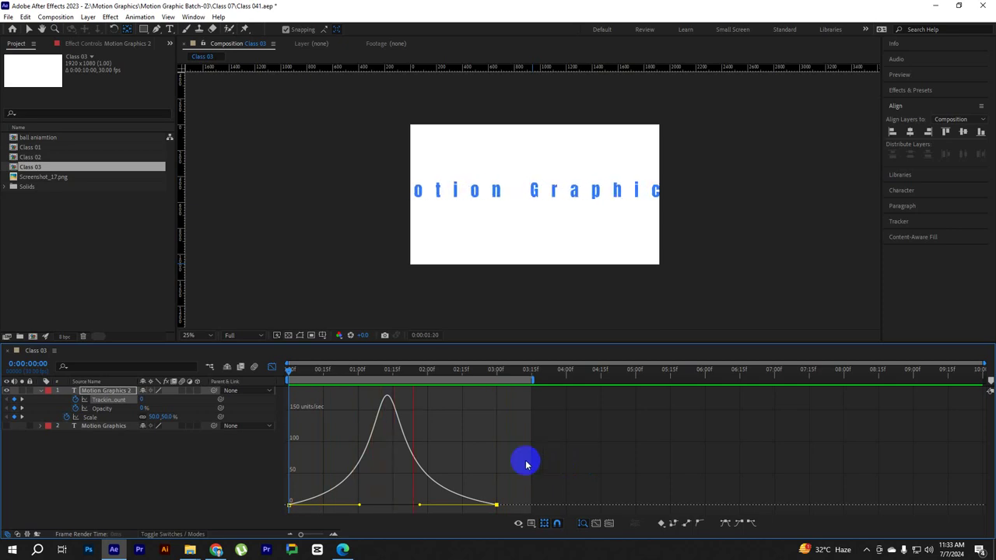
{"action": "left_click_drag", "start_coordinate": [391, 372], "coordinate": [246, 377]}
Leave the Graph Editor and replay the eased animation from 0:00 several times.
{"action": "left_click", "coordinate": [272, 366]}
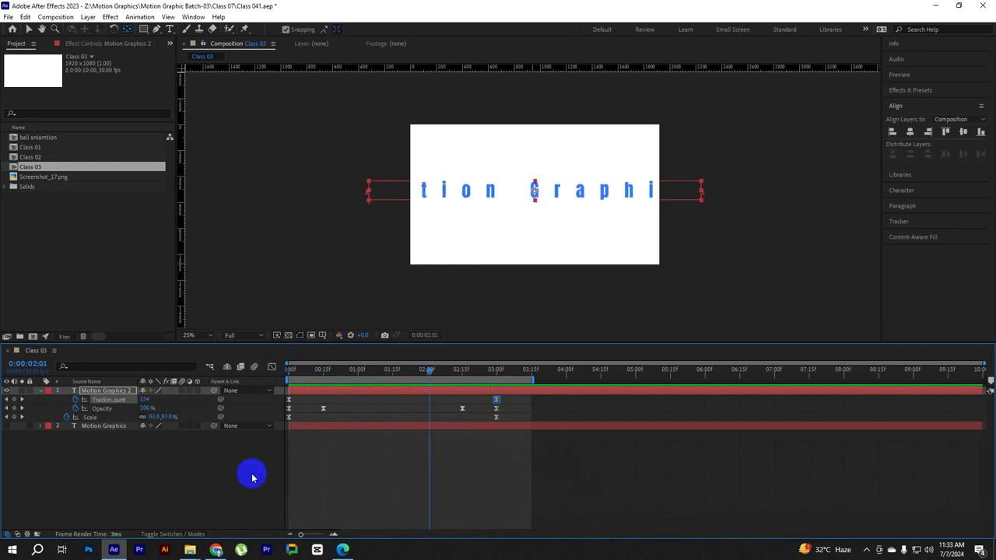
{"action": "key", "text": "space"}
{"action": "left_click_drag", "start_coordinate": [344, 369], "coordinate": [191, 396]}
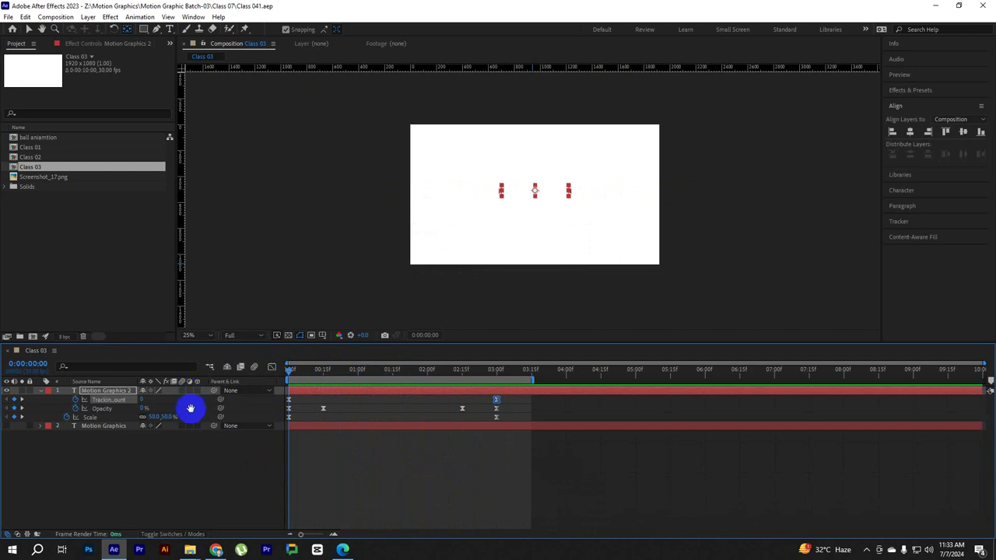
{"action": "key", "text": "space"}
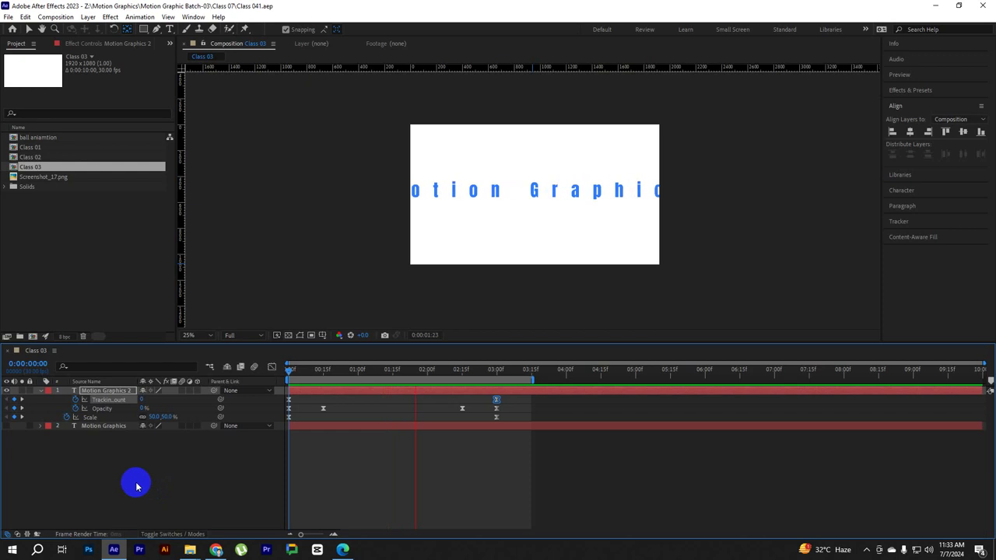
{"action": "key", "text": "space"}
{"action": "left_click_drag", "start_coordinate": [347, 372], "coordinate": [244, 366]}
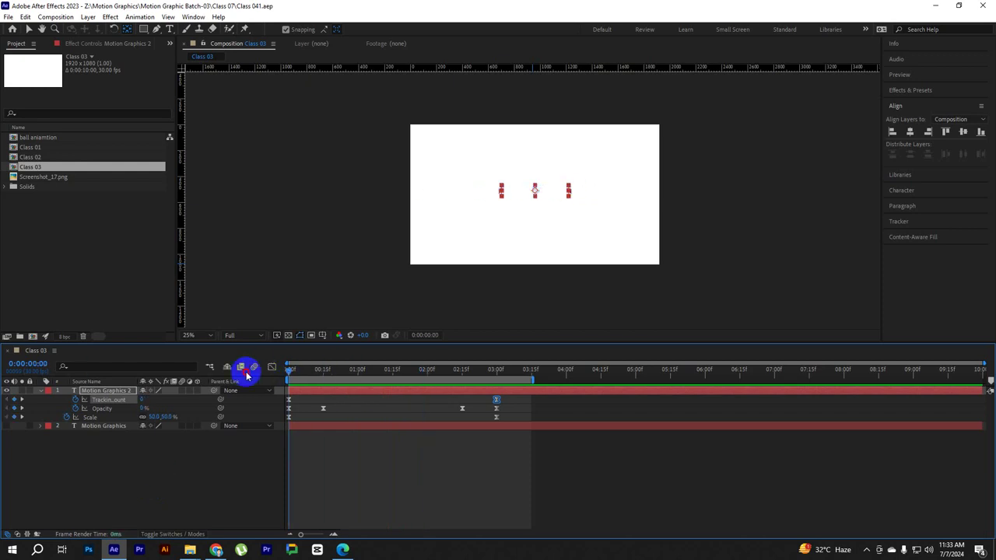
{"action": "key", "text": "space"}
{"action": "key", "text": "space"}
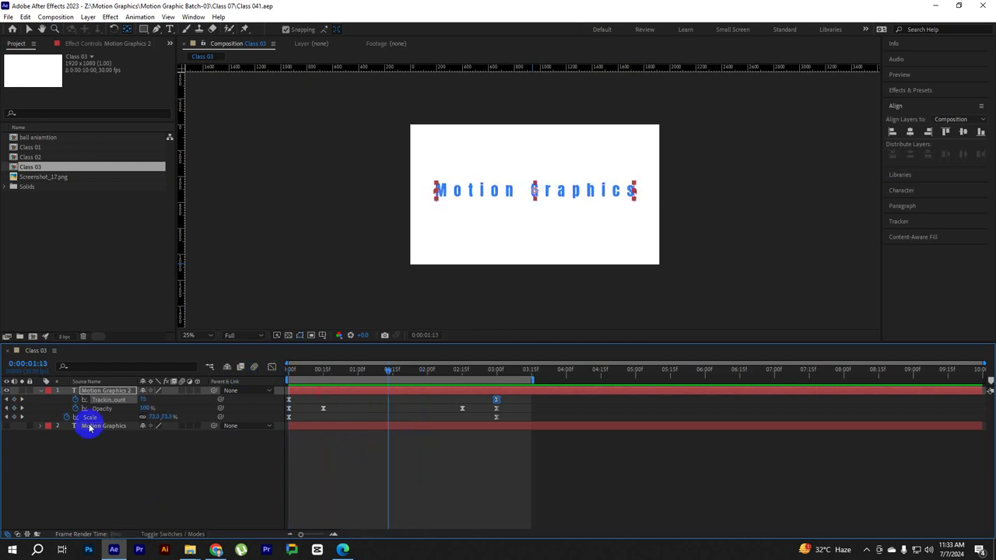
Stop playback and duplicate the animated text layer with Ctrl+D.
{"action": "left_click", "coordinate": [41, 390]}
{"action": "left_click", "coordinate": [97, 411]}
{"action": "key", "text": "ctrl+a"}
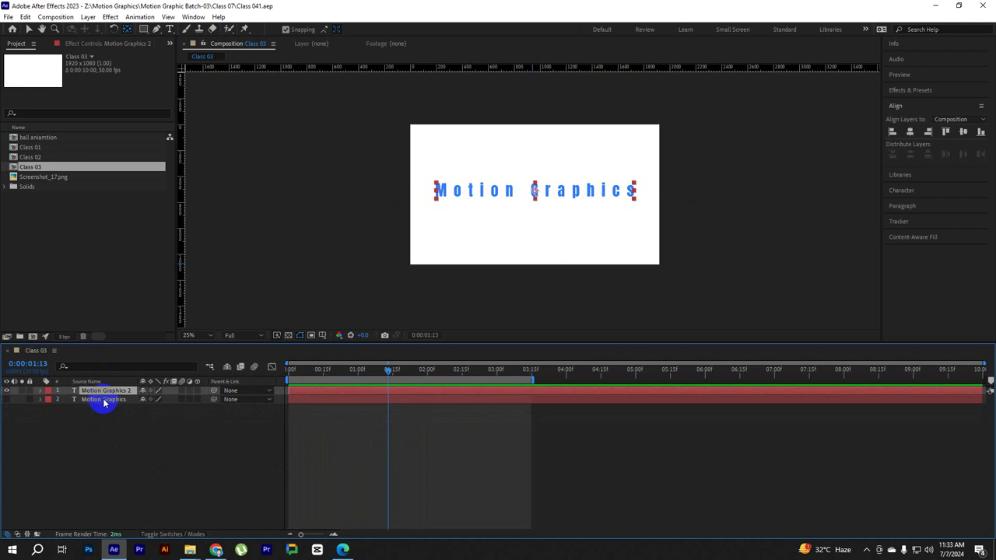
{"action": "key", "text": "ctrl+d"}
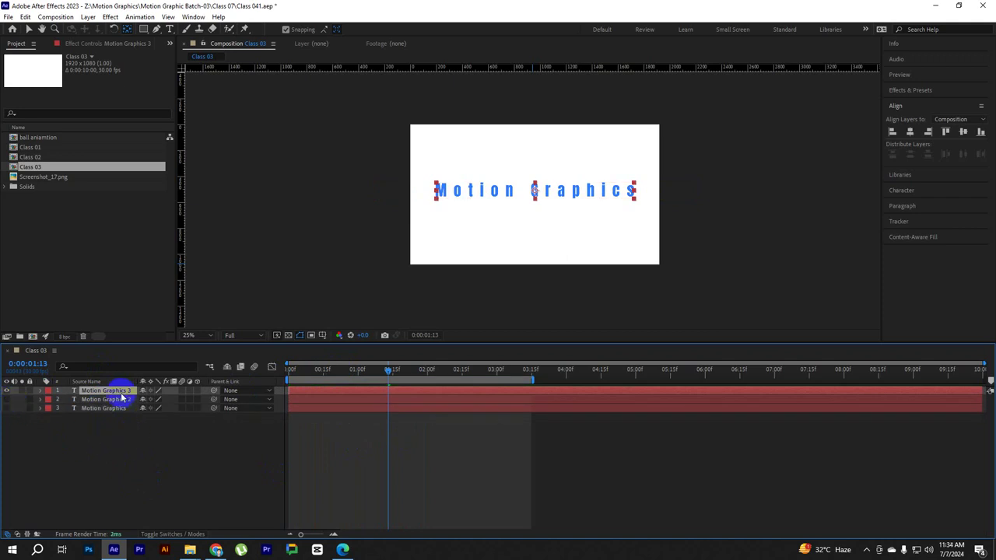
Expand Motion Graphics 3's Text animators and reveal its keyframed properties at 0:00.
{"action": "left_click", "coordinate": [39, 391]}
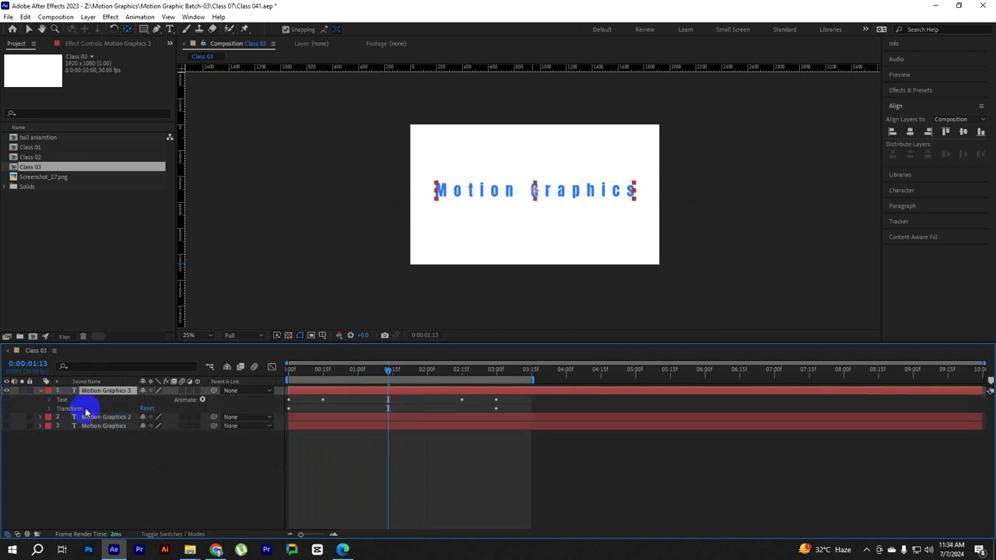
{"action": "left_click", "coordinate": [49, 399]}
{"action": "left_click", "coordinate": [49, 400]}
{"action": "left_click", "coordinate": [49, 400]}
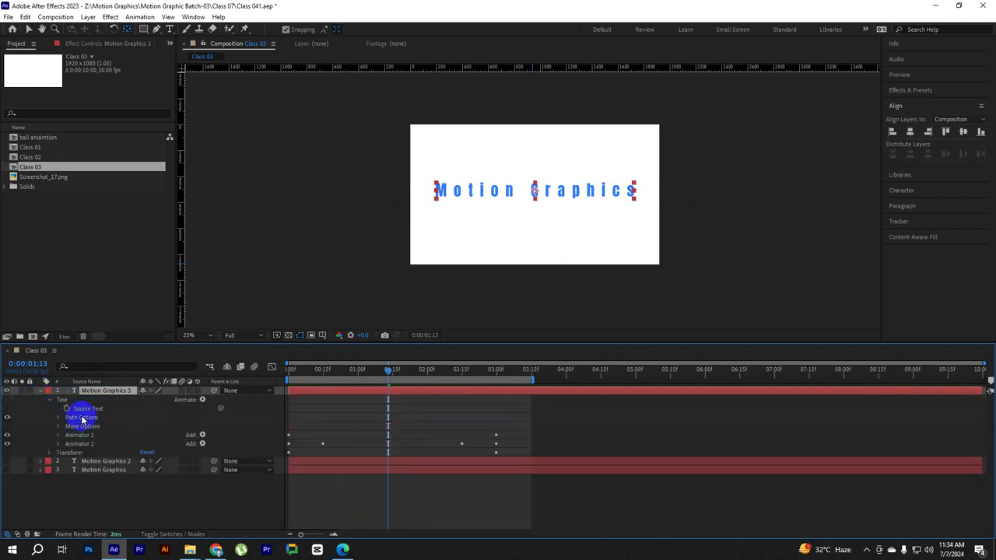
{"action": "left_click", "coordinate": [97, 437]}
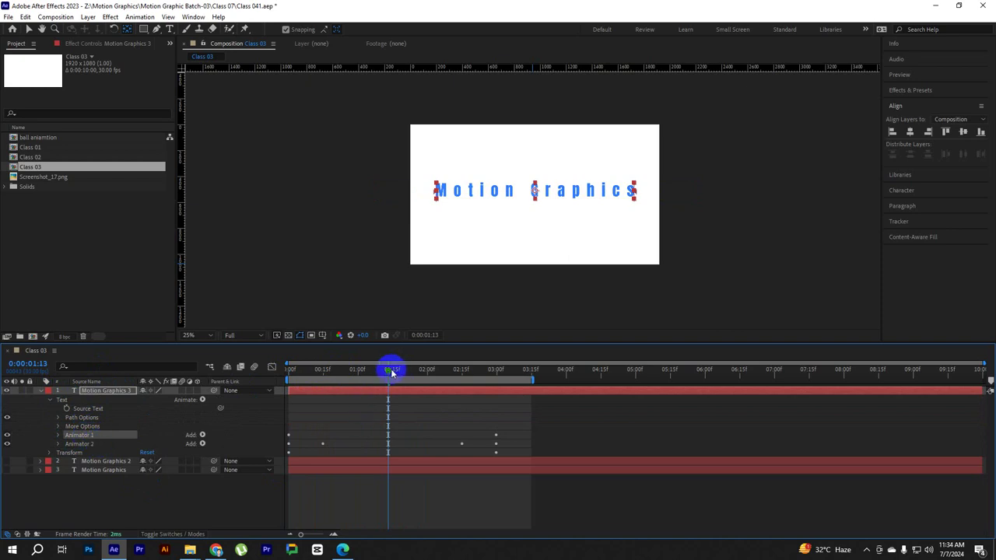
{"action": "left_click_drag", "start_coordinate": [391, 372], "coordinate": [292, 381]}
{"action": "key", "text": "u"}
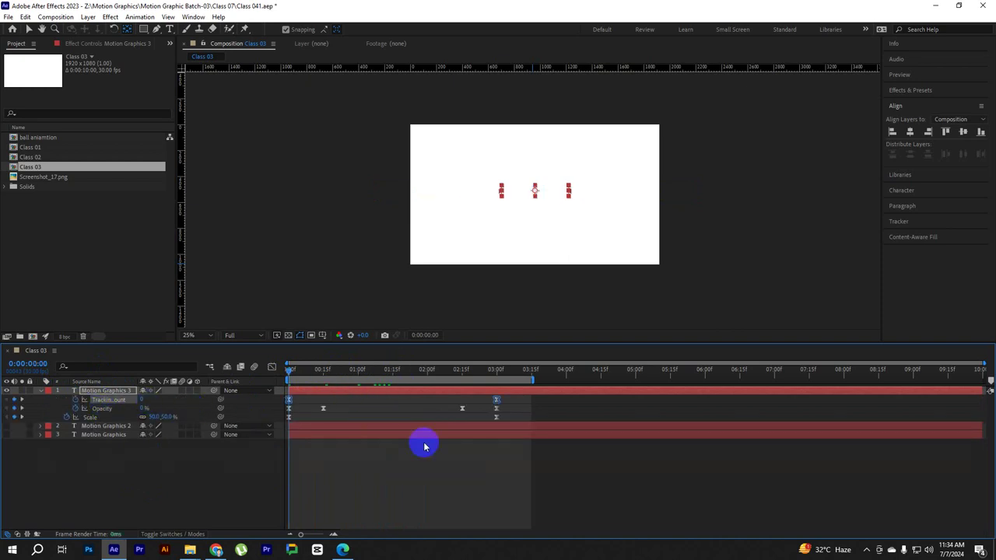
Set Motion Graphics 3's Tracking Amount to 200 at 0:00 and 0 at 3:00, then preview.
{"action": "left_click", "coordinate": [385, 486]}
{"action": "left_click", "coordinate": [299, 390]}
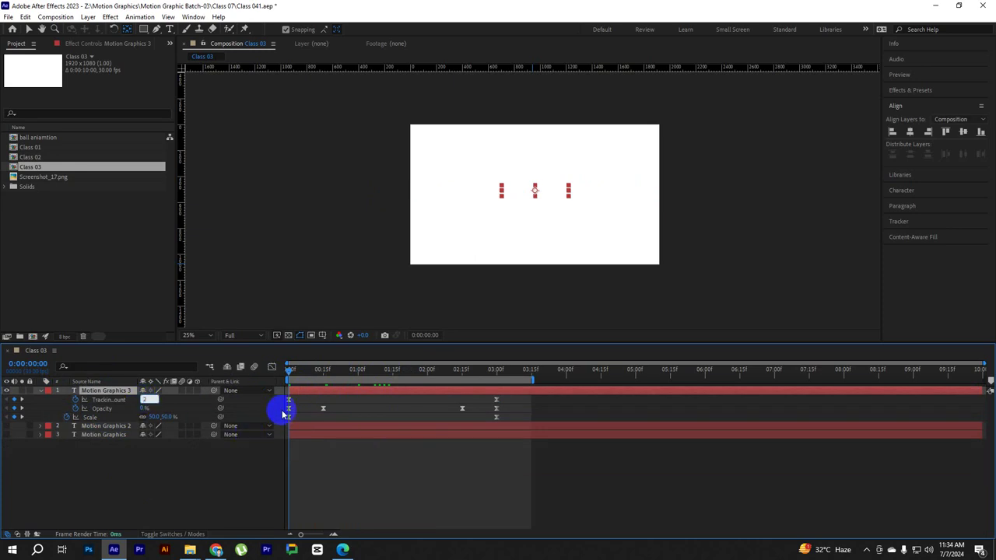
{"action": "type", "text": "00"}
{"action": "key", "text": "Return"}
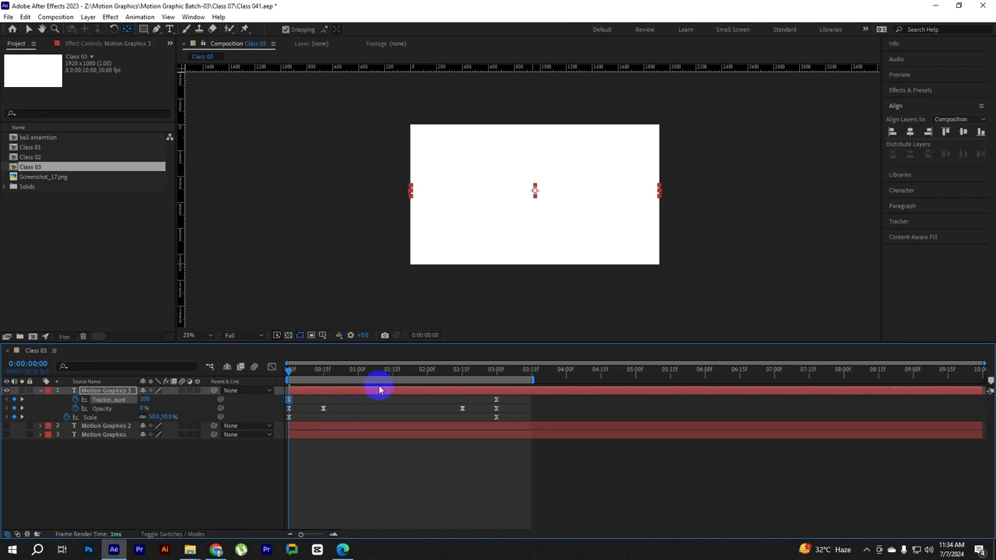
{"action": "left_click_drag", "start_coordinate": [379, 376], "coordinate": [497, 380]}
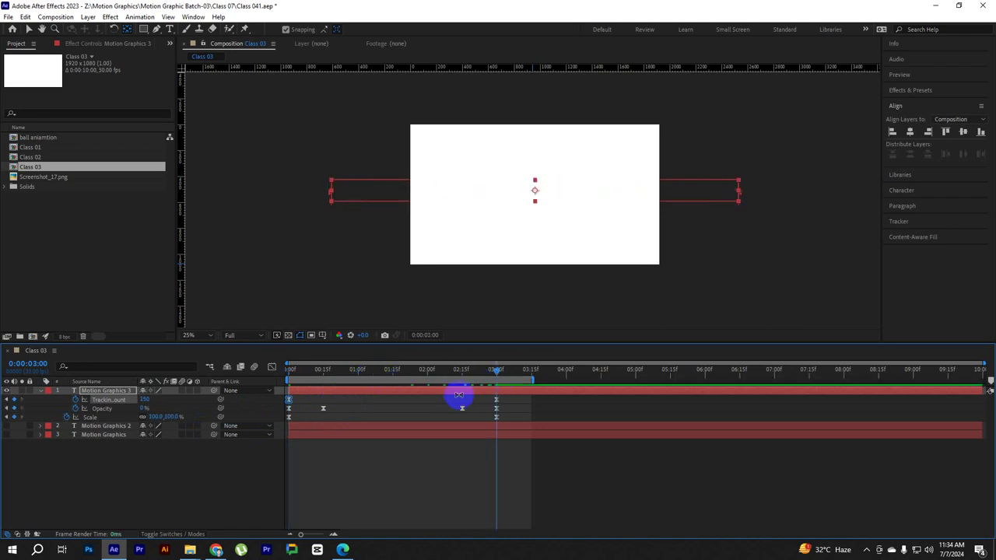
{"action": "left_click", "coordinate": [145, 399]}
{"action": "type", "text": "0"}
{"action": "key", "text": "Return"}
{"action": "left_click_drag", "start_coordinate": [461, 374], "coordinate": [222, 378]}
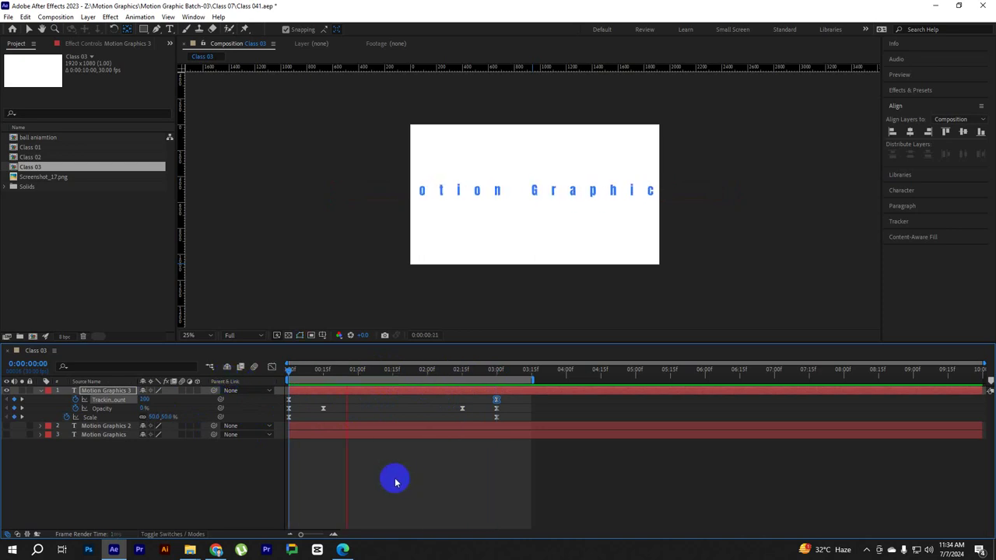
{"action": "key", "text": "space"}
{"action": "key", "text": "space"}
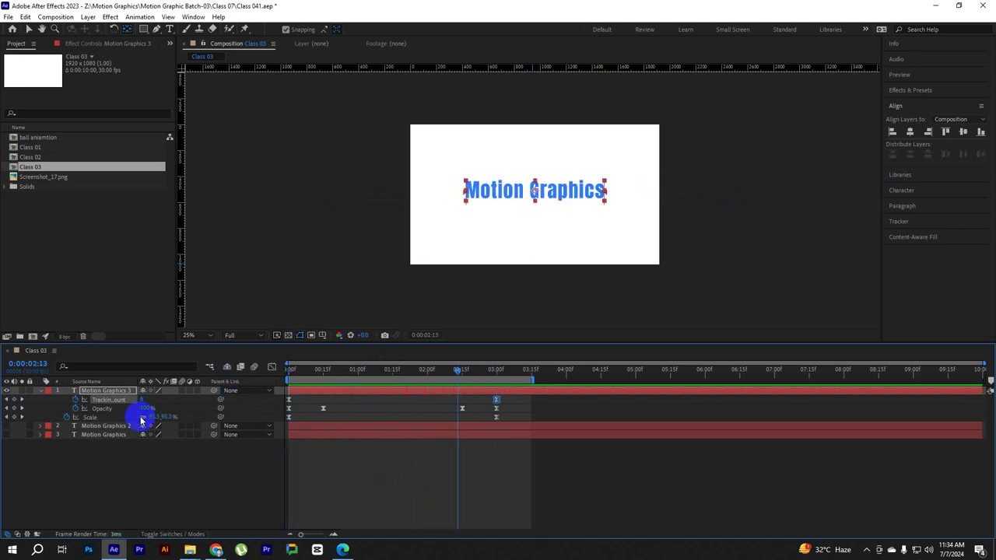
{"action": "mouse_move", "coordinate": [374, 374]}
{"action": "left_mouse_down"}
{"action": "mouse_move", "coordinate": [424, 383]}
{"action": "mouse_move", "coordinate": [250, 379]}
{"action": "left_mouse_up"}
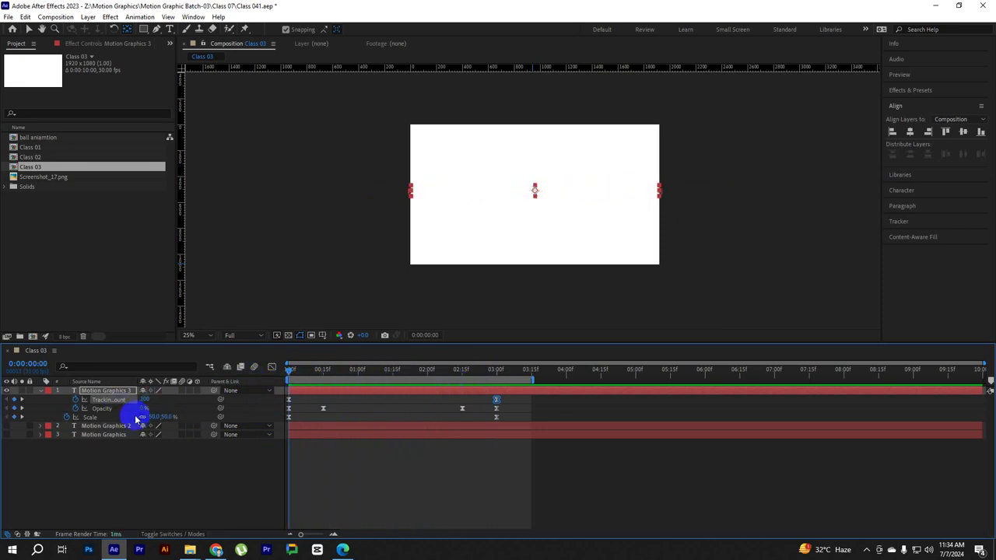
Scrub the starting Scale to 200% and jump to the 100% keyframe at 3:00.
{"action": "left_click_drag", "start_coordinate": [154, 418], "coordinate": [155, 417]}
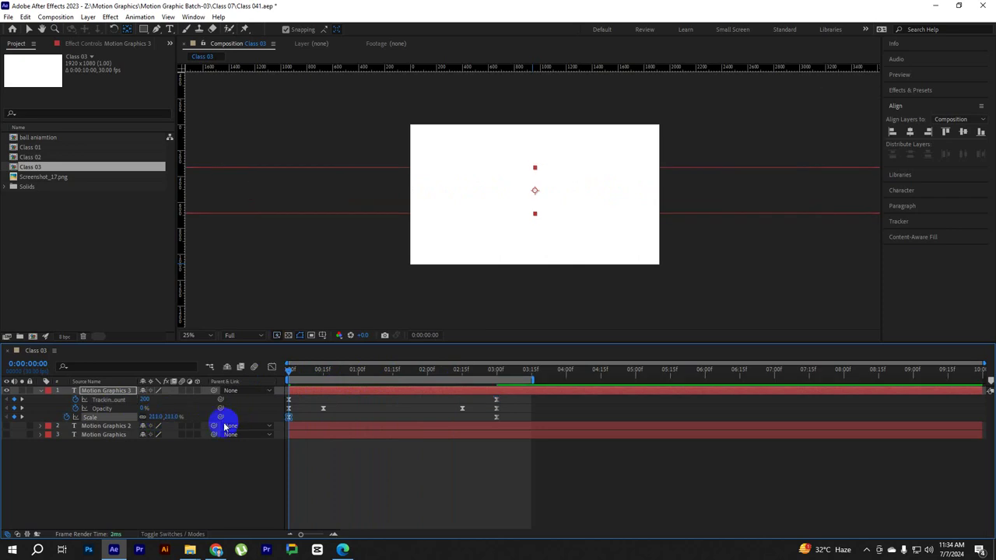
{"action": "left_click_drag", "start_coordinate": [157, 417], "coordinate": [155, 417]}
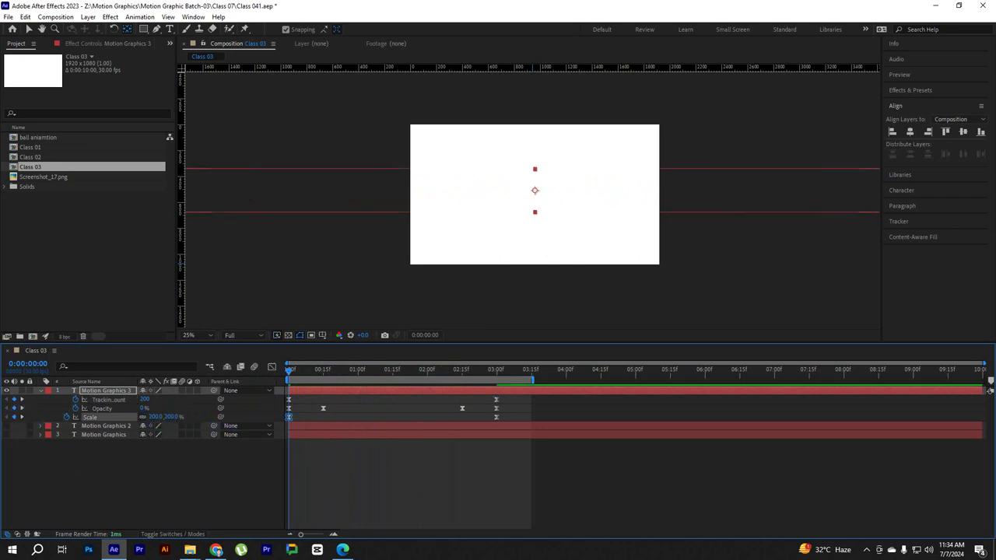
{"action": "left_click", "coordinate": [22, 418]}
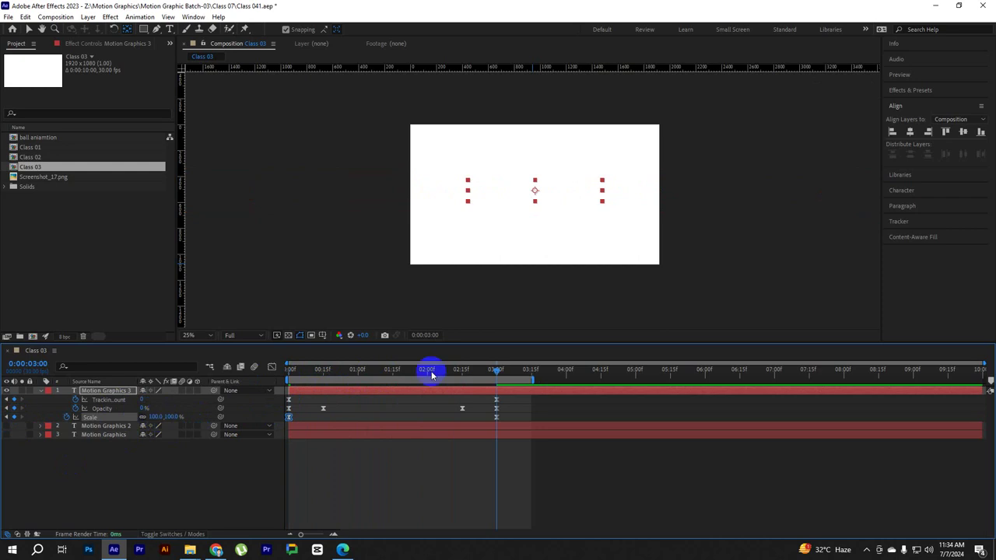
Preview, then delete the later fade-out Opacity keyframes.
{"action": "left_click_drag", "start_coordinate": [431, 375], "coordinate": [289, 375]}
{"action": "key", "text": "space"}
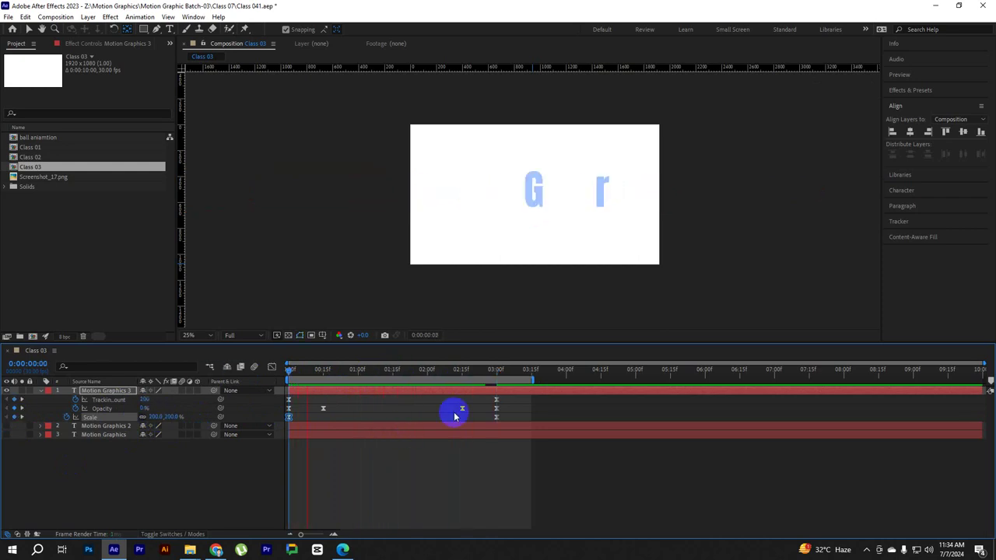
{"action": "key", "text": "space"}
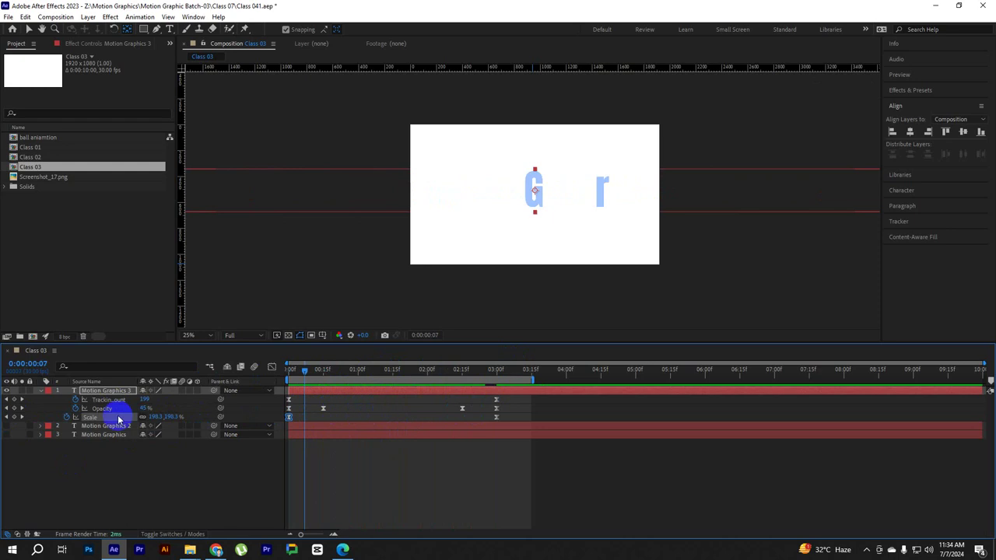
{"action": "left_click", "coordinate": [102, 408]}
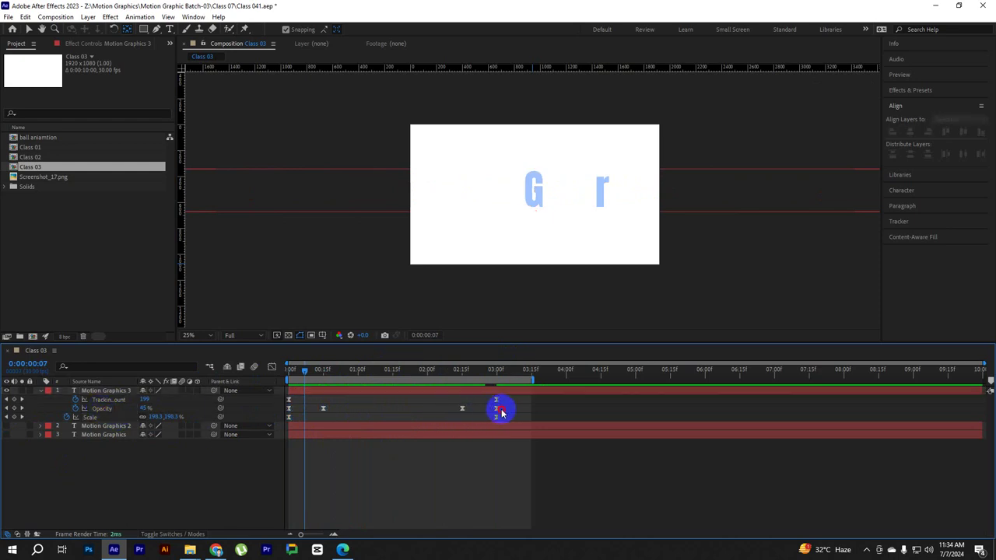
{"action": "key", "text": "Delete"}
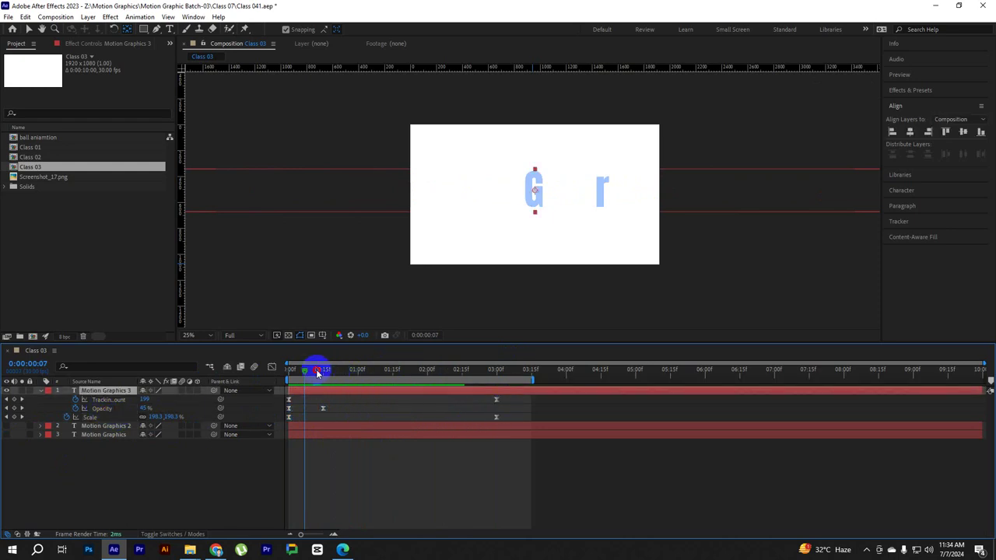
Select the Opacity property and preview the animation without the fade-out.
{"action": "key", "text": "space"}
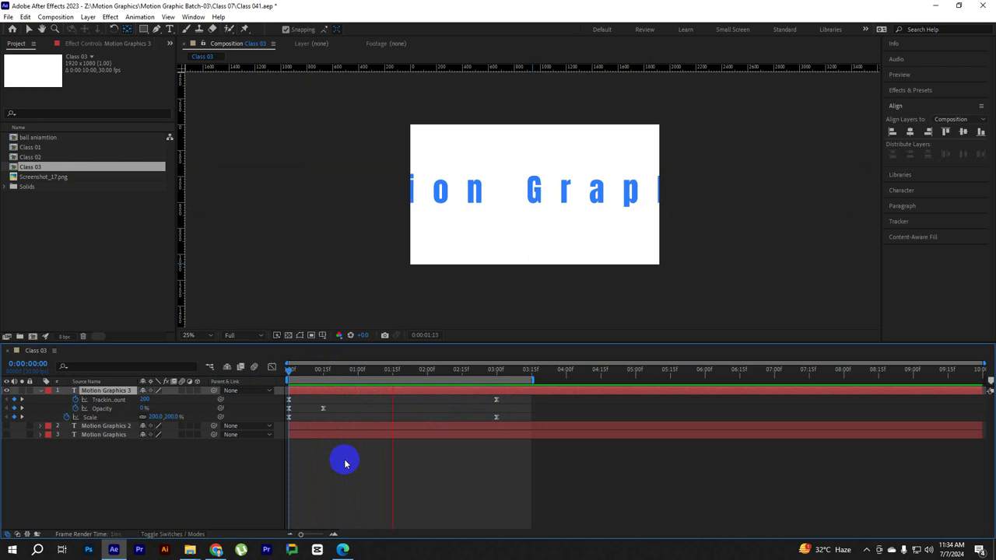
{"action": "key", "text": "space"}
{"action": "left_click", "coordinate": [85, 409]}
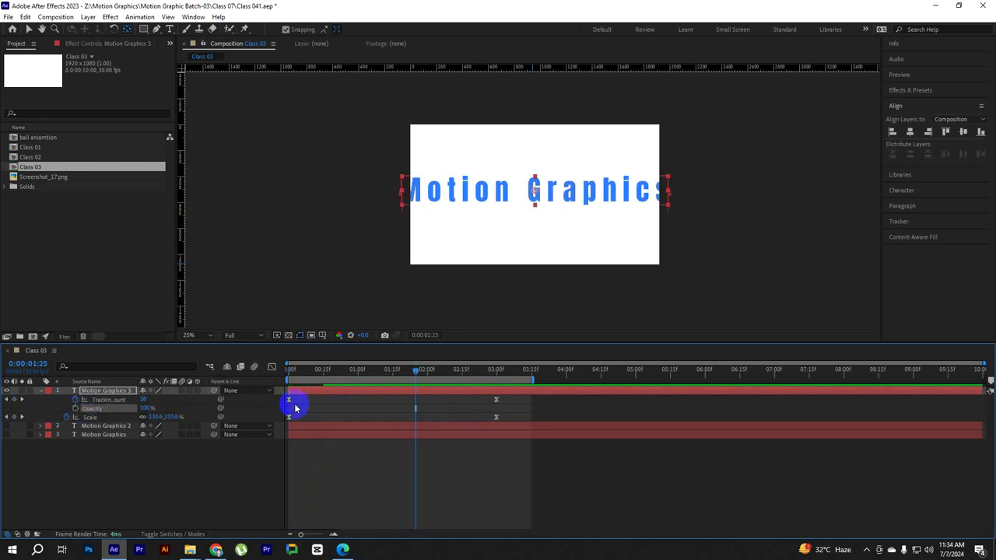
{"action": "mouse_move", "coordinate": [341, 373]}
{"action": "left_mouse_down"}
{"action": "mouse_move", "coordinate": [158, 397]}
{"action": "mouse_move", "coordinate": [574, 437]}
{"action": "left_mouse_up"}
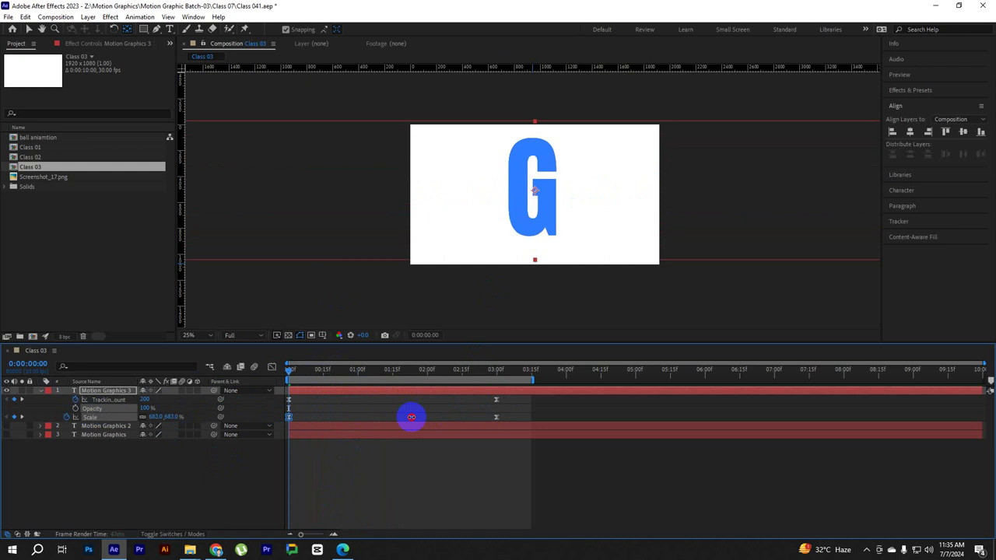
{"action": "key", "text": "space"}
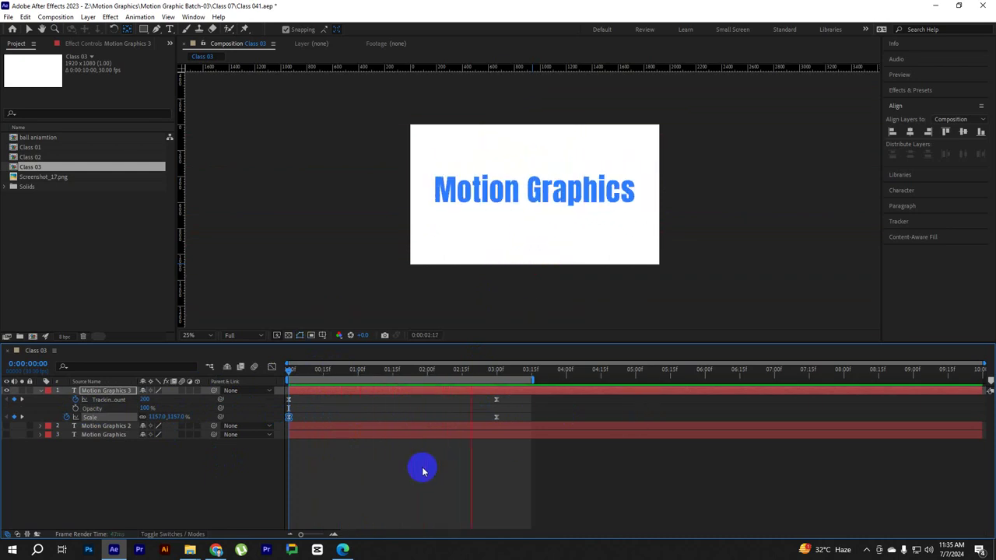
{"action": "key", "text": "space"}
{"action": "key", "text": "Home"}
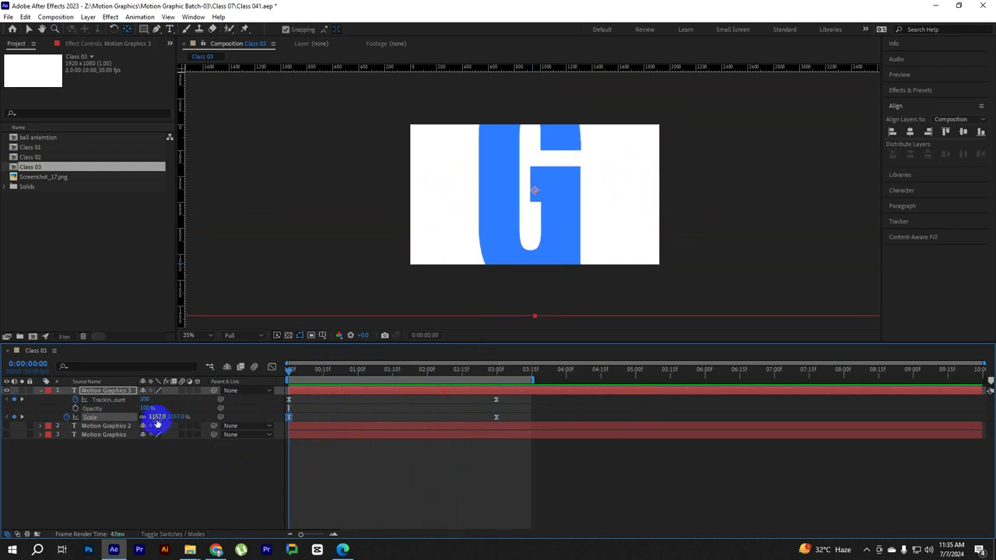
Raise the starting Scale to 5000%, preview the zoom-in, and select both Scale keyframes.
{"action": "mouse_move", "coordinate": [156, 422]}
{"action": "left_mouse_down"}
{"action": "mouse_move", "coordinate": [211, 412]}
{"action": "mouse_move", "coordinate": [160, 417]}
{"action": "left_mouse_up"}
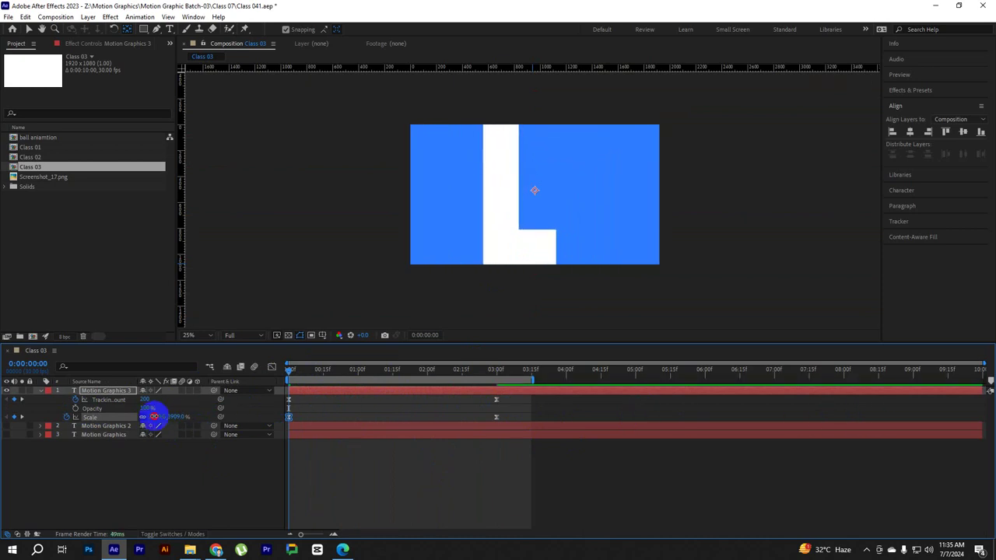
{"action": "left_click_drag", "start_coordinate": [158, 417], "coordinate": [155, 418]}
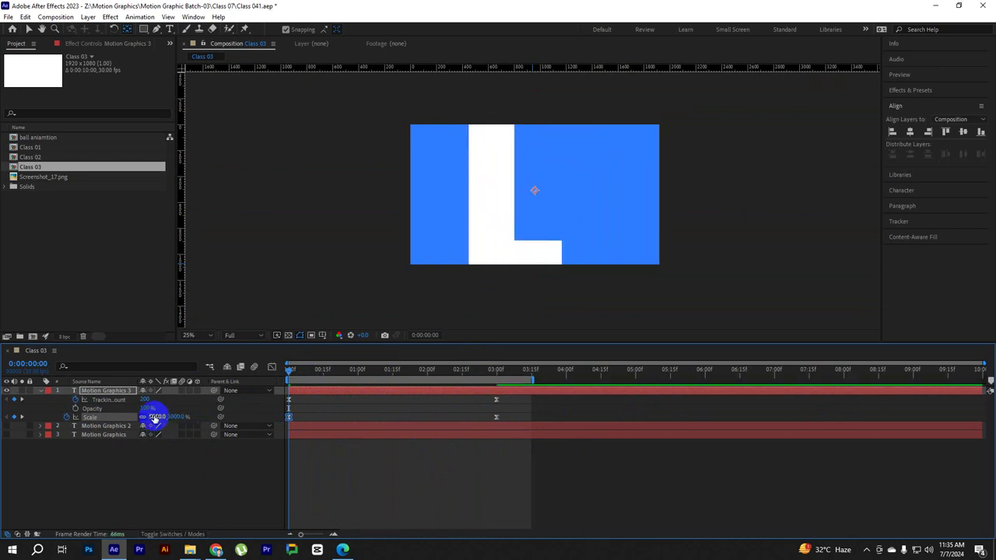
{"action": "key", "text": "space"}
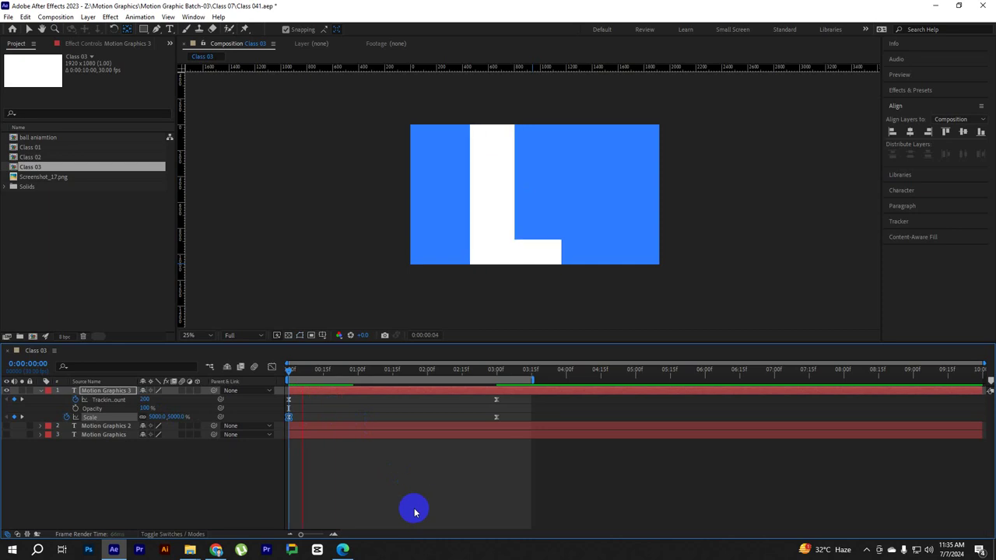
{"action": "left_click_drag", "start_coordinate": [444, 369], "coordinate": [419, 362]}
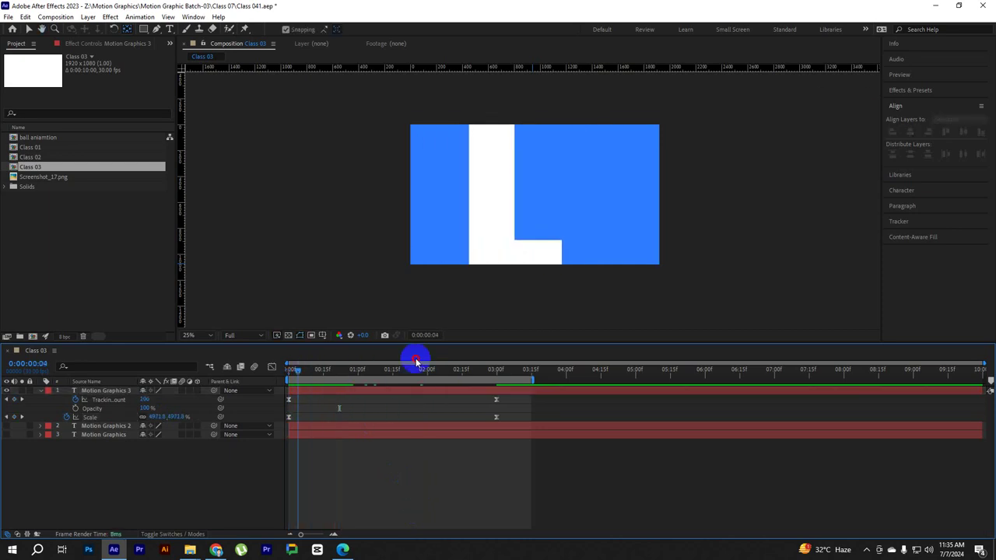
{"action": "key", "text": "space"}
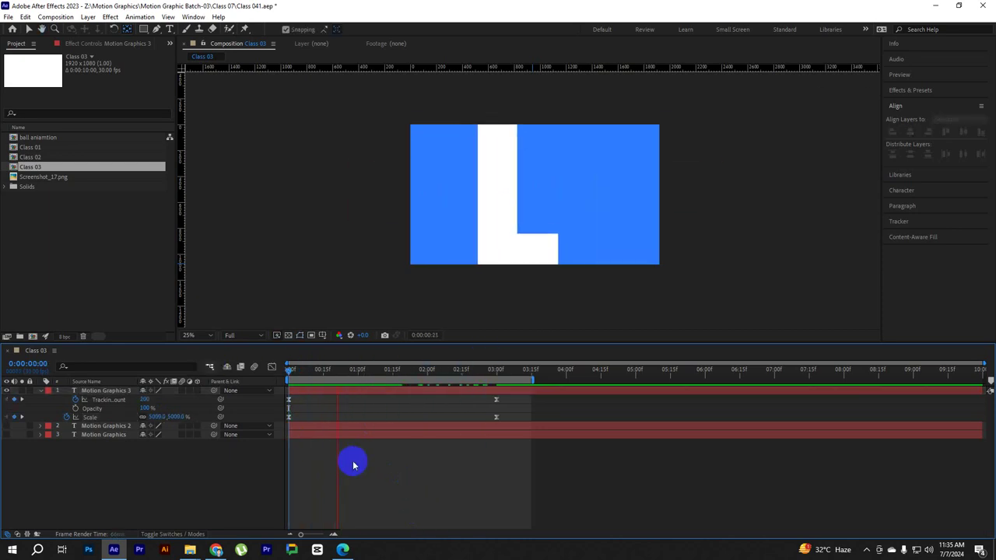
{"action": "key", "text": "space"}
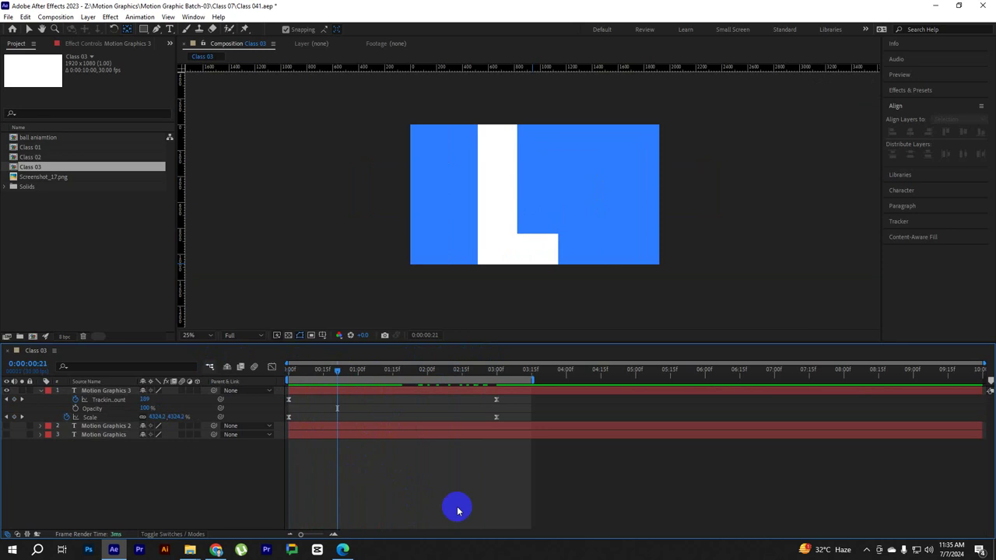
{"action": "left_click_drag", "start_coordinate": [383, 379], "coordinate": [438, 374]}
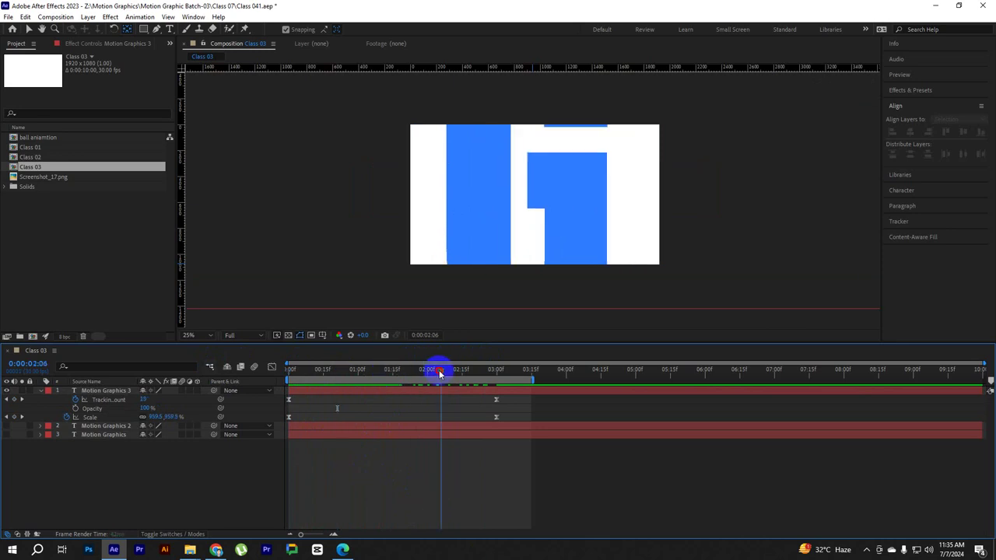
{"action": "key", "text": "space"}
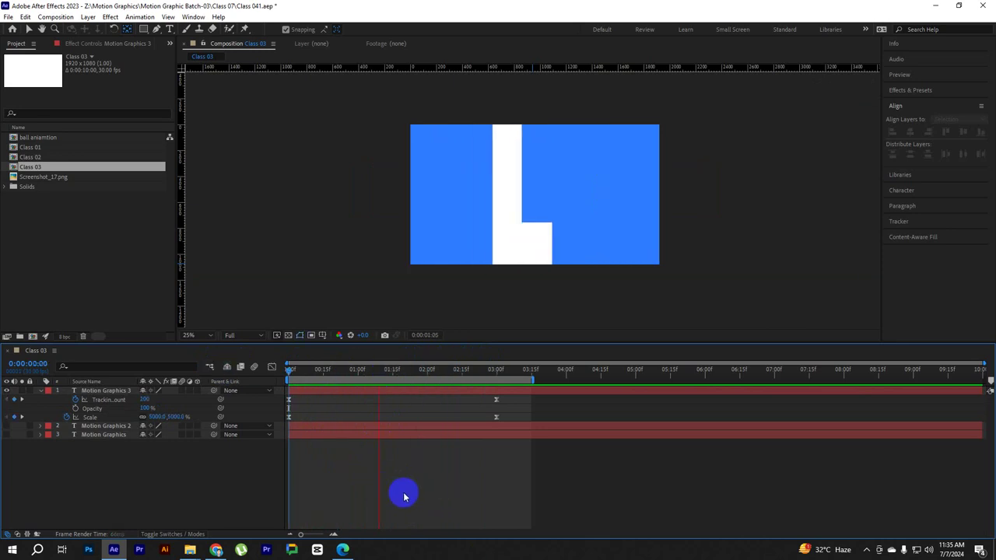
{"action": "key", "text": "space"}
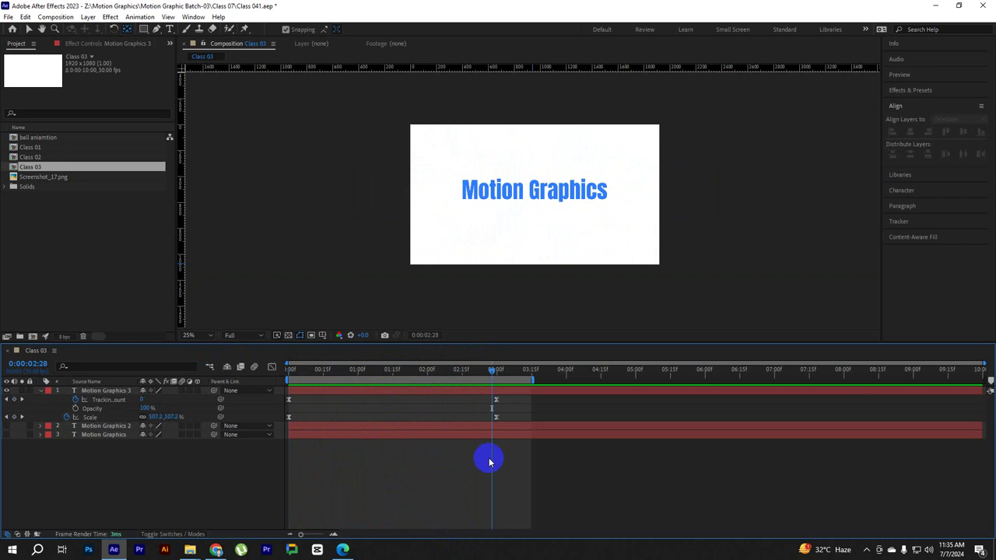
{"action": "left_click_drag", "start_coordinate": [525, 413], "coordinate": [288, 412]}
{"action": "left_click", "coordinate": [399, 370]}
Drag the Scale speed-graph handles so the zoom speed peaks later and deeper.
{"action": "left_click", "coordinate": [271, 366]}
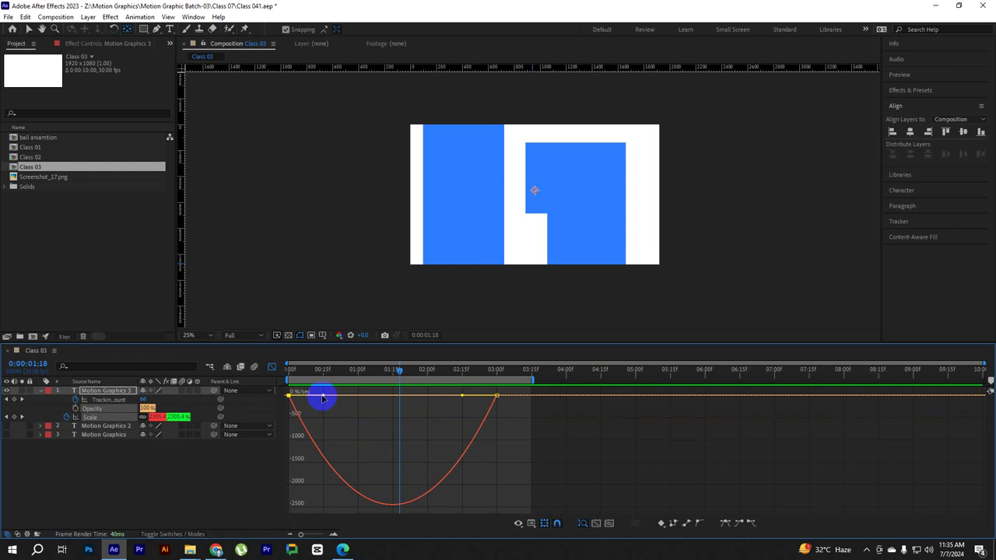
{"action": "left_click_drag", "start_coordinate": [323, 398], "coordinate": [355, 394]}
{"action": "mouse_move", "coordinate": [462, 395]}
{"action": "left_mouse_down"}
{"action": "mouse_move", "coordinate": [522, 415]}
{"action": "mouse_move", "coordinate": [457, 395]}
{"action": "left_mouse_up"}
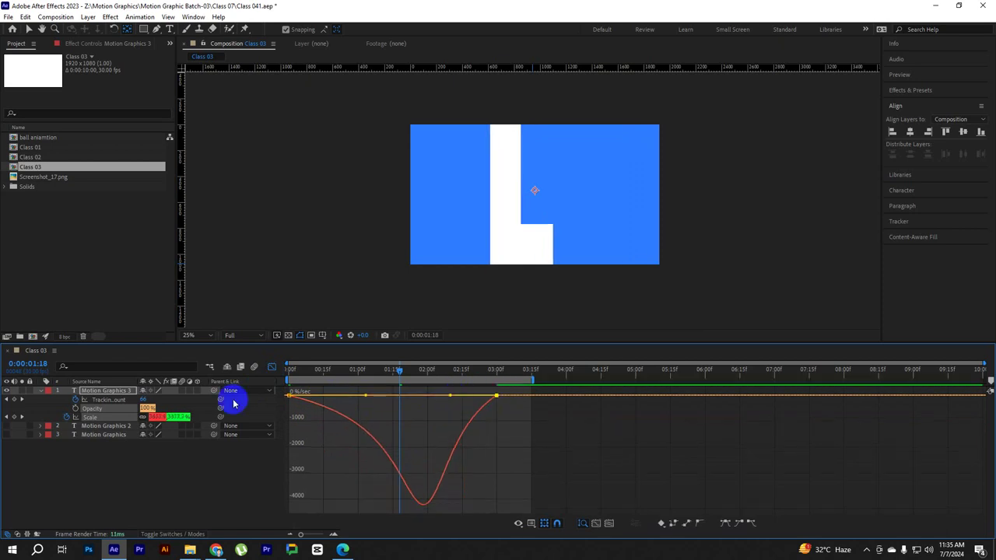
{"action": "left_click", "coordinate": [272, 367]}
{"action": "key", "text": "Home"}
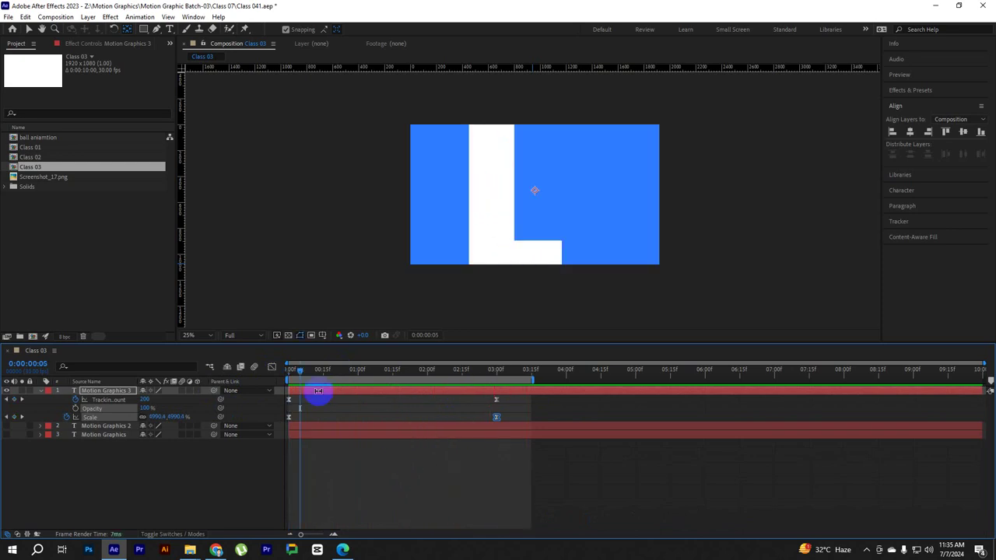
Further refine the Scale easing around 2 seconds, return to the timeline, and preview.
{"action": "left_click_drag", "start_coordinate": [372, 377], "coordinate": [427, 375]}
{"action": "left_click", "coordinate": [271, 366]}
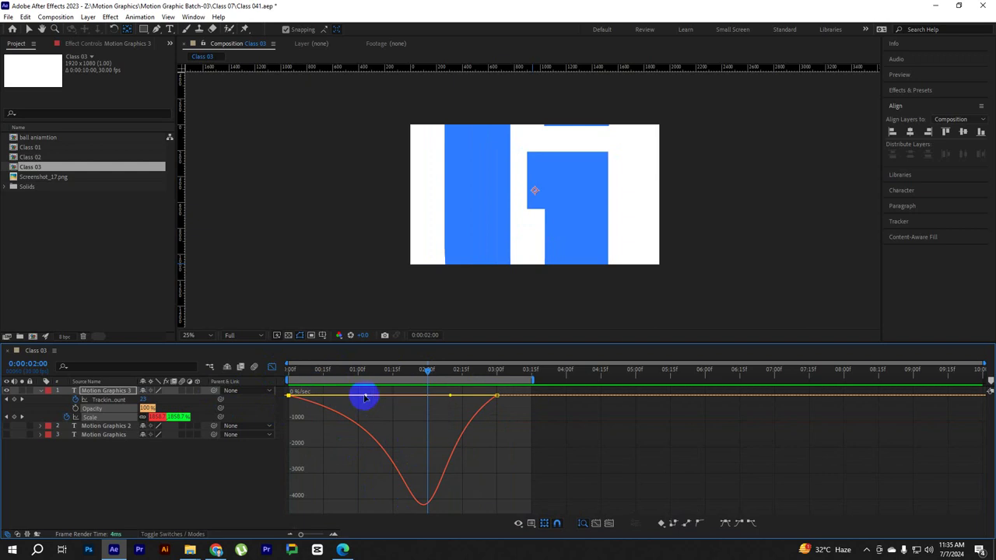
{"action": "left_click_drag", "start_coordinate": [365, 398], "coordinate": [371, 396]}
{"action": "mouse_move", "coordinate": [500, 411]}
{"action": "left_mouse_down"}
{"action": "mouse_move", "coordinate": [487, 393]}
{"action": "mouse_move", "coordinate": [459, 396]}
{"action": "left_mouse_up"}
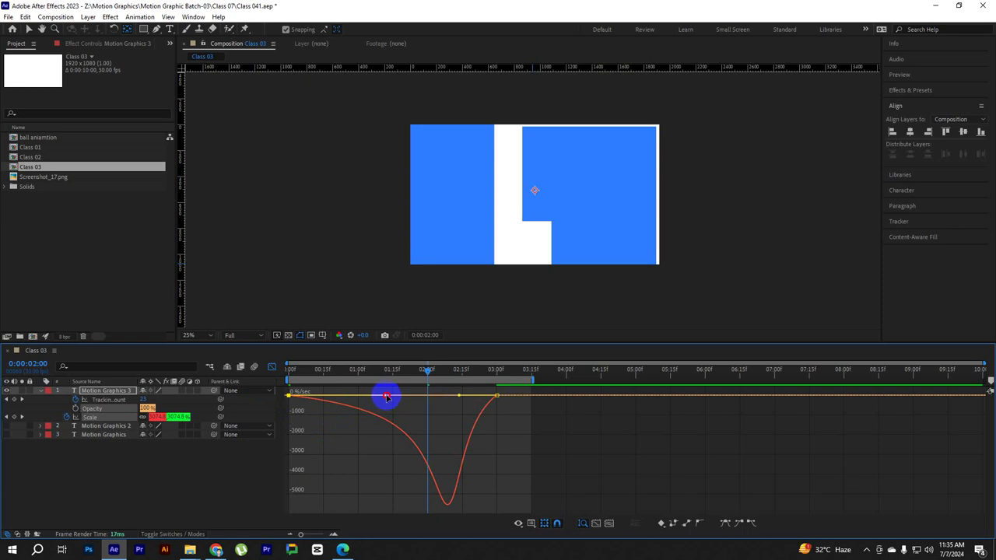
{"action": "left_click_drag", "start_coordinate": [387, 396], "coordinate": [382, 400]}
{"action": "left_click_drag", "start_coordinate": [333, 366], "coordinate": [289, 366]}
{"action": "left_click", "coordinate": [271, 367]}
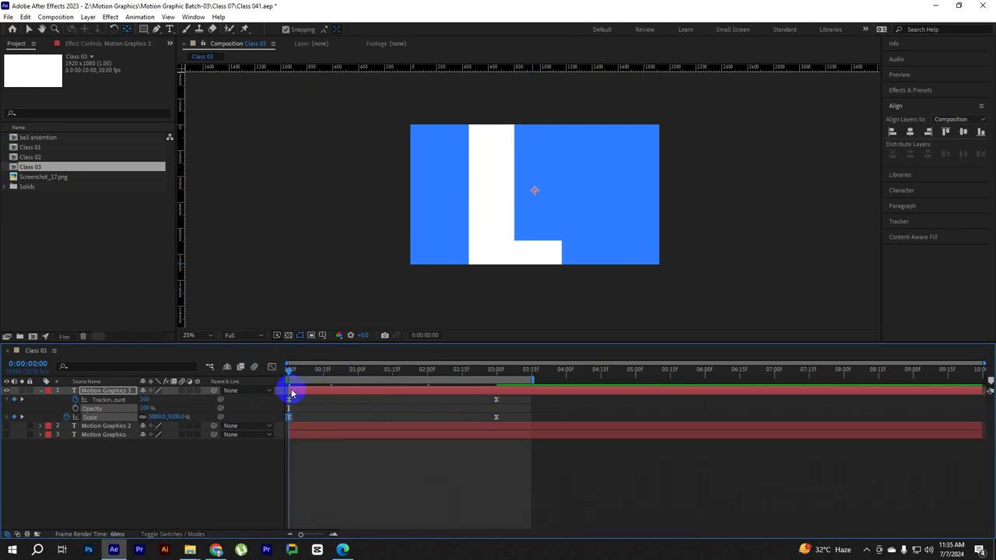
{"action": "key", "text": "space"}
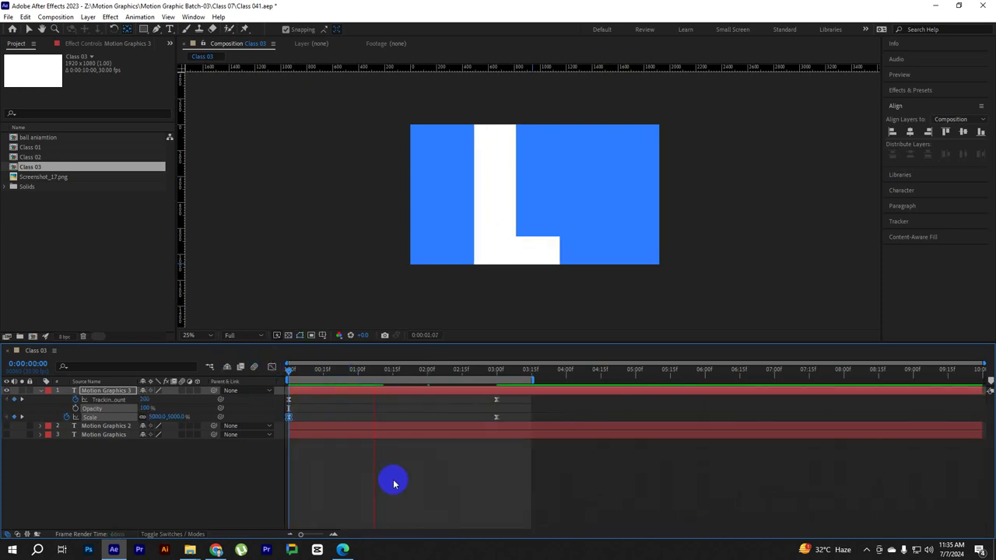
Collapse the top layer and preview the zoom-in animation from the start.
{"action": "left_click", "coordinate": [292, 377]}
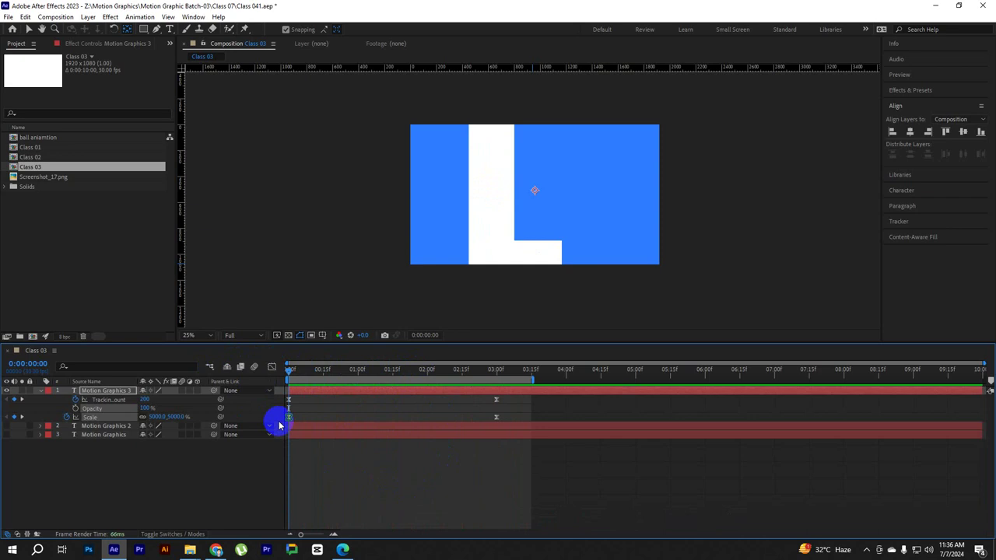
{"action": "left_click", "coordinate": [348, 484]}
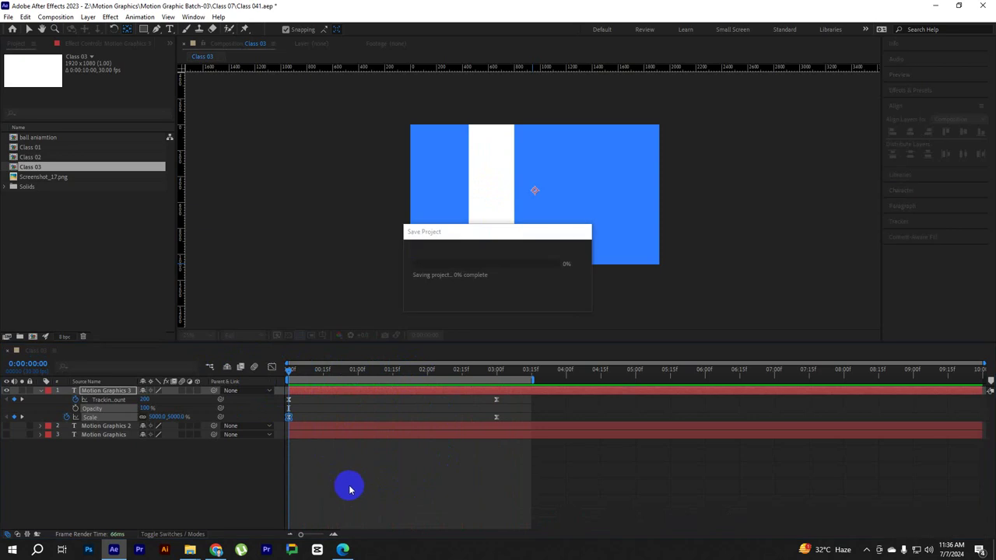
{"action": "left_click", "coordinate": [40, 392]}
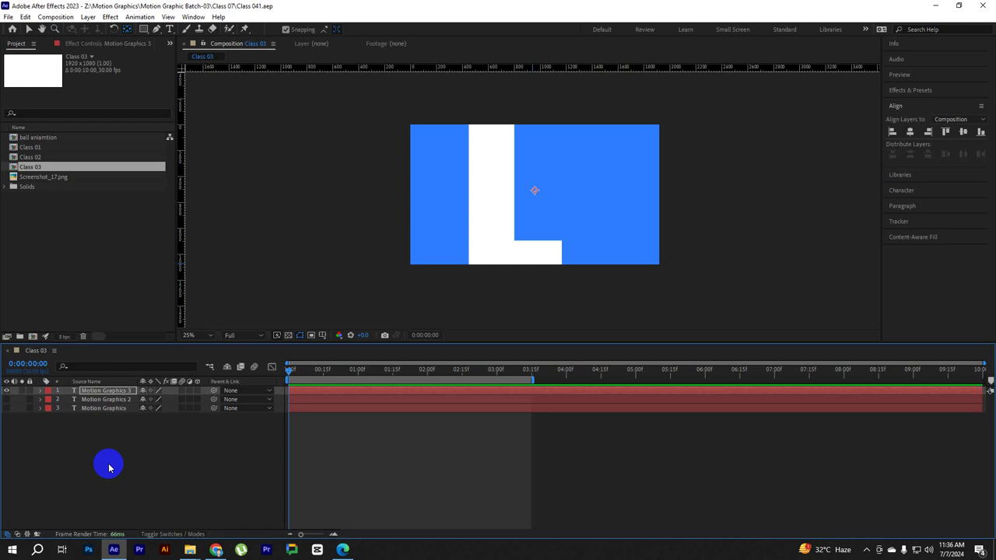
{"action": "key", "text": "space"}
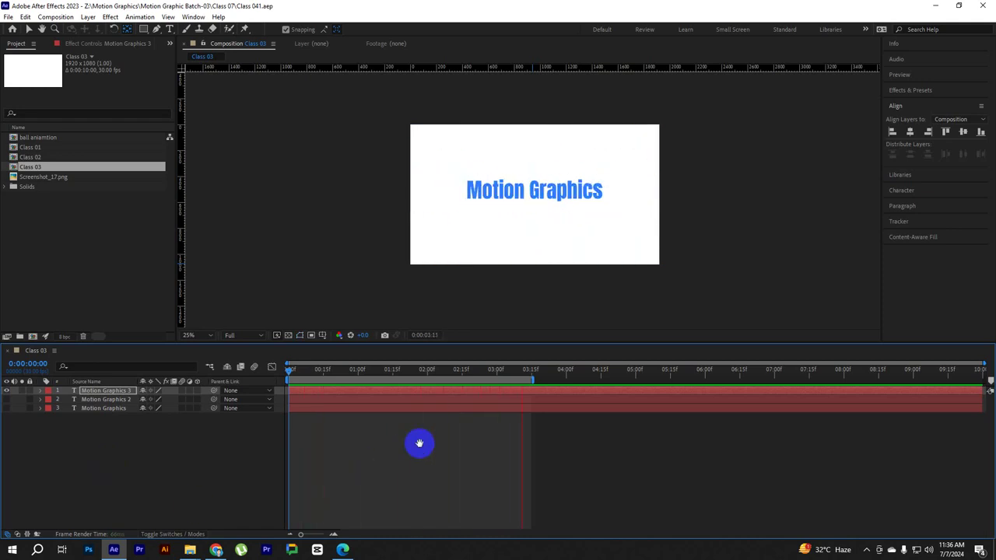
{"action": "left_click", "coordinate": [528, 379]}
{"action": "left_click_drag", "start_coordinate": [473, 372], "coordinate": [256, 371]}
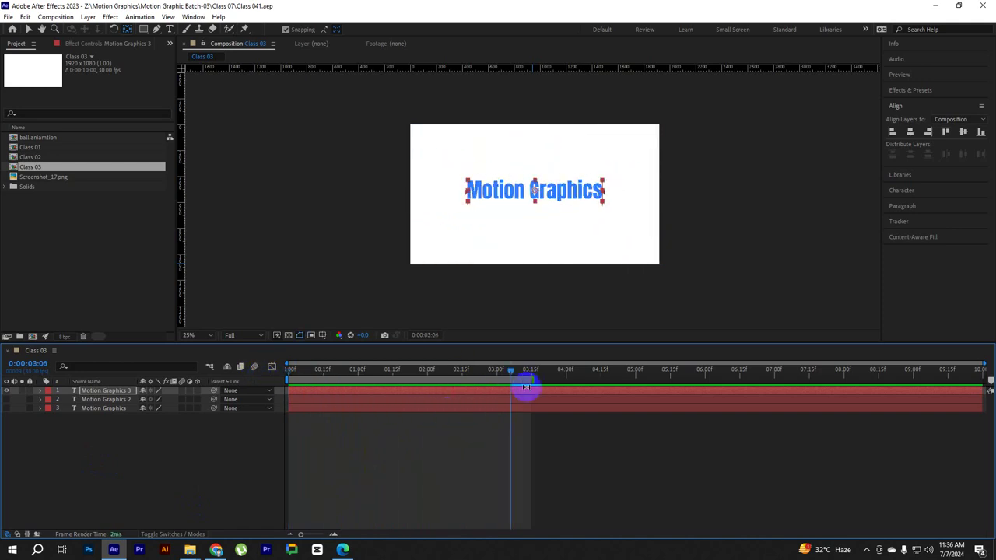
Extend the work area end to about 5:15 and reopen Motion Graphics 3's properties.
{"action": "left_click_drag", "start_coordinate": [534, 381], "coordinate": [687, 381]}
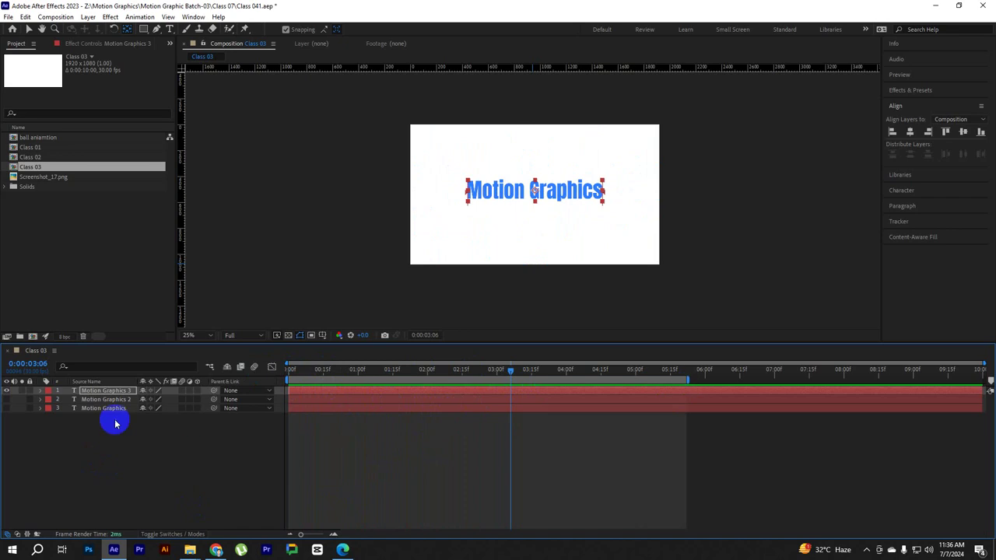
{"action": "key", "text": "t"}
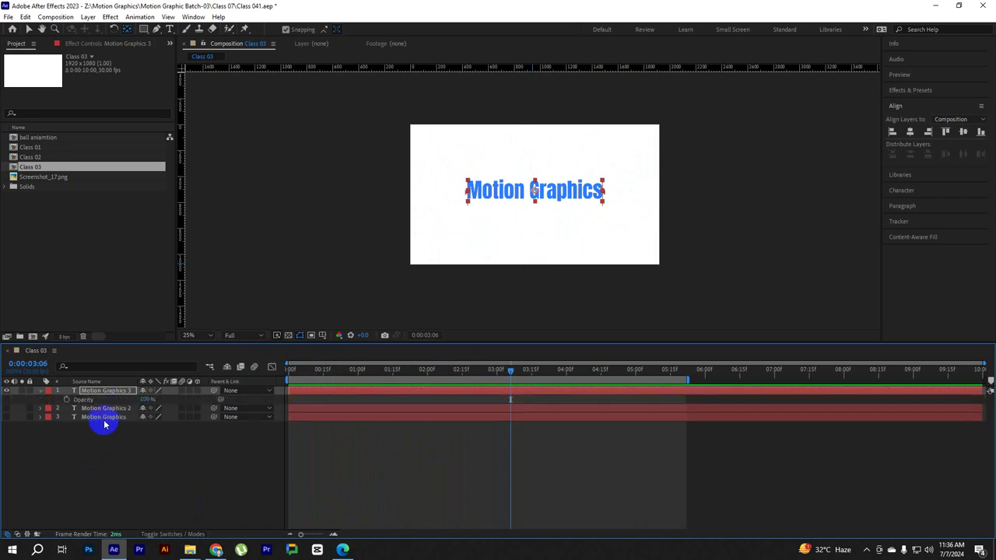
{"action": "key", "text": "t"}
{"action": "left_click", "coordinate": [41, 392]}
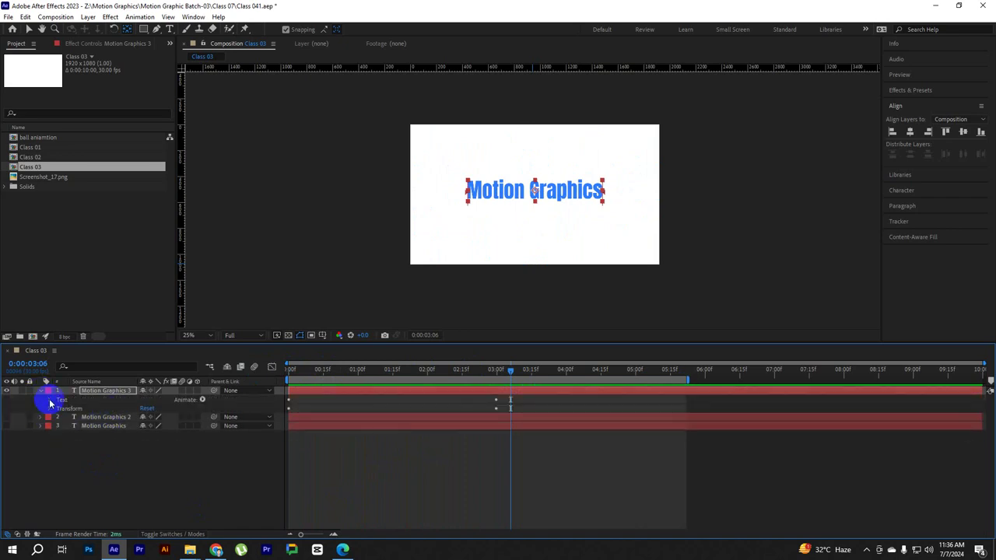
Open Animator 1's Range Selector and set Tracking Amount to 10 at 4:00.
{"action": "left_click", "coordinate": [50, 400]}
{"action": "left_click", "coordinate": [59, 436]}
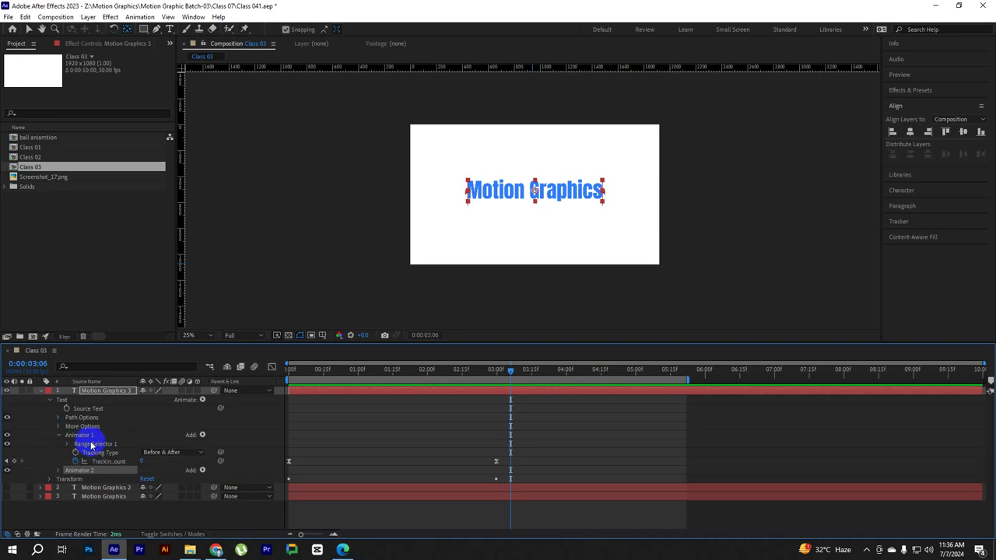
{"action": "left_click", "coordinate": [97, 444]}
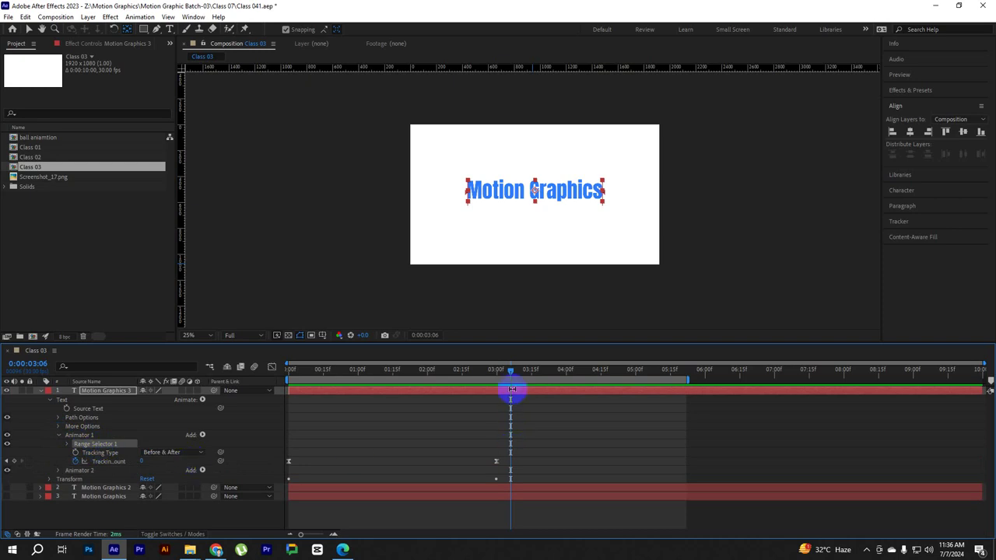
{"action": "mouse_move", "coordinate": [494, 374]}
{"action": "left_mouse_down"}
{"action": "mouse_move", "coordinate": [492, 387]}
{"action": "mouse_move", "coordinate": [562, 389]}
{"action": "left_mouse_up"}
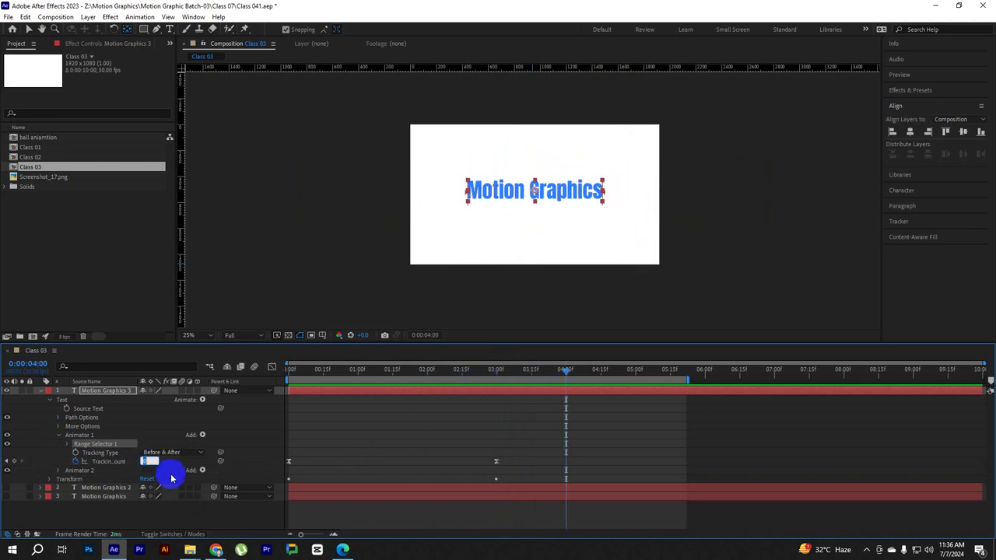
{"action": "type", "text": "50"}
{"action": "key", "text": "Return"}
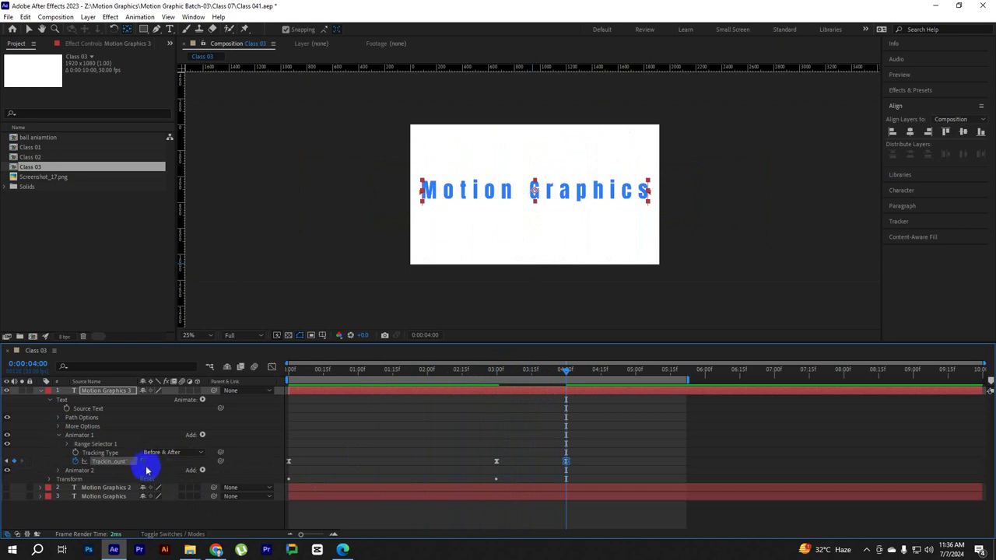
{"action": "type", "text": "10"}
{"action": "key", "text": "Return"}
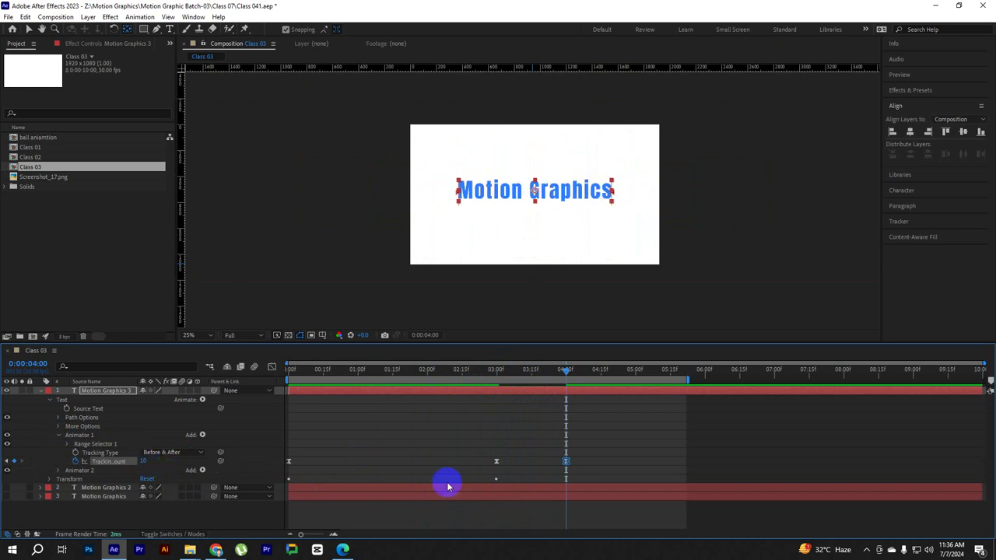
Add a Tracking Amount keyframe at 3:06 and select it for editing.
{"action": "left_click", "coordinate": [489, 376]}
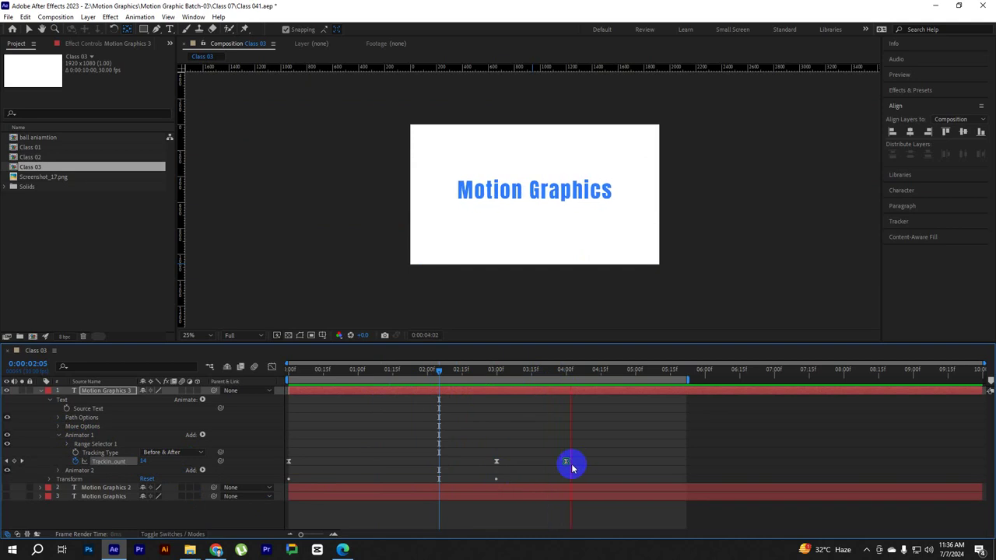
{"action": "left_click_drag", "start_coordinate": [579, 374], "coordinate": [510, 373]}
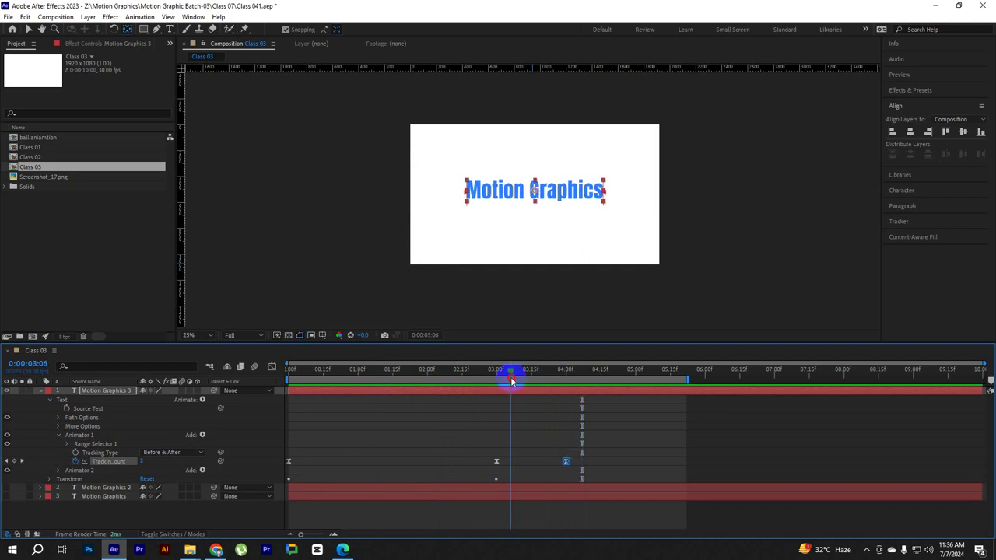
{"action": "left_click", "coordinate": [8, 461]}
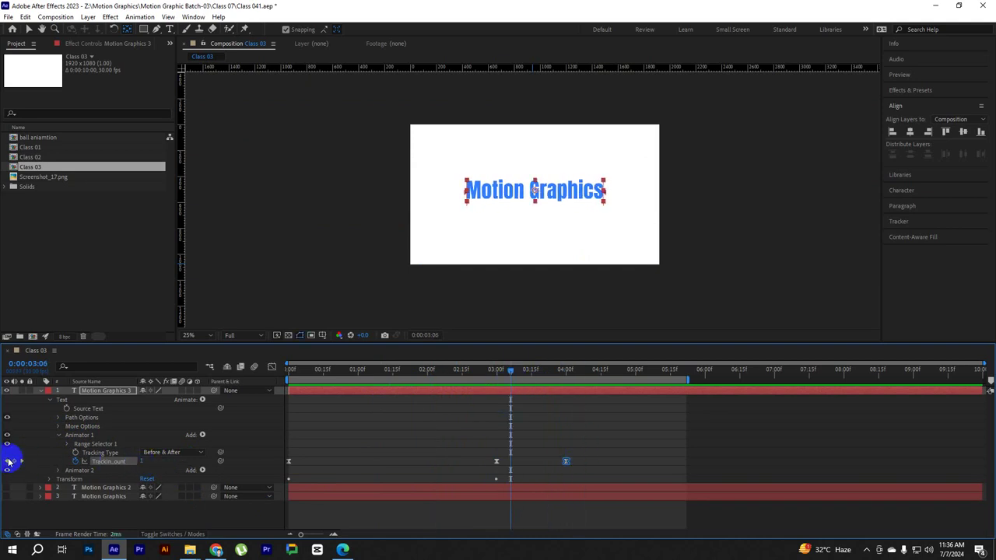
{"action": "left_click", "coordinate": [144, 464]}
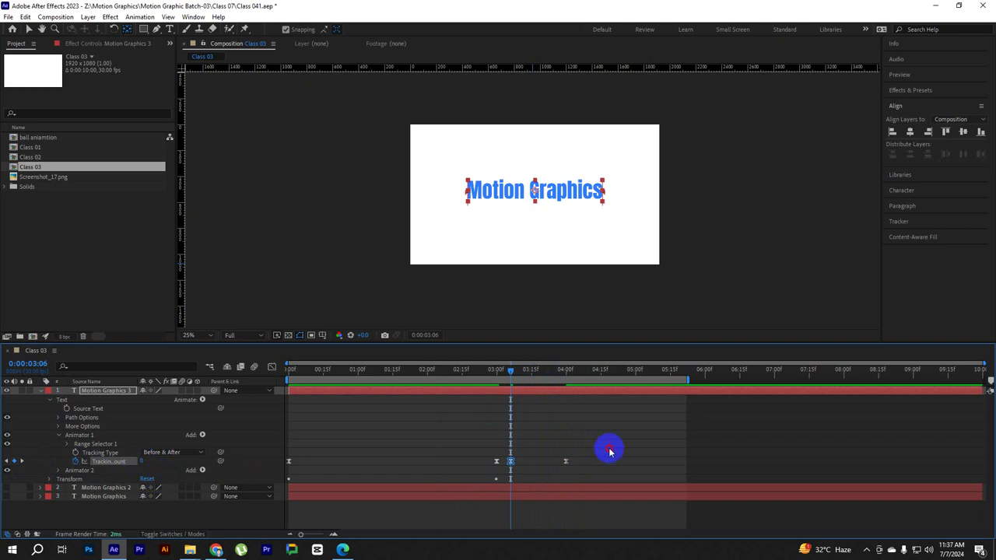
Select the Tracking Amount keyframes at 3:06 and 4:00 and show their speed graph zoomed in.
{"action": "left_click_drag", "start_coordinate": [600, 450], "coordinate": [504, 475]}
{"action": "left_click_drag", "start_coordinate": [507, 381], "coordinate": [539, 377]}
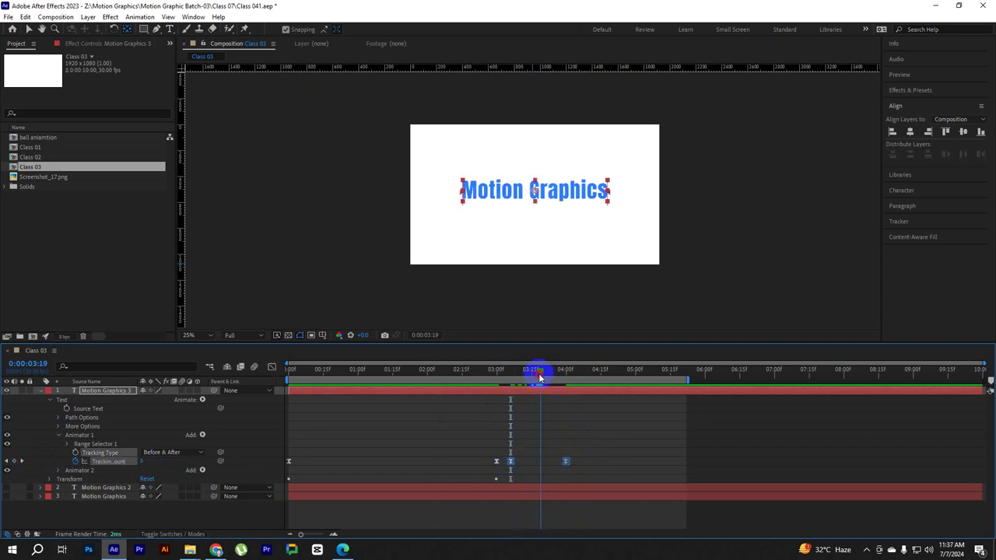
{"action": "left_click", "coordinate": [271, 366]}
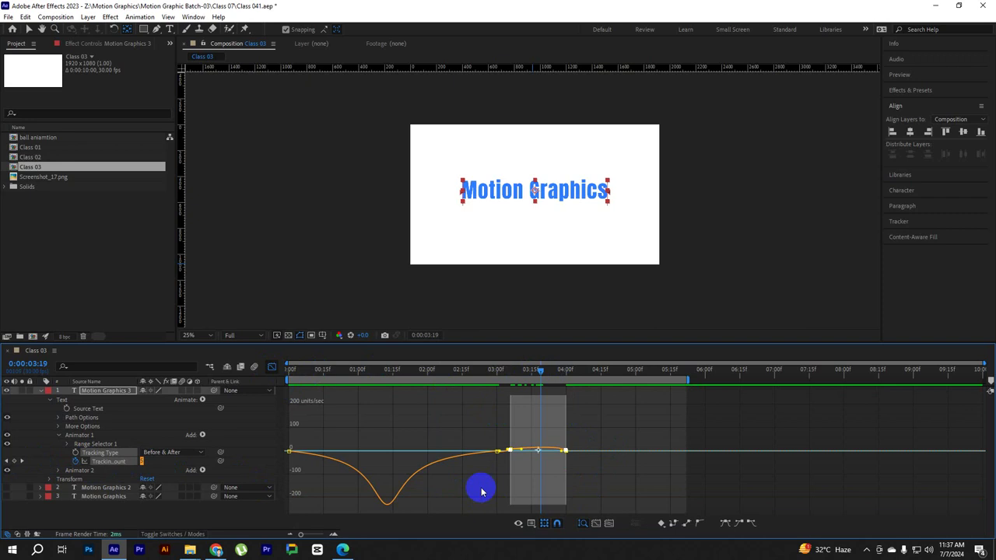
{"action": "left_click", "coordinate": [332, 533]}
{"action": "left_click_drag", "start_coordinate": [403, 436], "coordinate": [441, 466]}
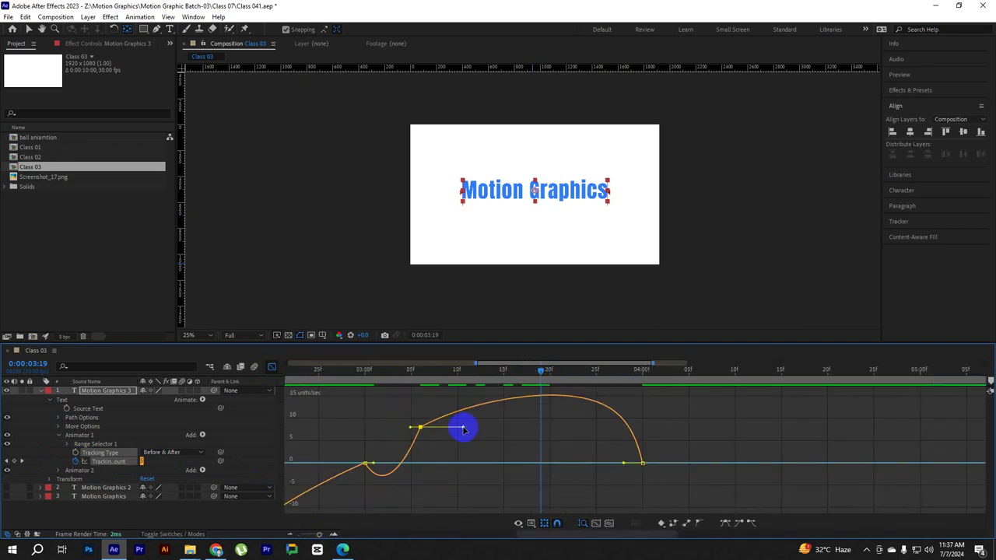
Lengthen the ease influences on both tracking keyframes so speed peaks smoothly near 3:19.
{"action": "left_click_drag", "start_coordinate": [463, 427], "coordinate": [484, 429]}
{"action": "left_click", "coordinate": [639, 466]}
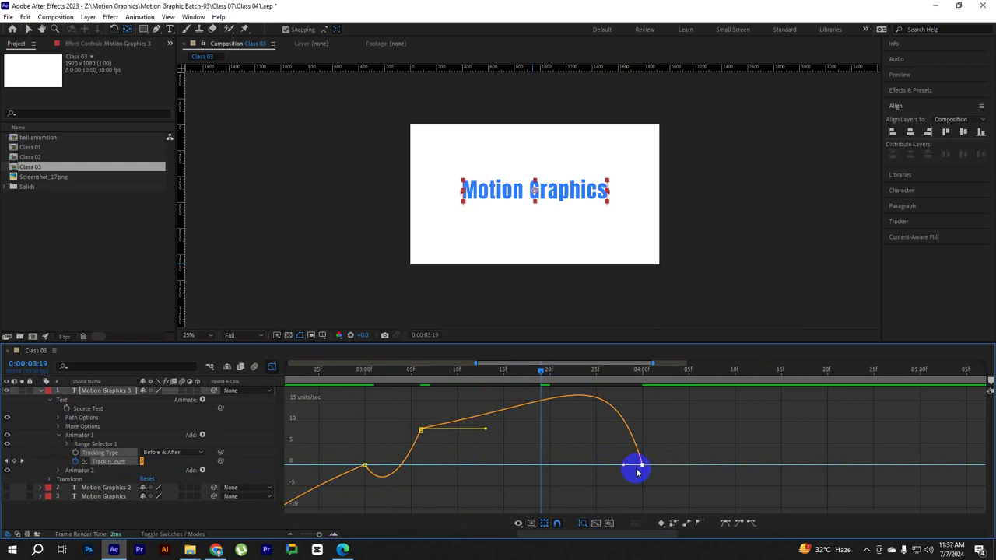
{"action": "left_click_drag", "start_coordinate": [624, 466], "coordinate": [578, 466]}
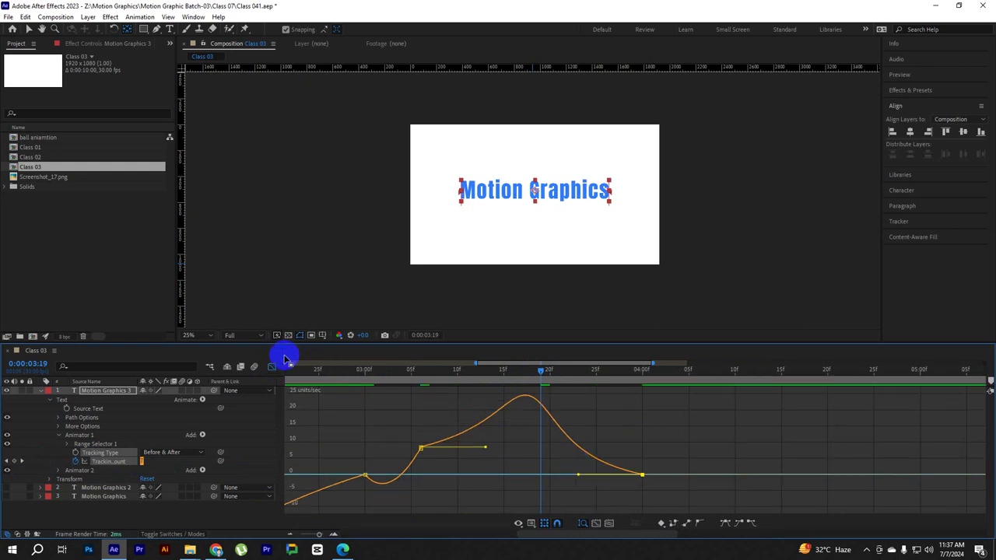
Return to the layer timeline, zoom out to all 10 seconds, and go back to the start.
{"action": "left_click", "coordinate": [272, 366]}
{"action": "left_click_drag", "start_coordinate": [545, 371], "coordinate": [376, 398]}
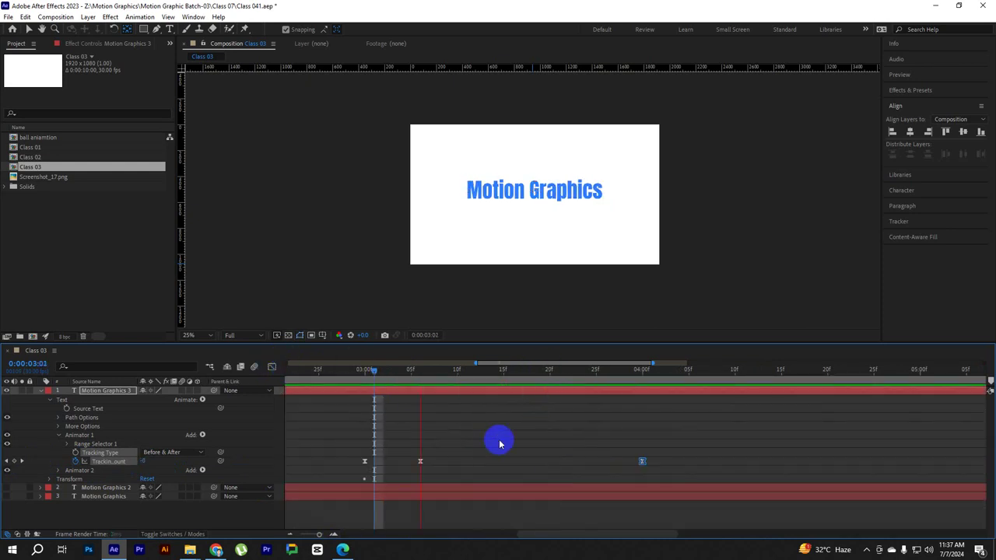
{"action": "left_click_drag", "start_coordinate": [319, 533], "coordinate": [300, 533]}
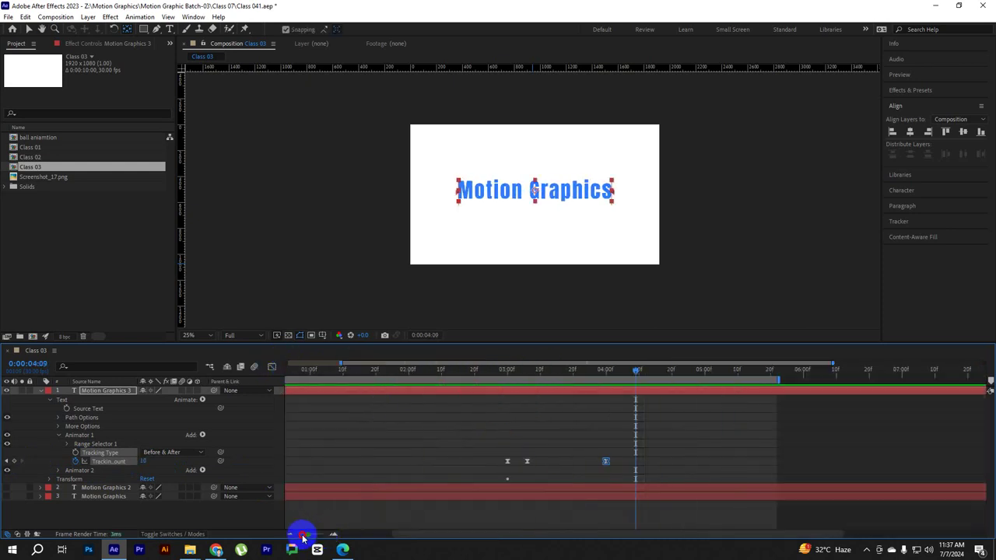
{"action": "left_click_drag", "start_coordinate": [536, 371], "coordinate": [249, 415]}
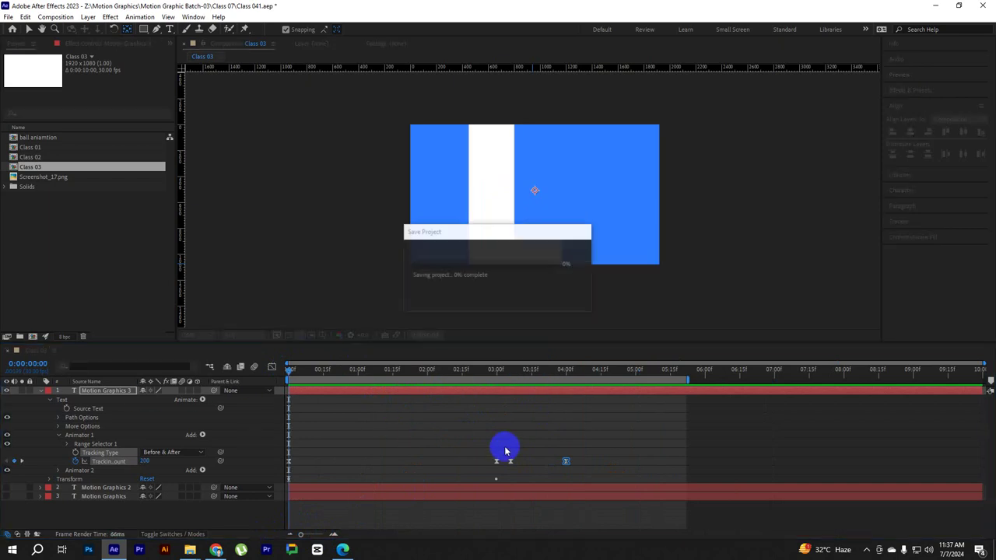
Preview the finished animation, then stop playback and collapse the top layer.
{"action": "key", "text": "space"}
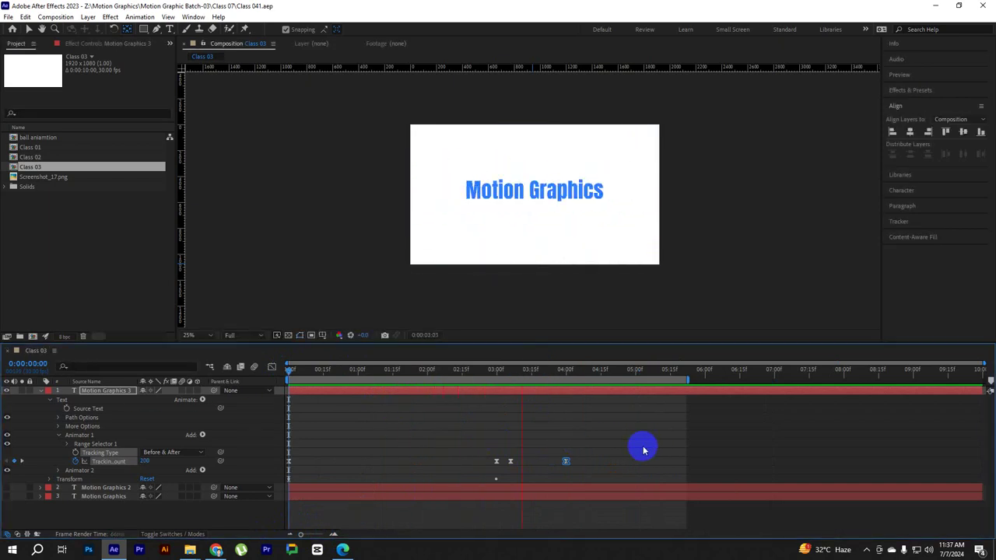
{"action": "left_click", "coordinate": [42, 391]}
{"action": "left_click", "coordinate": [40, 389]}
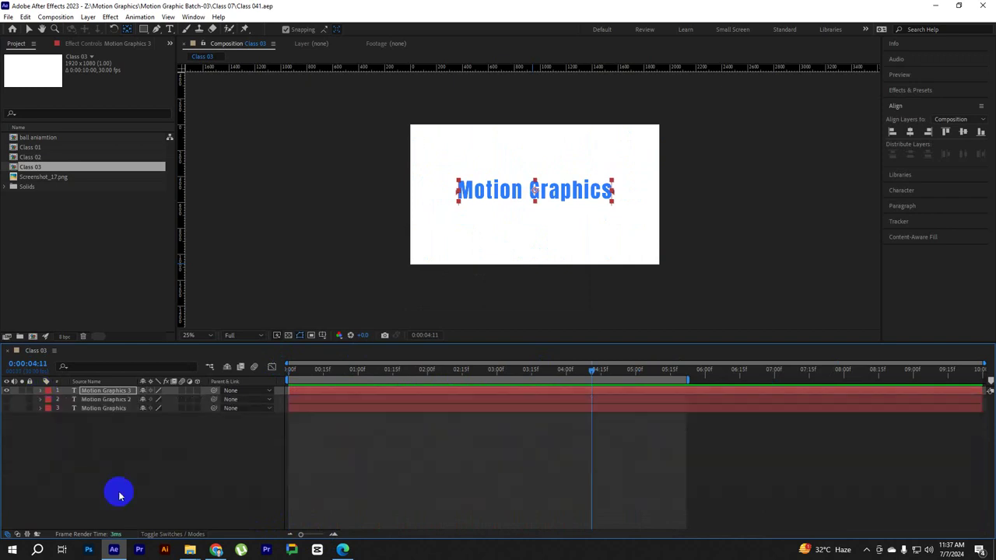
{"action": "left_click", "coordinate": [120, 495]}
Reselect Motion Graphics 3 and bring up the Animate list of text properties.
{"action": "left_click", "coordinate": [85, 390]}
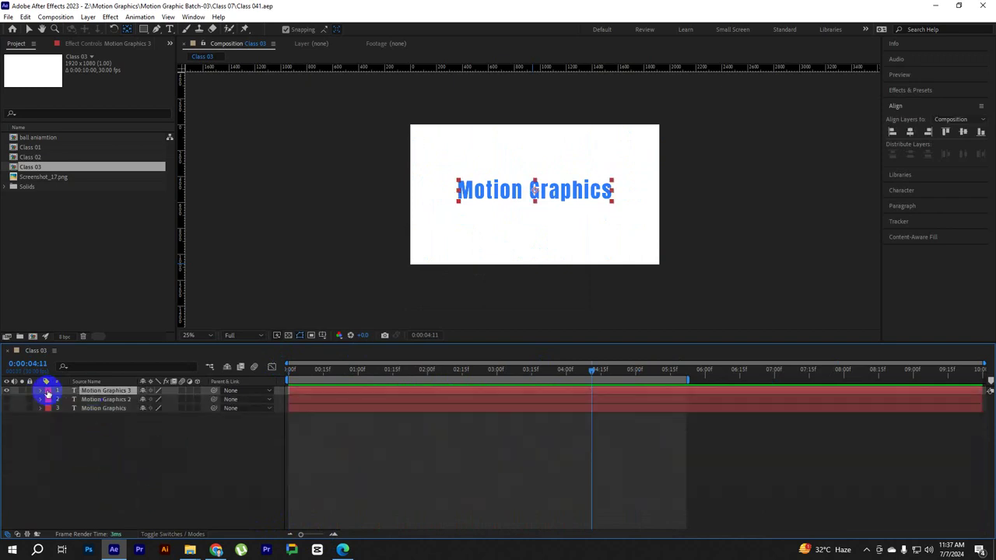
{"action": "left_click", "coordinate": [42, 390]}
{"action": "left_click", "coordinate": [50, 399]}
{"action": "left_click", "coordinate": [202, 402]}
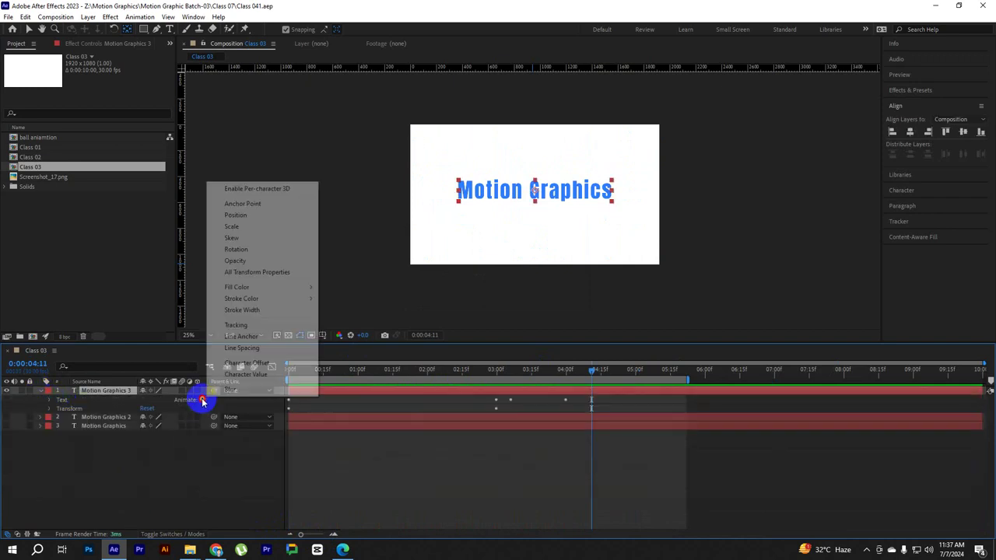
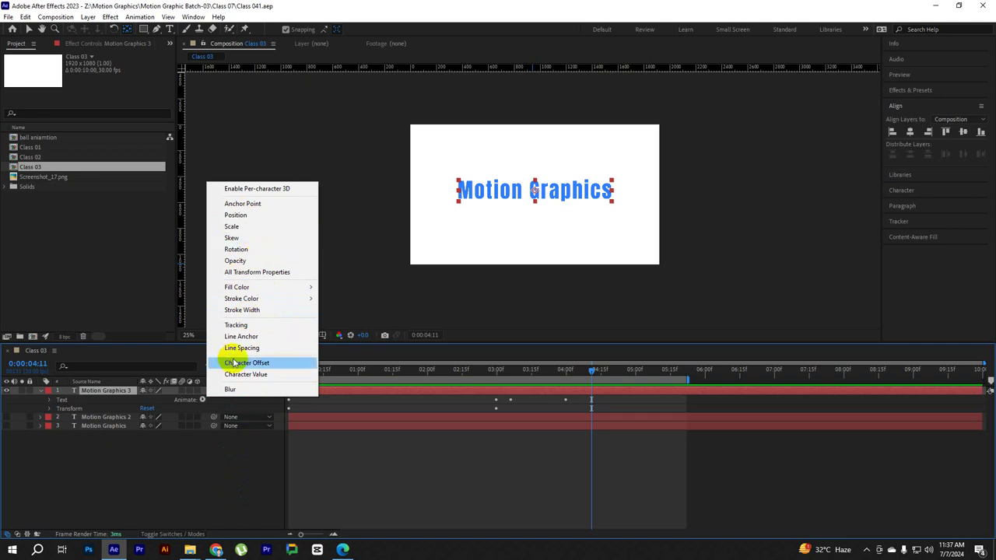
Dismiss the animator list and expand Animation Presets > Text in Effects & Presets.
{"action": "left_click_drag", "start_coordinate": [196, 500], "coordinate": [146, 469]}
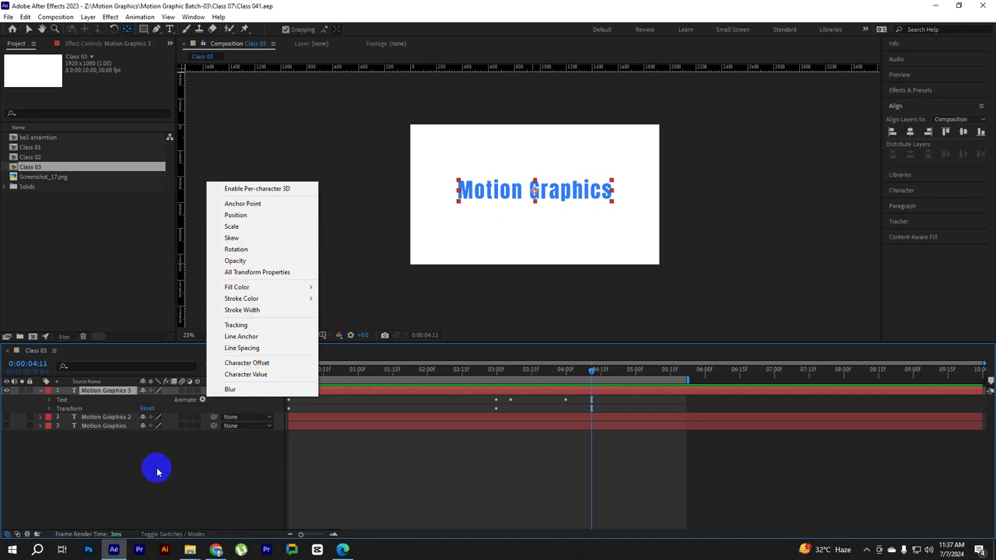
{"action": "left_click", "coordinate": [157, 471]}
{"action": "left_click", "coordinate": [907, 90]}
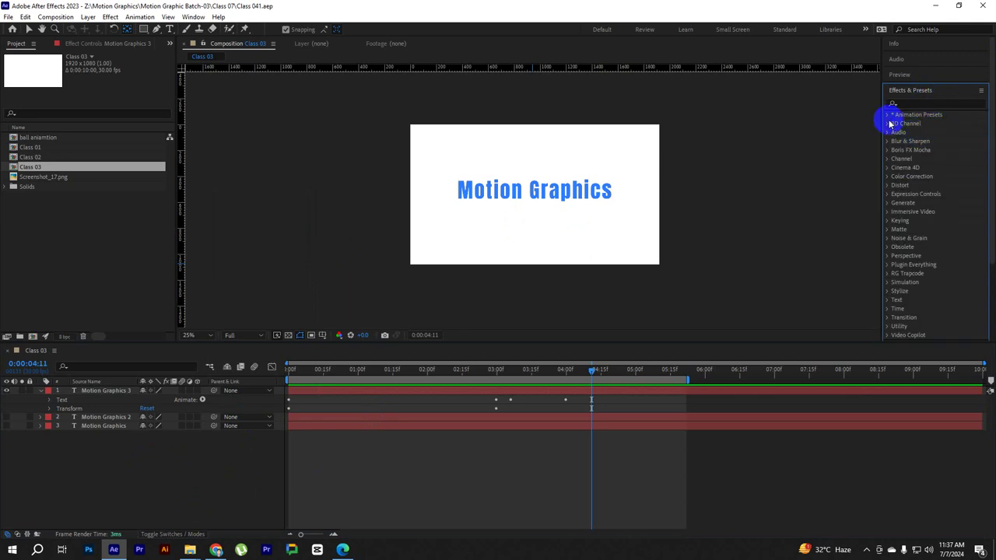
{"action": "left_click", "coordinate": [887, 115]}
{"action": "left_click", "coordinate": [898, 194]}
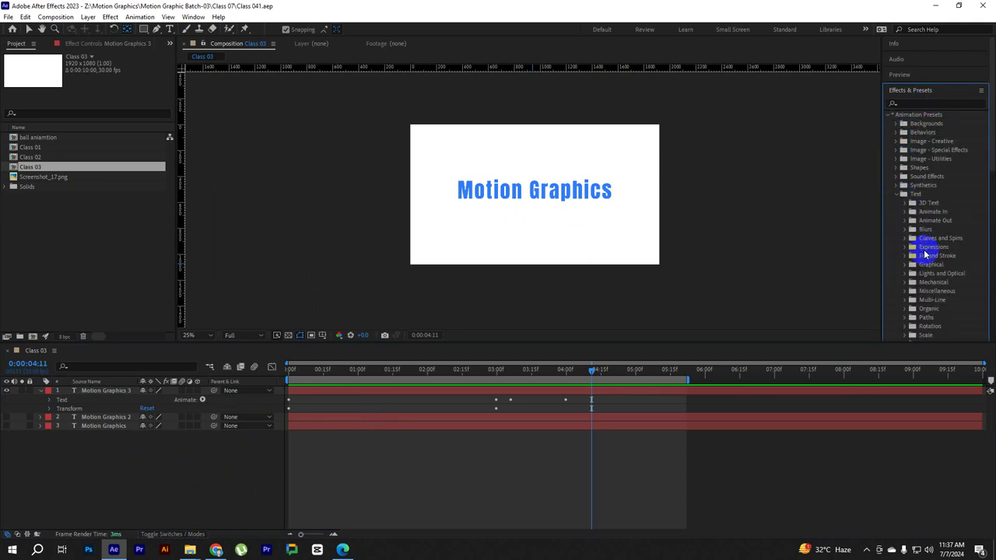
Scroll through the Text preset folders, return to 0:00:00:00 and collapse the top layer.
{"action": "scroll", "coordinate": [930, 136], "scroll_direction": "down", "scroll_amount": 1}
{"action": "scroll", "coordinate": [937, 120], "scroll_direction": "down", "scroll_amount": 3}
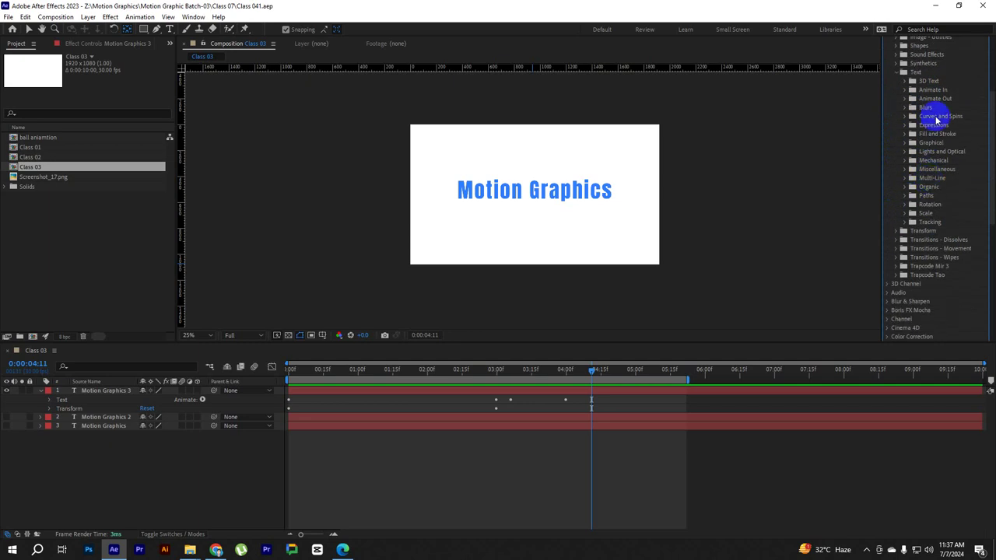
{"action": "left_click", "coordinate": [551, 215]}
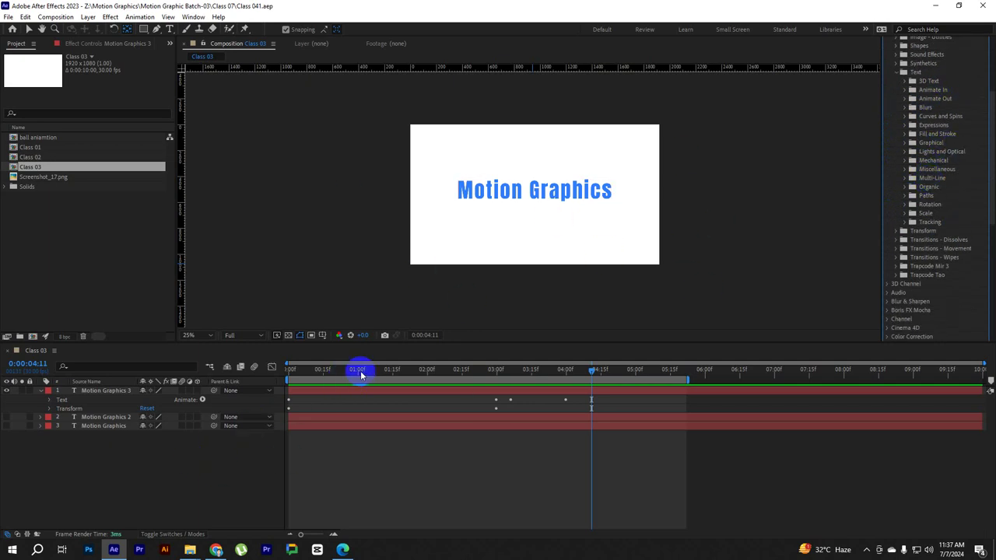
{"action": "left_click", "coordinate": [289, 369]}
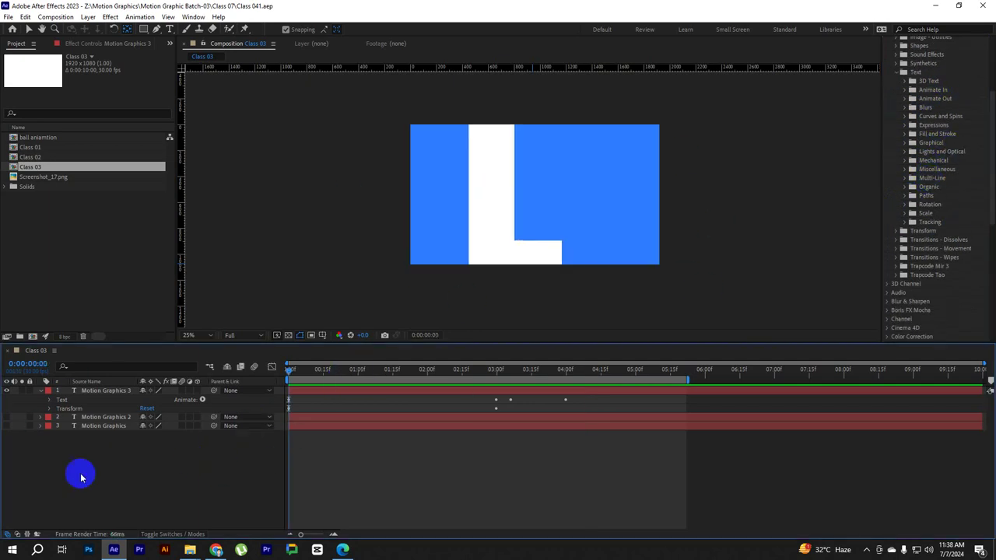
{"action": "left_click", "coordinate": [41, 390]}
Hide Motion Graphics 3, duplicate it as a visible Motion Graphics 4 and reset its transform.
{"action": "left_click", "coordinate": [6, 389]}
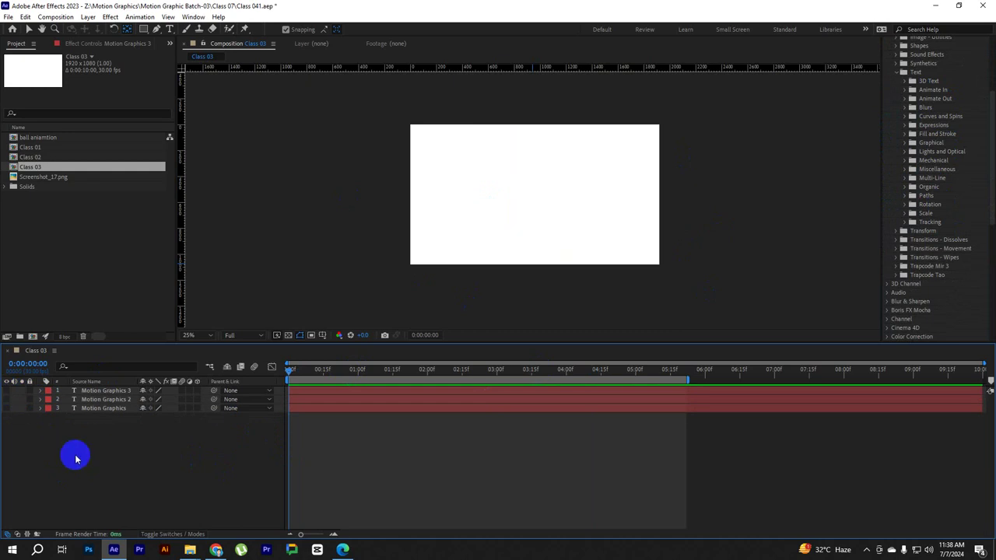
{"action": "left_click", "coordinate": [96, 390]}
{"action": "key", "text": "ctrl+d"}
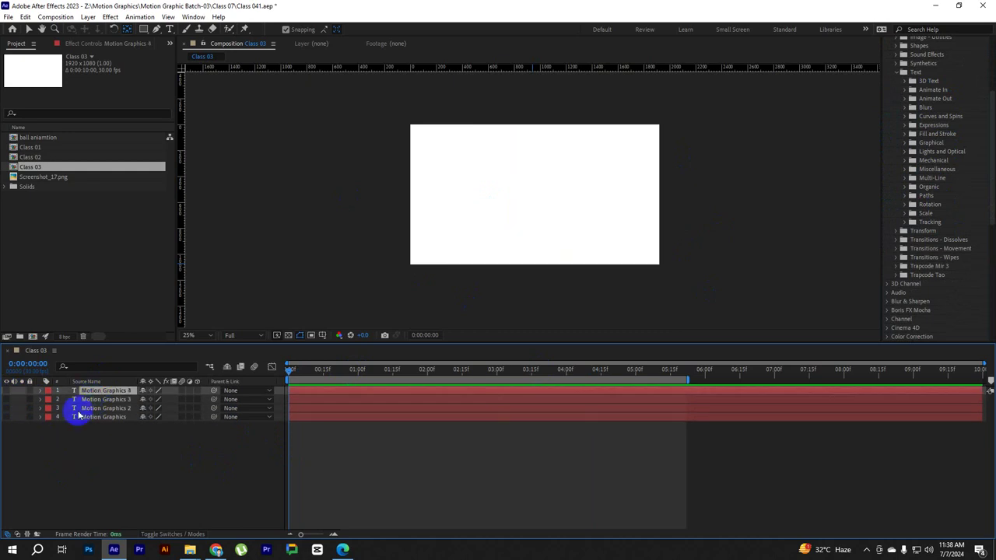
{"action": "left_click", "coordinate": [7, 390]}
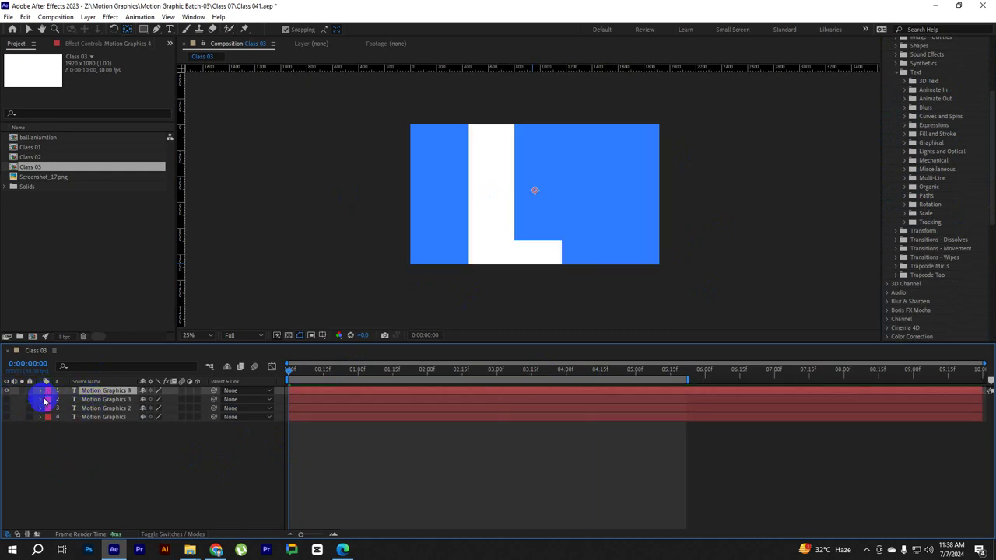
{"action": "left_click", "coordinate": [41, 389]}
{"action": "left_click", "coordinate": [147, 407]}
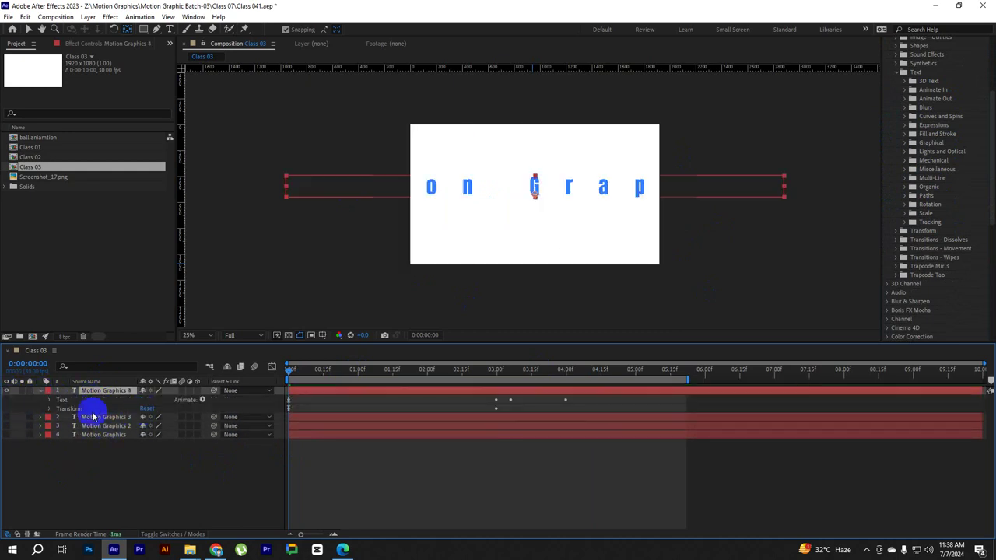
Delete Animator 1 and Animator 2 so Motion Graphics 4 shows plain text.
{"action": "left_click", "coordinate": [49, 408]}
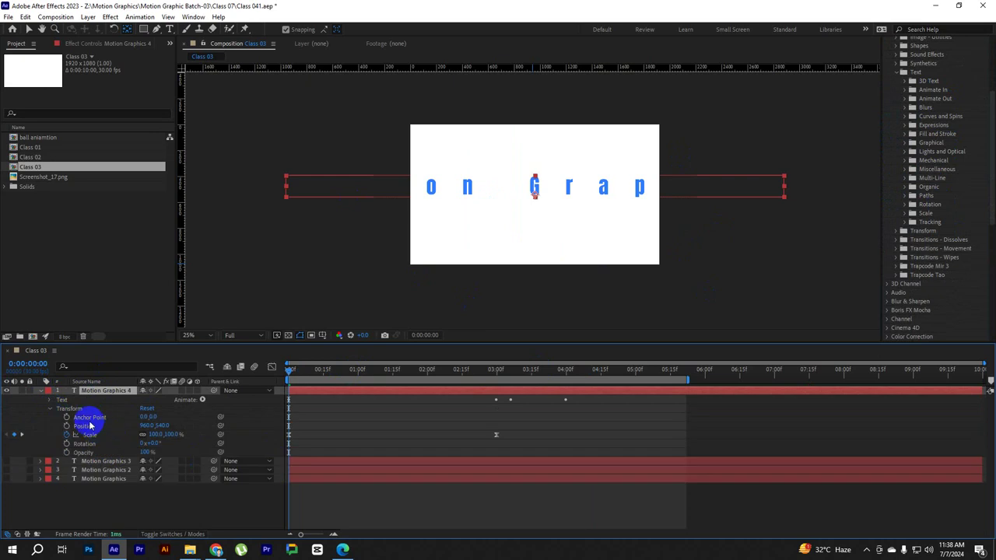
{"action": "left_click", "coordinate": [51, 399]}
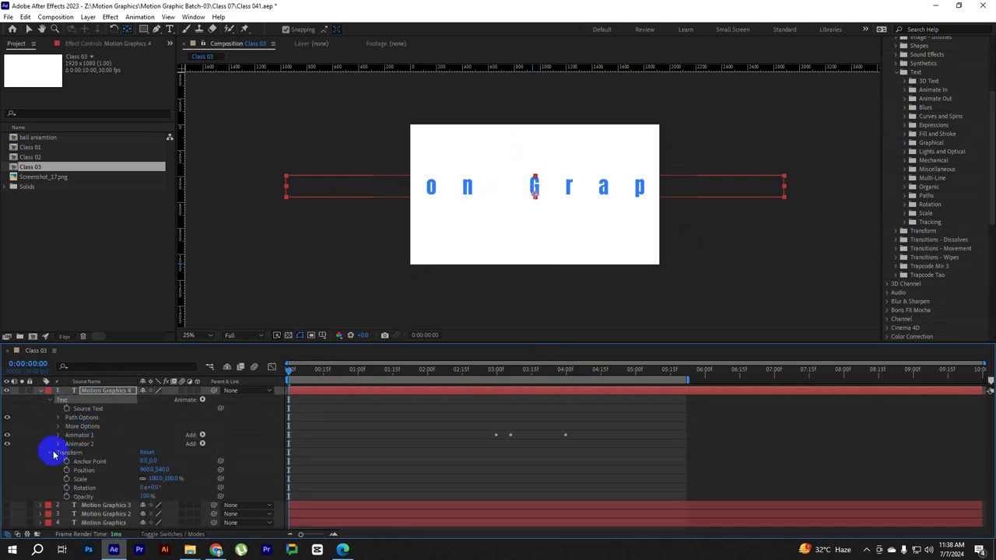
{"action": "left_click", "coordinate": [78, 444]}
{"action": "left_click", "coordinate": [84, 439], "text": "shift"}
{"action": "key", "text": "Delete"}
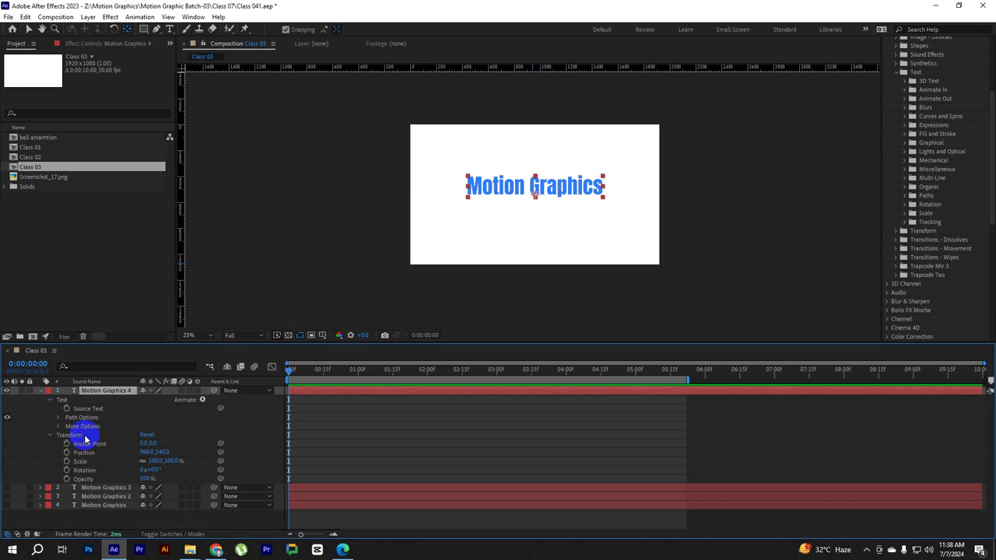
{"action": "left_click", "coordinate": [47, 440]}
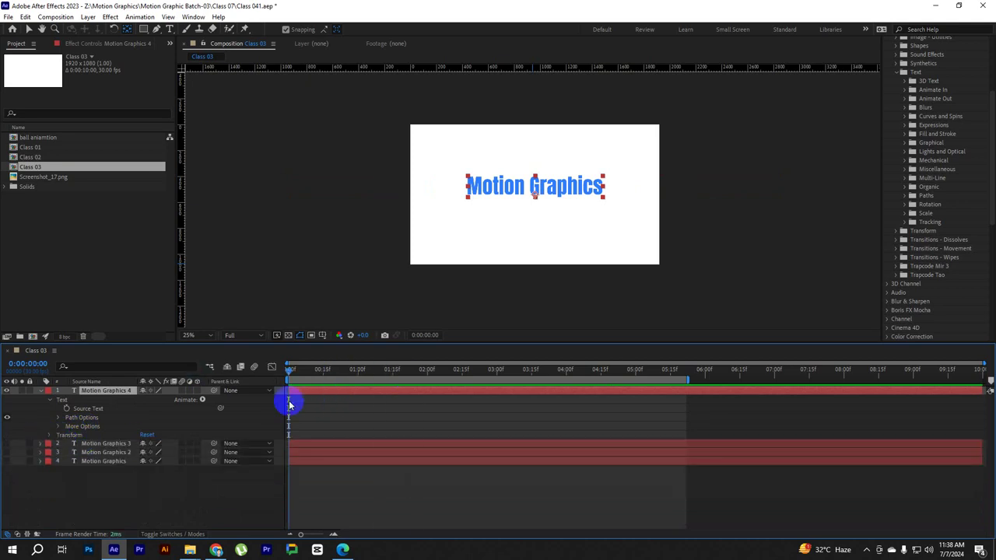
Switch to the Selection tool and reselect the Motion Graphics 4 layer.
{"action": "key", "text": "v"}
{"action": "left_click", "coordinate": [294, 523]}
{"action": "left_click", "coordinate": [326, 394]}
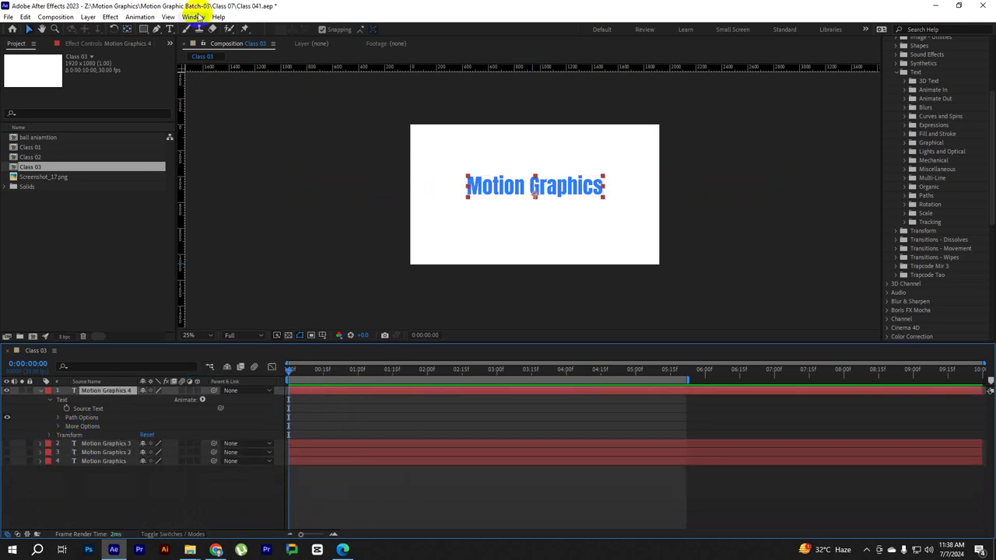
{"action": "left_click_drag", "start_coordinate": [381, 278], "coordinate": [494, 298]}
{"action": "left_click", "coordinate": [520, 182]}
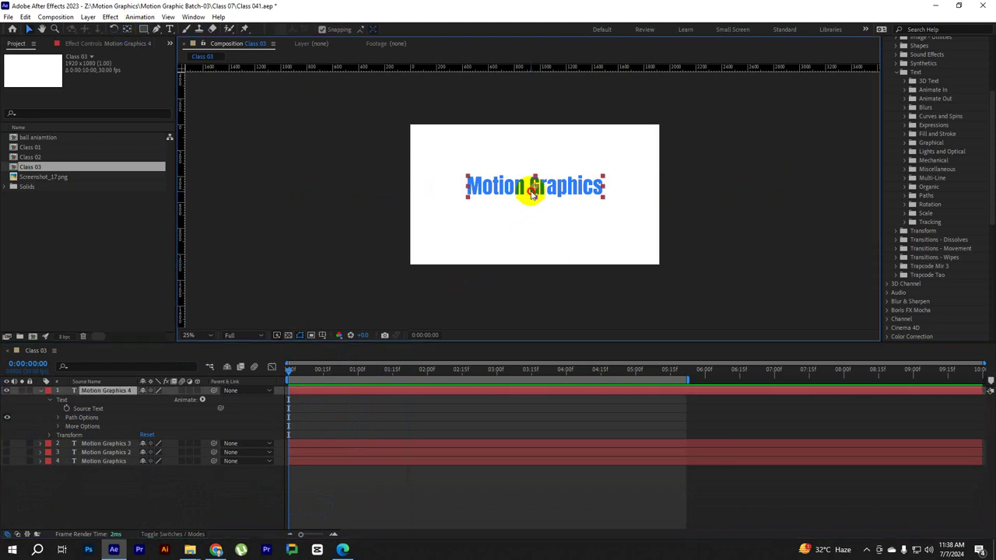
Expand Text > 3D Text presets and drag a 3D cascade preset onto Motion Graphics 4.
{"action": "left_click", "coordinate": [41, 389]}
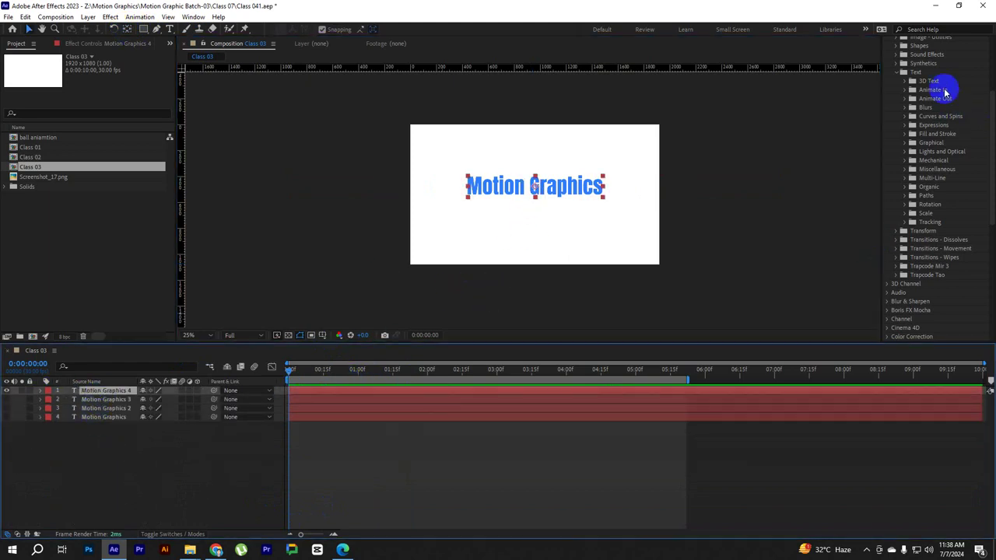
{"action": "left_click", "coordinate": [903, 81]}
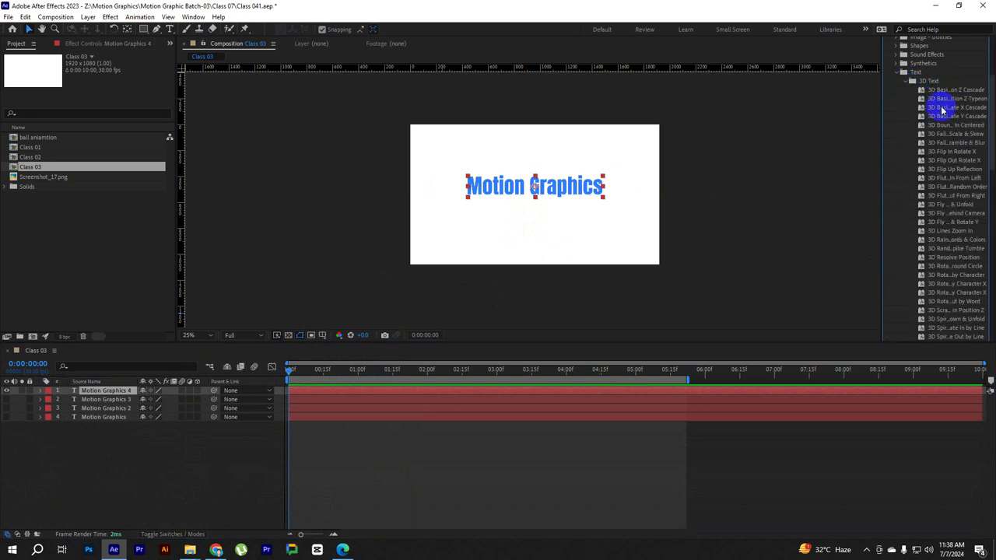
{"action": "scroll", "coordinate": [945, 148], "scroll_direction": "down", "scroll_amount": 5}
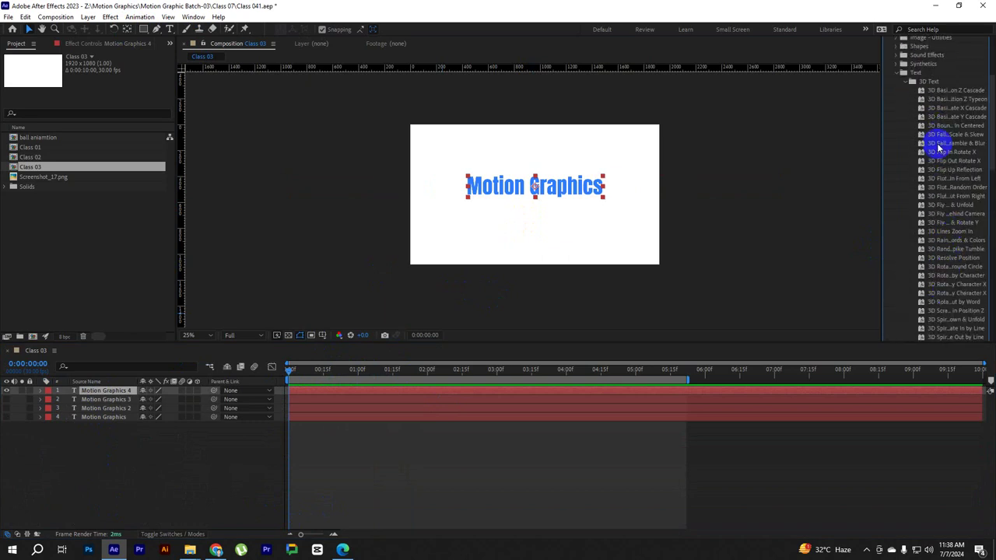
{"action": "scroll", "coordinate": [960, 202], "scroll_direction": "up", "scroll_amount": 2}
{"action": "scroll", "coordinate": [959, 214], "scroll_direction": "up", "scroll_amount": 5}
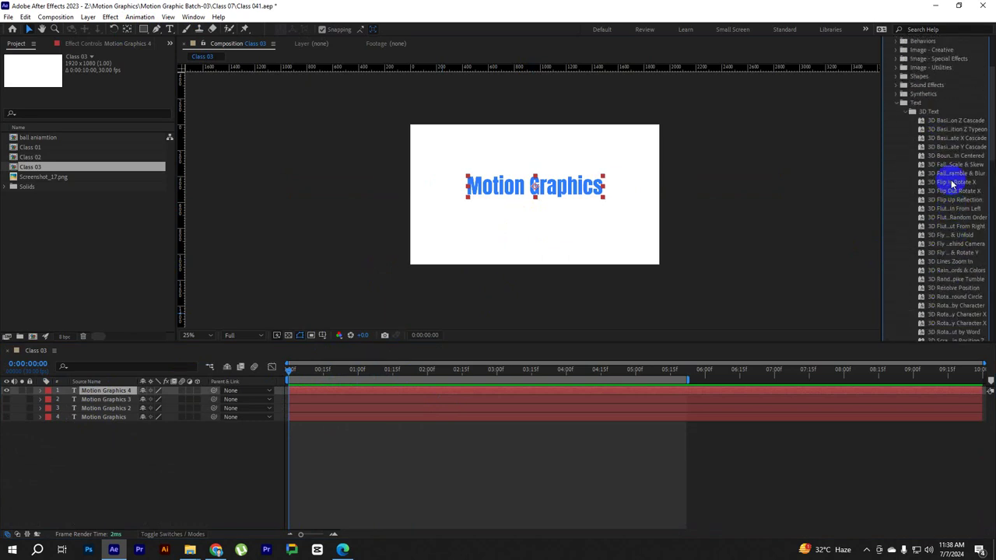
{"action": "left_click_drag", "start_coordinate": [942, 122], "coordinate": [319, 391]}
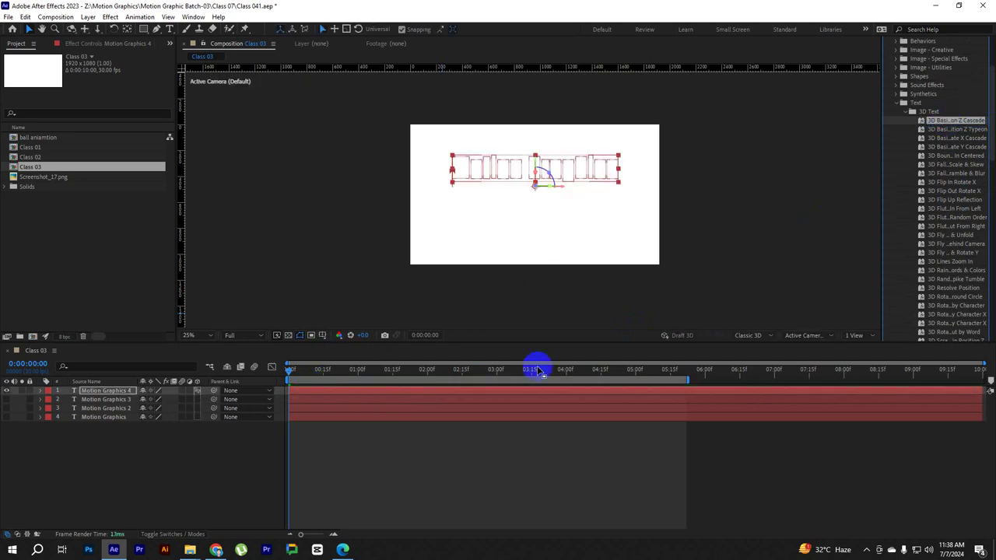
Preview the cascade animation, undo it, and reselect Motion Graphics 4.
{"action": "left_click", "coordinate": [358, 442]}
{"action": "key", "text": "space"}
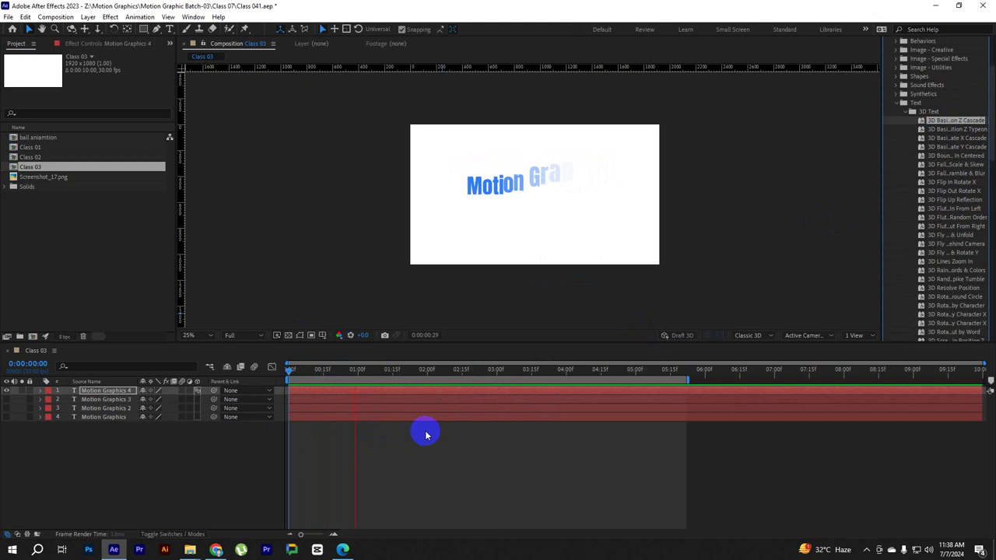
{"action": "key", "text": "space"}
{"action": "key", "text": "ctrl+z"}
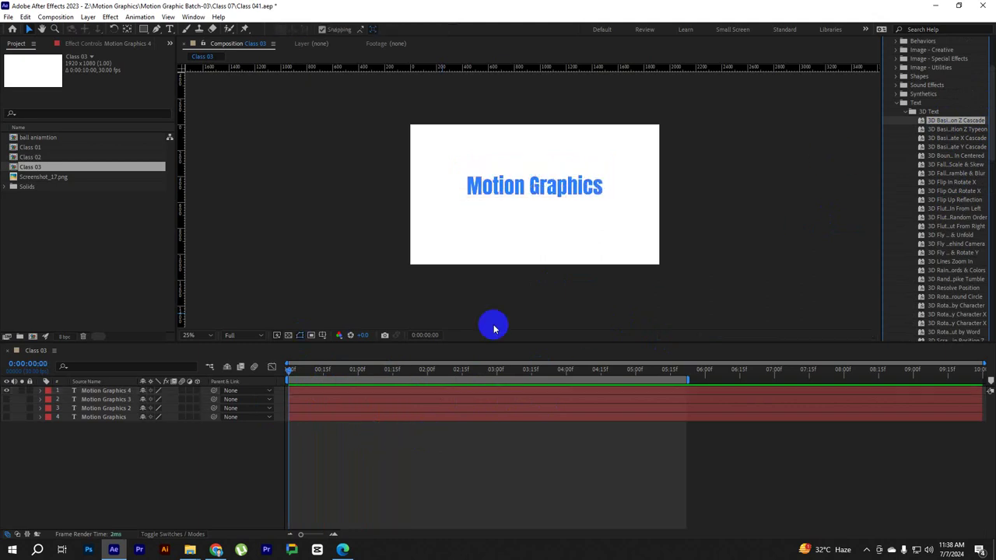
{"action": "left_click", "coordinate": [312, 391]}
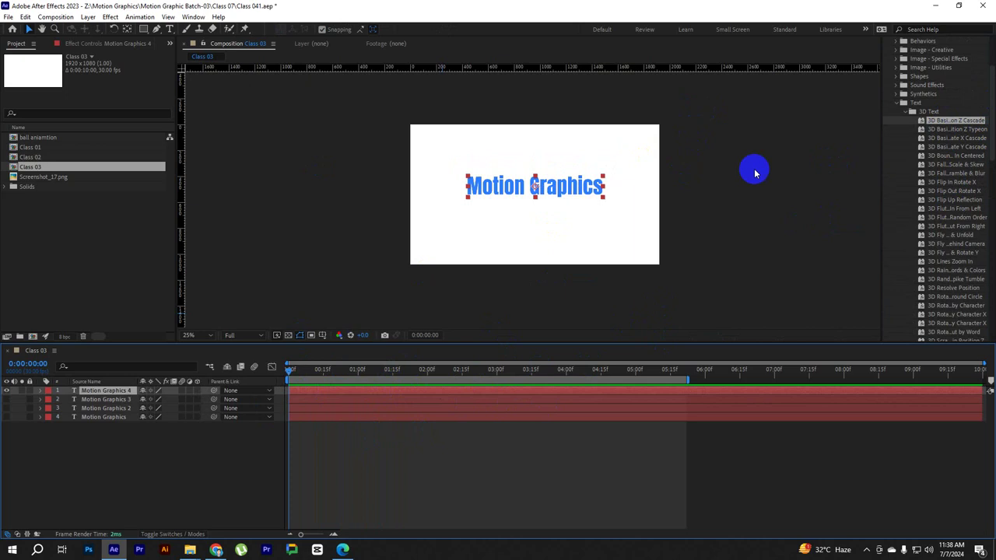
Apply the 3D type-on preset and move its last Start keyframe to one second.
{"action": "double_click", "coordinate": [943, 129]}
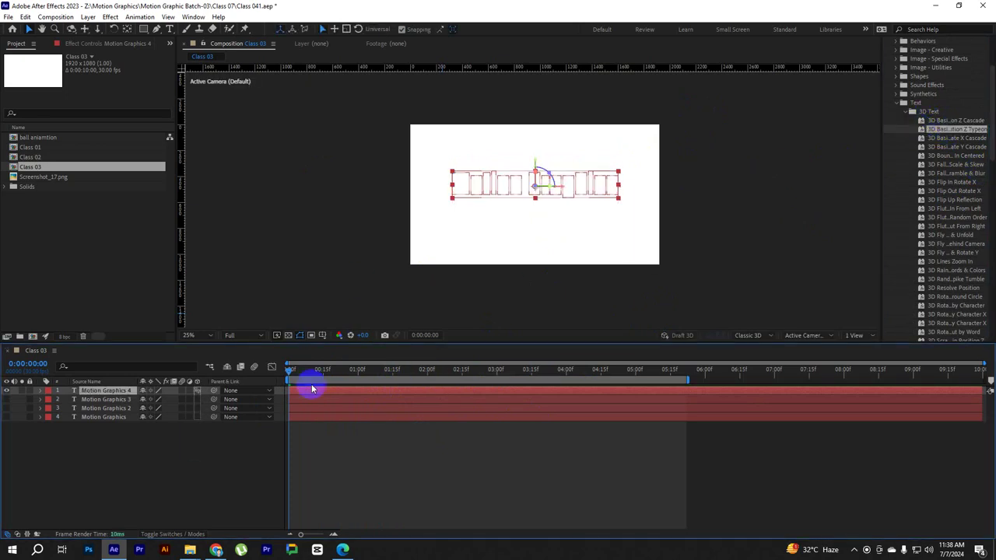
{"action": "key", "text": "u"}
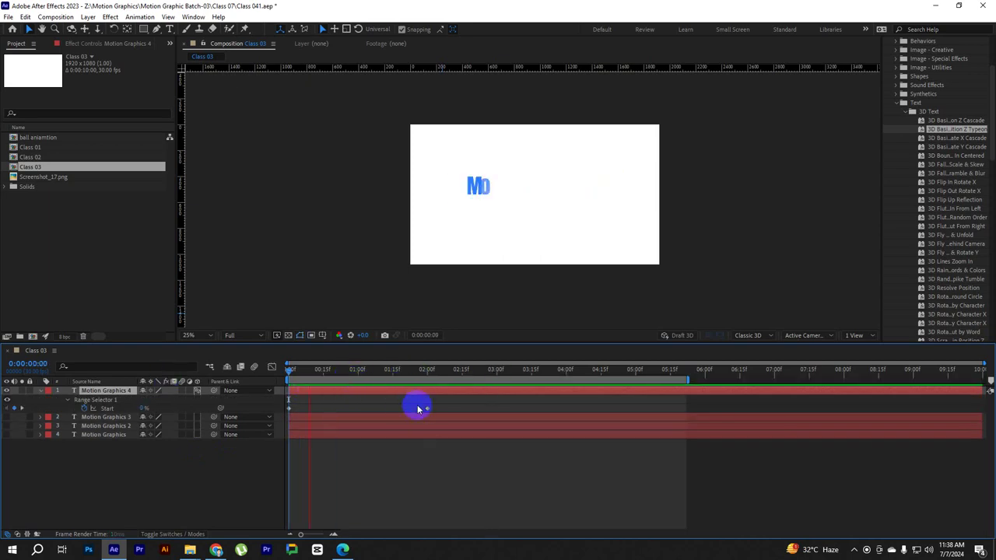
{"action": "left_click_drag", "start_coordinate": [433, 370], "coordinate": [354, 371]}
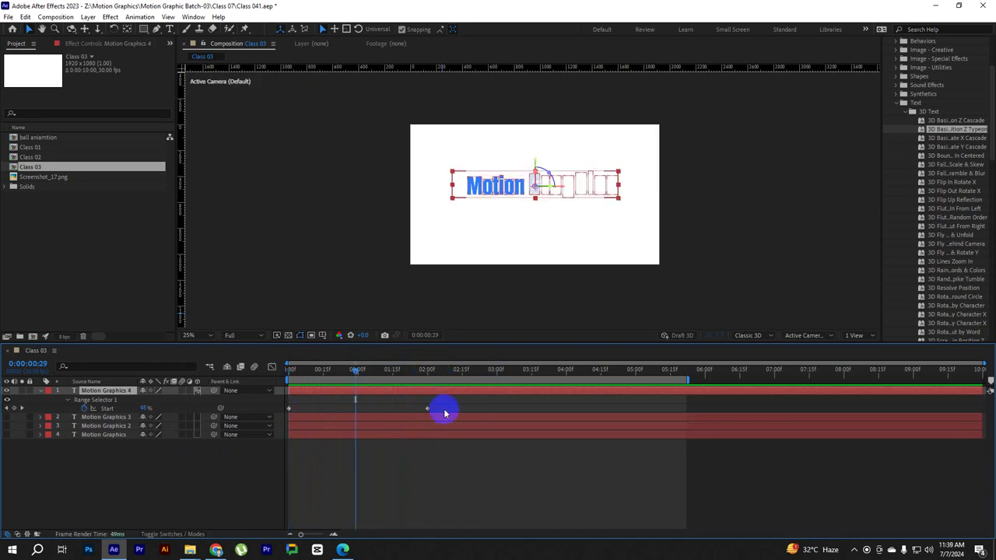
{"action": "left_click", "coordinate": [441, 411]}
{"action": "left_click_drag", "start_coordinate": [426, 410], "coordinate": [357, 407]}
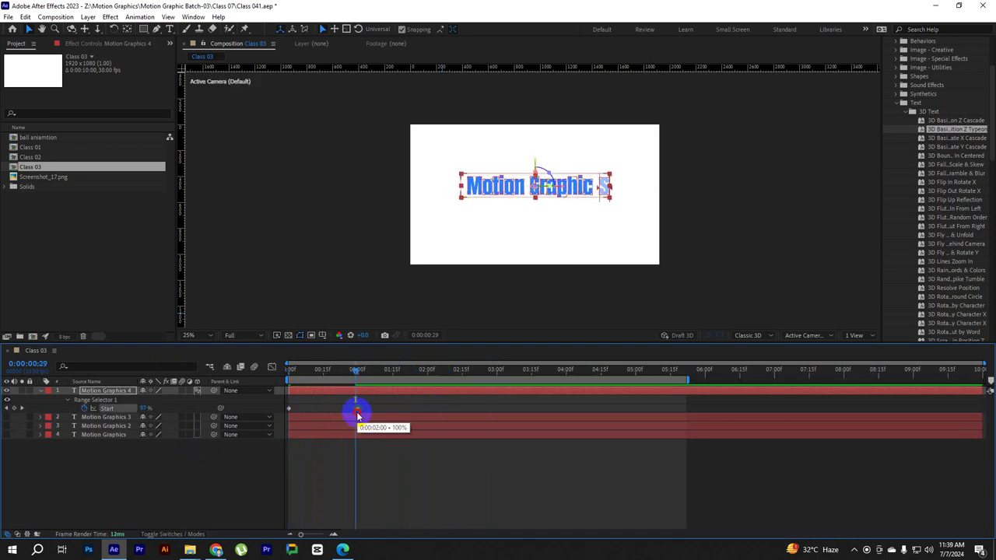
{"action": "key", "text": "Home"}
{"action": "key", "text": "space"}
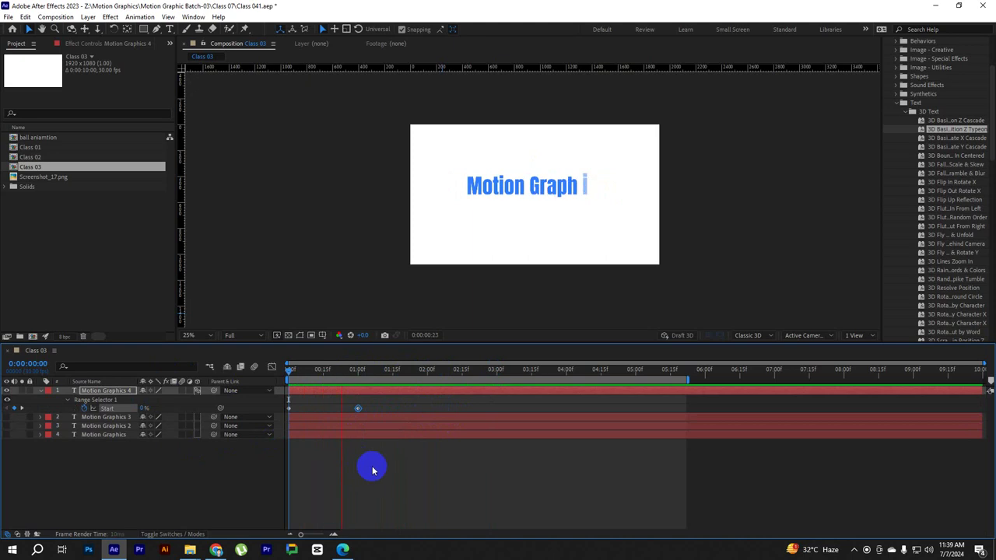
Easy Ease both Start keyframes and shape the speed graph into a sharp mid-animation peak.
{"action": "left_click_drag", "start_coordinate": [384, 400], "coordinate": [264, 416]}
{"action": "key", "text": "F9"}
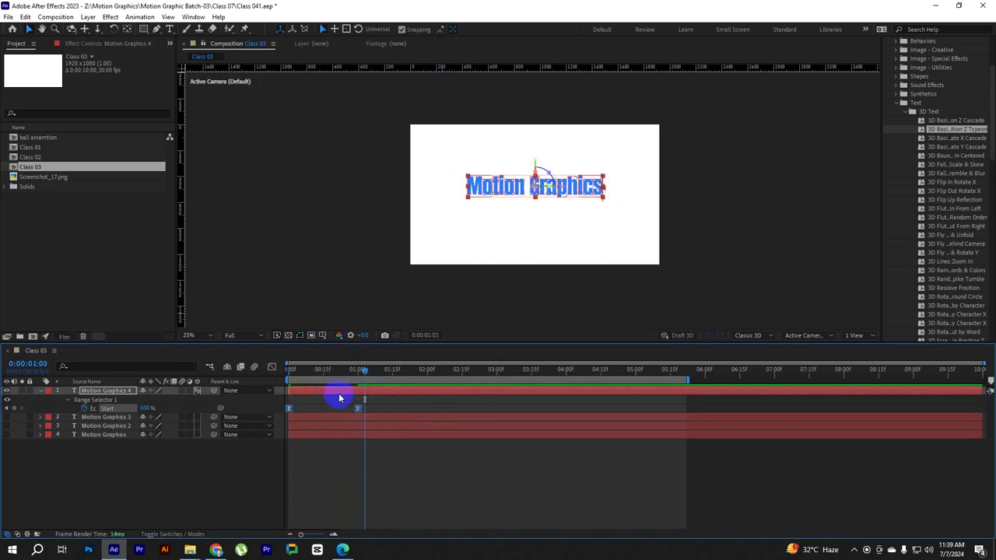
{"action": "left_click_drag", "start_coordinate": [336, 372], "coordinate": [318, 375]}
{"action": "left_click", "coordinate": [272, 366]}
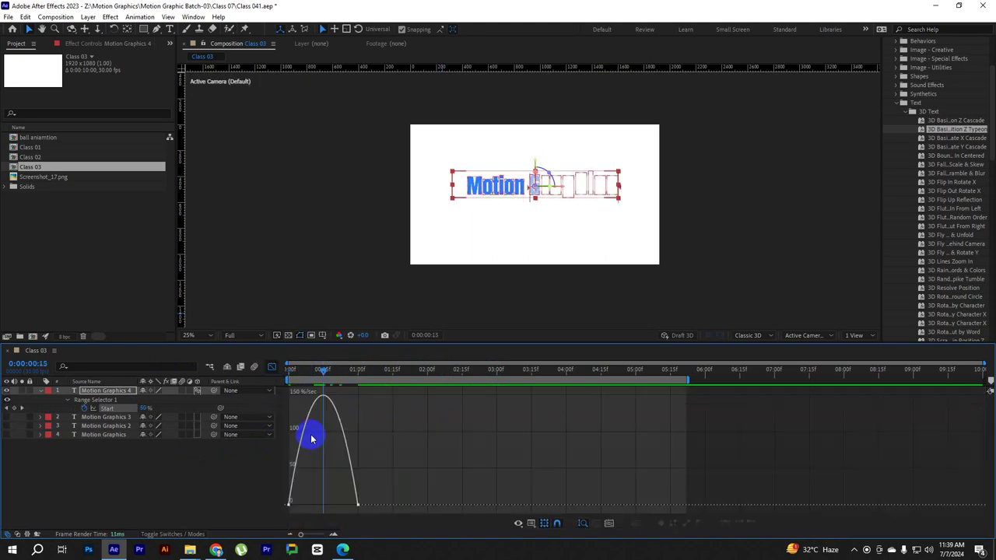
{"action": "mouse_move", "coordinate": [298, 506]}
{"action": "left_mouse_down"}
{"action": "mouse_move", "coordinate": [377, 506]}
{"action": "mouse_move", "coordinate": [333, 507]}
{"action": "left_mouse_up"}
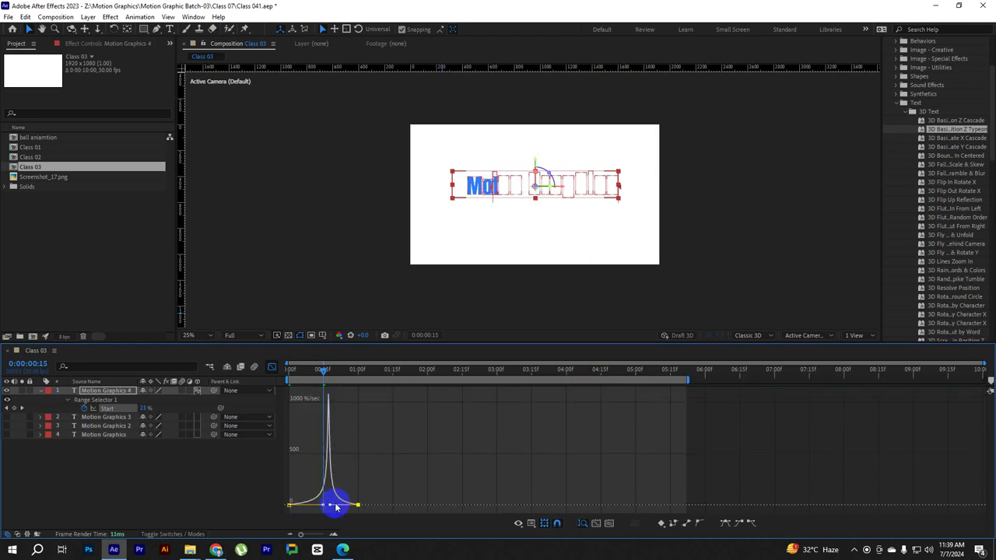
{"action": "left_click_drag", "start_coordinate": [322, 371], "coordinate": [289, 372]}
{"action": "key", "text": "space"}
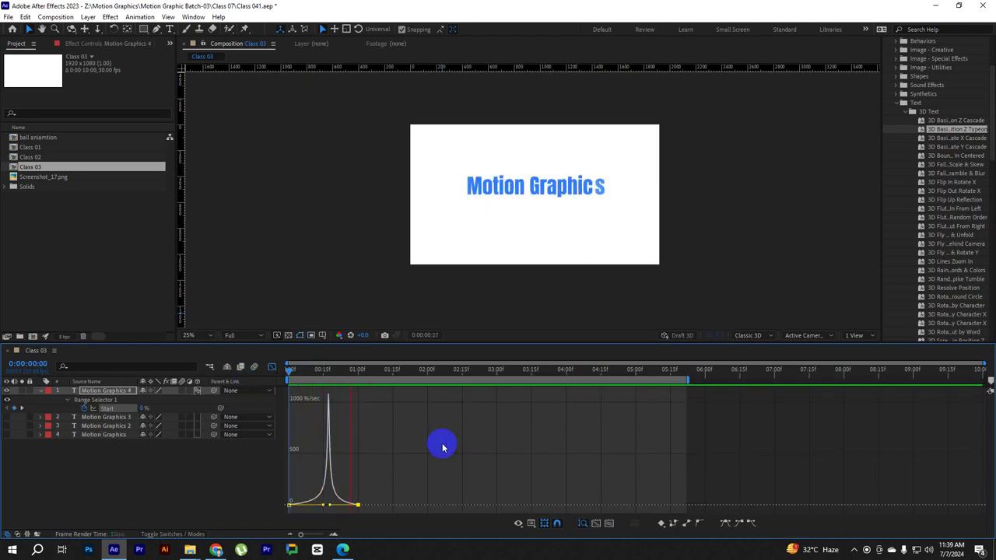
Return to layer bars, select both Start keyframes and collapse the revealed properties.
{"action": "left_click", "coordinate": [271, 366]}
{"action": "left_click_drag", "start_coordinate": [383, 410], "coordinate": [256, 412]}
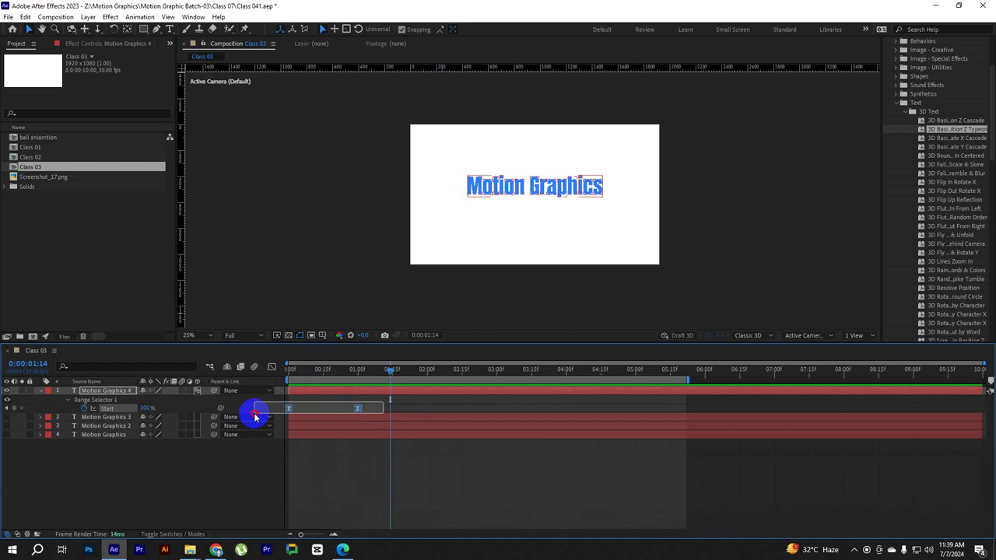
{"action": "key", "text": "u"}
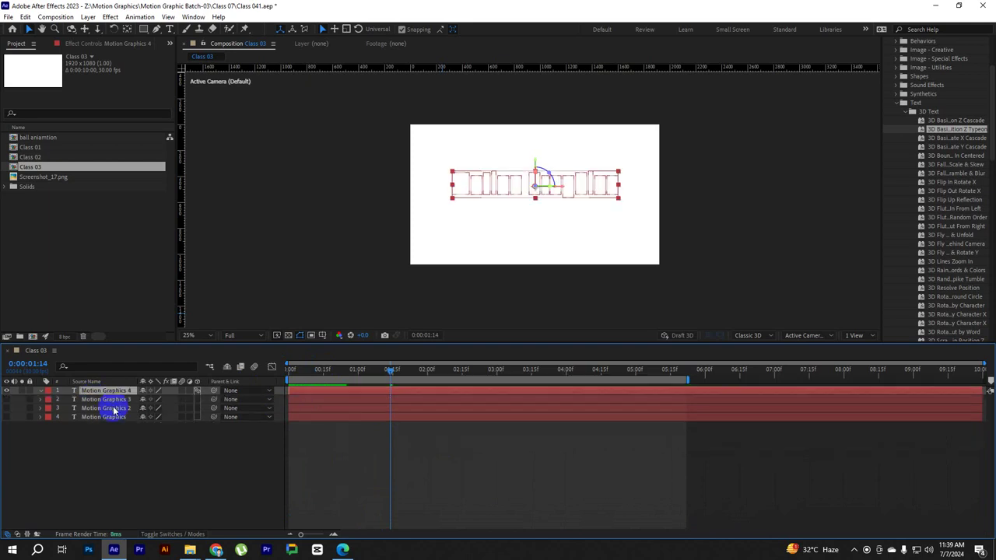
Remove Animator 1 from Motion Graphics 4 and reselect the layer.
{"action": "left_click", "coordinate": [41, 391]}
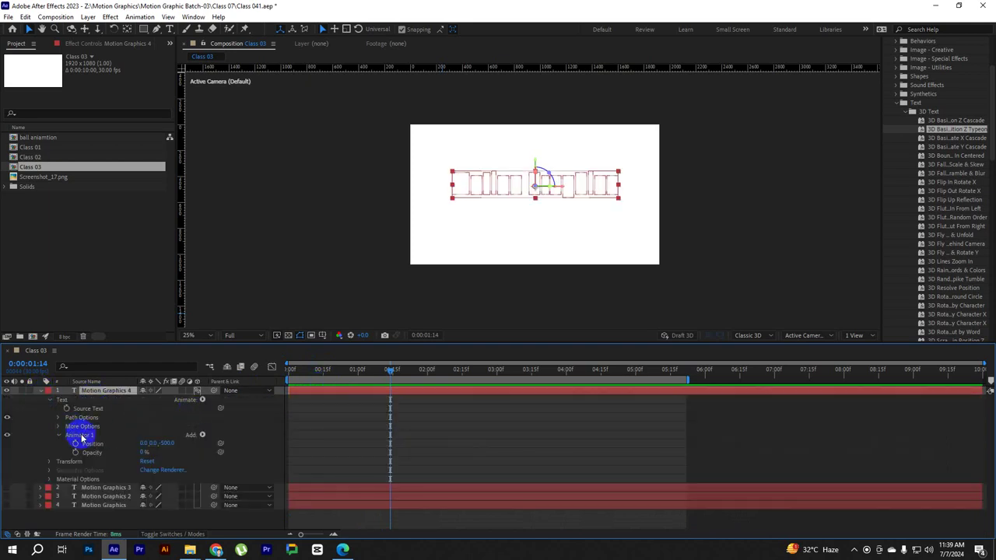
{"action": "key", "text": "Delete"}
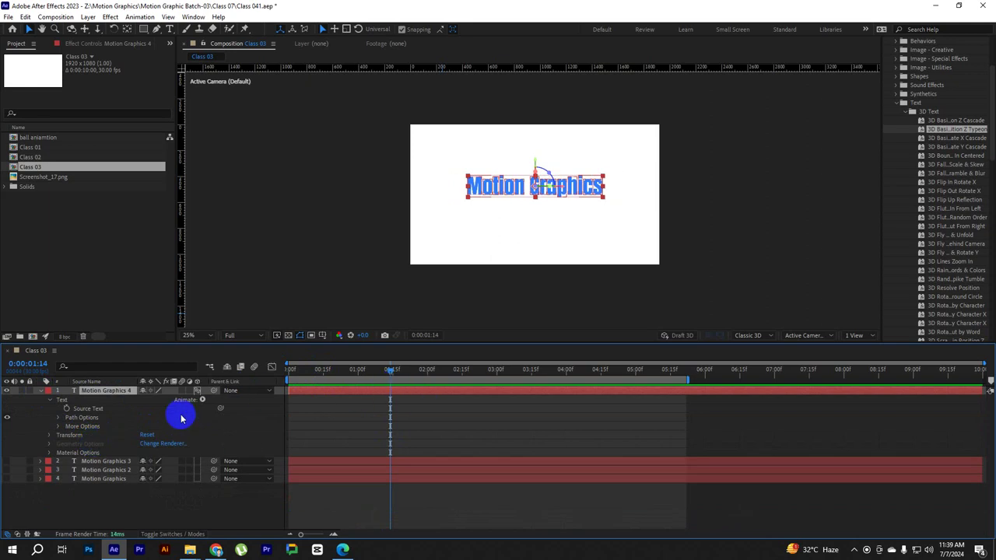
{"action": "left_click", "coordinate": [49, 399]}
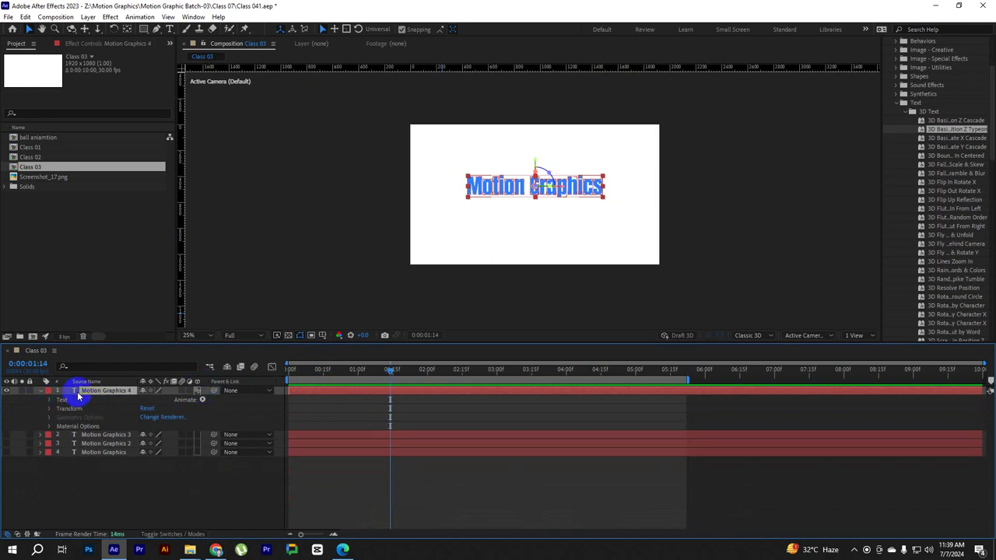
{"action": "left_click", "coordinate": [350, 471]}
{"action": "left_click", "coordinate": [388, 397]}
Apply the 3D Fly & Unfold preset to the title, stopping the preview at 2:14.
{"action": "left_click_drag", "start_coordinate": [387, 367], "coordinate": [169, 399]}
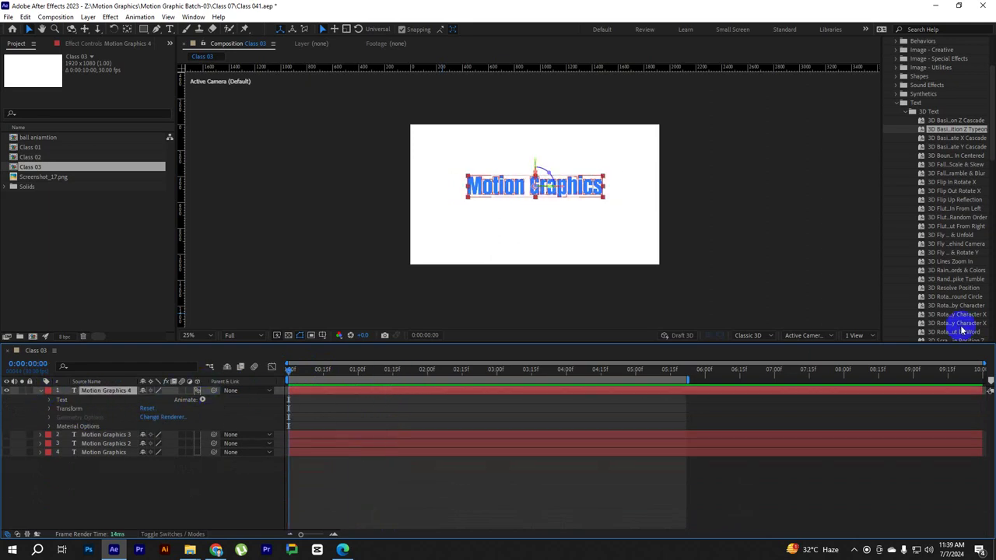
{"action": "scroll", "coordinate": [972, 202], "scroll_direction": "down", "scroll_amount": 2}
{"action": "scroll", "coordinate": [964, 189], "scroll_direction": "down", "scroll_amount": 2}
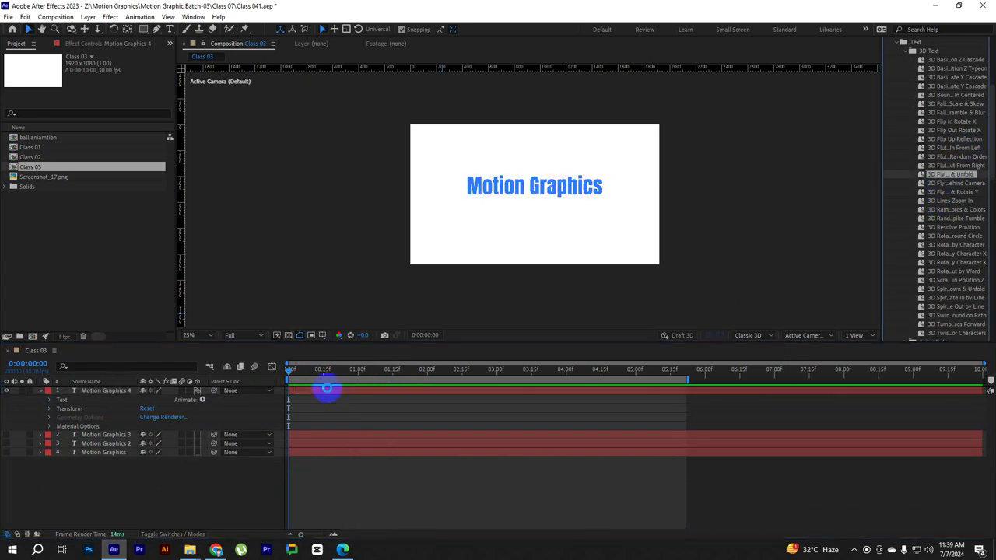
{"action": "left_click_drag", "start_coordinate": [950, 176], "coordinate": [322, 390]}
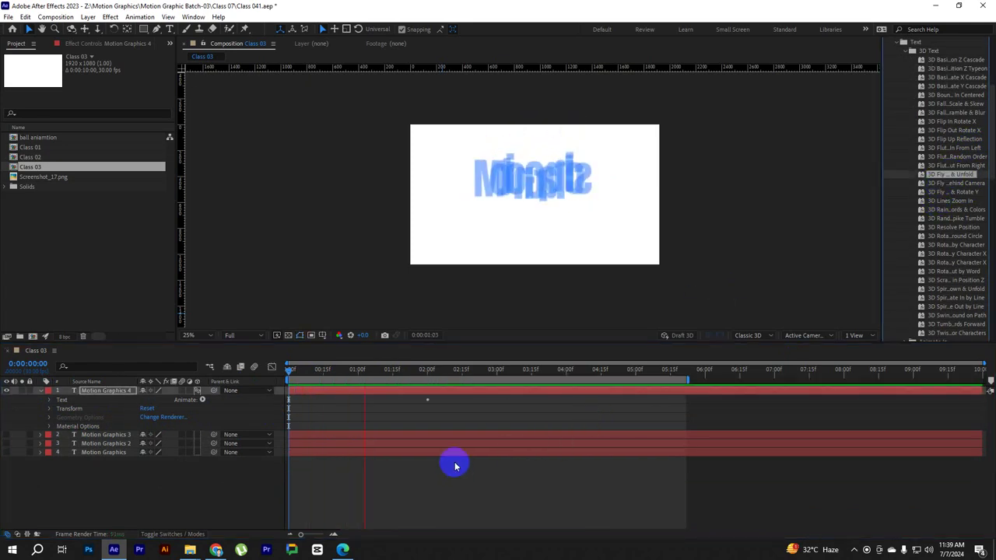
{"action": "left_click", "coordinate": [441, 391]}
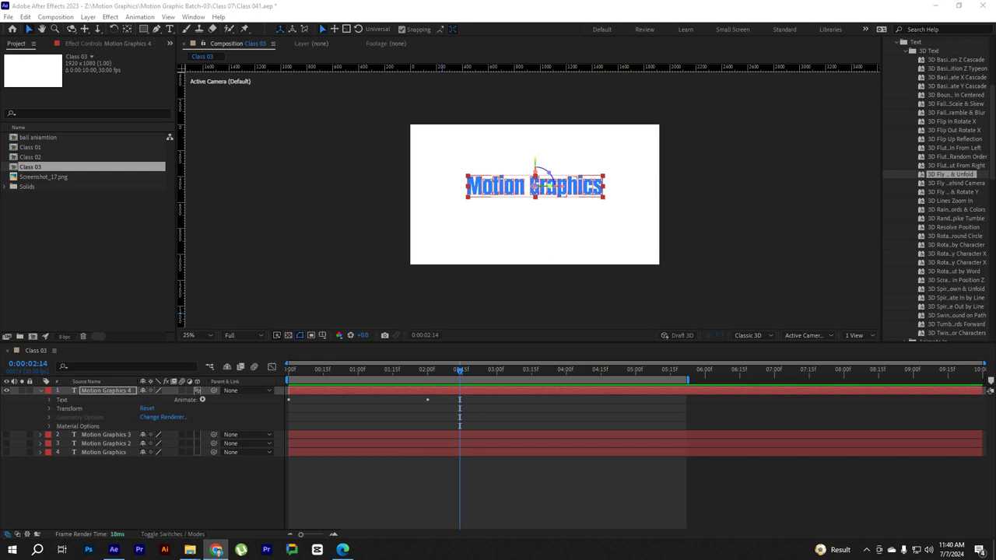
{"action": "left_click", "coordinate": [217, 550]}
Maximize Chrome, mute the kinetic typography video and restart it from the beginning.
{"action": "left_click_drag", "start_coordinate": [544, 105], "coordinate": [449, 34]}
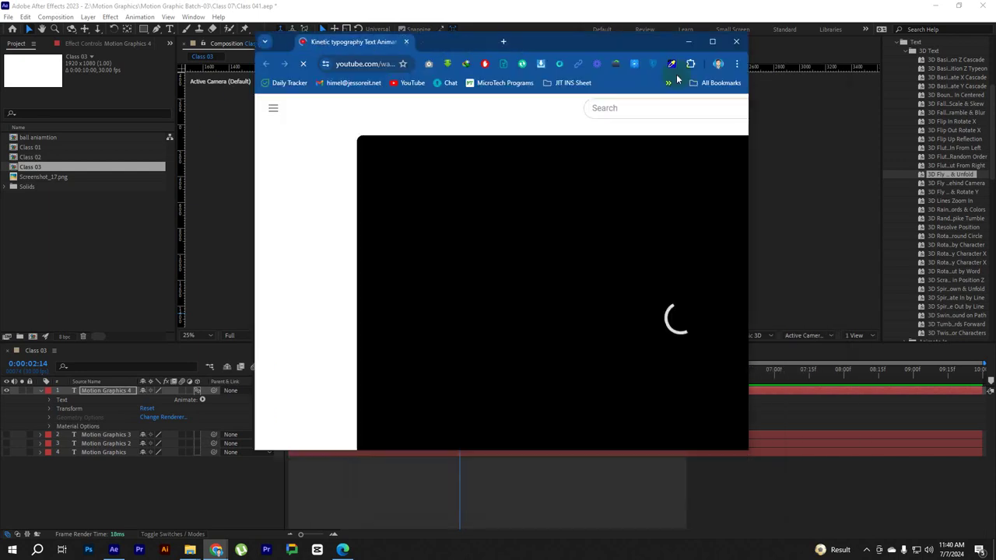
{"action": "left_click", "coordinate": [716, 40]}
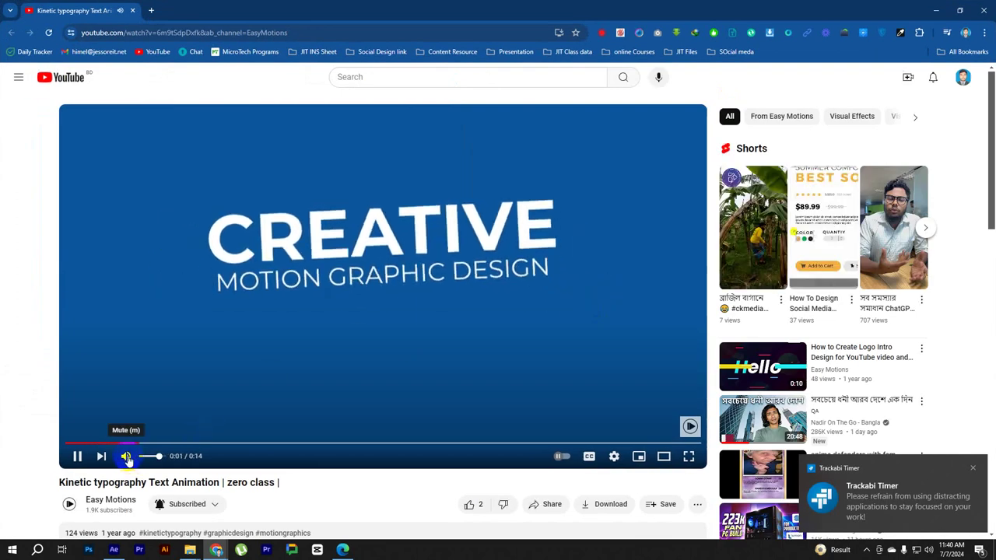
{"action": "left_click", "coordinate": [126, 456]}
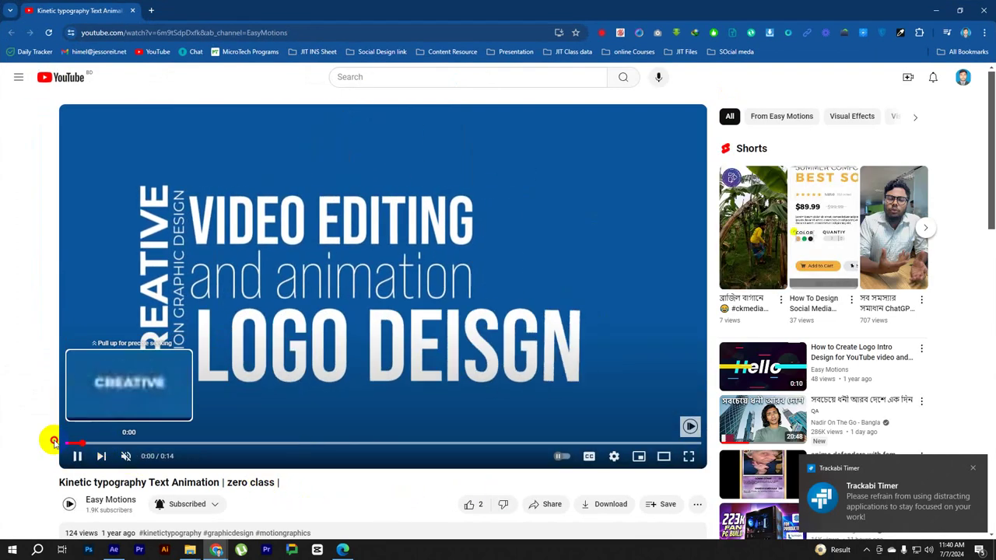
{"action": "left_click", "coordinate": [67, 444]}
{"action": "left_click", "coordinate": [78, 458]}
{"action": "left_click", "coordinate": [67, 443]}
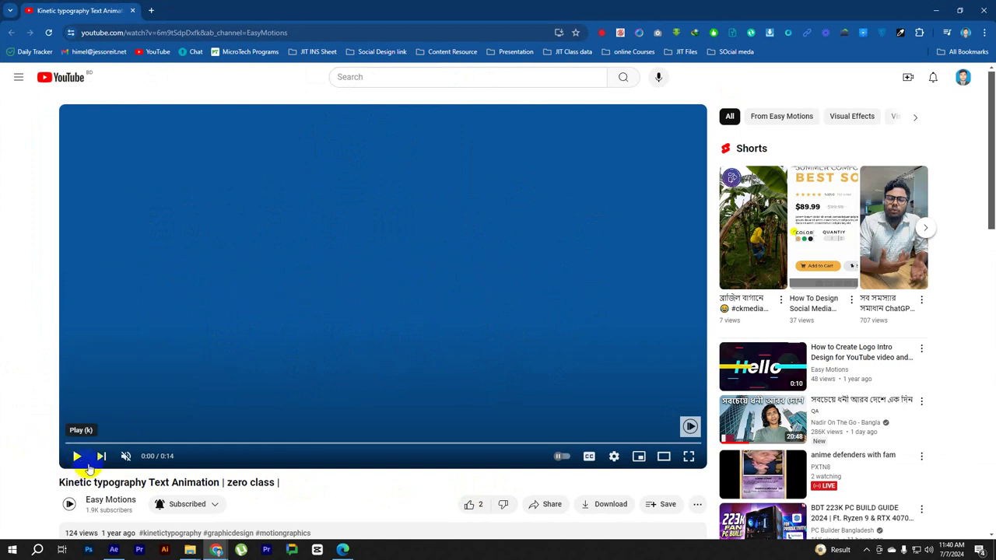
{"action": "left_click", "coordinate": [77, 458]}
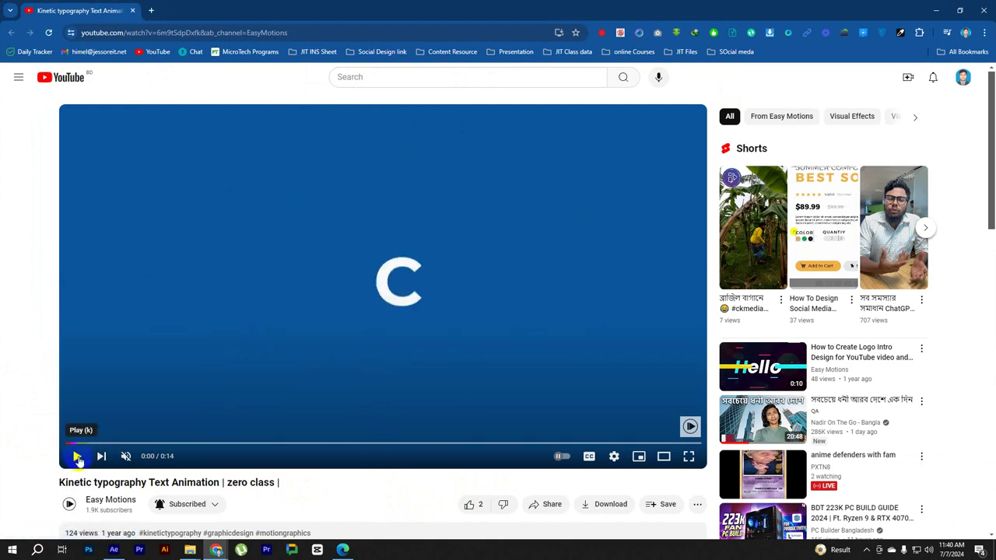
Pause the video at the subtitle, the rotated CREATIVE title and the second title line.
{"action": "left_click", "coordinate": [77, 457]}
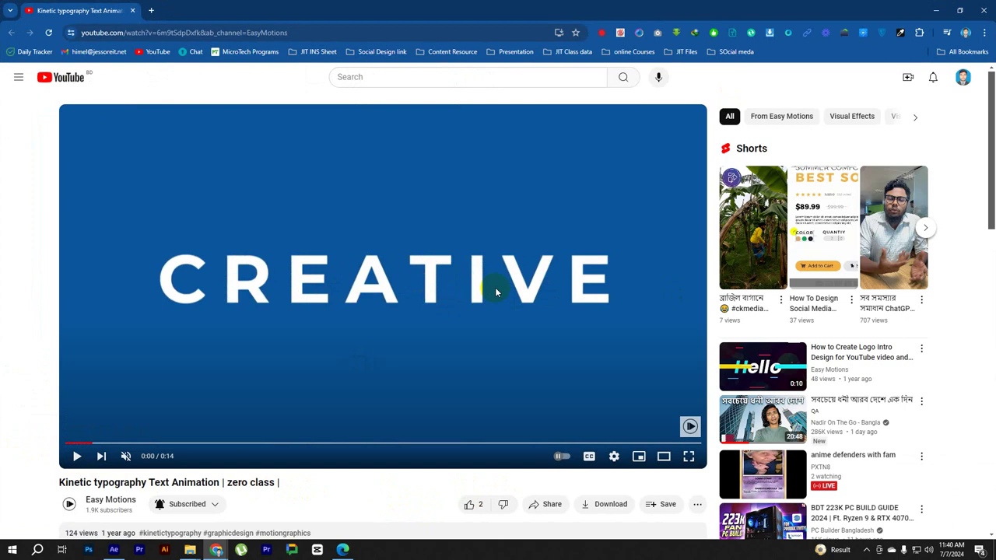
{"action": "left_click", "coordinate": [76, 457]}
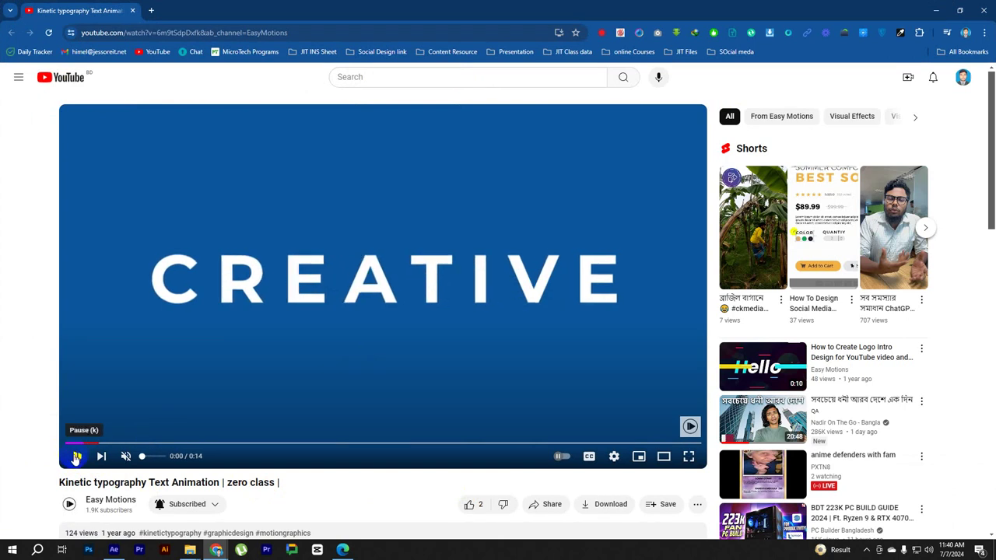
{"action": "left_click", "coordinate": [75, 458]}
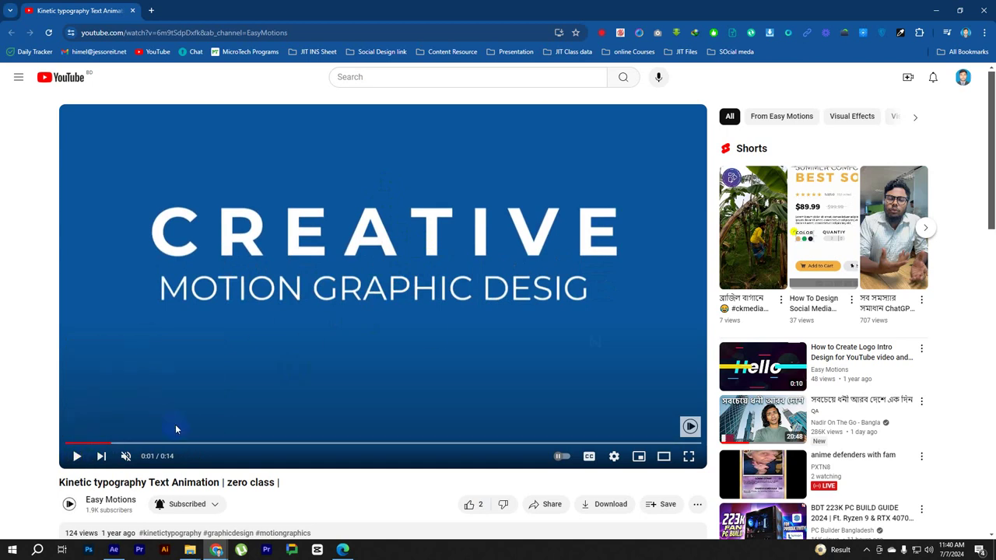
{"action": "left_click", "coordinate": [76, 457]}
{"action": "left_click", "coordinate": [77, 456]}
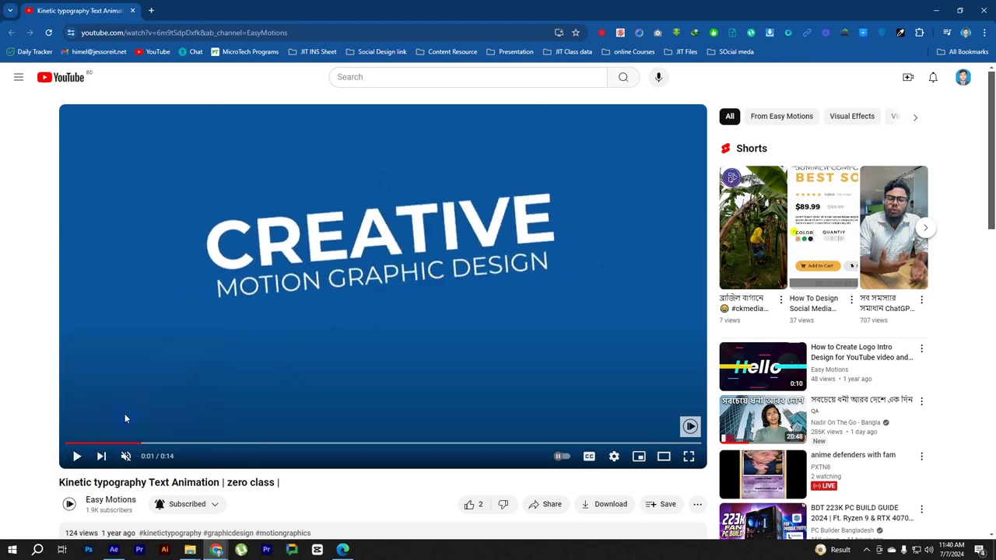
{"action": "left_click", "coordinate": [75, 457]}
{"action": "left_click", "coordinate": [75, 457]}
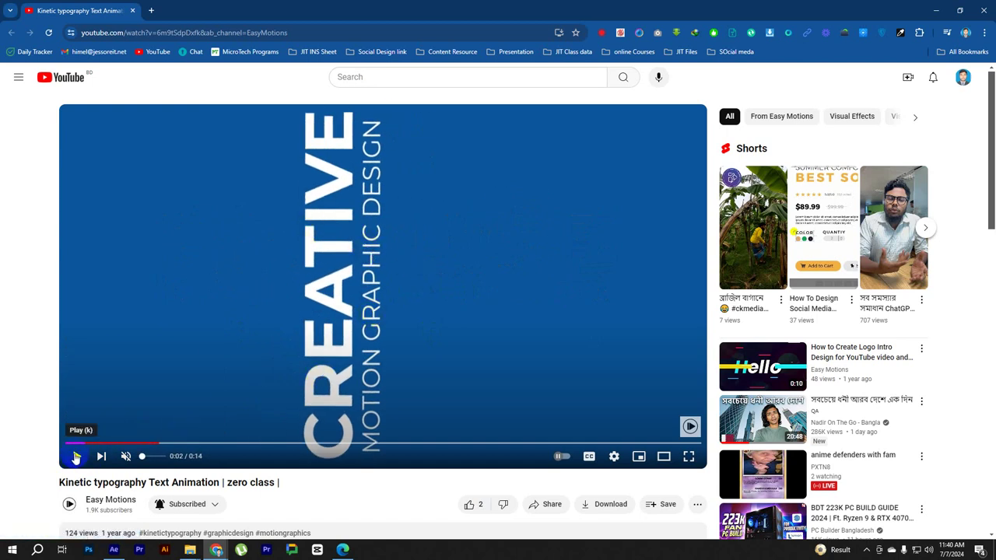
{"action": "left_click", "coordinate": [75, 457]}
{"action": "left_click", "coordinate": [382, 326]}
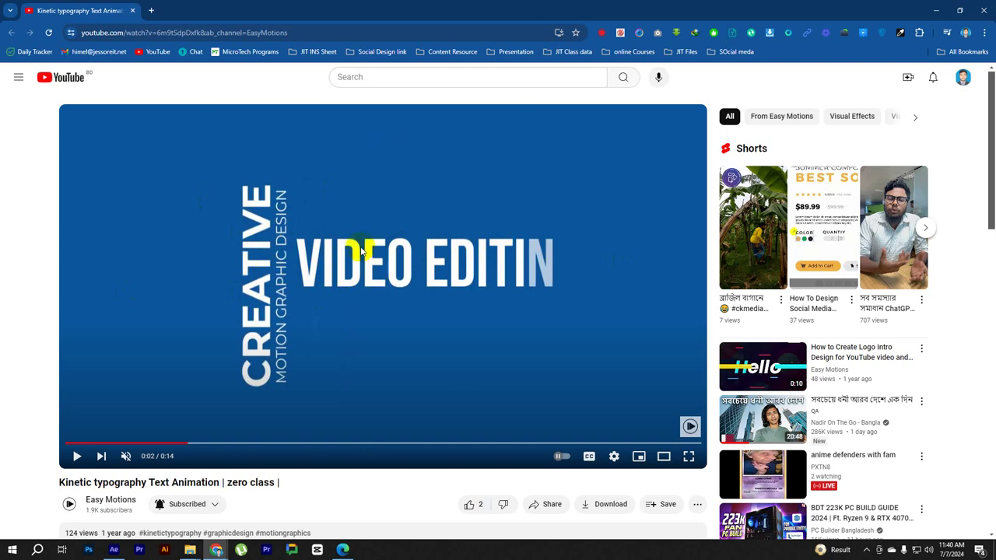
Step back to pause on the 'and animation' line, let it play, and return to After Effects.
{"action": "left_click", "coordinate": [144, 444]}
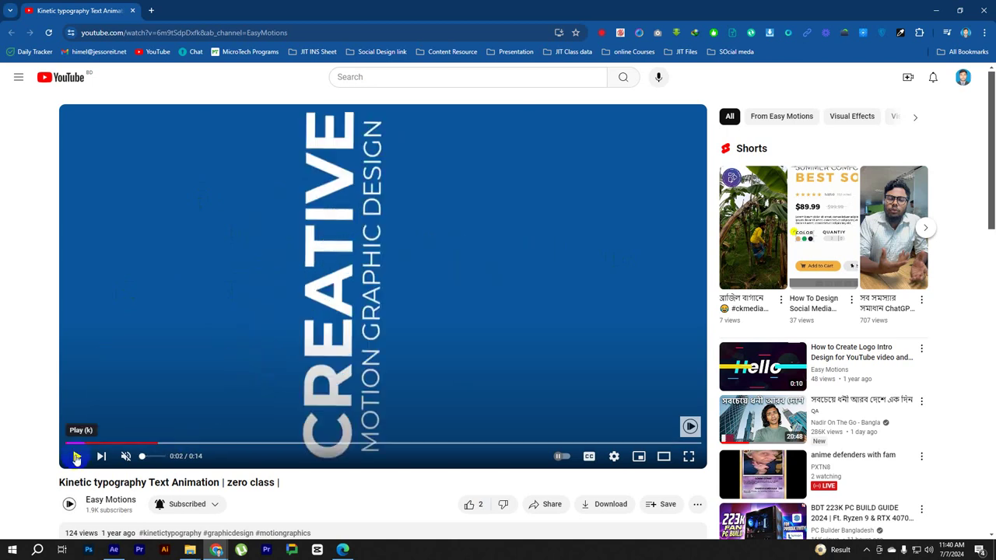
{"action": "left_click", "coordinate": [77, 456]}
{"action": "left_click", "coordinate": [77, 456]}
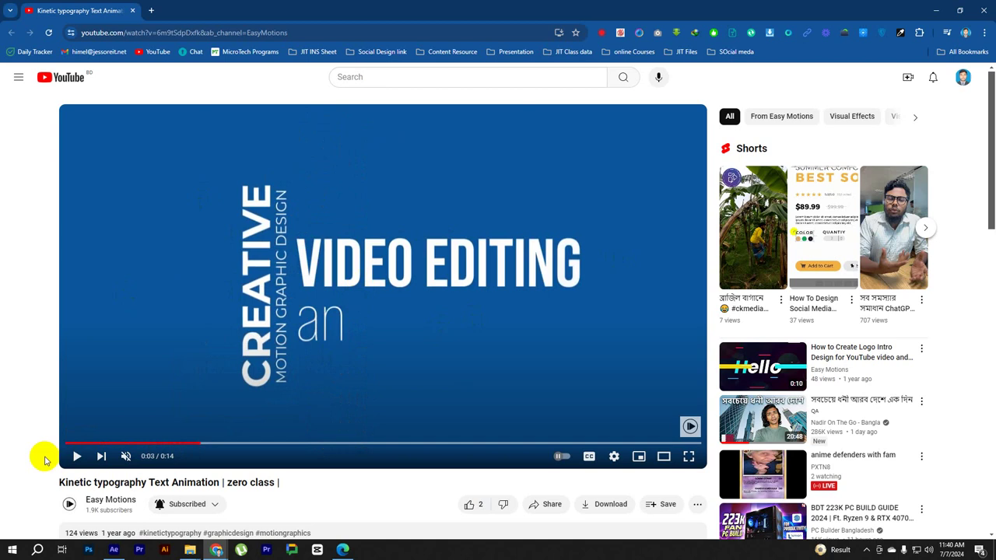
{"action": "left_click", "coordinate": [77, 457]}
{"action": "left_click", "coordinate": [376, 360]}
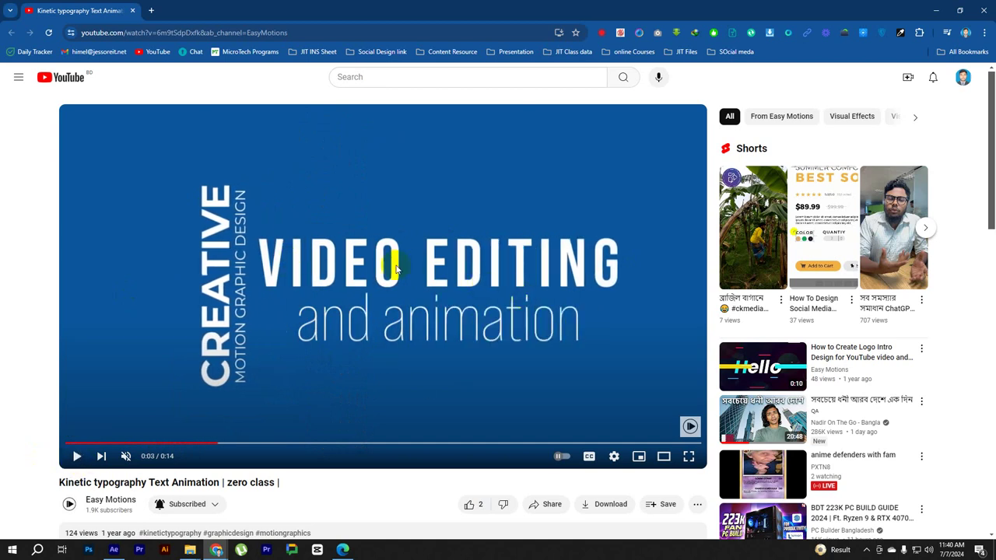
{"action": "left_click", "coordinate": [76, 456]}
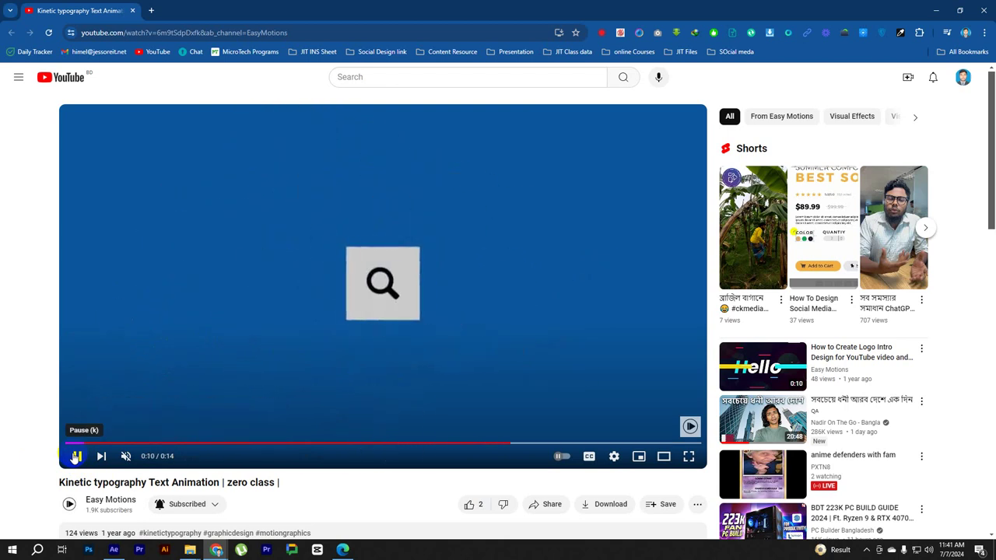
{"action": "left_click", "coordinate": [114, 549]}
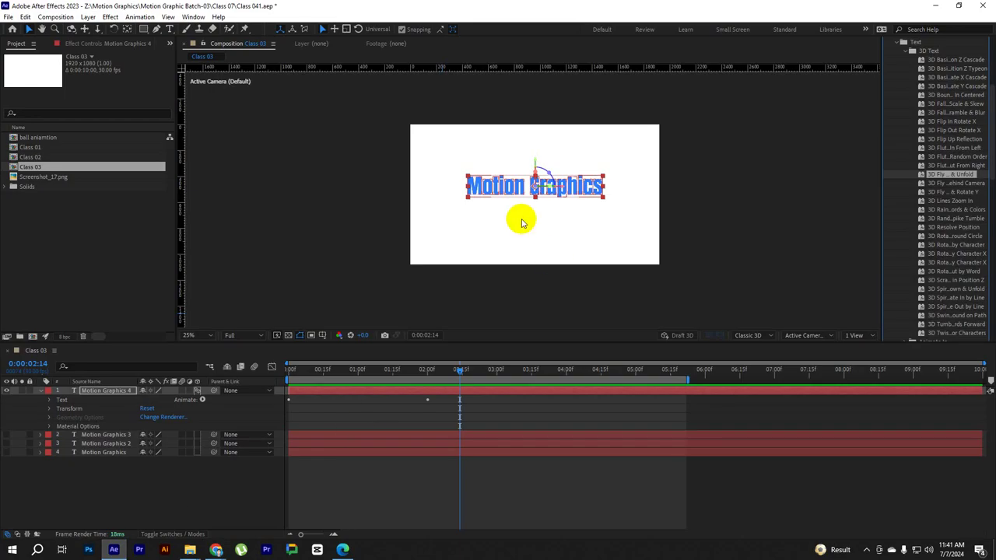
Preview the Fly & Unfold title from 0:00, checking it near 1:24, then select Motion Graphics 4.
{"action": "left_click_drag", "start_coordinate": [429, 371], "coordinate": [289, 370]}
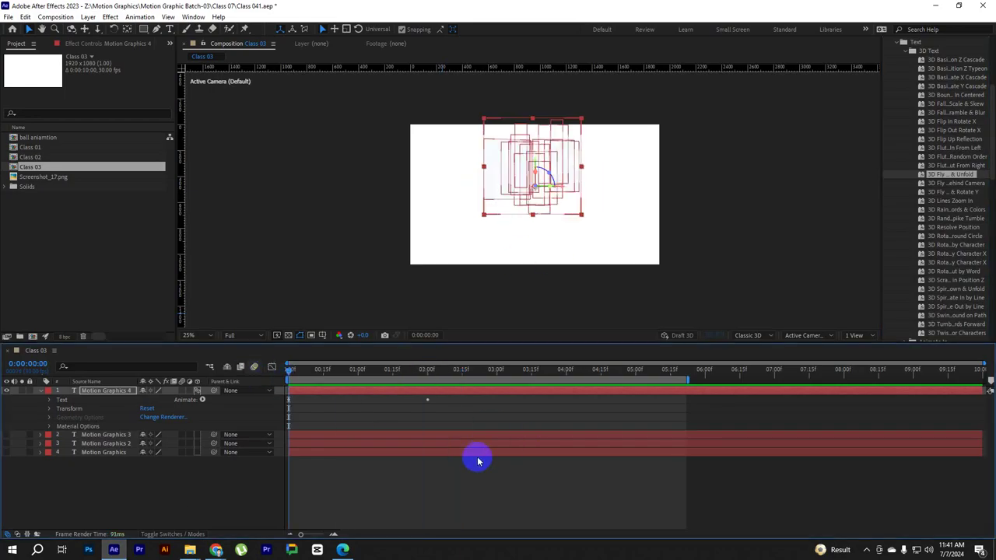
{"action": "key", "text": "space"}
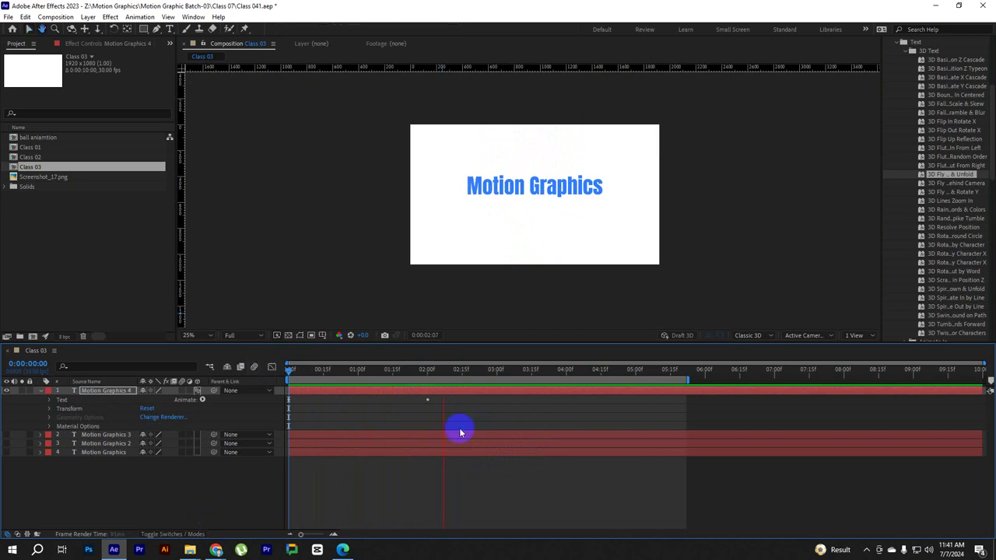
{"action": "left_click", "coordinate": [446, 366]}
{"action": "left_click_drag", "start_coordinate": [435, 394], "coordinate": [431, 395]}
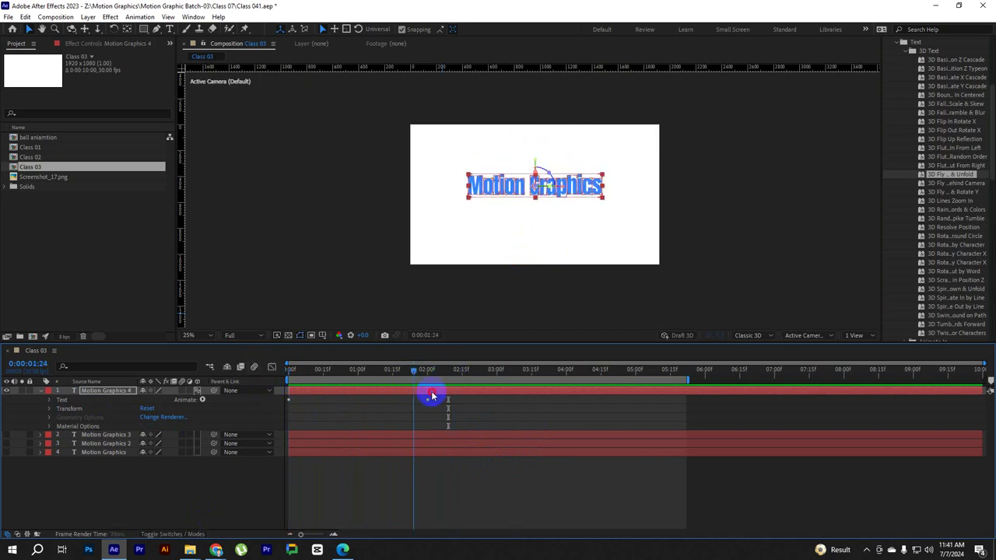
{"action": "key", "text": "Home"}
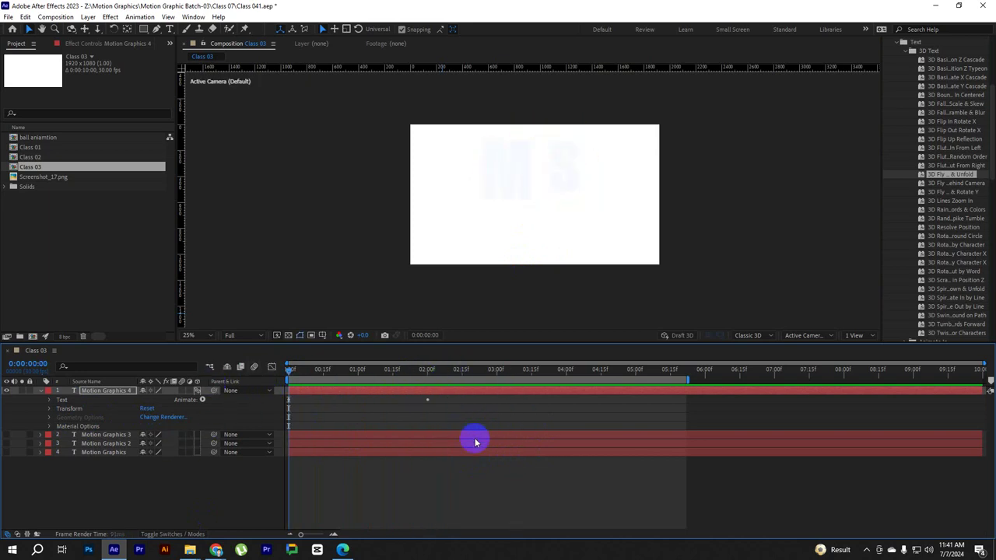
{"action": "key", "text": "space"}
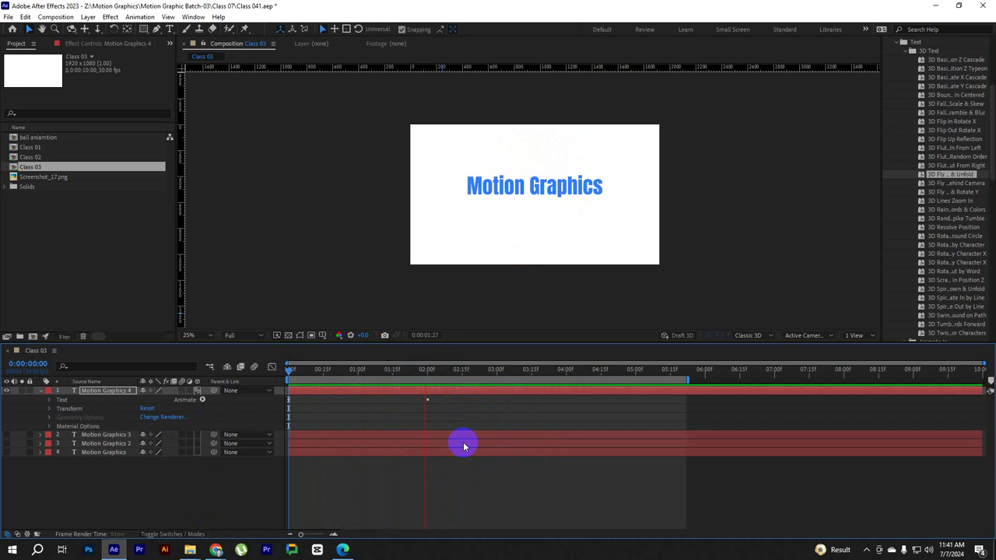
{"action": "key", "text": "space"}
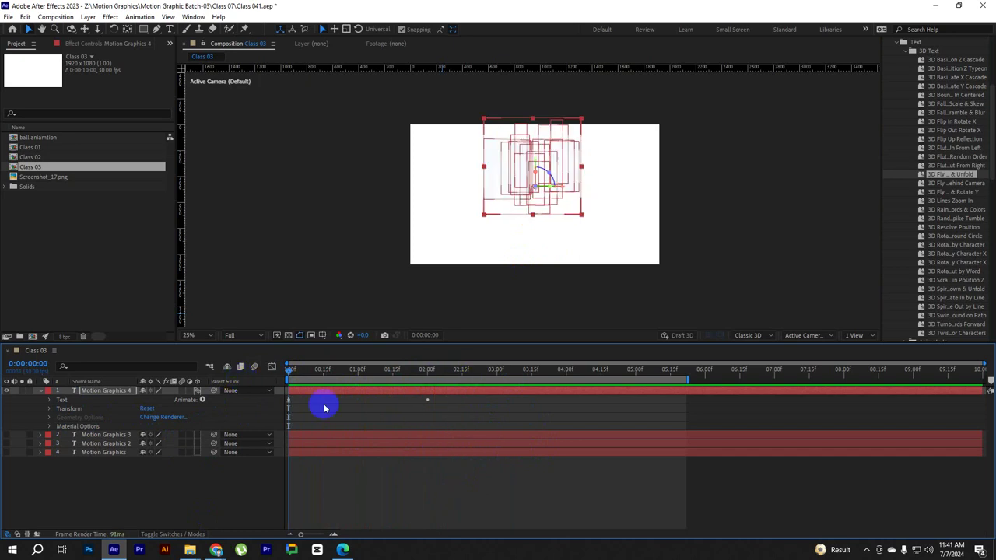
{"action": "left_click", "coordinate": [92, 426]}
{"action": "left_click", "coordinate": [97, 390]}
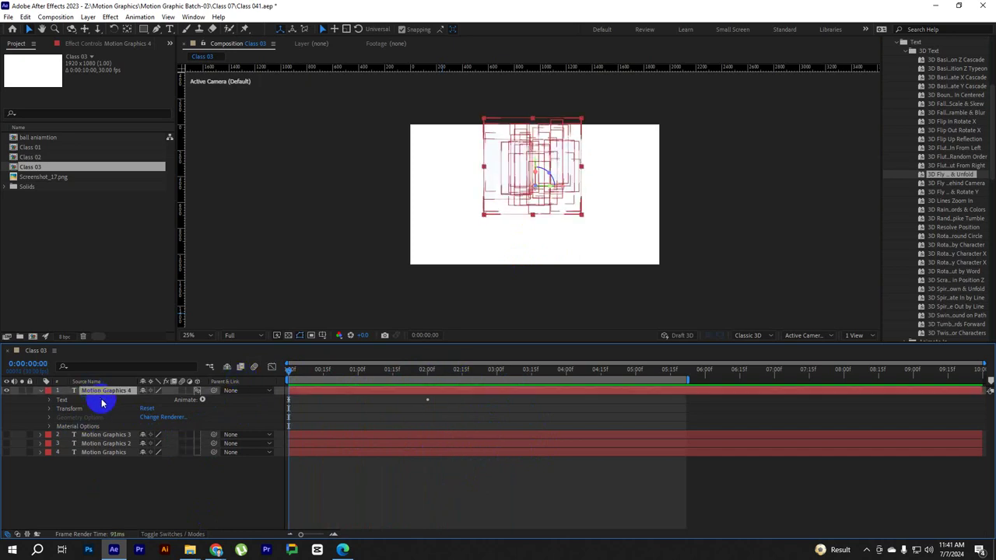
Duplicate the title as Motion Graphics 5, delete both text animators and preview the static text.
{"action": "key", "text": "ctrl+d"}
{"action": "left_click", "coordinate": [40, 399]}
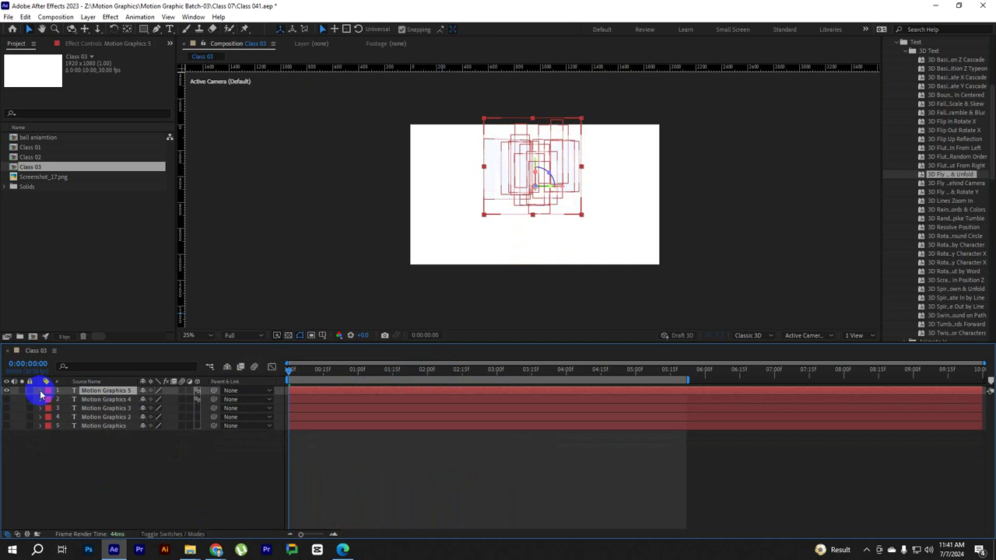
{"action": "left_click", "coordinate": [41, 391]}
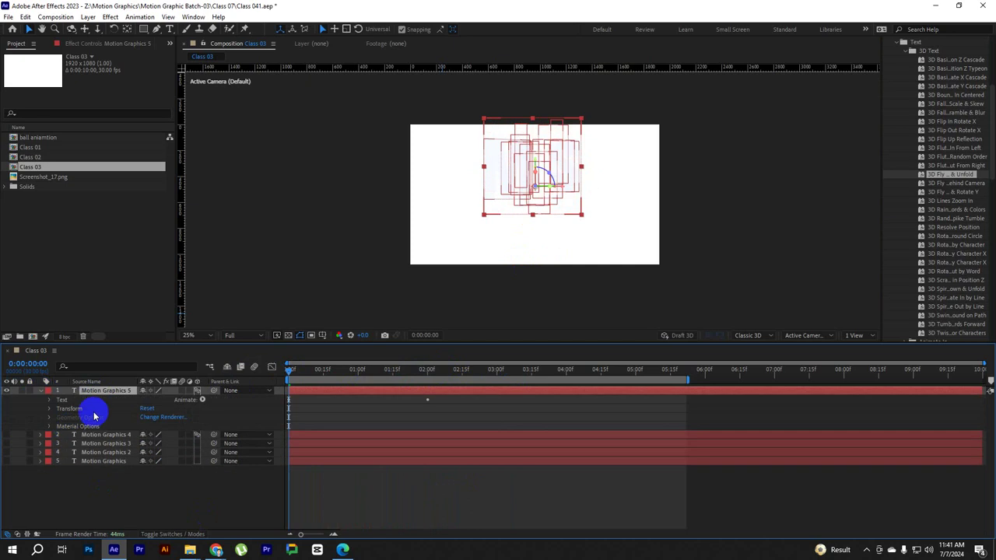
{"action": "left_click", "coordinate": [48, 399]}
{"action": "left_click", "coordinate": [86, 434]}
{"action": "key", "text": "Delete"}
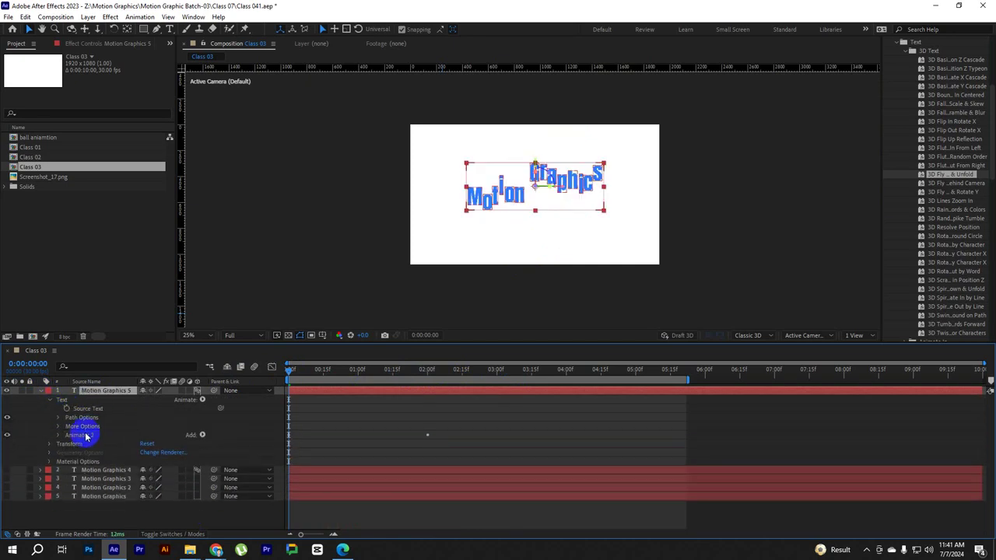
{"action": "left_click", "coordinate": [88, 437]}
{"action": "key", "text": "Delete"}
{"action": "left_click_drag", "start_coordinate": [379, 369], "coordinate": [318, 375]}
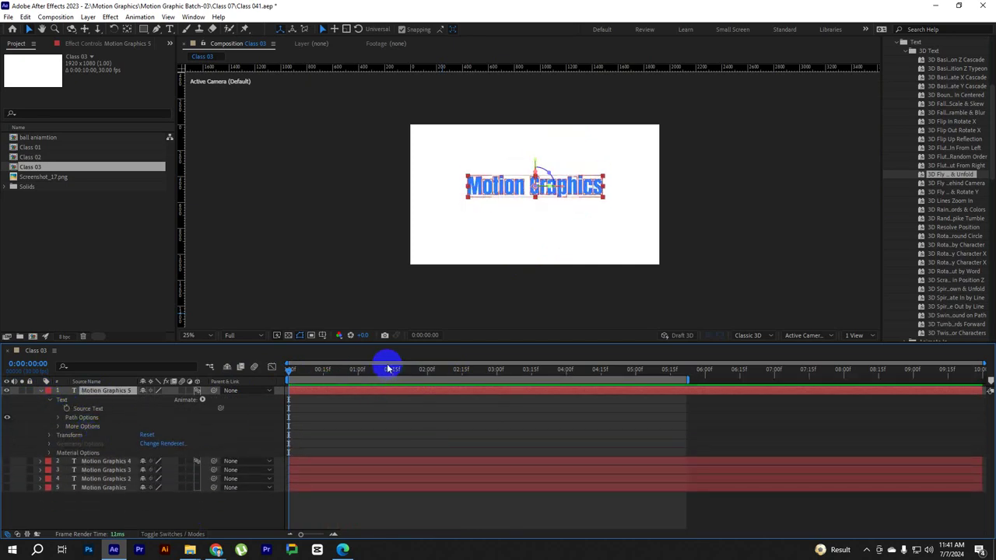
{"action": "key", "text": "space"}
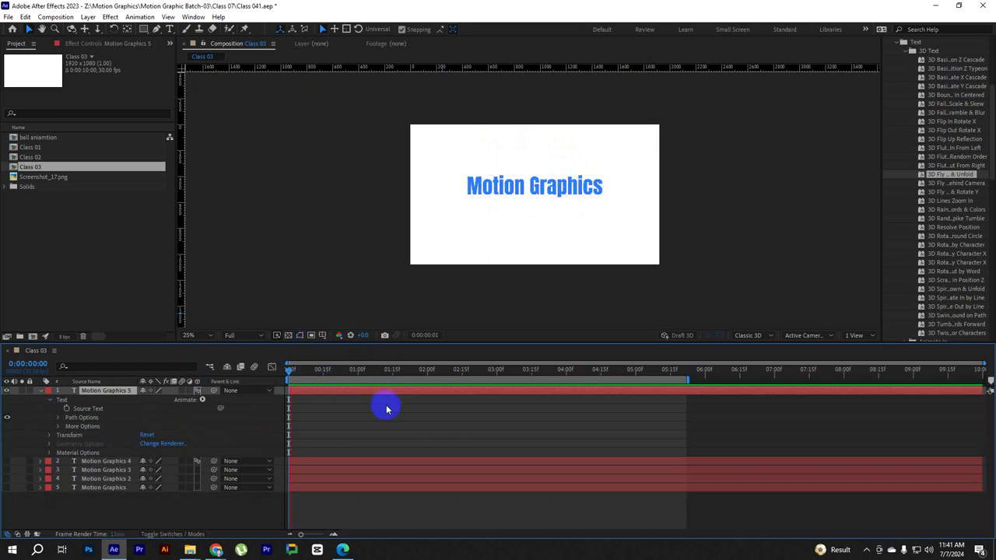
{"action": "key", "text": "space"}
Collapse the 3D Text presets and list the Animate In text presets.
{"action": "left_click", "coordinate": [908, 53]}
{"action": "left_click", "coordinate": [908, 53]}
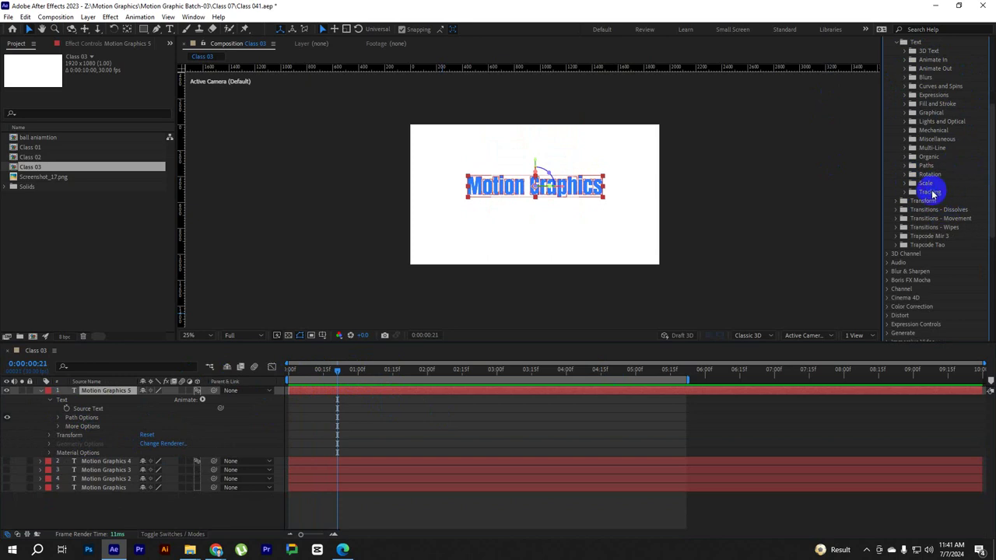
{"action": "left_click", "coordinate": [903, 193]}
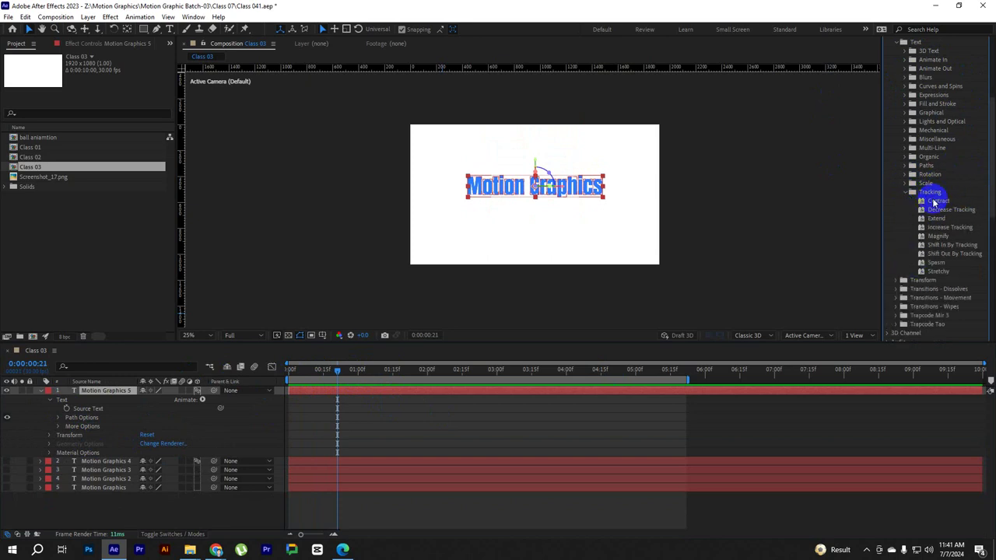
{"action": "left_click", "coordinate": [904, 193]}
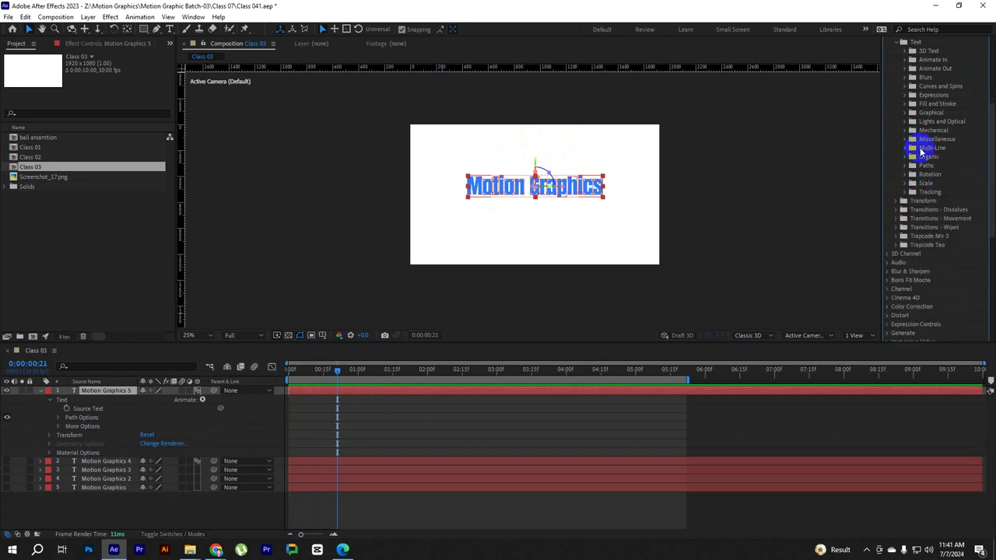
{"action": "left_click", "coordinate": [912, 59]}
{"action": "scroll", "coordinate": [960, 285], "scroll_direction": "down", "scroll_amount": 1}
{"action": "scroll", "coordinate": [961, 285], "scroll_direction": "down", "scroll_amount": 4}
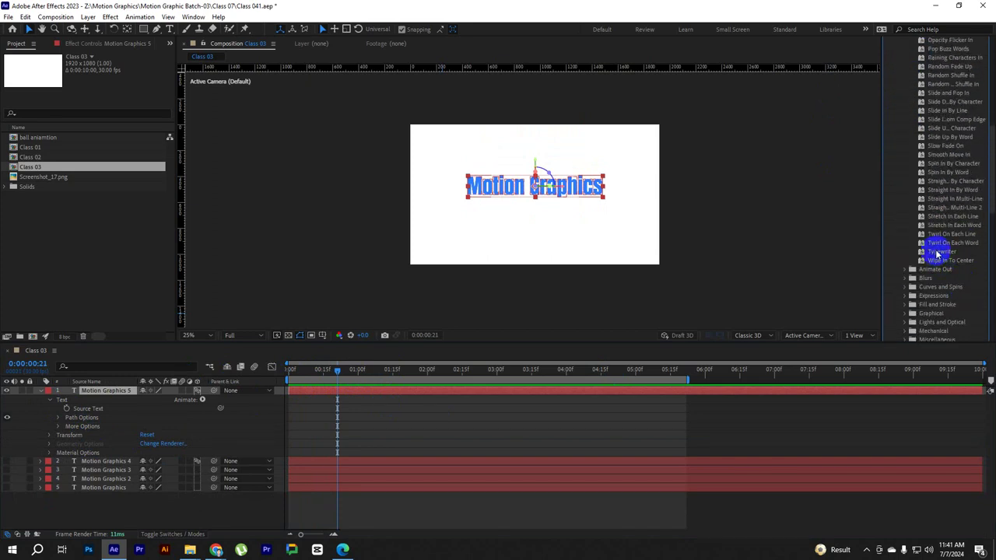
Apply the Typewriter preset to Motion Graphics 5 and shift its Start keyframes to begin at 0 seconds.
{"action": "double_click", "coordinate": [940, 252]}
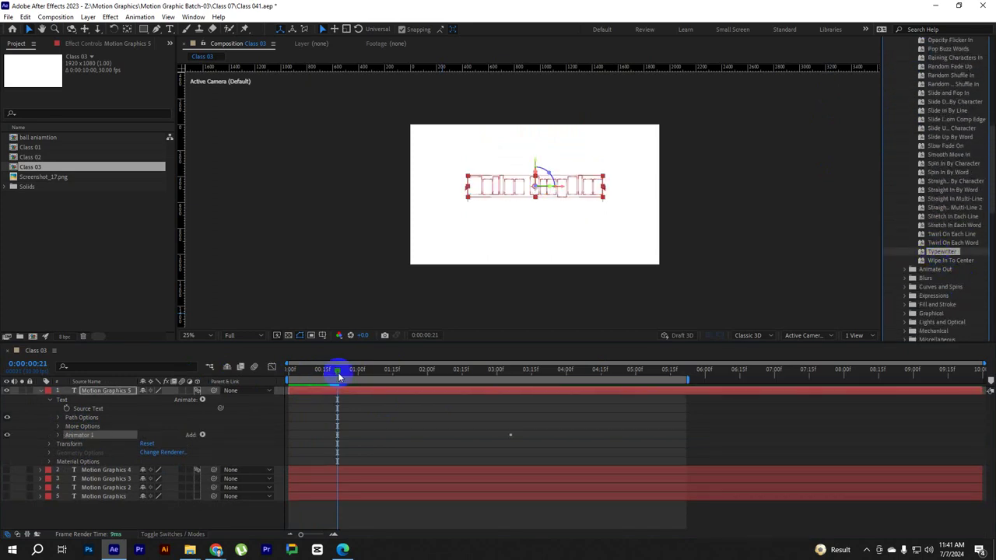
{"action": "left_click_drag", "start_coordinate": [339, 375], "coordinate": [281, 381]}
{"action": "key", "text": "u"}
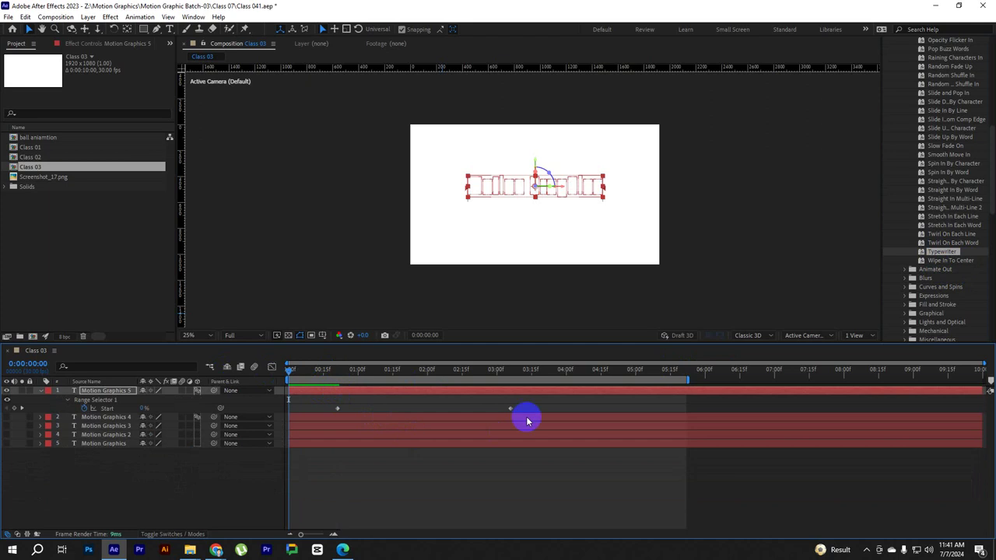
{"action": "left_click_drag", "start_coordinate": [330, 403], "coordinate": [549, 415]}
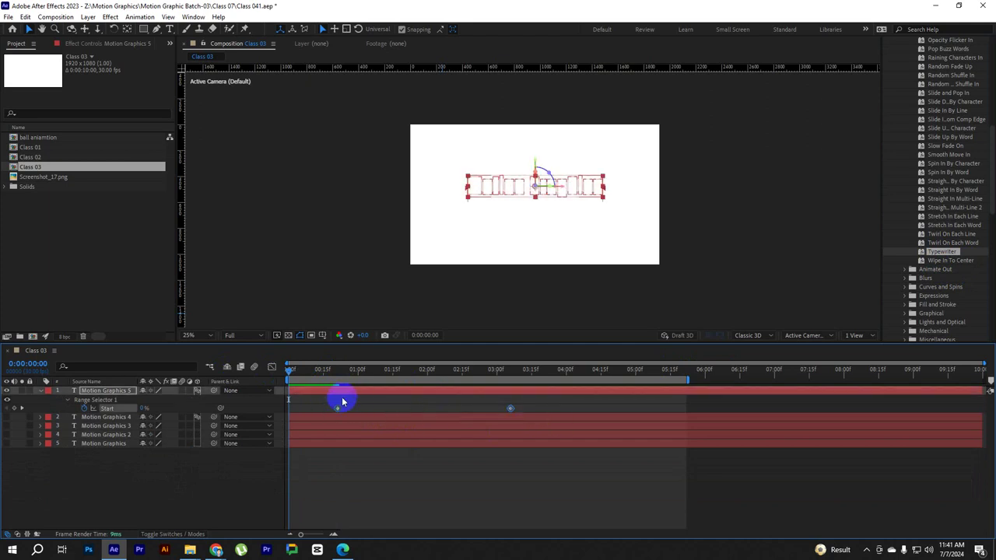
{"action": "left_click_drag", "start_coordinate": [335, 406], "coordinate": [290, 408]}
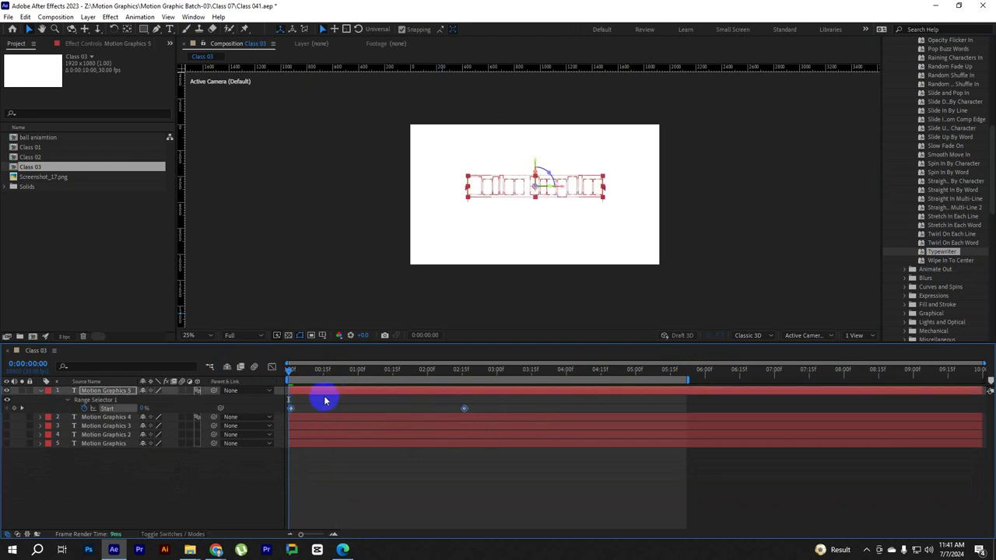
{"action": "left_click", "coordinate": [356, 406]}
{"action": "key", "text": "space"}
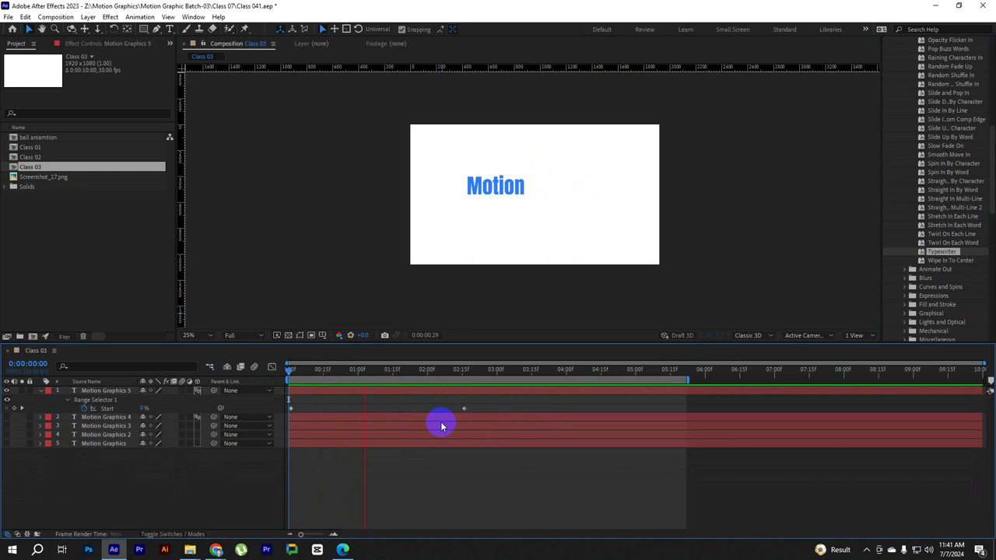
Move the end Start keyframe to 2 seconds and Easy Ease both keyframes.
{"action": "left_click_drag", "start_coordinate": [426, 377], "coordinate": [435, 378]}
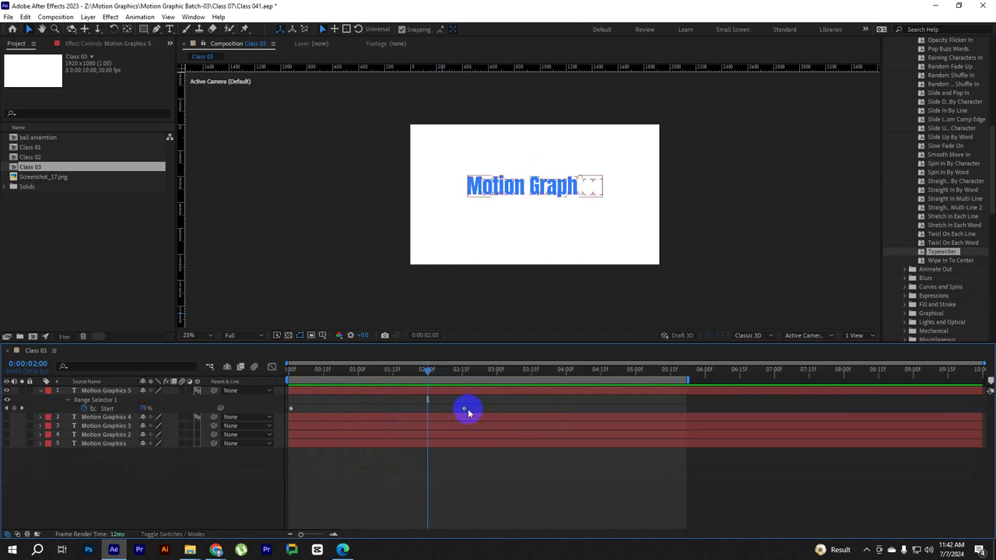
{"action": "left_click_drag", "start_coordinate": [466, 409], "coordinate": [426, 410]}
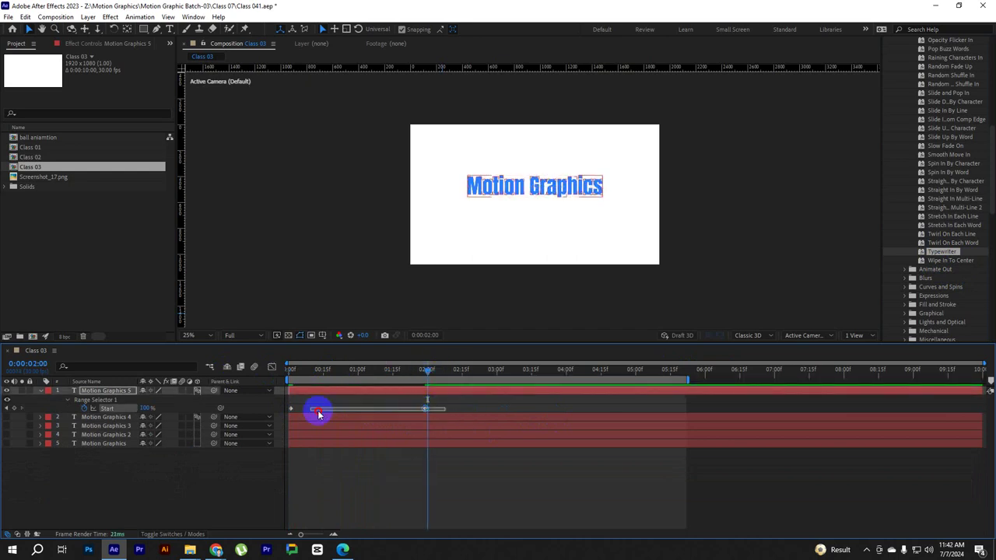
{"action": "left_click_drag", "start_coordinate": [318, 414], "coordinate": [333, 418]}
{"action": "key", "text": "F9"}
{"action": "left_click", "coordinate": [353, 372]}
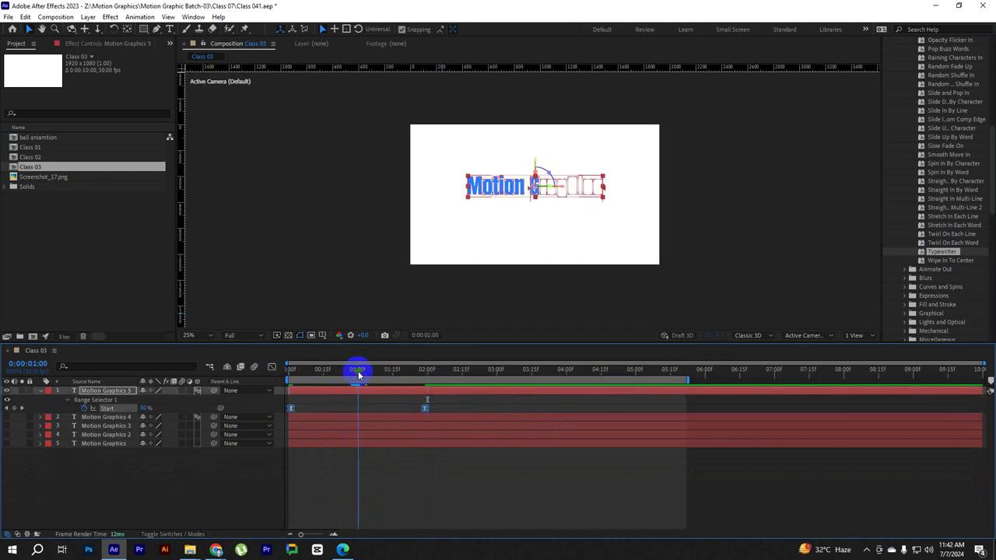
Shape both keyframes' influence in the speed graph and preview the eased type-on.
{"action": "left_click", "coordinate": [271, 367]}
{"action": "mouse_move", "coordinate": [314, 413]}
{"action": "left_mouse_down"}
{"action": "mouse_move", "coordinate": [300, 511]}
{"action": "mouse_move", "coordinate": [337, 505]}
{"action": "left_mouse_up"}
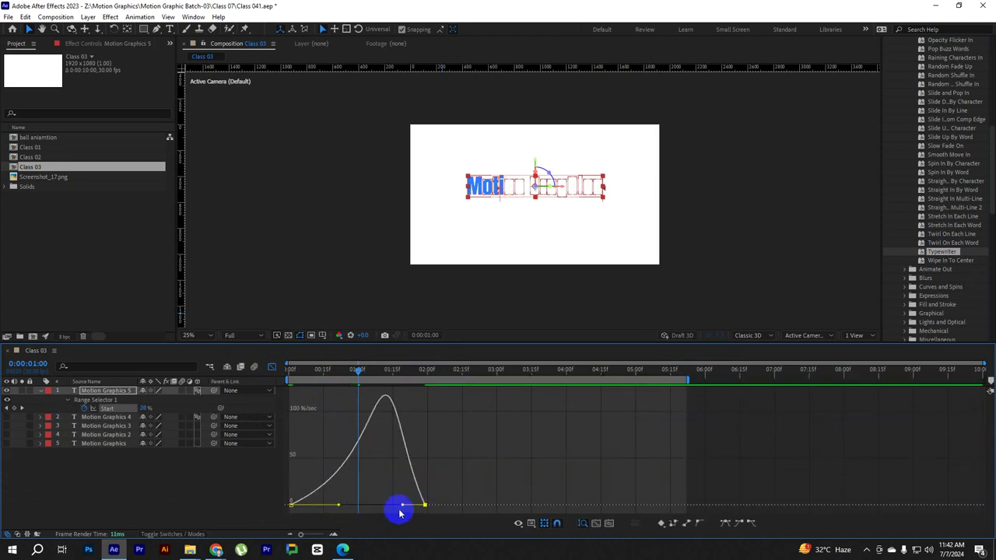
{"action": "left_click_drag", "start_coordinate": [402, 506], "coordinate": [375, 506]}
{"action": "left_click_drag", "start_coordinate": [356, 371], "coordinate": [244, 382]}
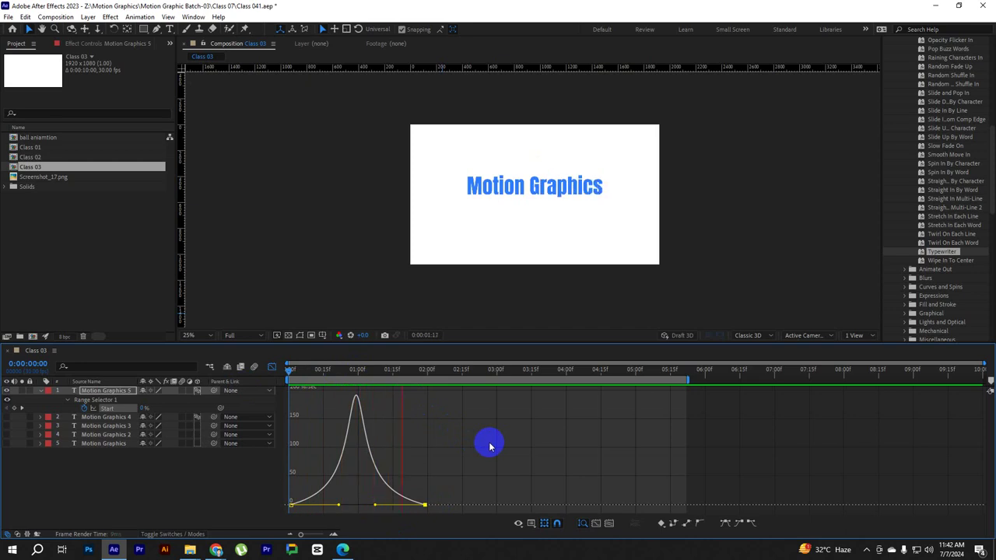
{"action": "key", "text": "space"}
{"action": "left_click", "coordinate": [273, 367]}
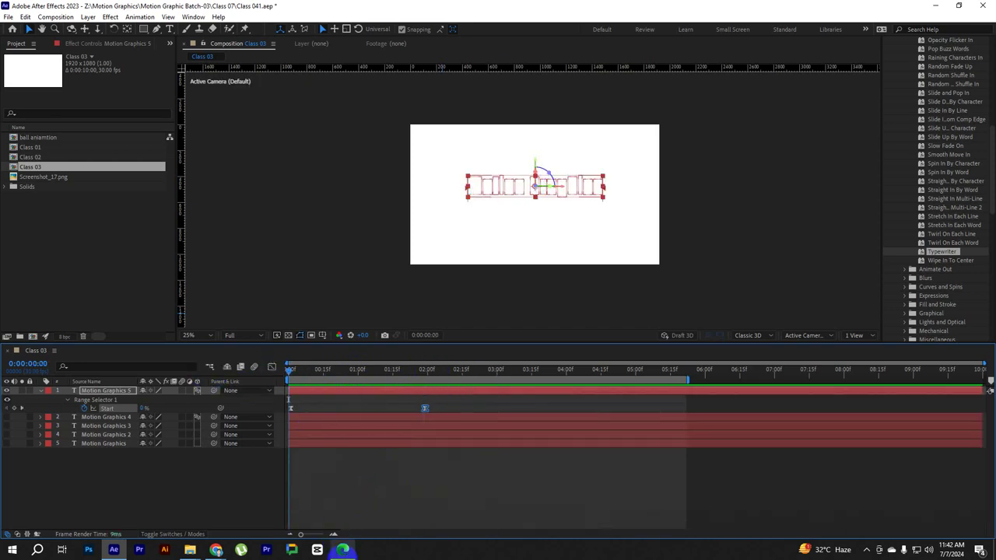
Minimize the course PDF and play then pause the YouTube reference video in Chrome.
{"action": "left_click", "coordinate": [343, 549]}
{"action": "left_click", "coordinate": [343, 549]}
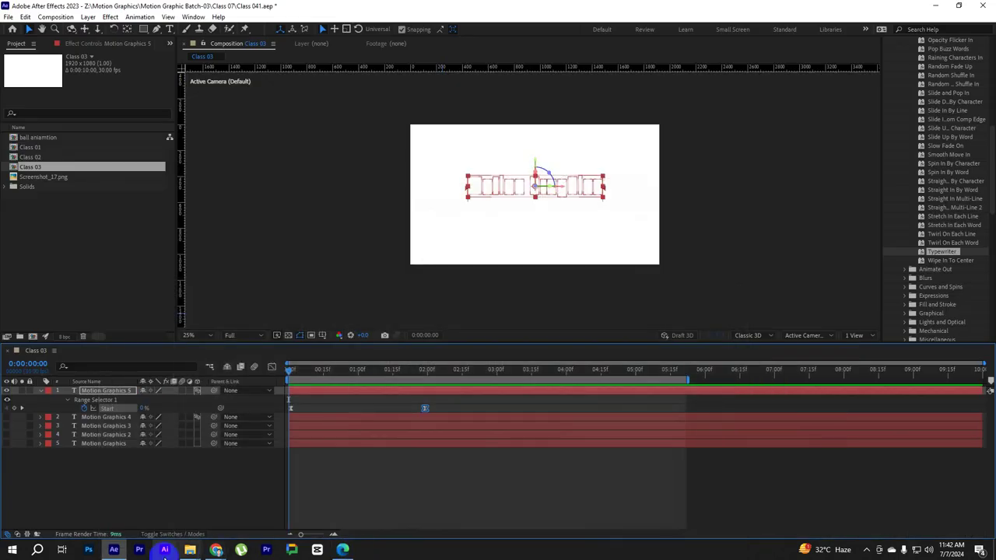
{"action": "mouse_move", "coordinate": [215, 551]}
{"action": "left_click", "coordinate": [273, 505]}
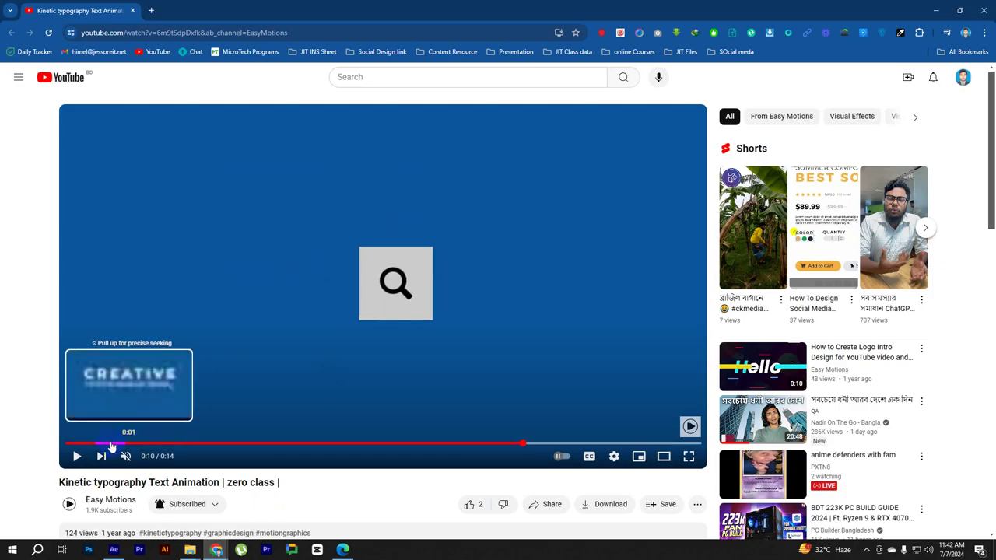
{"action": "left_click", "coordinate": [76, 456]}
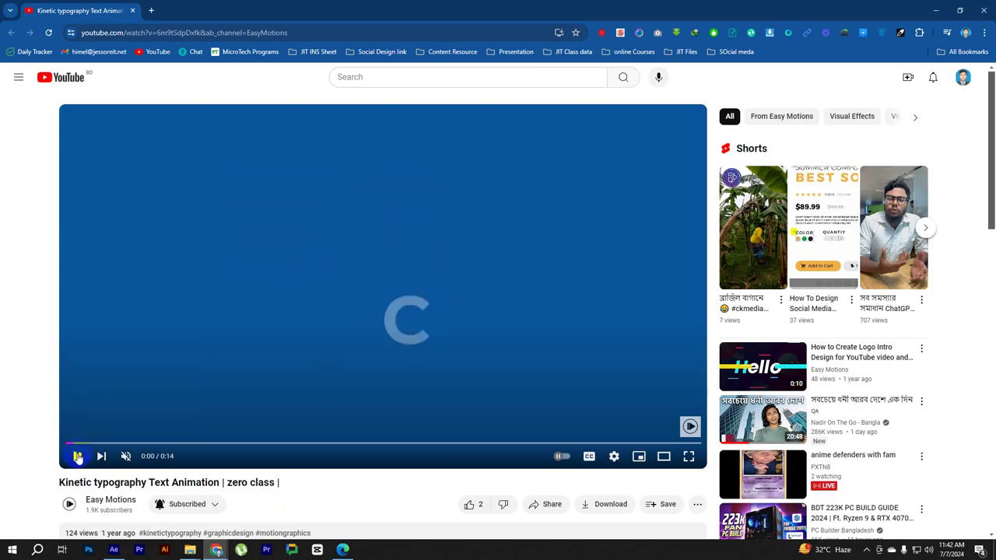
{"action": "left_click", "coordinate": [369, 364]}
Back in After Effects, preview the typing text and delete the Motion Graphics 5 layer.
{"action": "left_click", "coordinate": [935, 10]}
{"action": "left_click", "coordinate": [407, 368]}
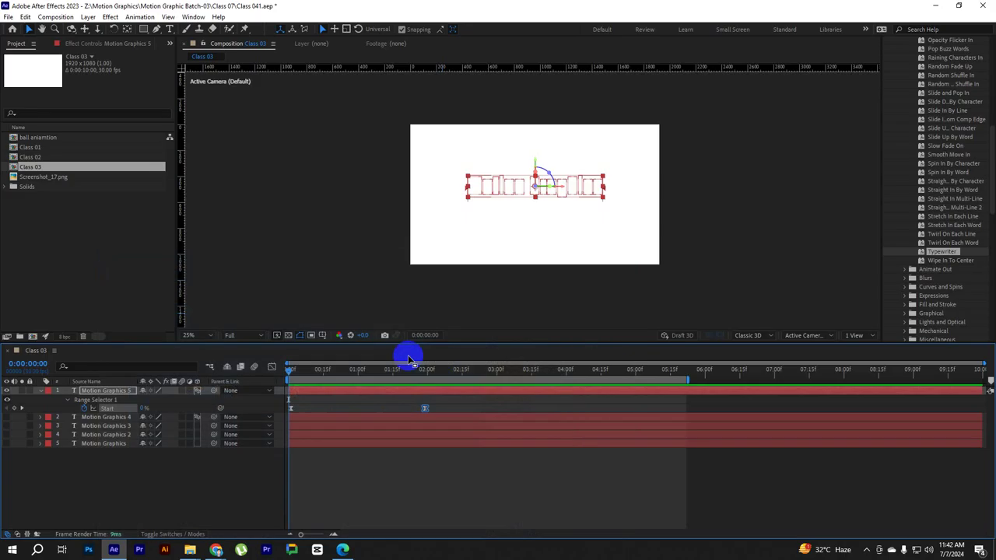
{"action": "left_click", "coordinate": [444, 480]}
{"action": "mouse_move", "coordinate": [362, 378]}
{"action": "left_mouse_down"}
{"action": "mouse_move", "coordinate": [405, 379]}
{"action": "mouse_move", "coordinate": [290, 380]}
{"action": "left_mouse_up"}
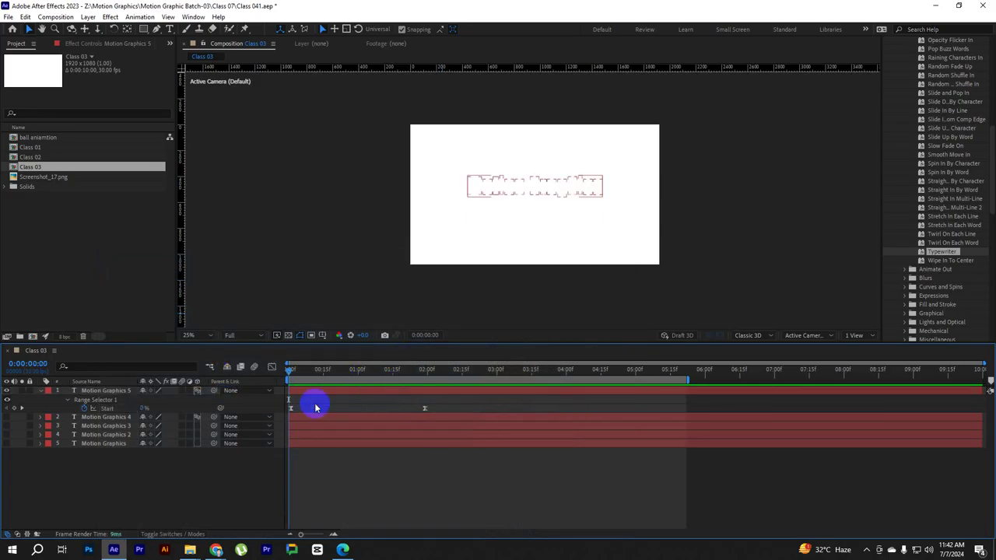
{"action": "key", "text": "space"}
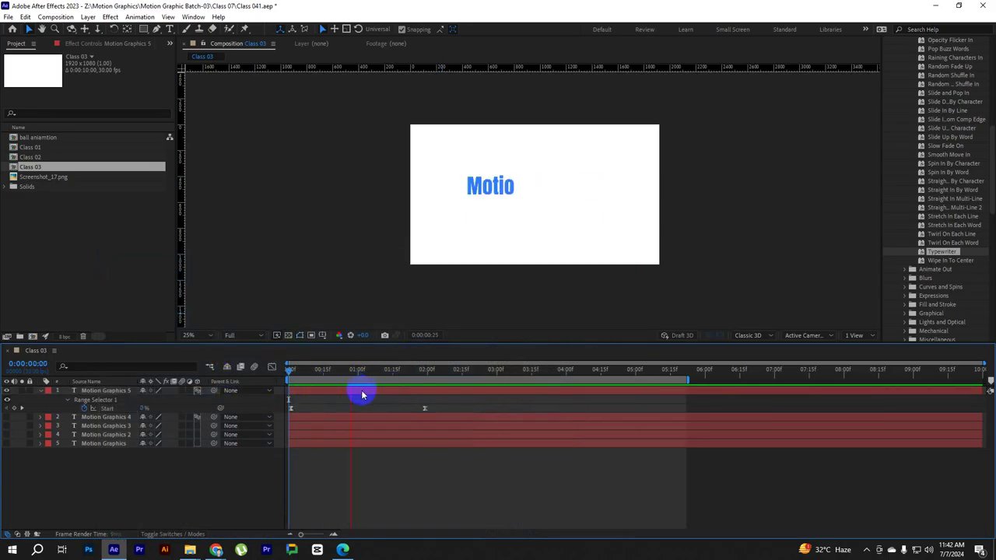
{"action": "left_click", "coordinate": [111, 390]}
{"action": "key", "text": "Delete"}
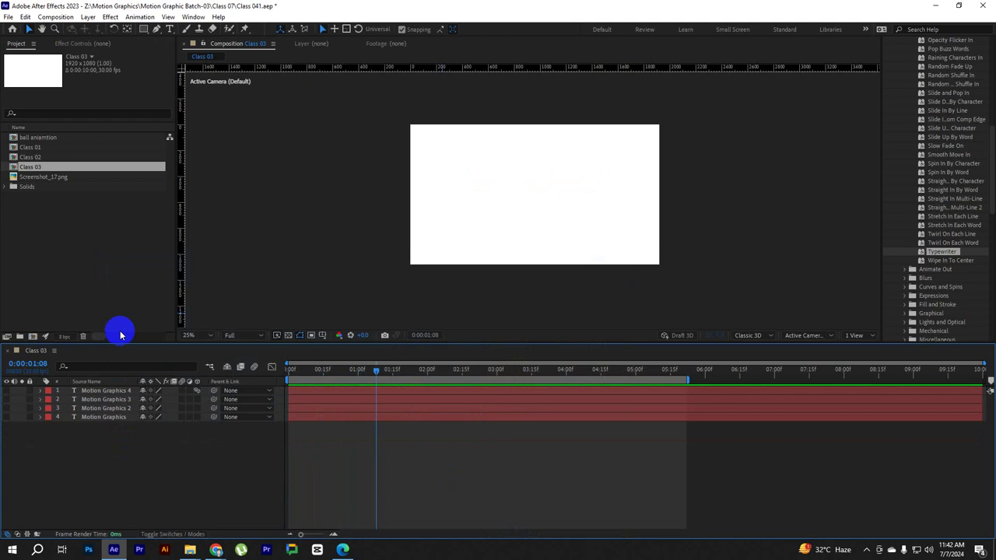
Create a new 'Motion Graphics' text layer in the Class 03 composition.
{"action": "left_click", "coordinate": [107, 251]}
{"action": "left_click", "coordinate": [169, 29]}
{"action": "left_click", "coordinate": [467, 185]}
{"action": "type", "text": "Motion G"}
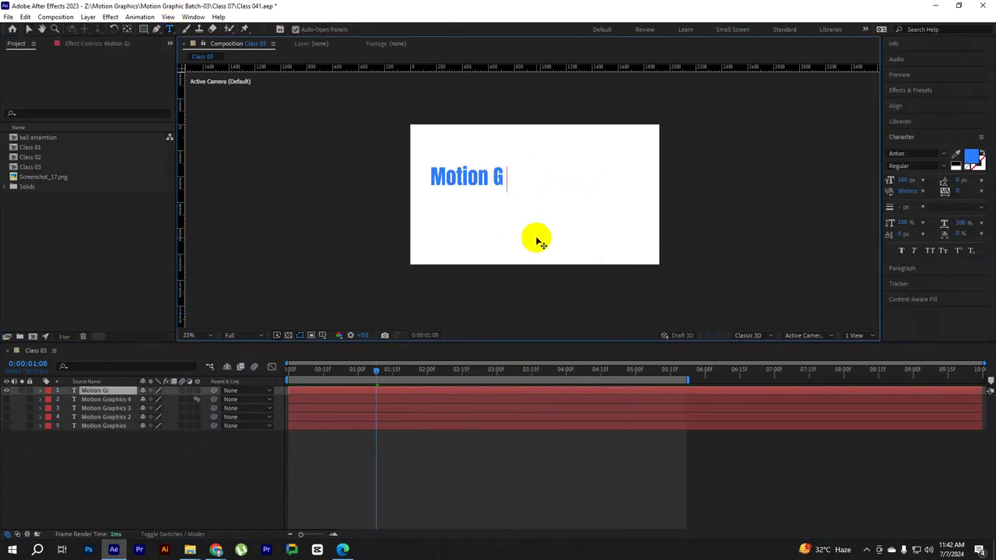
{"action": "type", "text": "raph"}
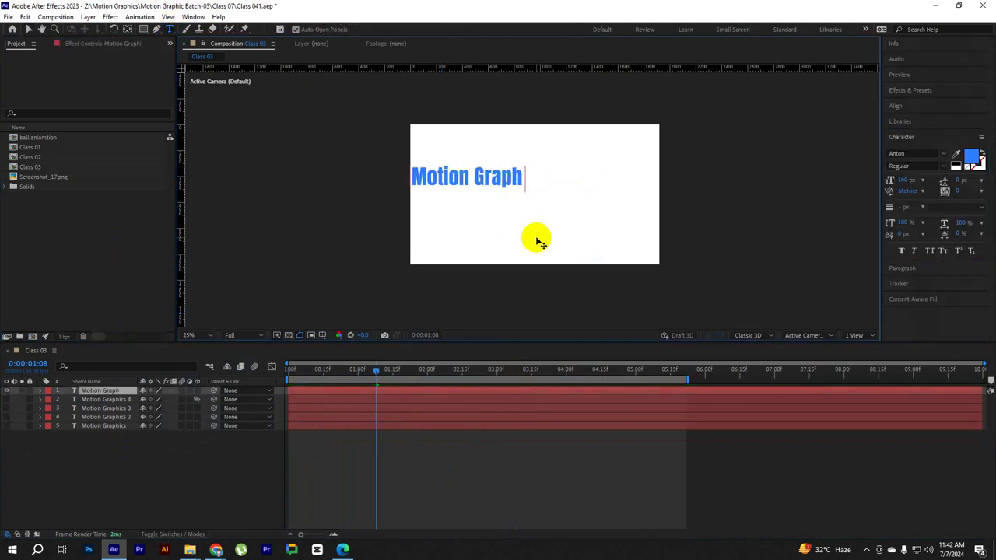
{"action": "type", "text": "ics"}
{"action": "left_click", "coordinate": [28, 29]}
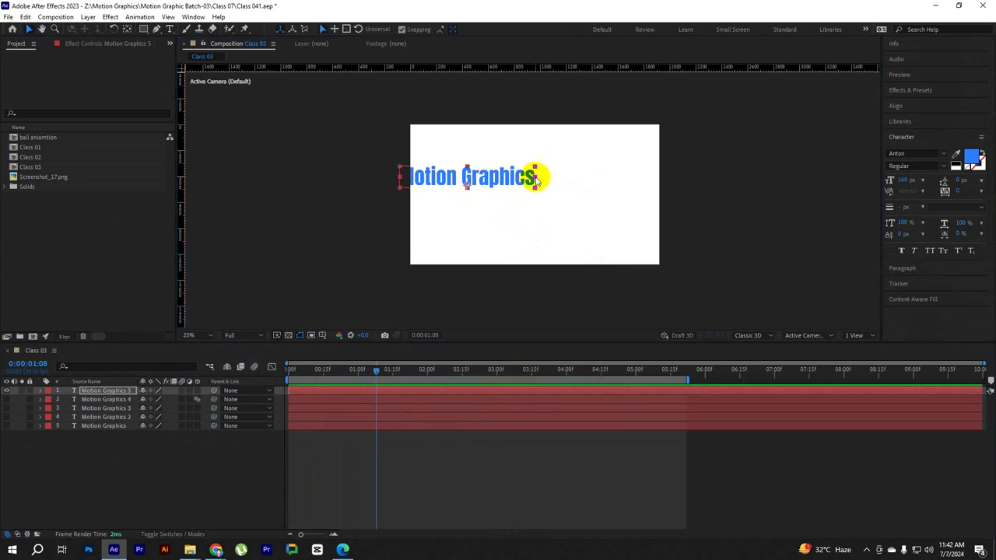
Align the new title to the composition's horizontal and vertical center.
{"action": "left_click", "coordinate": [896, 106]}
{"action": "left_click", "coordinate": [911, 131]}
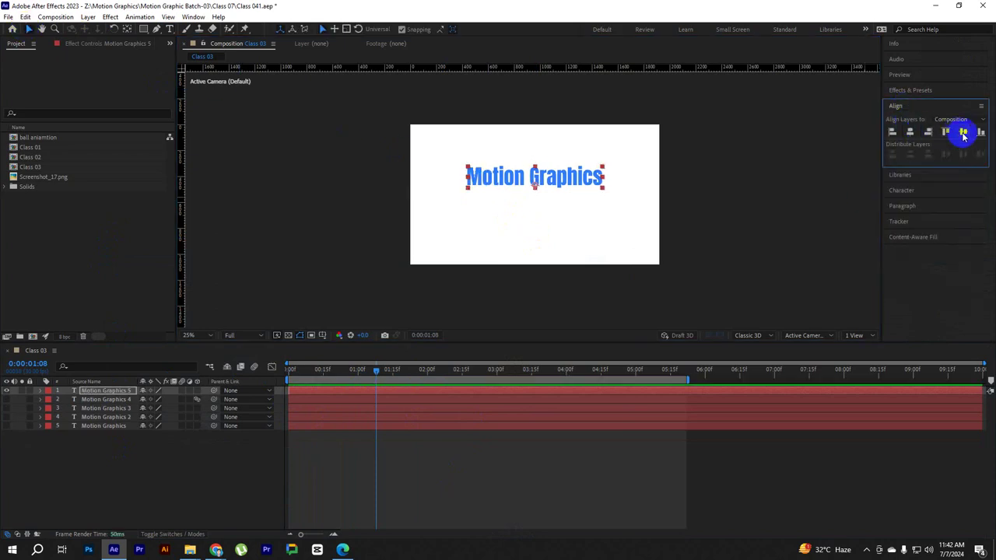
{"action": "left_click", "coordinate": [962, 131]}
{"action": "left_click", "coordinate": [710, 238]}
{"action": "left_click", "coordinate": [579, 190]}
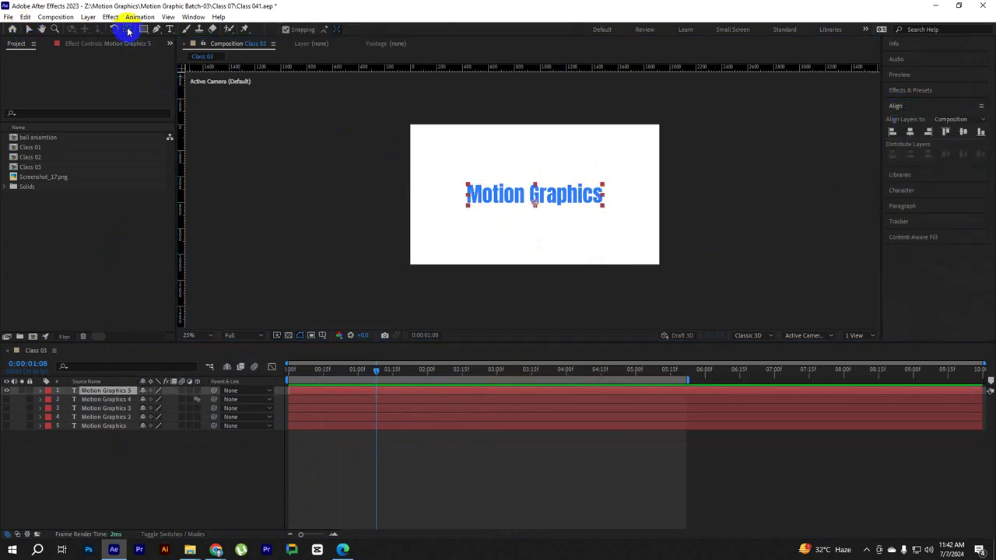
{"action": "left_click", "coordinate": [711, 227]}
{"action": "left_click", "coordinate": [585, 189]}
{"action": "left_click", "coordinate": [525, 274]}
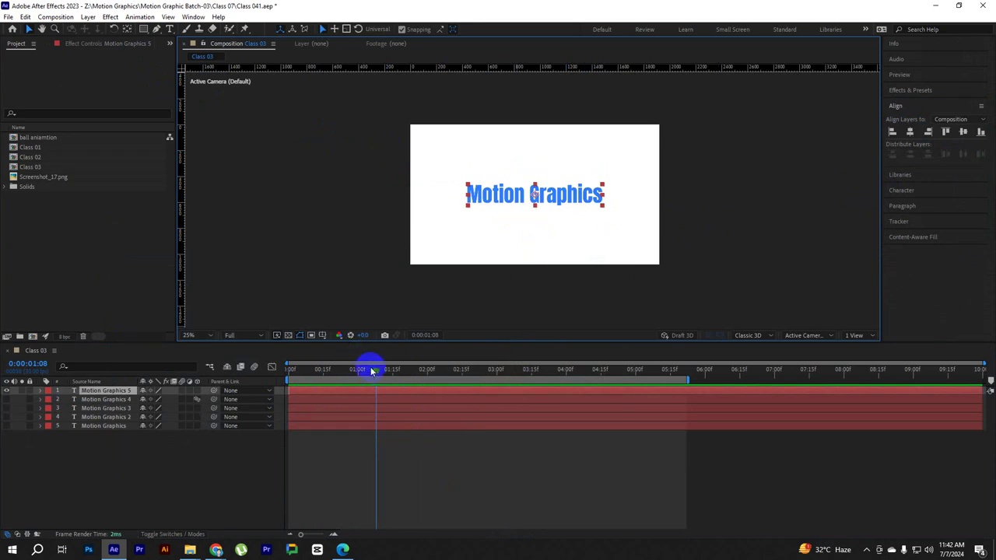
{"action": "left_click_drag", "start_coordinate": [373, 367], "coordinate": [166, 373]}
Apply the Typewriter preset to the Motion Graphics 5 layer and preview it.
{"action": "left_click", "coordinate": [910, 91]}
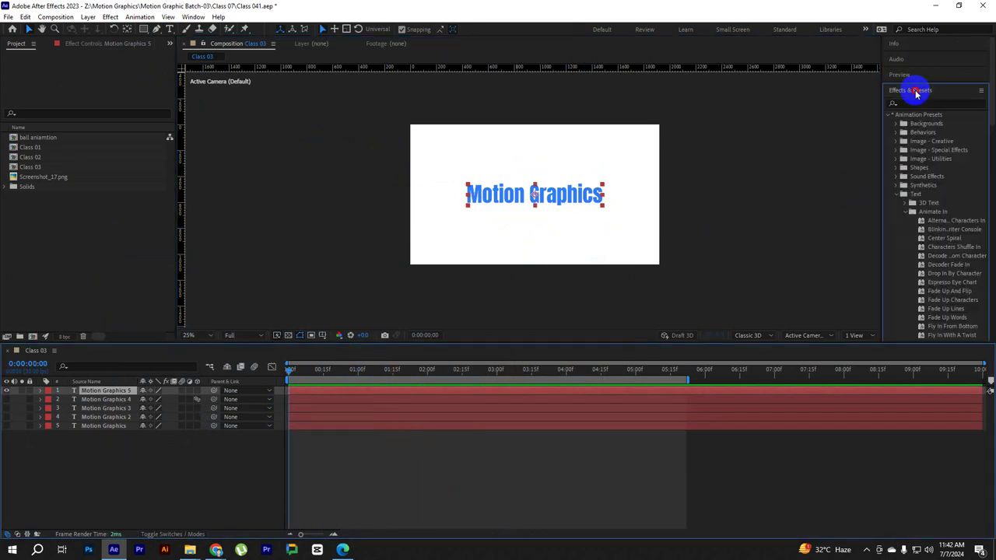
{"action": "scroll", "coordinate": [933, 231], "scroll_direction": "down", "scroll_amount": 5}
{"action": "scroll", "coordinate": [939, 285], "scroll_direction": "down", "scroll_amount": 3}
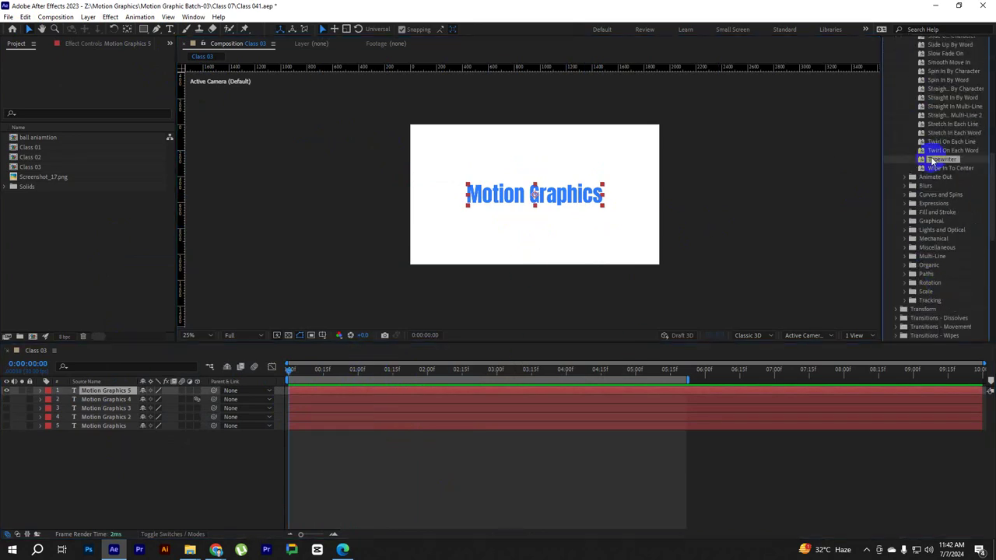
{"action": "left_click_drag", "start_coordinate": [941, 158], "coordinate": [321, 396]}
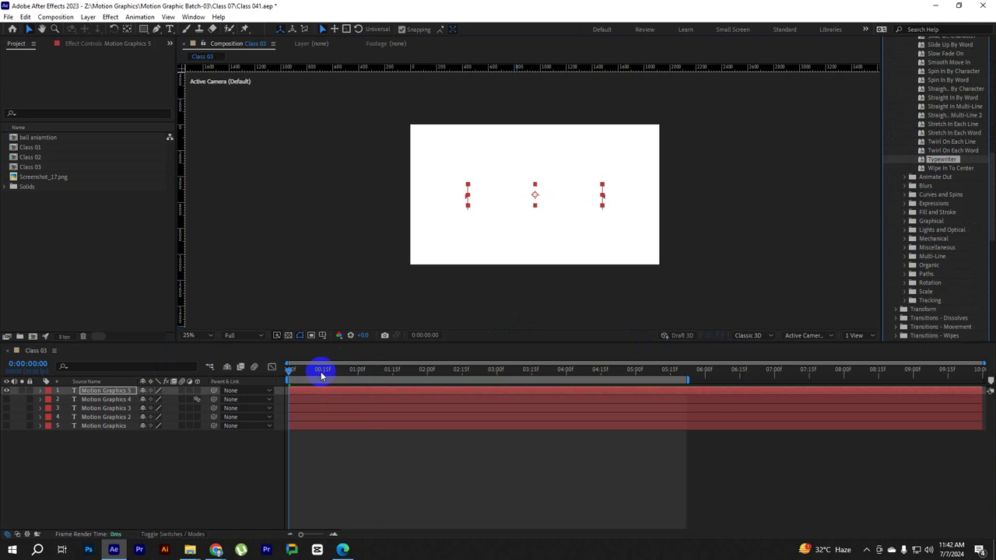
{"action": "key", "text": "space"}
{"action": "left_click", "coordinate": [360, 392]}
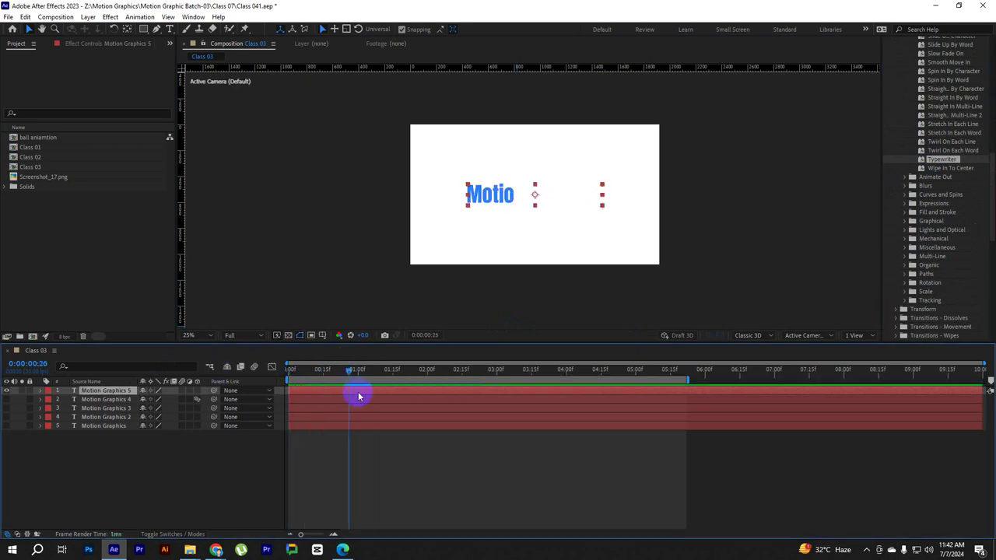
Move the last Start keyframe to 1:00 so typing finishes at one second.
{"action": "key", "text": "u"}
{"action": "mouse_move", "coordinate": [364, 370]}
{"action": "left_mouse_down"}
{"action": "mouse_move", "coordinate": [399, 374]}
{"action": "mouse_move", "coordinate": [361, 374]}
{"action": "left_mouse_up"}
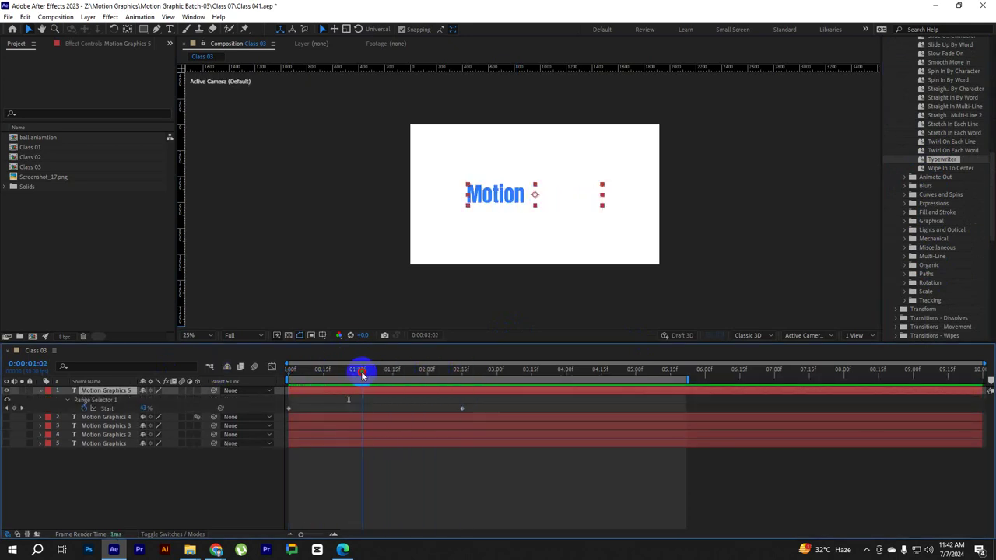
{"action": "left_click_drag", "start_coordinate": [463, 408], "coordinate": [358, 408]}
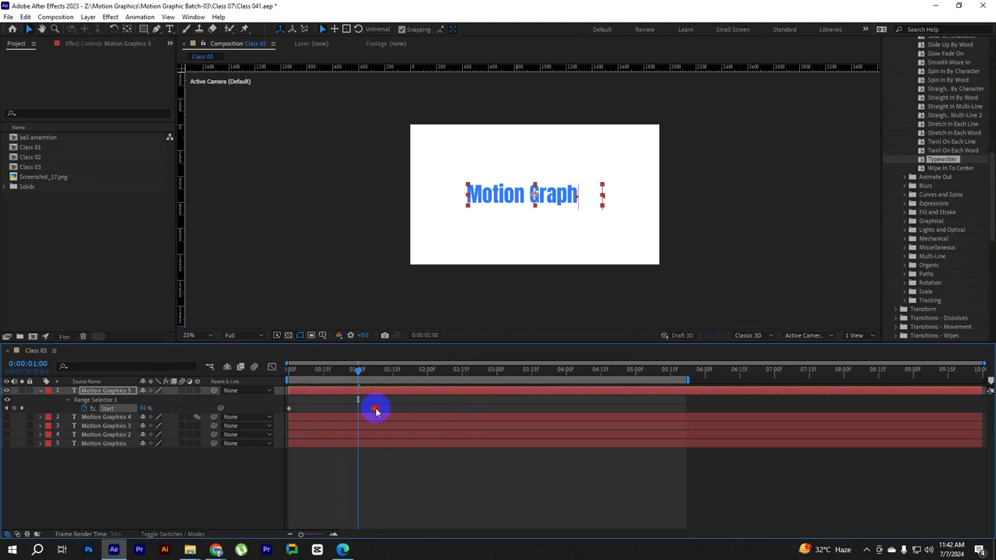
{"action": "key", "text": "space"}
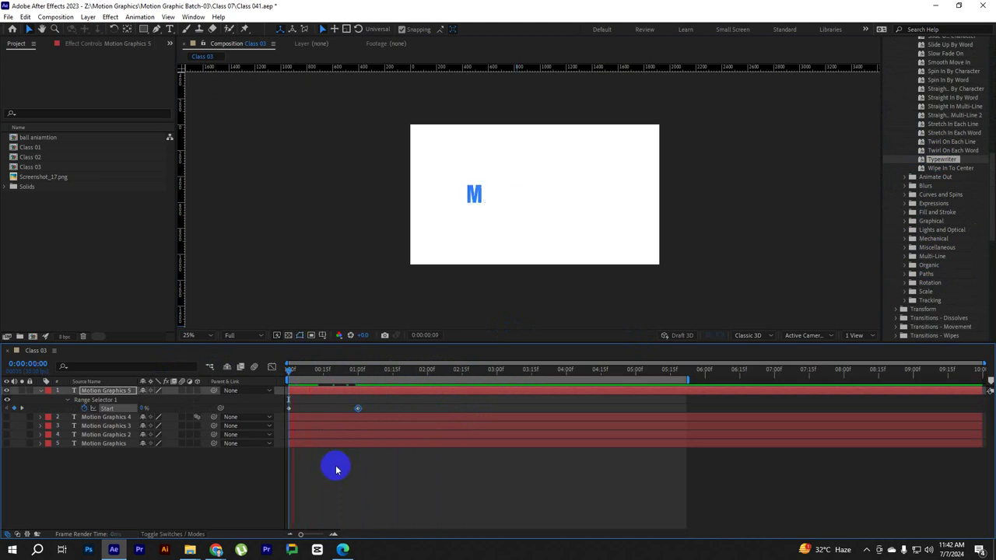
{"action": "key", "text": "space"}
{"action": "left_click_drag", "start_coordinate": [338, 378], "coordinate": [251, 378]}
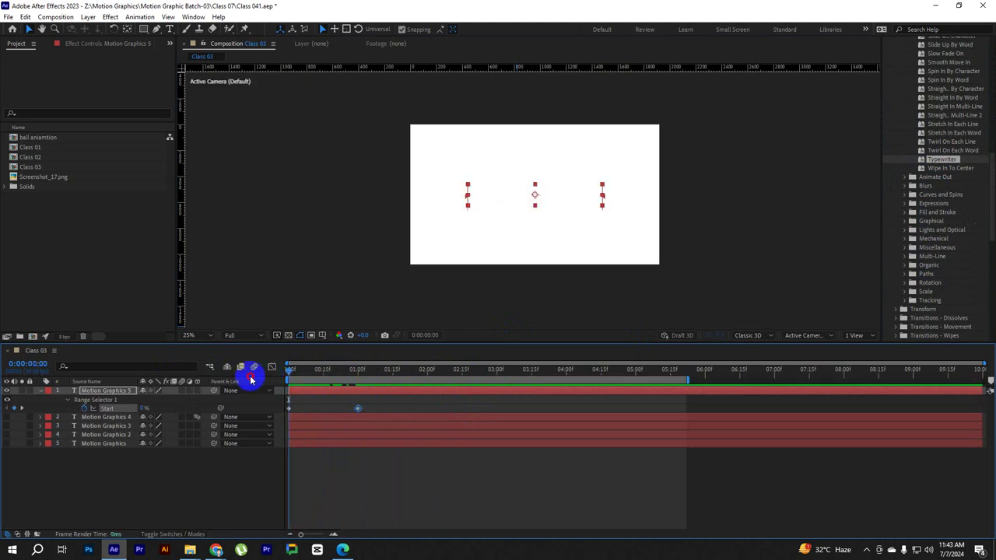
{"action": "key", "text": "space"}
{"action": "key", "text": "space"}
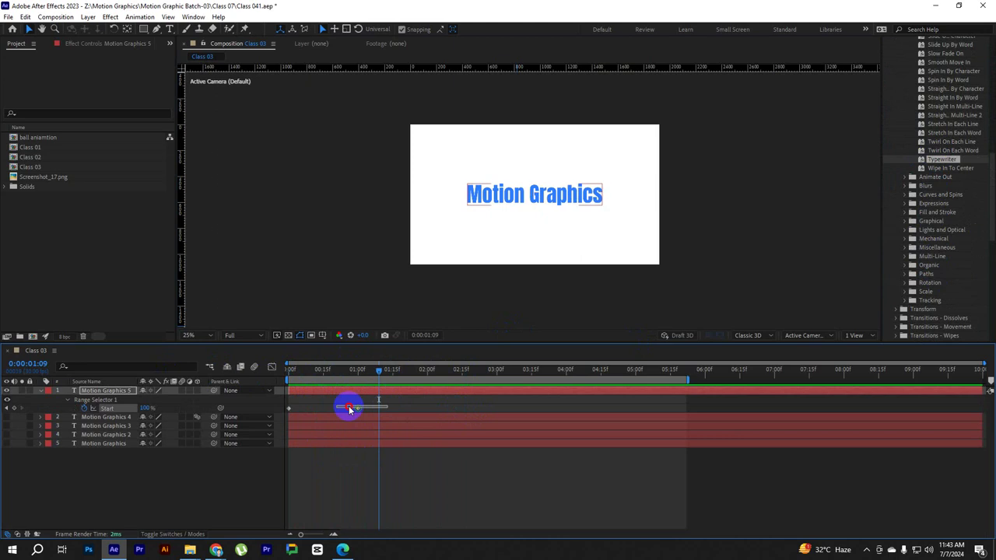
Raise the first Start keyframe's outgoing influence in the speed graph for a sharp ease-out.
{"action": "left_click_drag", "start_coordinate": [385, 393], "coordinate": [257, 432]}
{"action": "left_click_drag", "start_coordinate": [342, 377], "coordinate": [326, 375]}
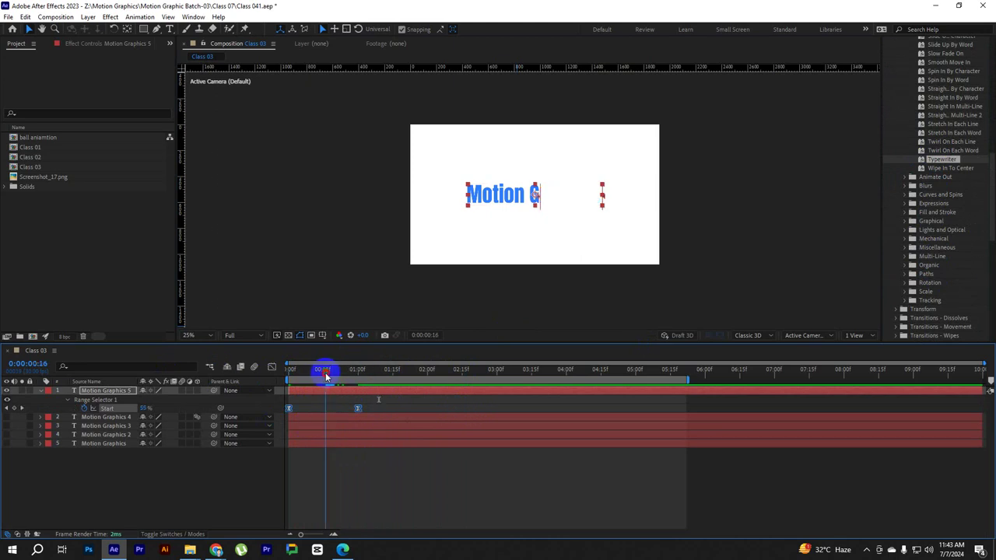
{"action": "left_click", "coordinate": [272, 366]}
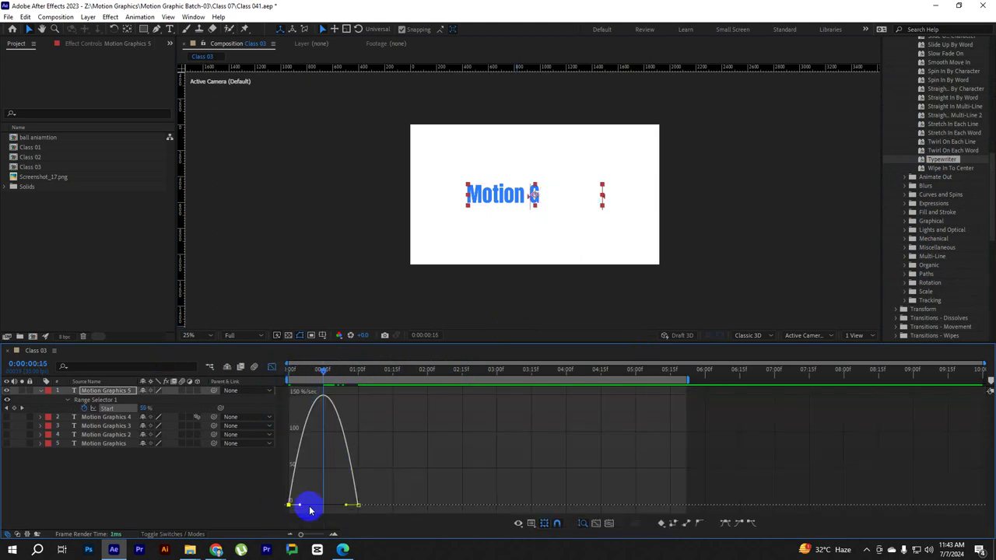
{"action": "left_click_drag", "start_coordinate": [299, 505], "coordinate": [344, 508]}
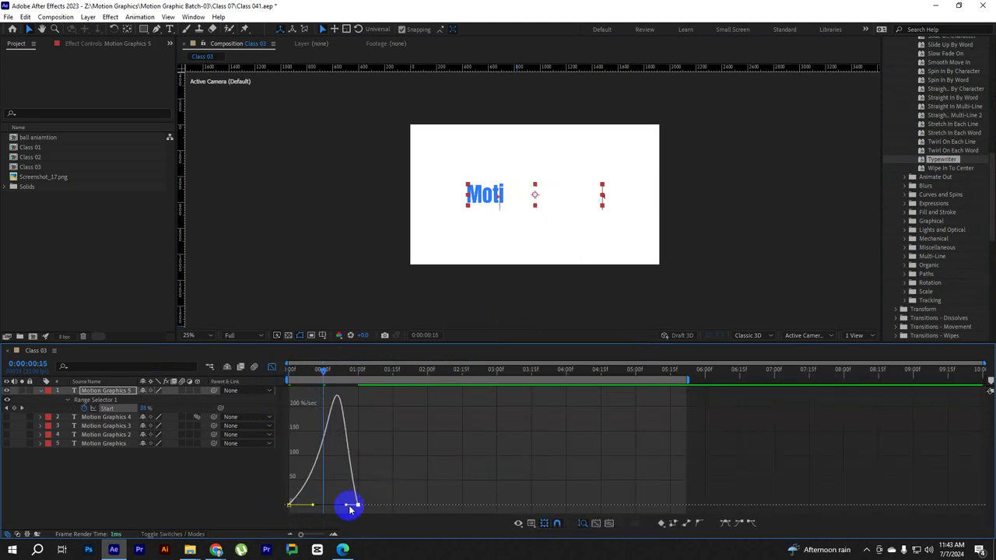
{"action": "left_click", "coordinate": [271, 366]}
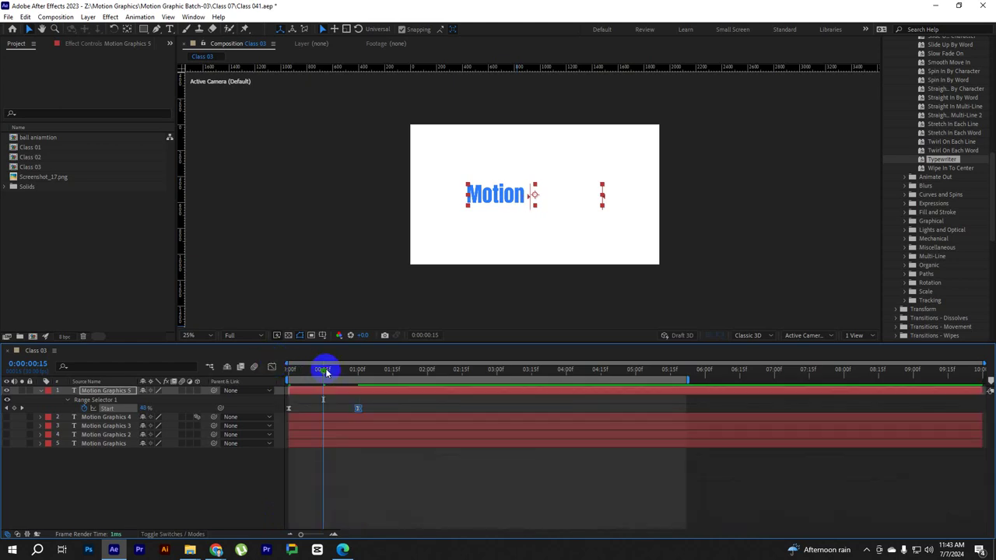
{"action": "left_click_drag", "start_coordinate": [323, 369], "coordinate": [289, 369]}
{"action": "key", "text": "space"}
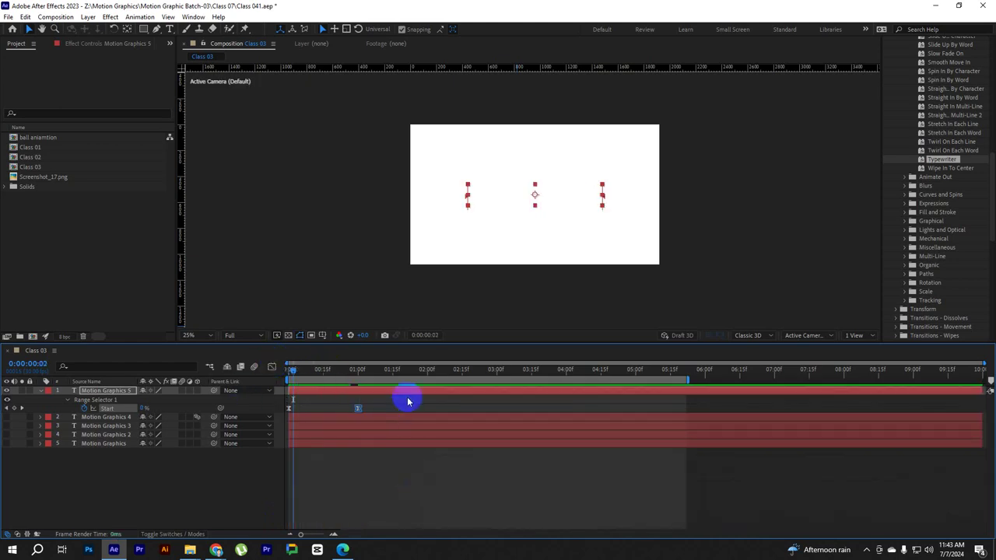
Replay the eased typing and check the title just past one second.
{"action": "left_click_drag", "start_coordinate": [346, 370], "coordinate": [299, 371]}
{"action": "key", "text": "space"}
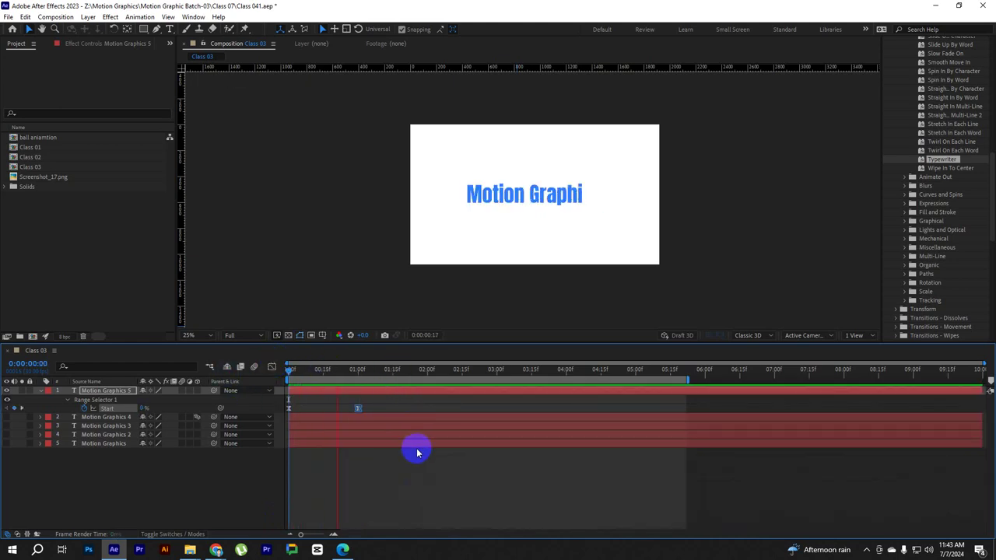
{"action": "left_click_drag", "start_coordinate": [428, 370], "coordinate": [368, 373]}
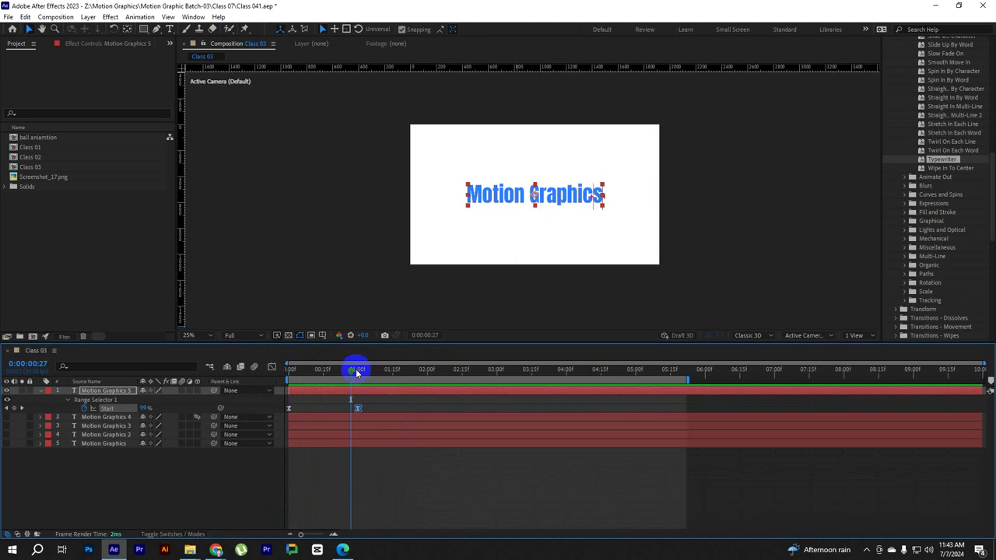
{"action": "left_click", "coordinate": [395, 389]}
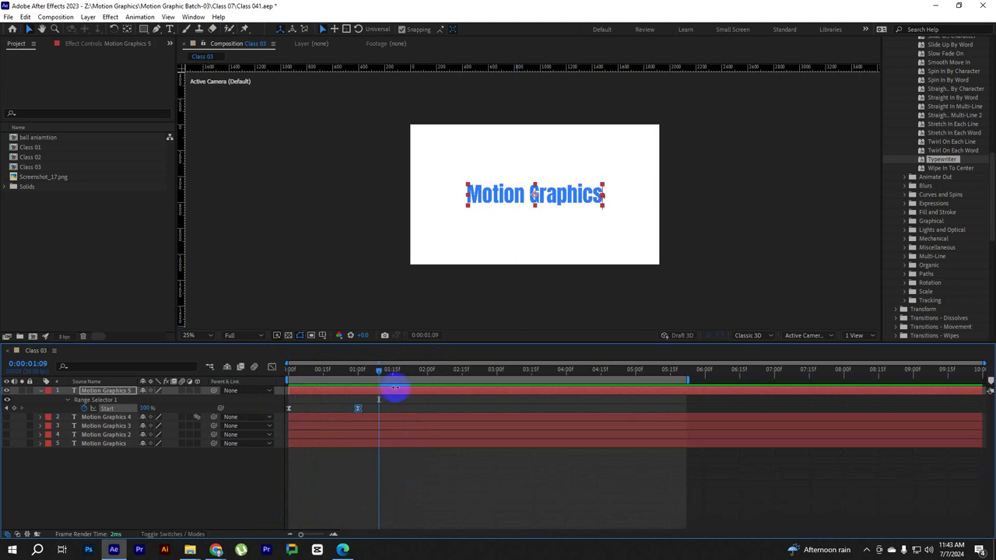
{"action": "left_click", "coordinate": [383, 450]}
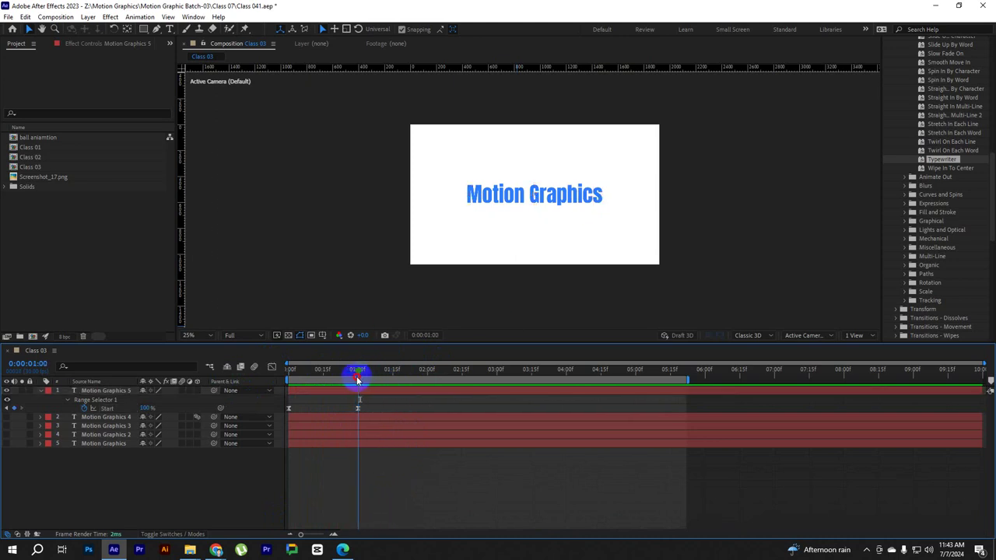
{"action": "left_click", "coordinate": [367, 391]}
Key the title's Position at one second and drop it below the frame at 0:00.
{"action": "key", "text": "p"}
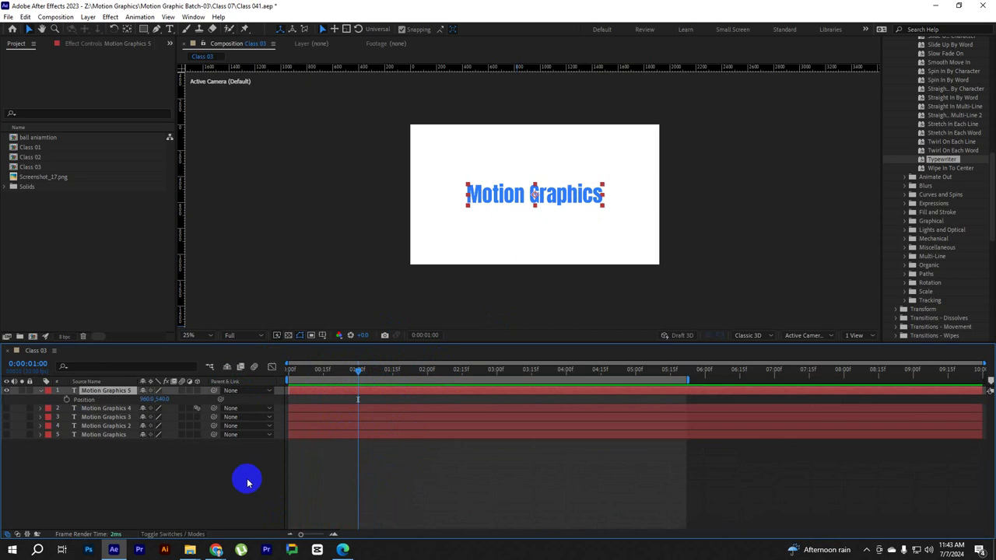
{"action": "left_click", "coordinate": [66, 400]}
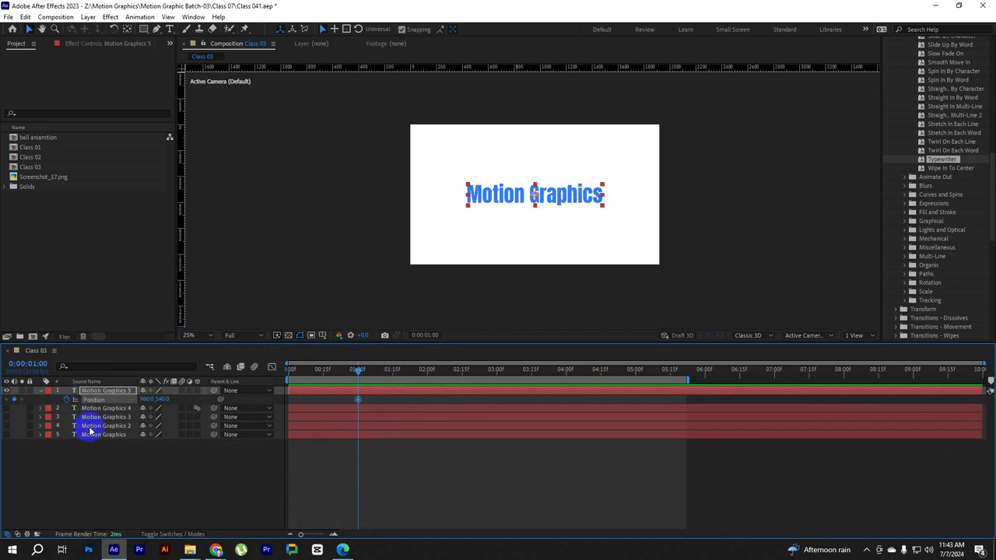
{"action": "left_click_drag", "start_coordinate": [358, 374], "coordinate": [272, 376]}
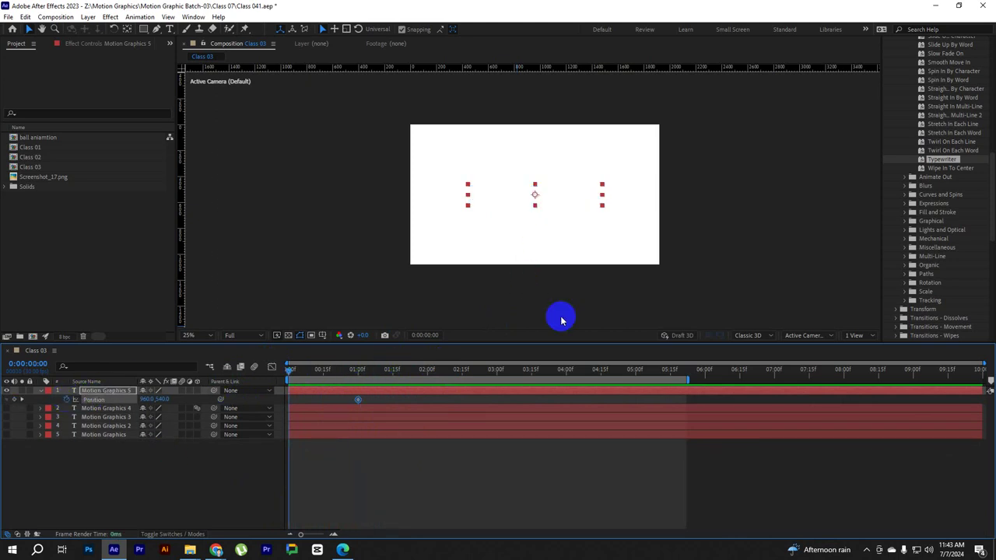
{"action": "left_click_drag", "start_coordinate": [512, 194], "coordinate": [585, 283]}
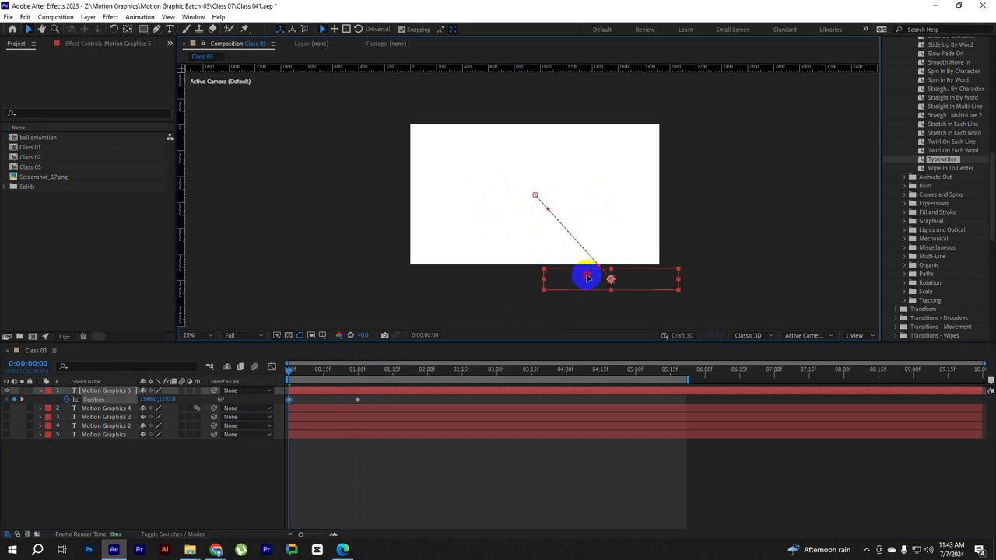
{"action": "left_click", "coordinate": [449, 466]}
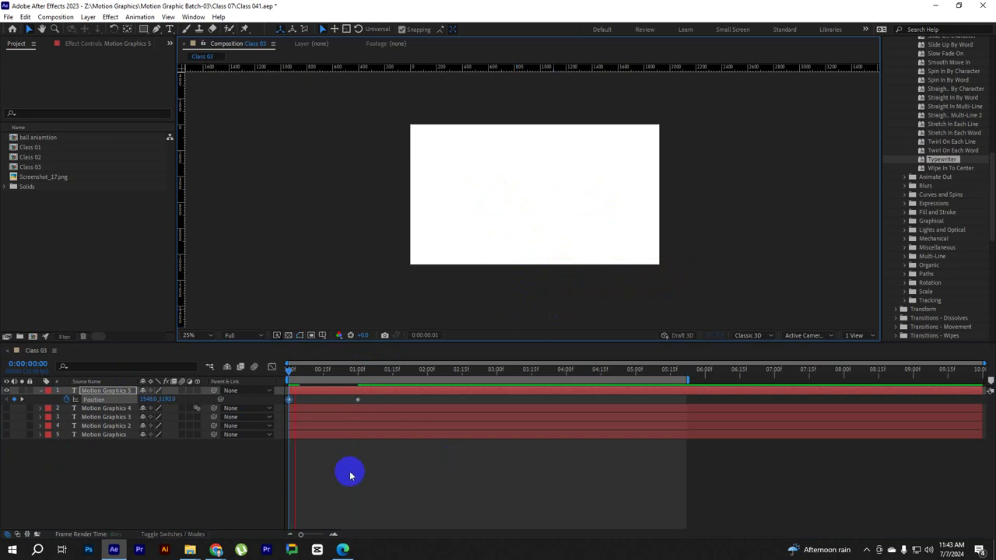
{"action": "left_click", "coordinate": [324, 390]}
Preview the title sliding up while typing, stopping around frame 15.
{"action": "mouse_move", "coordinate": [322, 373]}
{"action": "left_mouse_down"}
{"action": "mouse_move", "coordinate": [322, 383]}
{"action": "mouse_move", "coordinate": [266, 373]}
{"action": "left_mouse_up"}
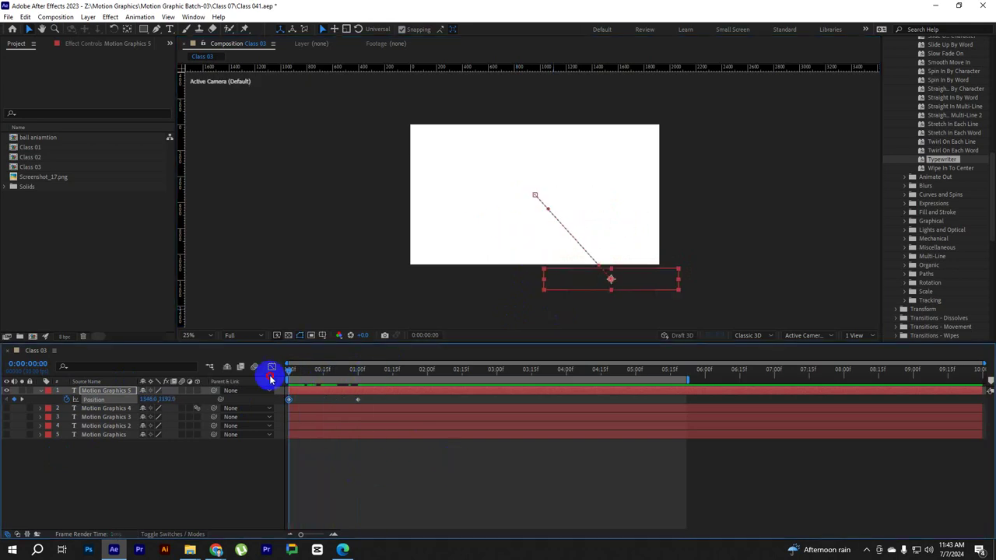
{"action": "left_click", "coordinate": [382, 466]}
{"action": "key", "text": "space"}
{"action": "left_click", "coordinate": [362, 399]}
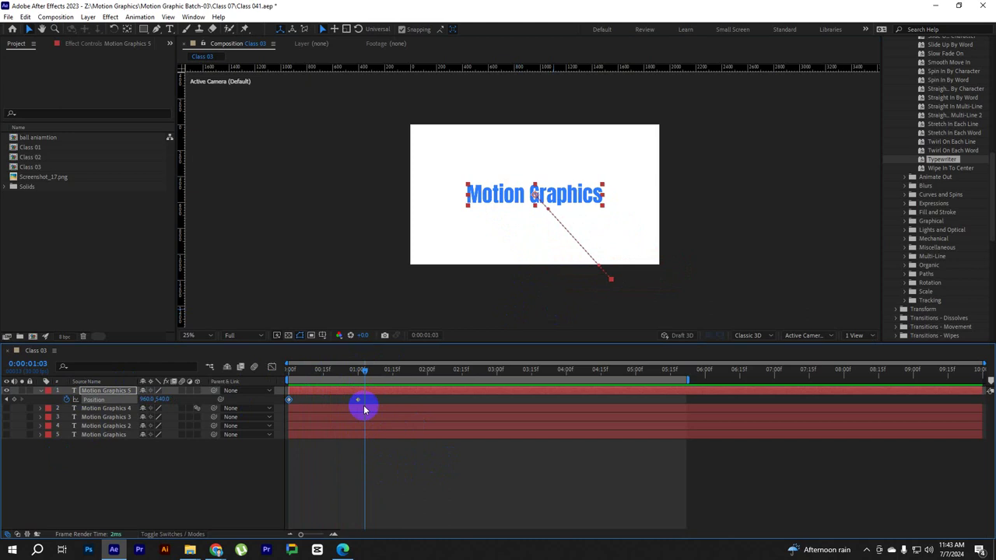
{"action": "left_click", "coordinate": [331, 372]}
{"action": "left_click_drag", "start_coordinate": [332, 377], "coordinate": [325, 378]}
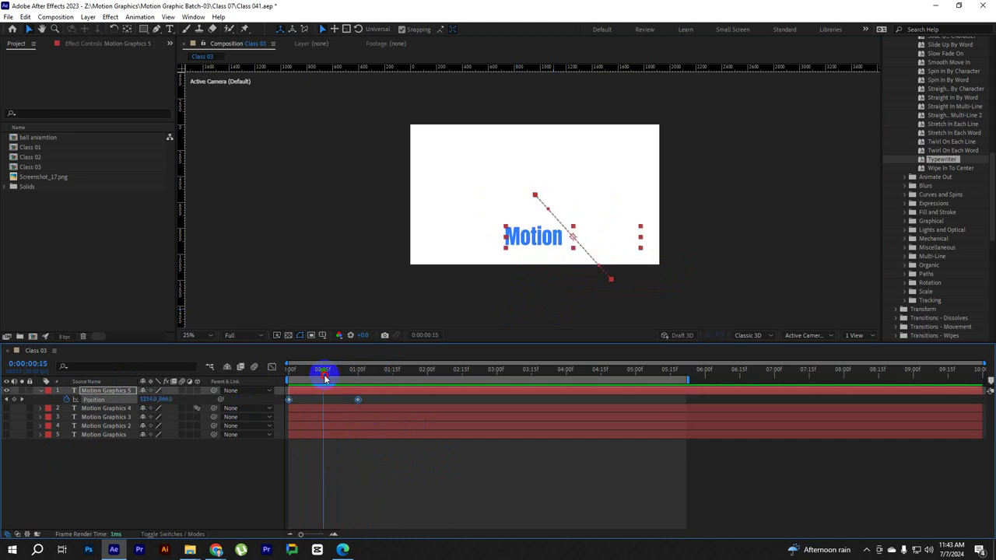
Ease the slide out of its first Position keyframe in the speed graph and preview.
{"action": "left_click", "coordinate": [273, 367]}
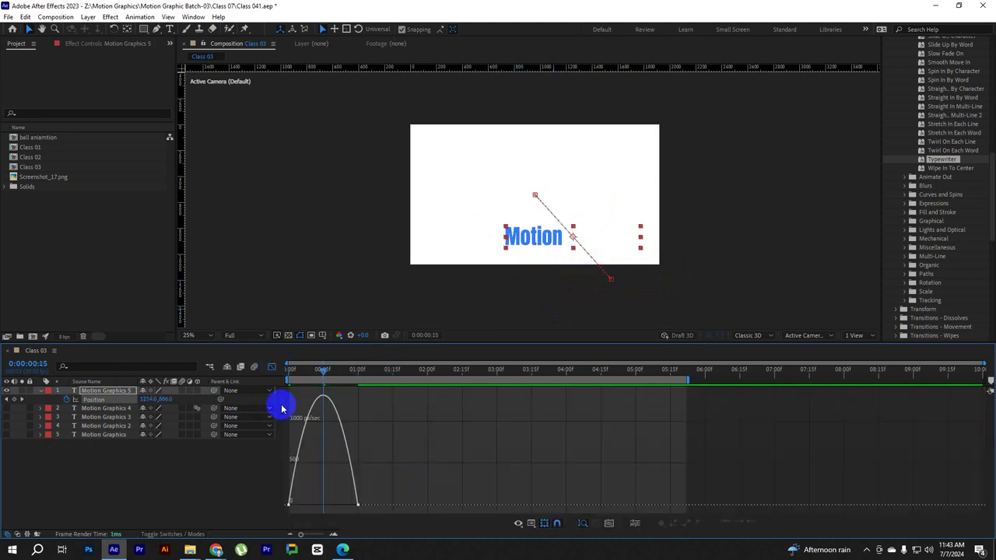
{"action": "left_click_drag", "start_coordinate": [302, 506], "coordinate": [327, 506]}
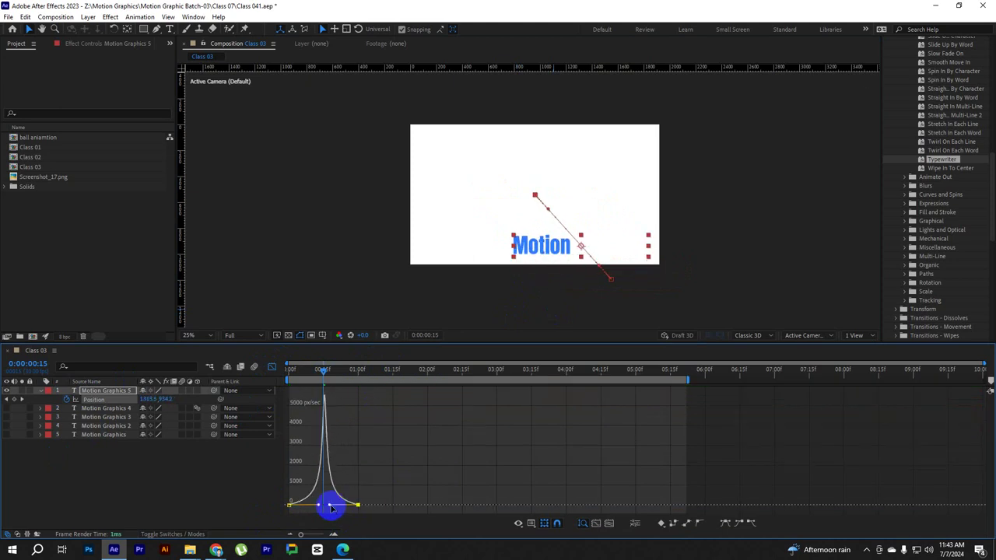
{"action": "left_click", "coordinate": [271, 368]}
{"action": "left_click_drag", "start_coordinate": [322, 371], "coordinate": [289, 371]}
{"action": "key", "text": "space"}
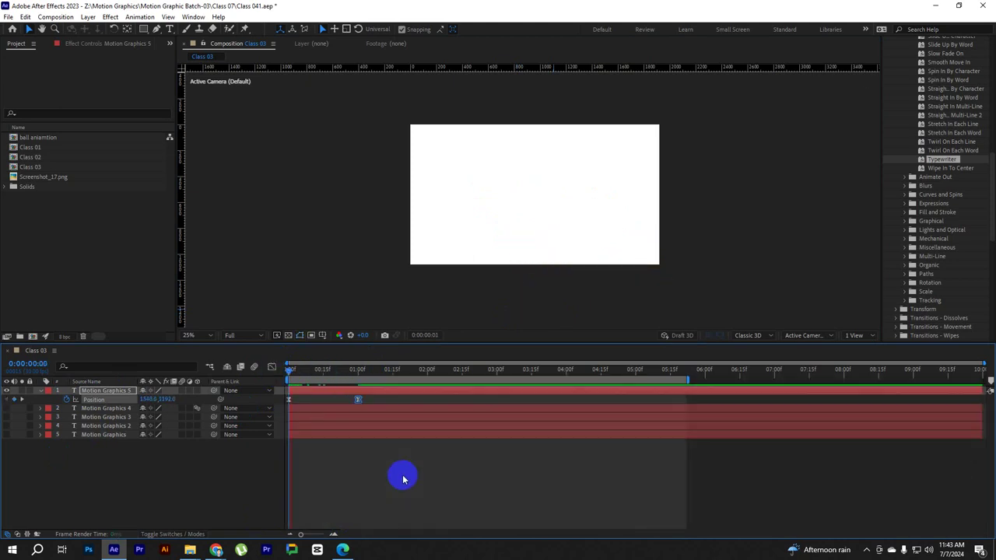
{"action": "key", "text": "space"}
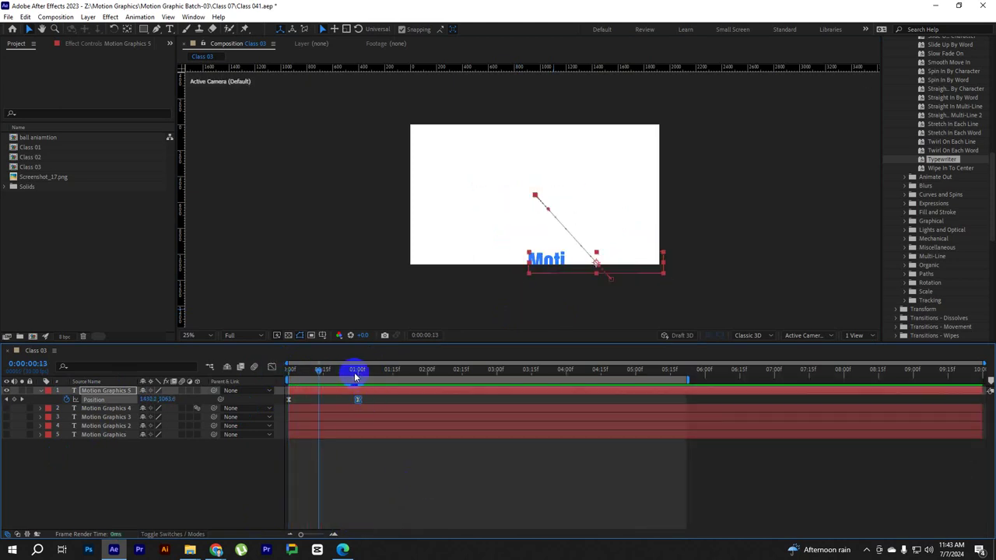
Drag the end Position keyframe earlier and replay the reveal from 0:00.
{"action": "left_click", "coordinate": [357, 404]}
{"action": "left_click_drag", "start_coordinate": [357, 401], "coordinate": [241, 372]}
{"action": "left_click", "coordinate": [394, 488]}
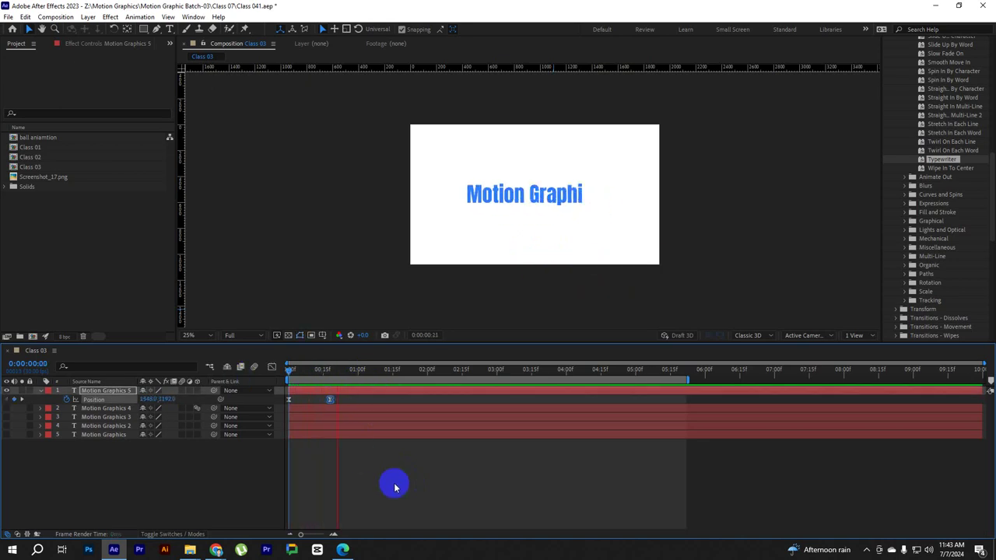
{"action": "left_click_drag", "start_coordinate": [372, 371], "coordinate": [251, 379]}
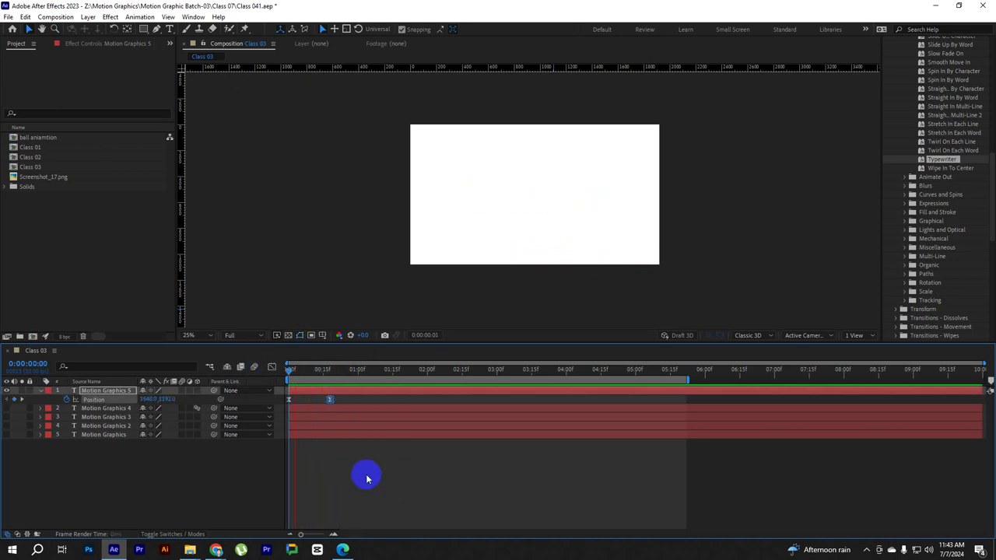
{"action": "key", "text": "space"}
{"action": "left_click", "coordinate": [364, 377]}
{"action": "mouse_move", "coordinate": [364, 377]}
{"action": "left_mouse_down"}
{"action": "mouse_move", "coordinate": [375, 380]}
{"action": "mouse_move", "coordinate": [254, 379]}
{"action": "left_mouse_up"}
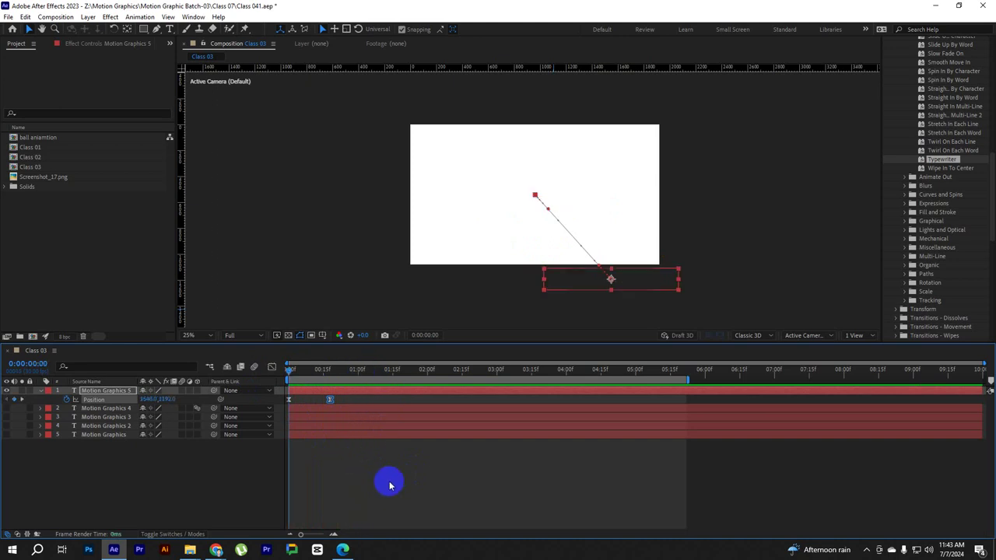
{"action": "key", "text": "space"}
{"action": "left_click_drag", "start_coordinate": [363, 375], "coordinate": [360, 375]}
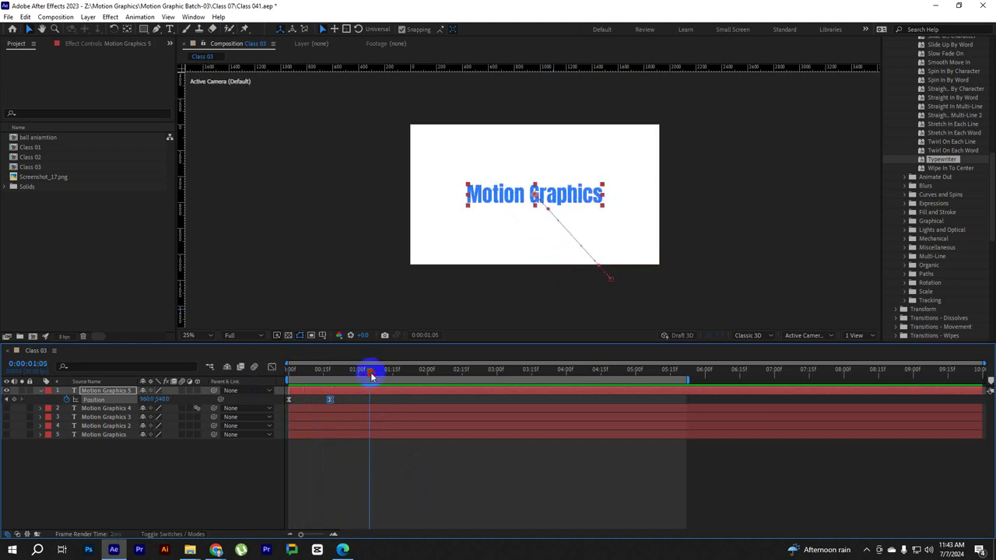
Add a Tracking animator to the title and key Tracking Amount at one second.
{"action": "double_click", "coordinate": [41, 392]}
{"action": "left_click", "coordinate": [49, 408]}
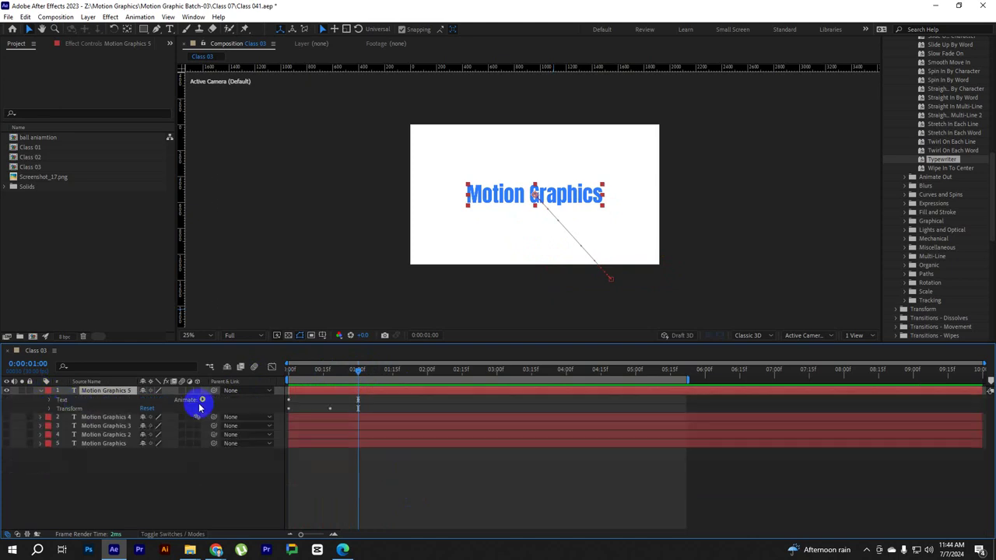
{"action": "left_click", "coordinate": [201, 400]}
{"action": "left_click", "coordinate": [235, 324]}
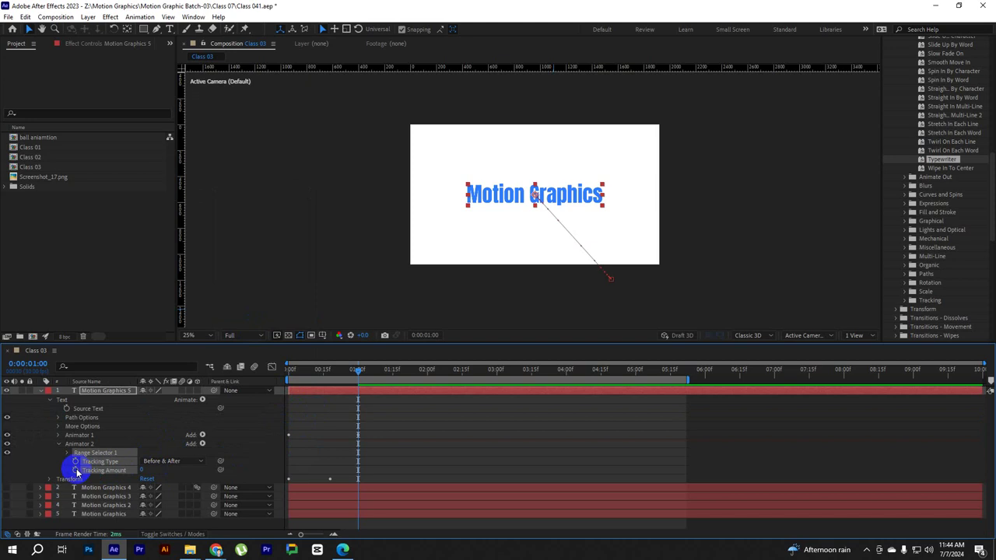
{"action": "left_click", "coordinate": [76, 471]}
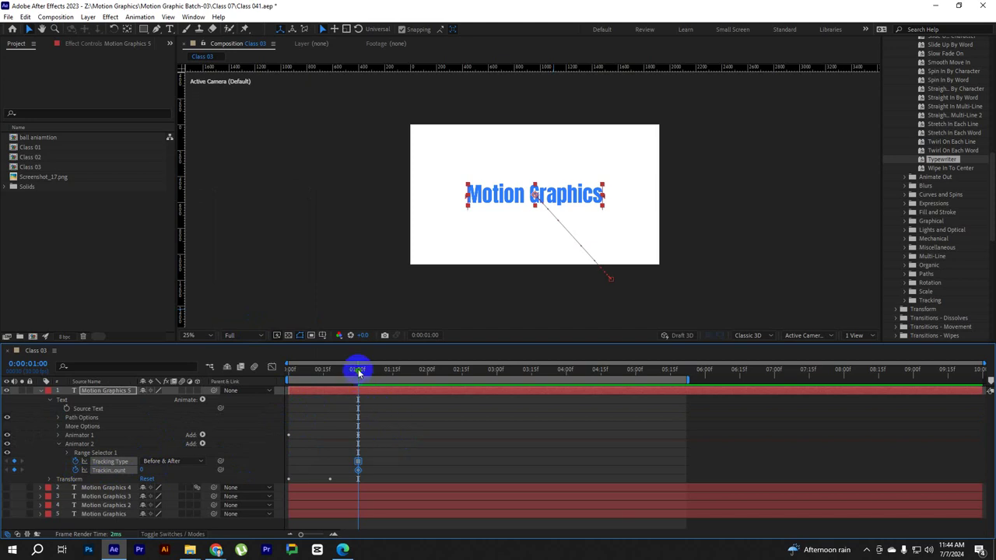
Set Tracking Amount to 30 near 1:15 and 0 at 2:00, then preview.
{"action": "left_click_drag", "start_coordinate": [358, 371], "coordinate": [393, 372]}
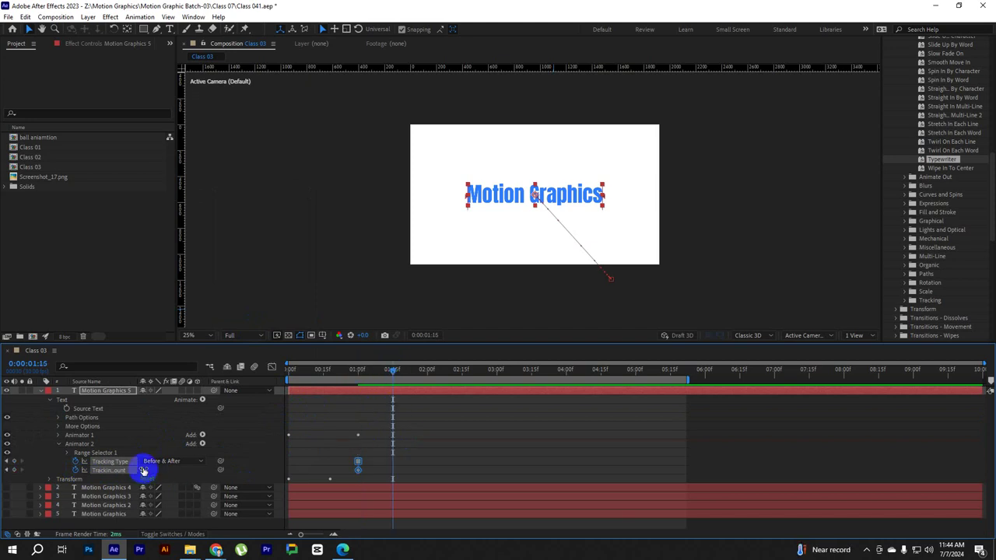
{"action": "type", "text": "30"}
{"action": "key", "text": "Return"}
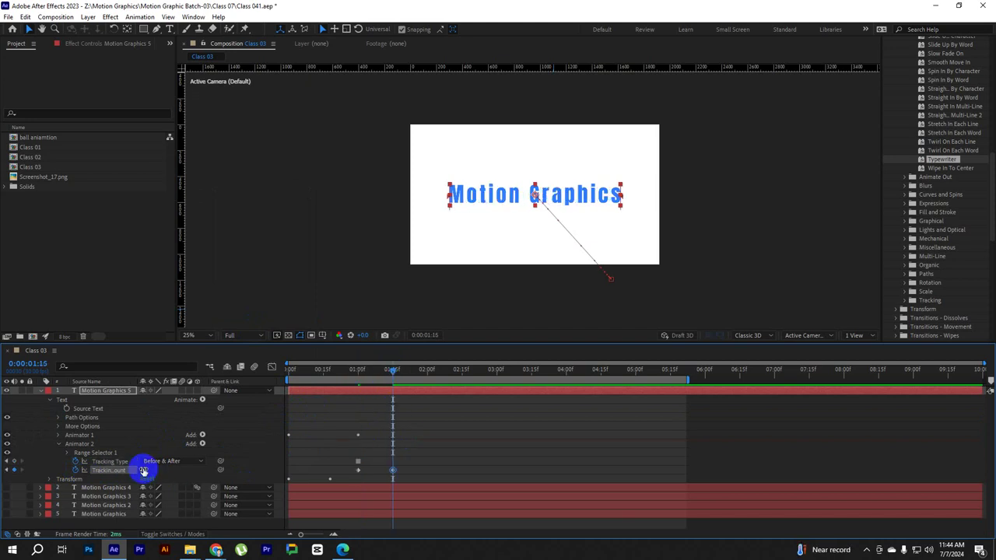
{"action": "left_click_drag", "start_coordinate": [394, 373], "coordinate": [426, 376]}
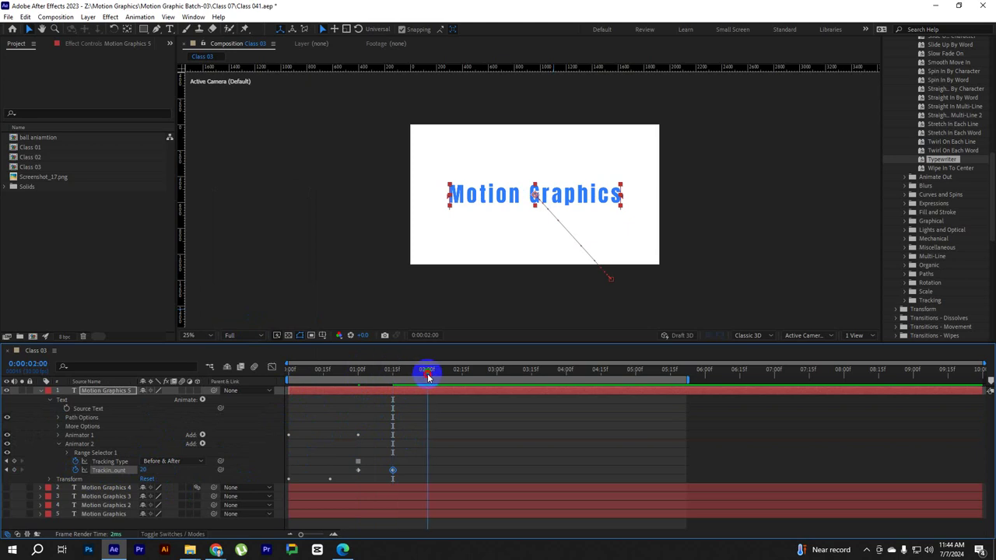
{"action": "type", "text": "0"}
{"action": "key", "text": "Return"}
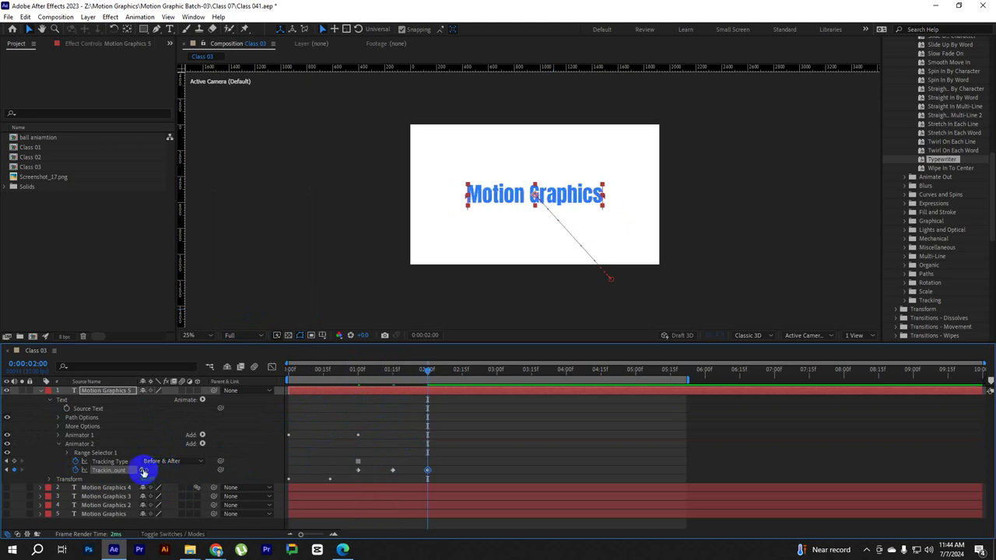
{"action": "key", "text": "Home"}
{"action": "key", "text": "space"}
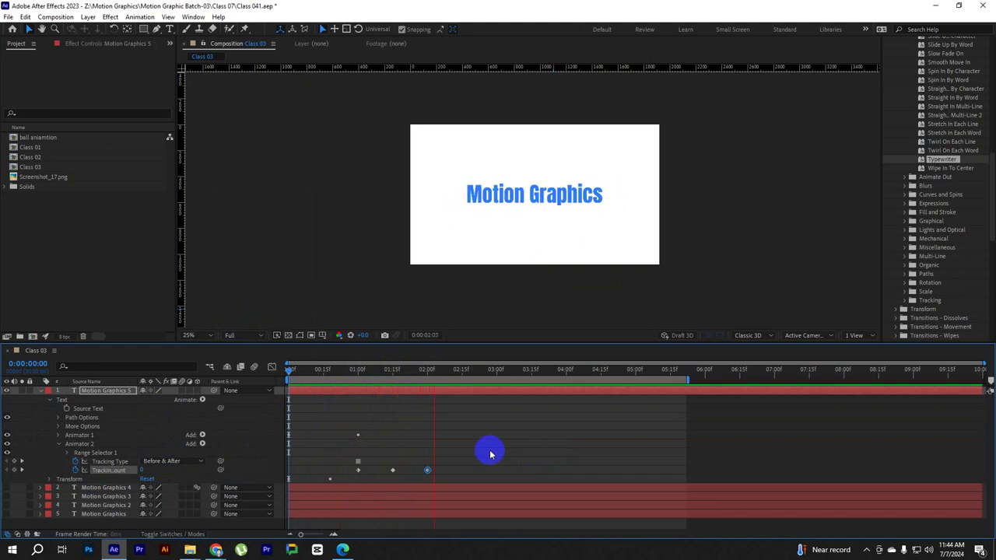
{"action": "left_click", "coordinate": [483, 449]}
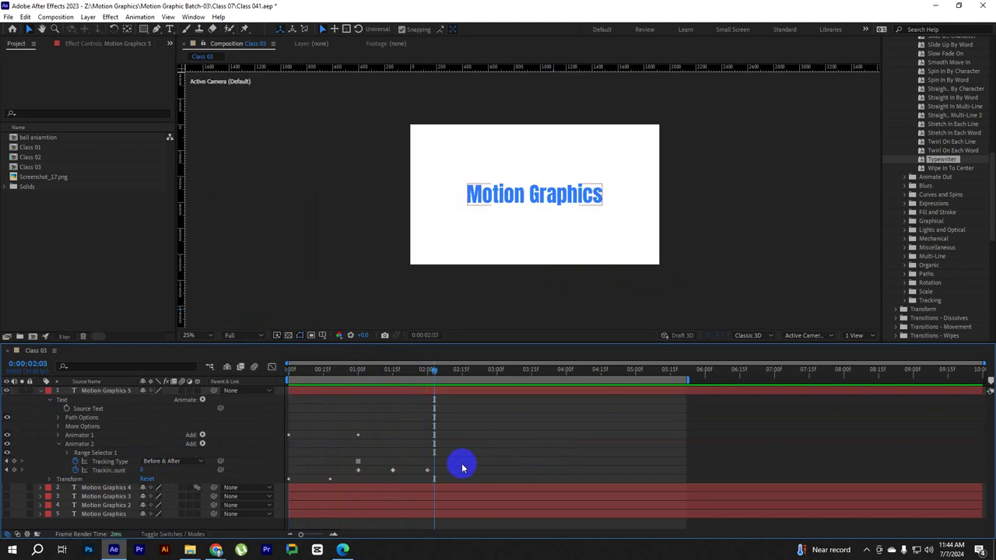
Apply Easy Ease (F9) to all three Tracking Amount keyframes.
{"action": "left_click", "coordinate": [93, 461]}
{"action": "left_click_drag", "start_coordinate": [451, 467], "coordinate": [348, 476]}
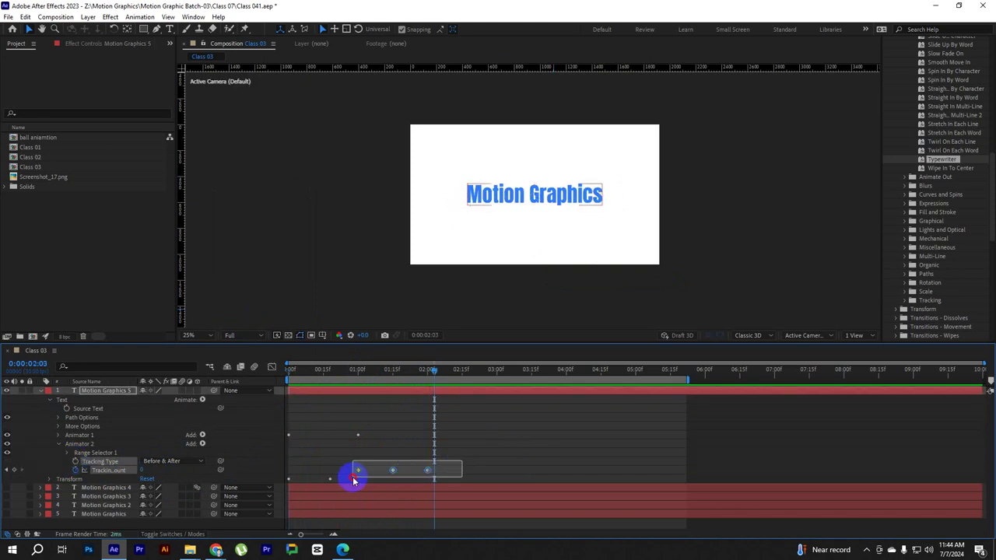
{"action": "key", "text": "F9"}
{"action": "left_click_drag", "start_coordinate": [406, 373], "coordinate": [373, 382]}
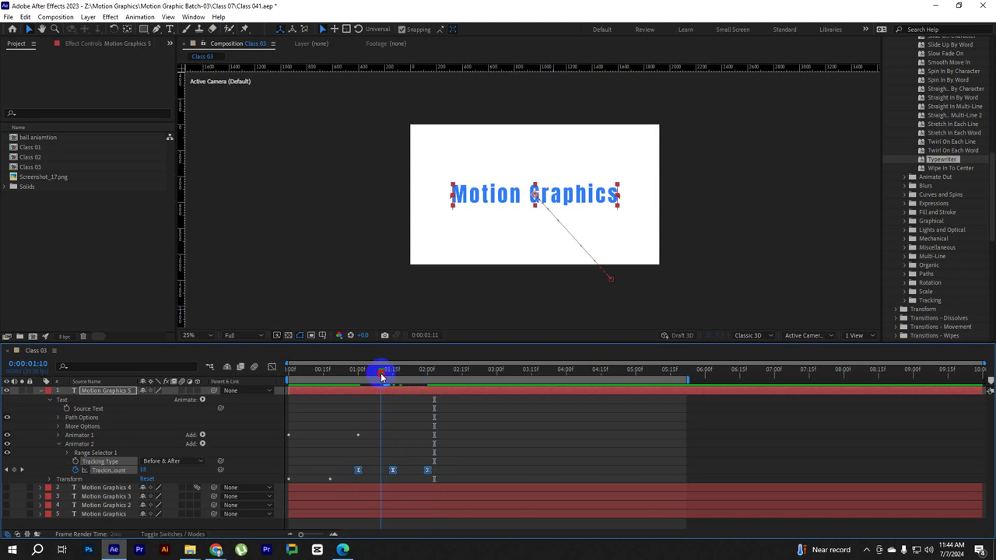
Steepen the tracking speed curves at the first and last keyframes, then preview.
{"action": "left_click", "coordinate": [271, 366]}
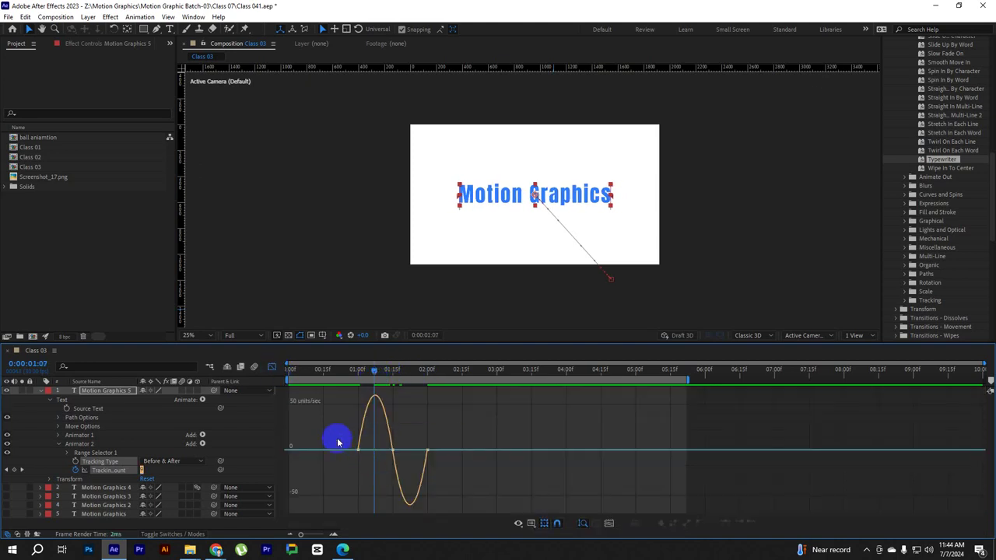
{"action": "mouse_move", "coordinate": [337, 438]}
{"action": "left_mouse_down"}
{"action": "mouse_move", "coordinate": [370, 467]}
{"action": "mouse_move", "coordinate": [366, 453]}
{"action": "mouse_move", "coordinate": [421, 481]}
{"action": "mouse_move", "coordinate": [422, 467]}
{"action": "mouse_move", "coordinate": [456, 460]}
{"action": "left_mouse_up"}
{"action": "left_click", "coordinate": [340, 532]}
{"action": "left_click", "coordinate": [469, 482]}
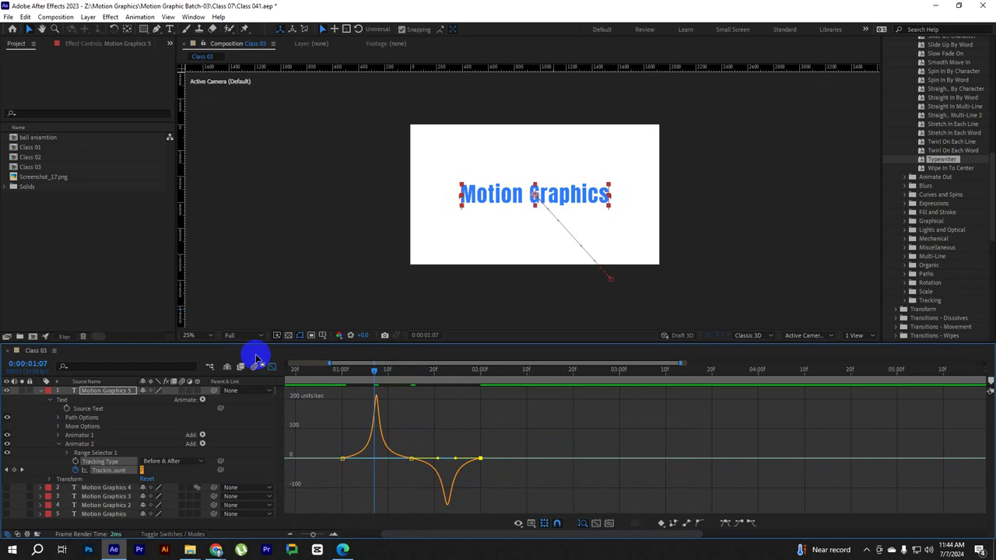
{"action": "left_click", "coordinate": [272, 366]}
{"action": "left_click_drag", "start_coordinate": [376, 374], "coordinate": [222, 371]}
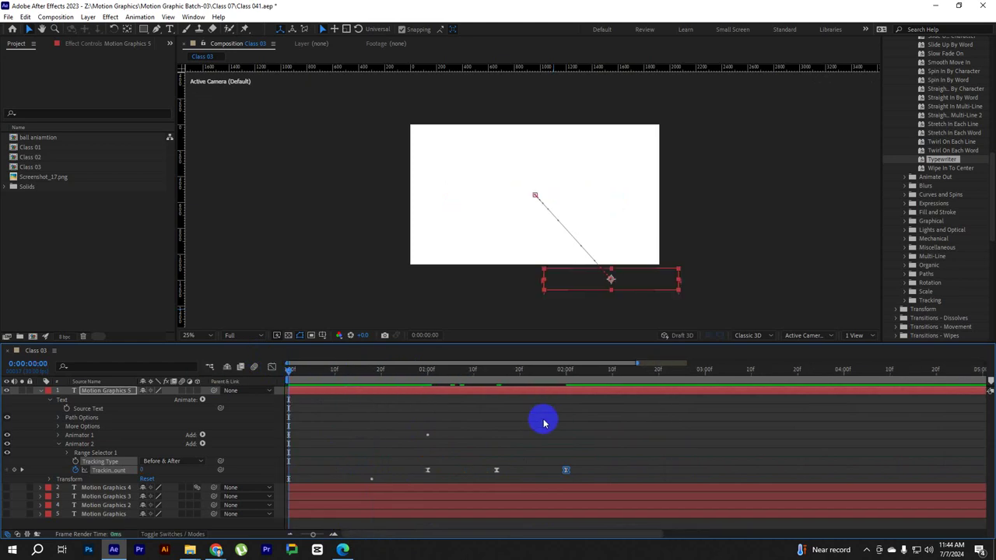
{"action": "key", "text": "space"}
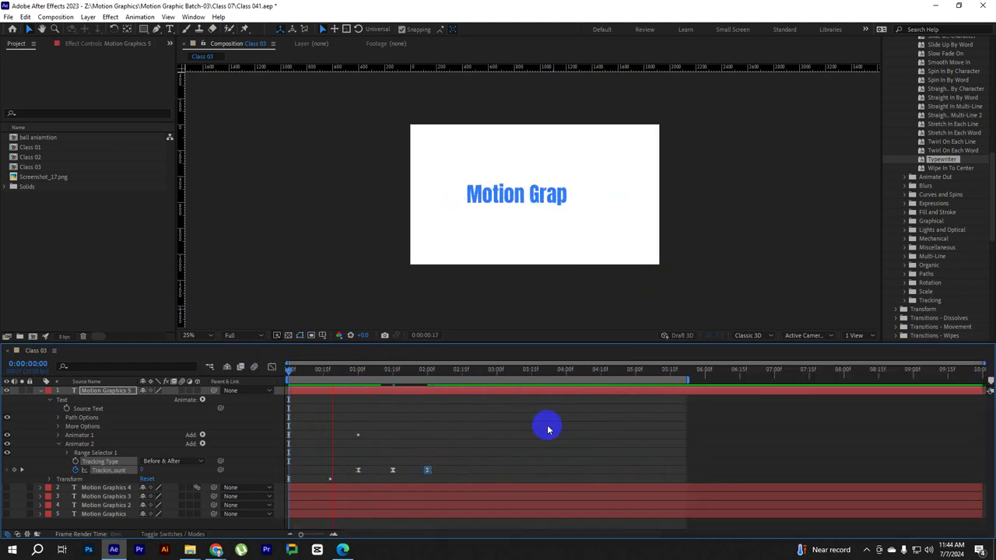
{"action": "key", "text": "space"}
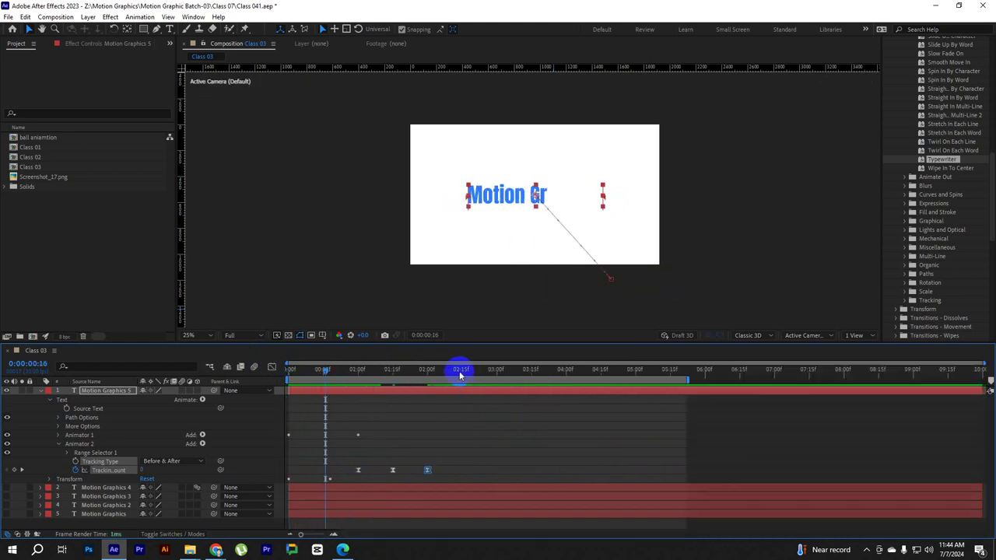
Pull the work-area end back to about three seconds and preview the animation.
{"action": "left_click", "coordinate": [460, 374]}
{"action": "left_click_drag", "start_coordinate": [685, 381], "coordinate": [484, 381]}
{"action": "left_click", "coordinate": [527, 420]}
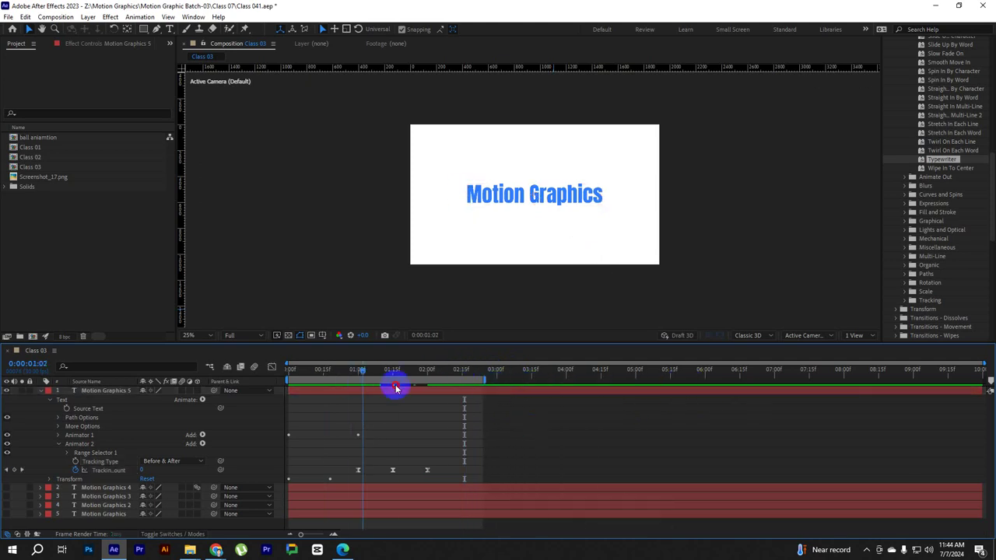
{"action": "left_click_drag", "start_coordinate": [395, 388], "coordinate": [290, 389]}
{"action": "key", "text": "space"}
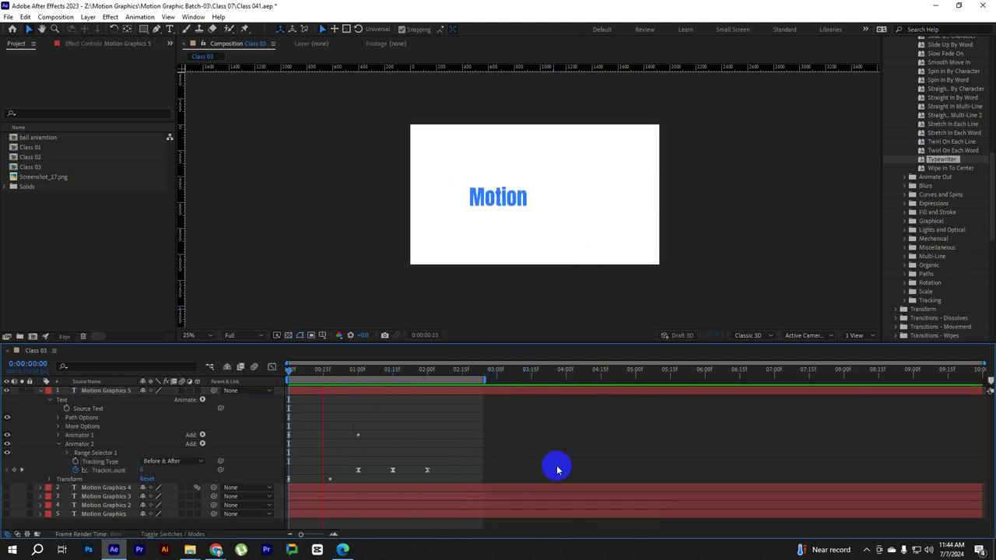
{"action": "key", "text": "space"}
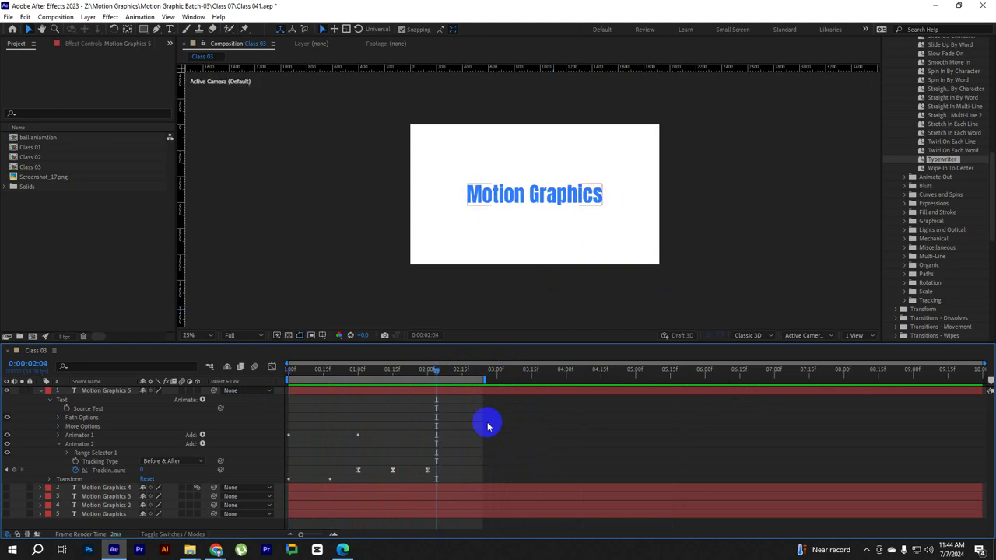
{"action": "left_click_drag", "start_coordinate": [437, 370], "coordinate": [177, 382]}
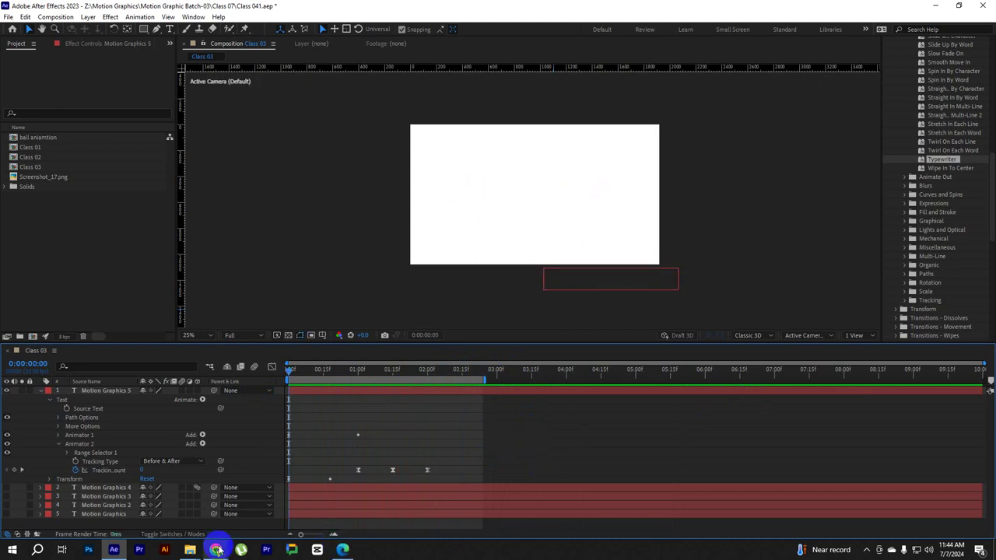
{"action": "left_click", "coordinate": [217, 549]}
{"action": "left_click", "coordinate": [269, 506]}
{"action": "left_click", "coordinate": [77, 456]}
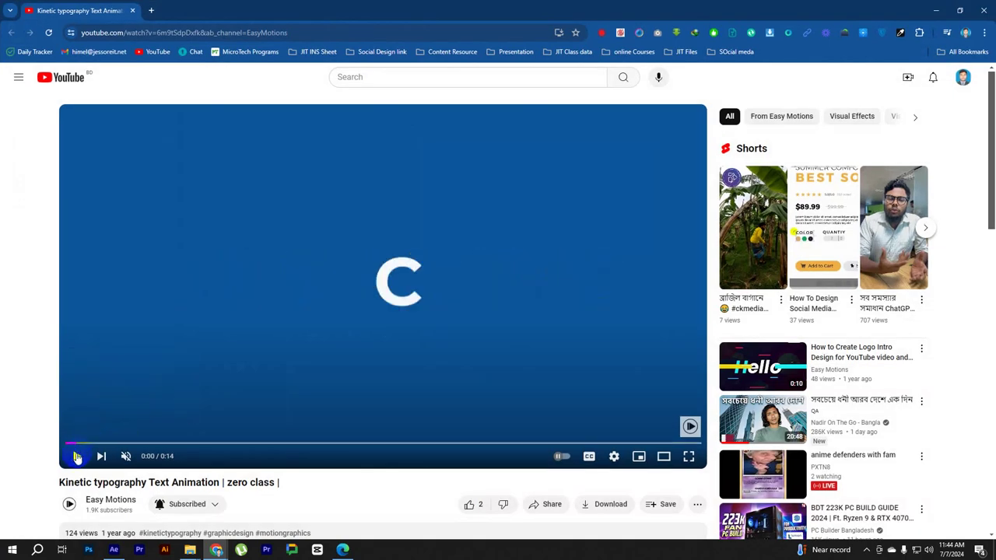
{"action": "left_click", "coordinate": [937, 10]}
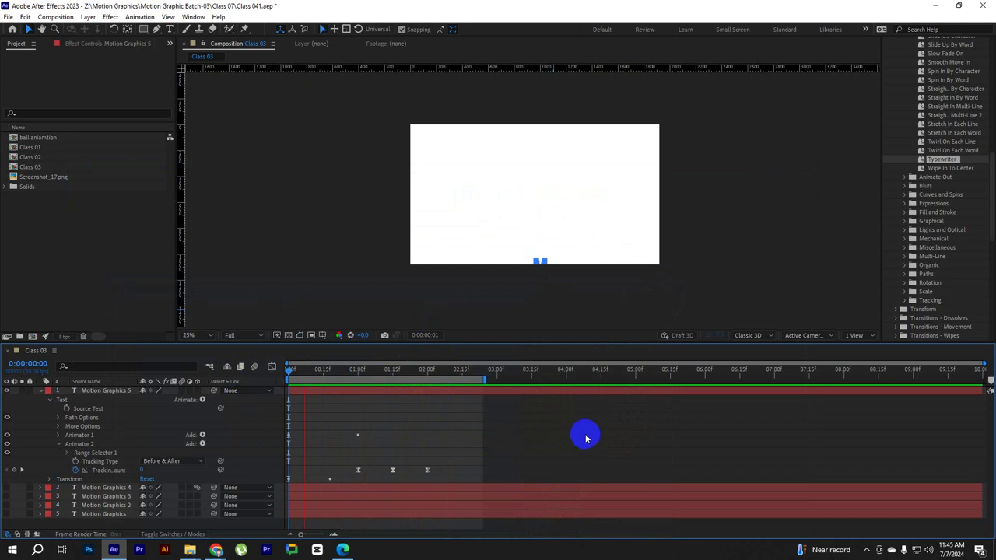
Go to the two-second mark and extend the work area to about five seconds.
{"action": "key", "text": "space"}
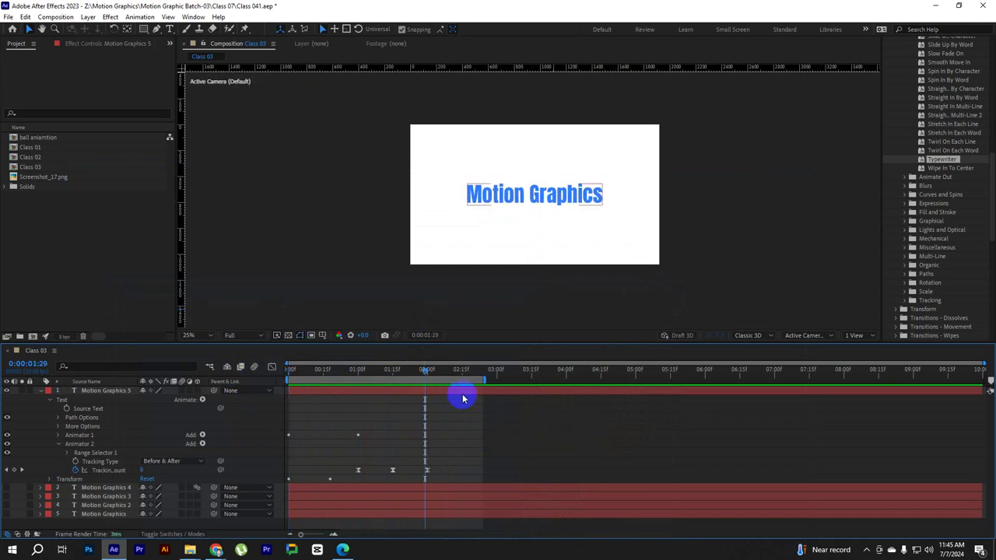
{"action": "left_click", "coordinate": [425, 372]}
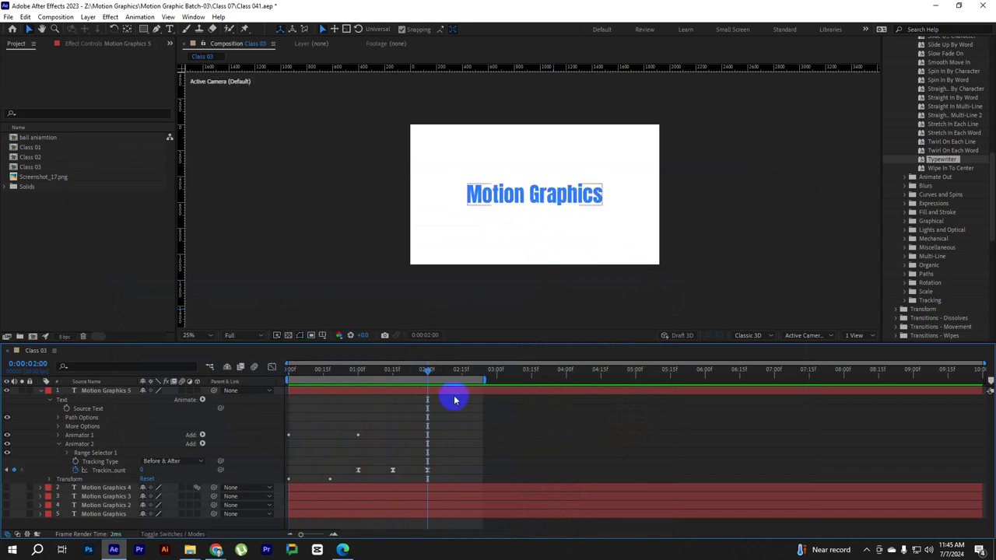
{"action": "left_click", "coordinate": [448, 392]}
{"action": "left_click_drag", "start_coordinate": [483, 379], "coordinate": [620, 380]}
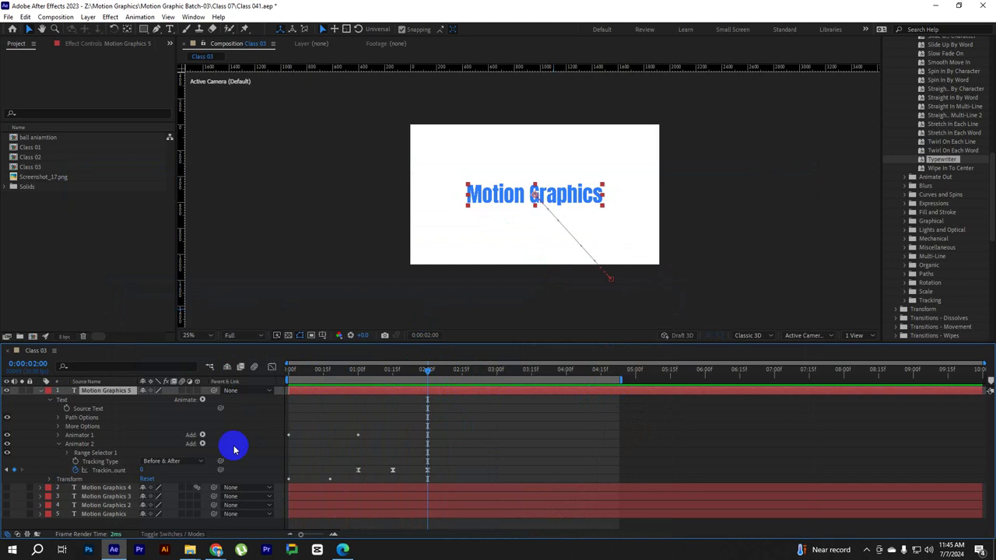
Key Position at 2:00, then raise the title to 960, 378 at 2:16.
{"action": "key", "text": "p"}
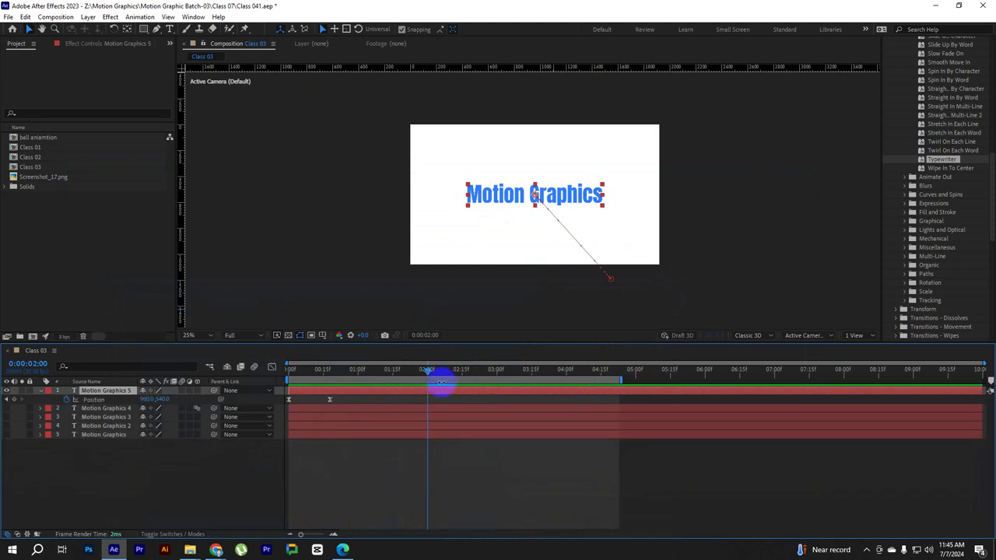
{"action": "left_click", "coordinate": [13, 399]}
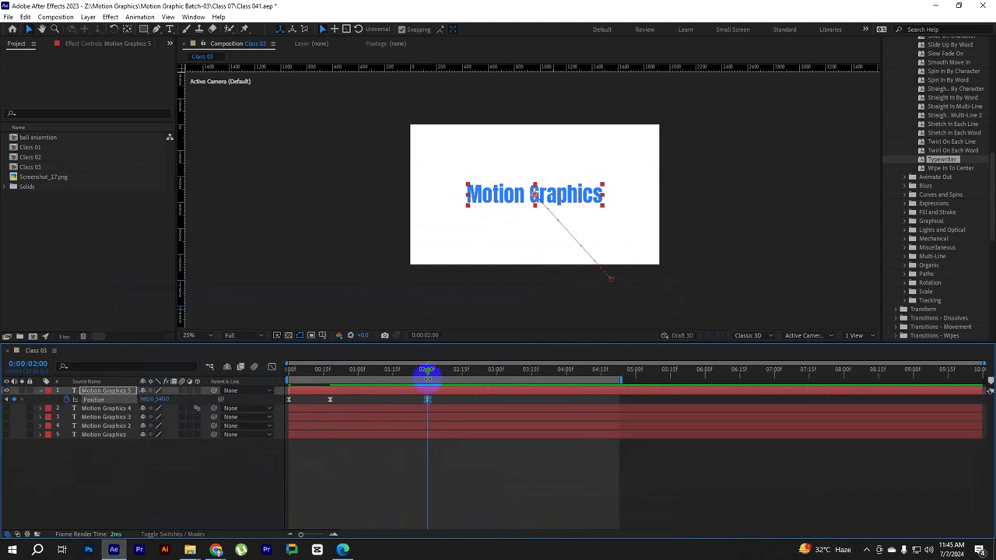
{"action": "left_click_drag", "start_coordinate": [428, 371], "coordinate": [465, 374]}
{"action": "left_click_drag", "start_coordinate": [573, 201], "coordinate": [572, 179]}
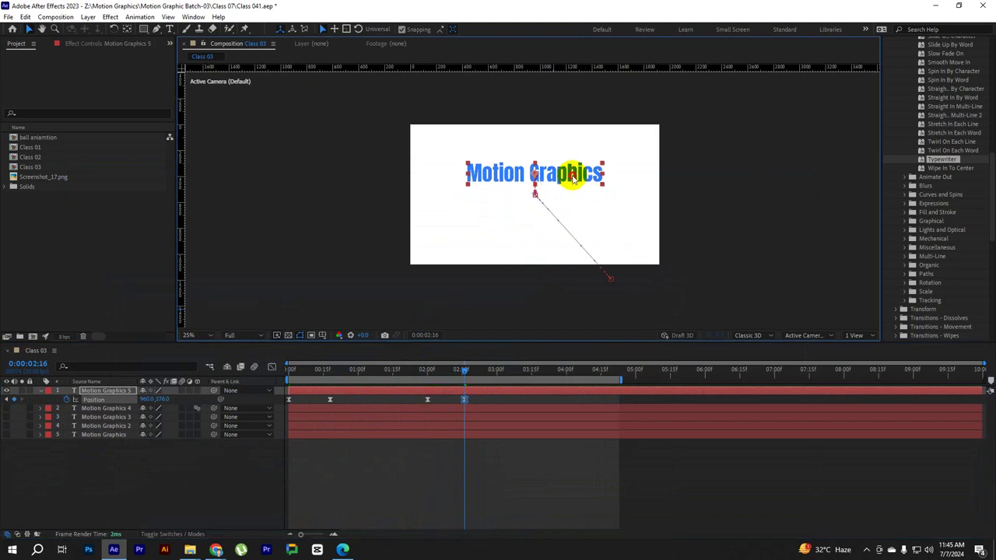
{"action": "left_click_drag", "start_coordinate": [464, 374], "coordinate": [427, 372]}
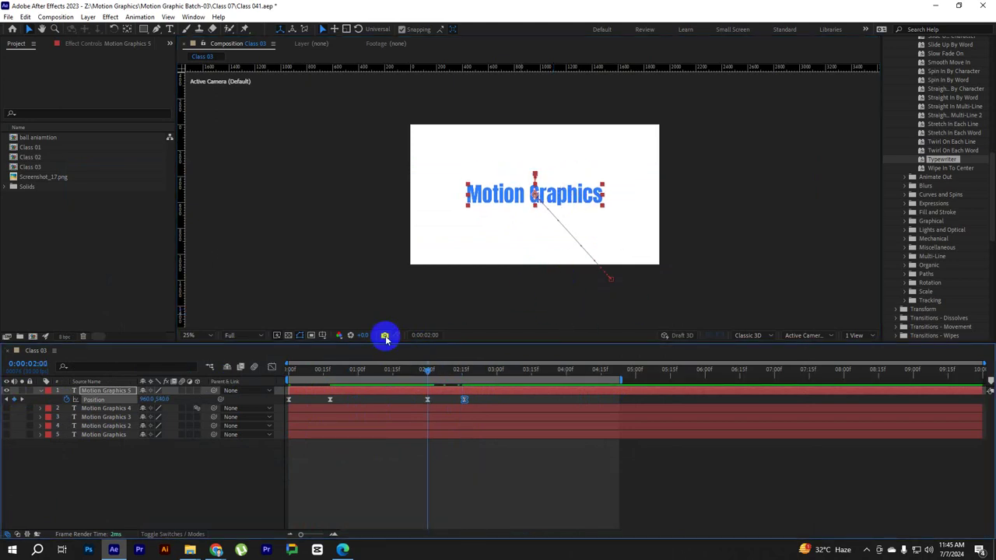
{"action": "left_click", "coordinate": [217, 488]}
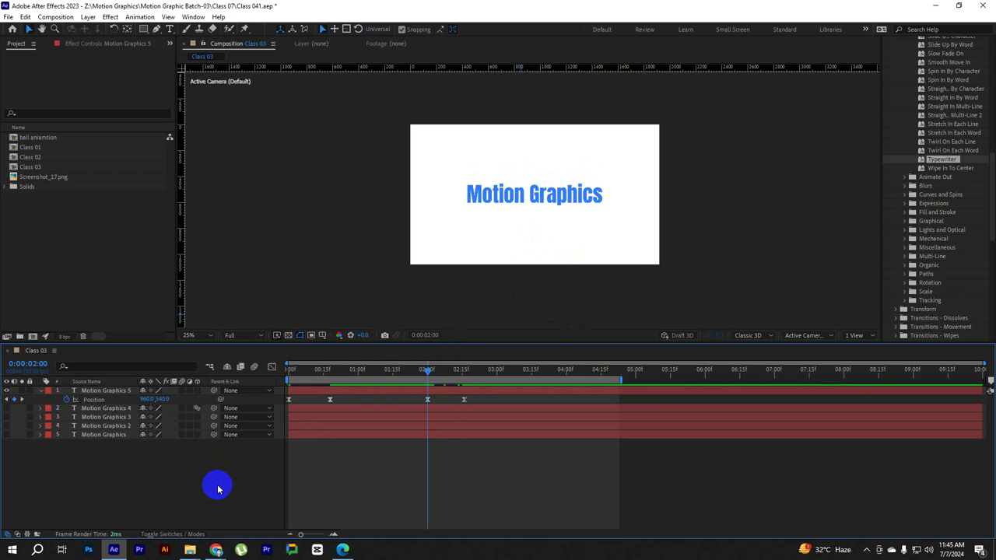
Type 'Design & Animation' below the title and set it to Montserrat Bold.
{"action": "left_click", "coordinate": [171, 30]}
{"action": "left_click", "coordinate": [436, 236]}
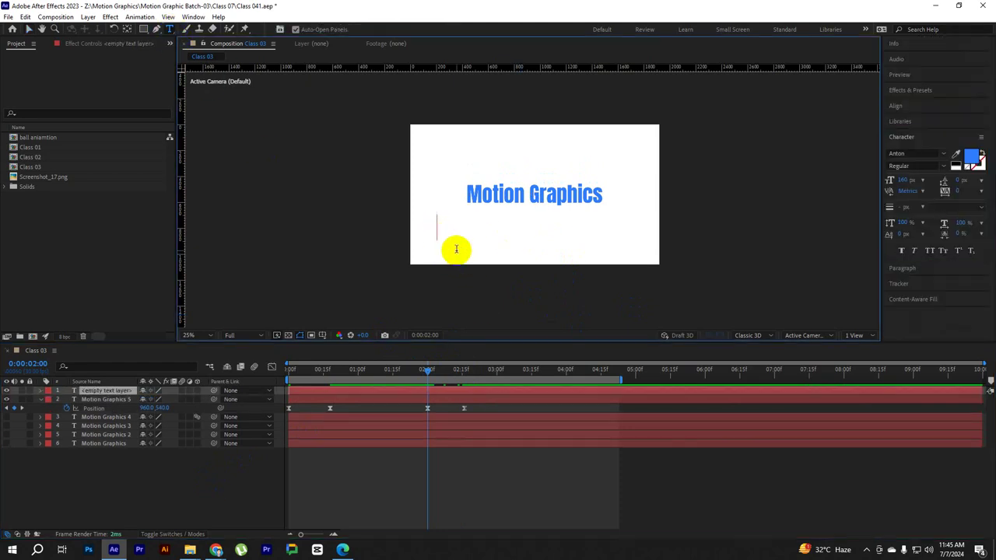
{"action": "type", "text": "Design &"}
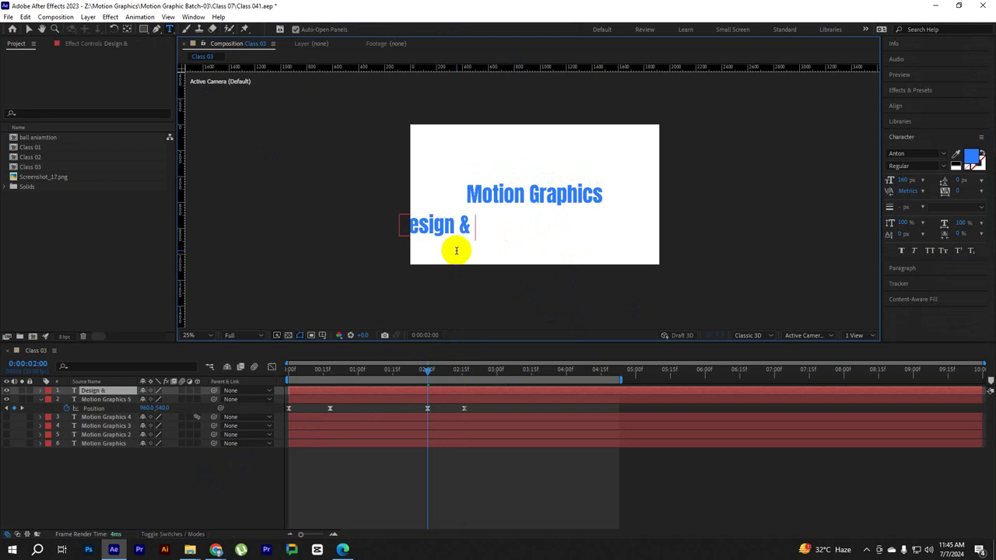
{"action": "type", "text": "imation"}
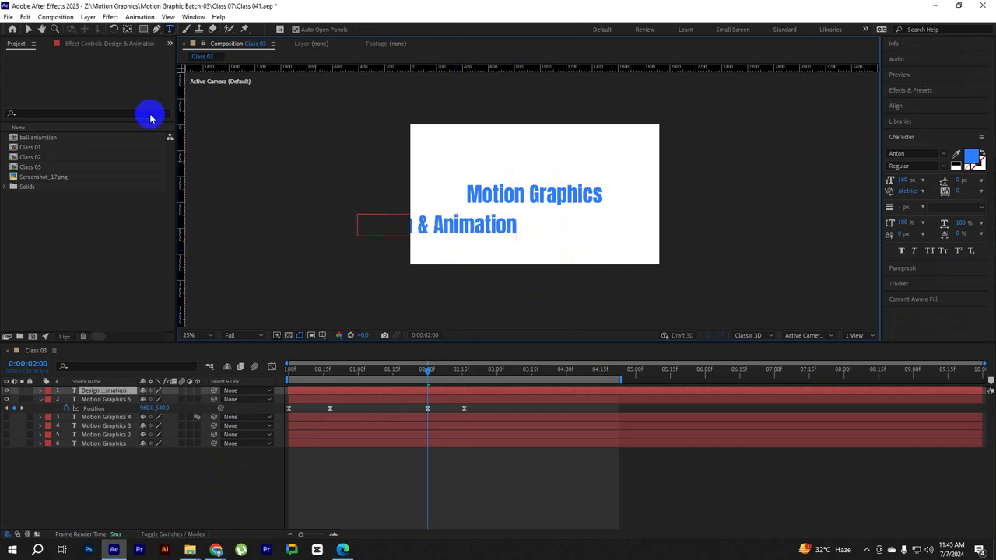
{"action": "left_click", "coordinate": [28, 31]}
{"action": "left_click", "coordinate": [914, 153]}
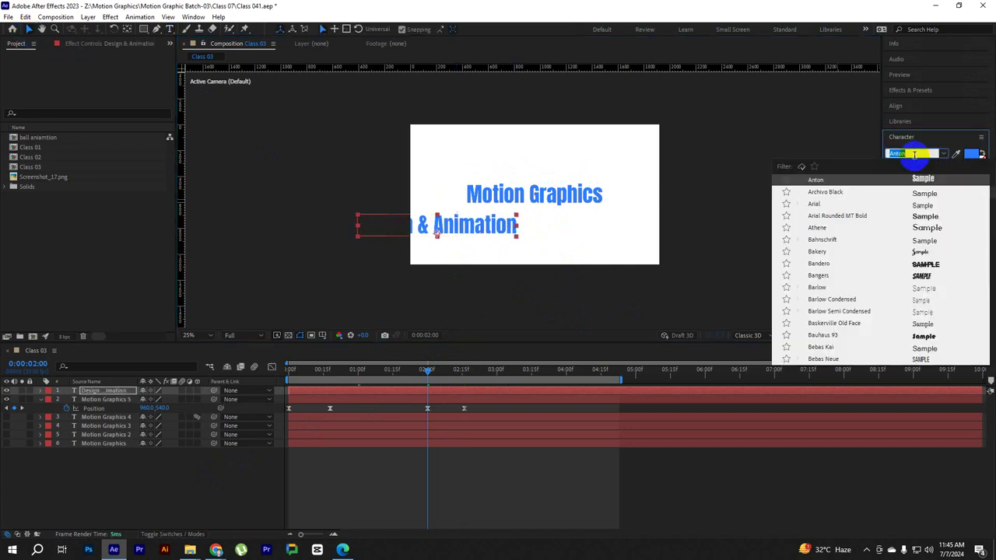
{"action": "type", "text": "mont"}
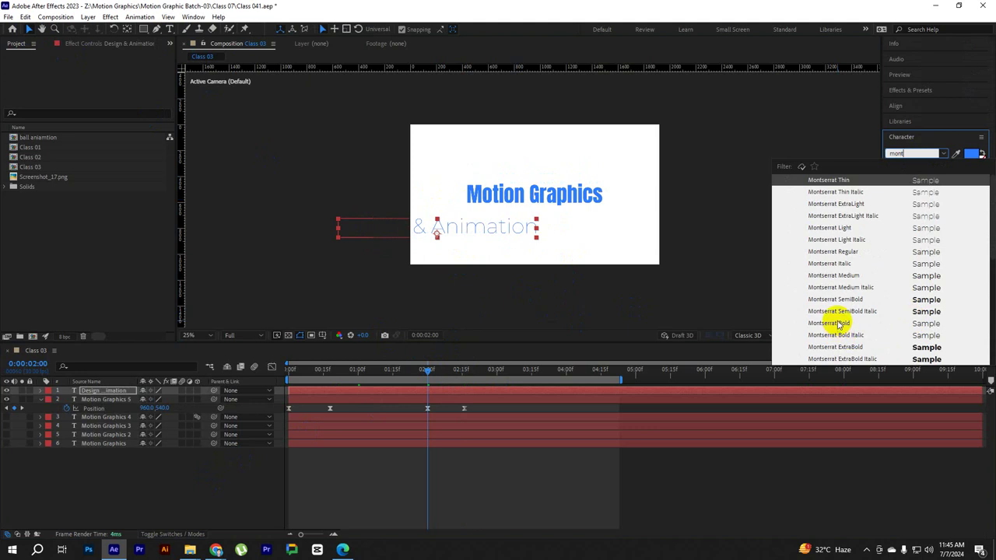
{"action": "left_click", "coordinate": [834, 323]}
Size the subtitle to 107 px, center it under the title, start it after 2:00.
{"action": "left_click_drag", "start_coordinate": [501, 226], "coordinate": [627, 224]}
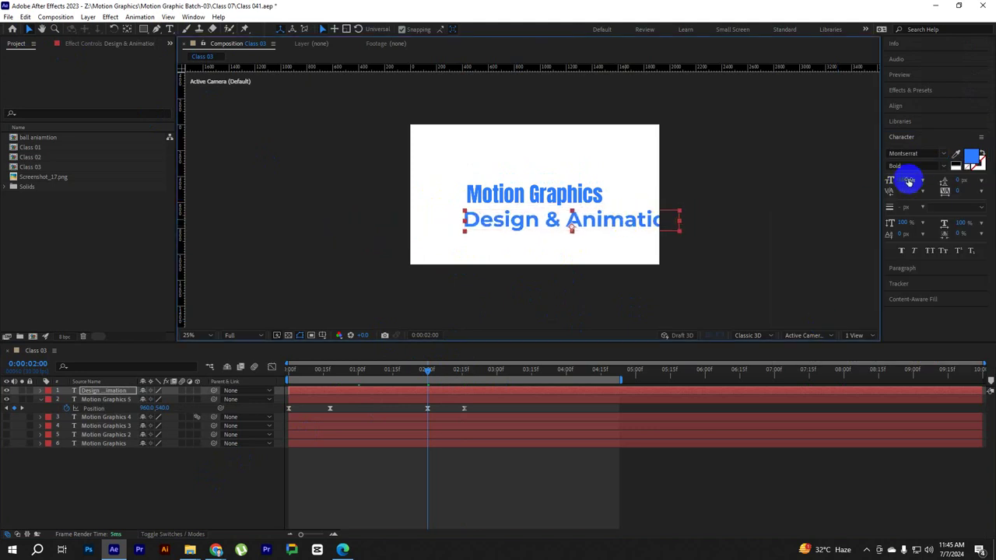
{"action": "left_click_drag", "start_coordinate": [909, 181], "coordinate": [889, 184]}
{"action": "left_click_drag", "start_coordinate": [611, 221], "coordinate": [573, 215]}
{"action": "left_click", "coordinate": [442, 479]}
{"action": "left_click", "coordinate": [431, 395]}
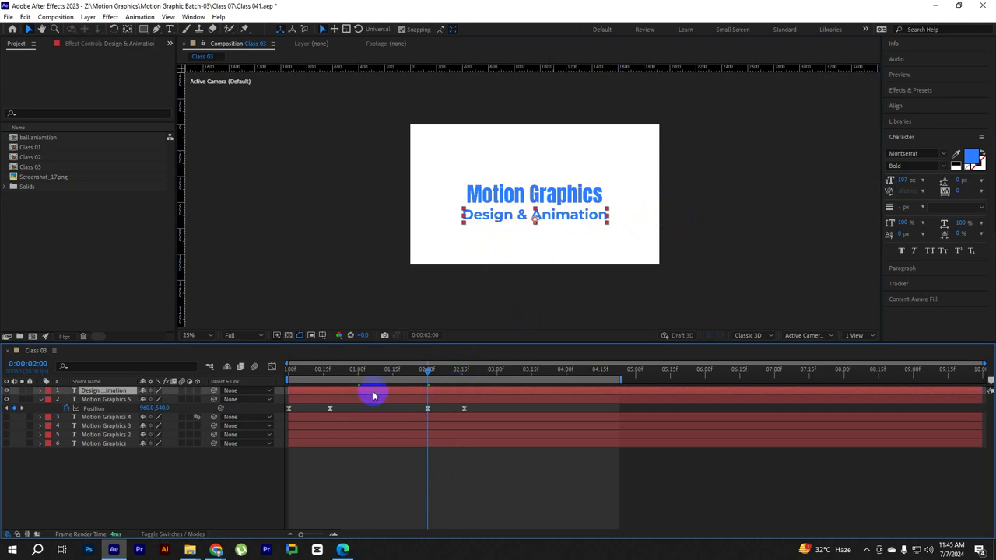
{"action": "left_click_drag", "start_coordinate": [300, 397], "coordinate": [445, 394]}
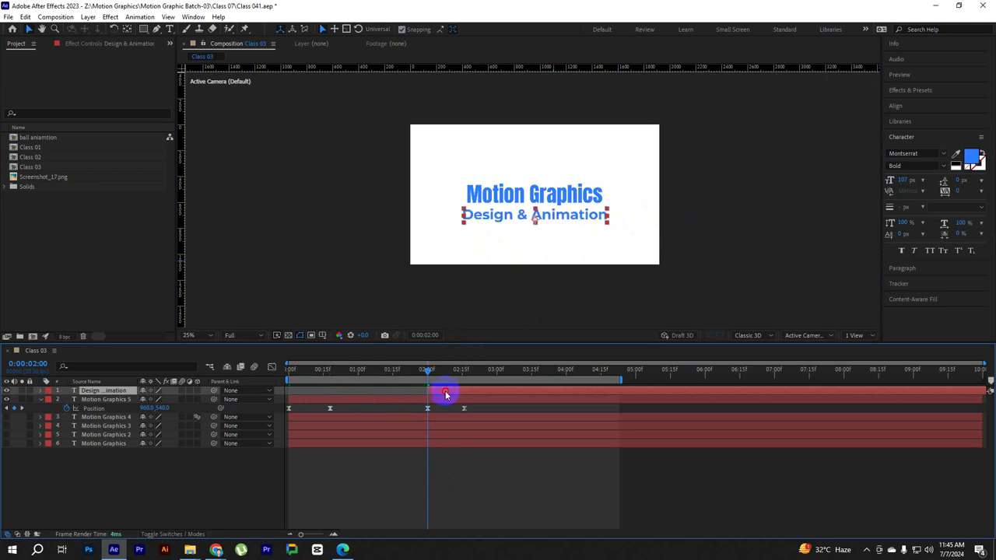
Apply Typewriter to the 'Design & Animation' layer and move its last Start keyframe to 3:01.
{"action": "left_click", "coordinate": [921, 91]}
{"action": "scroll", "coordinate": [933, 257], "scroll_direction": "down", "scroll_amount": 5}
{"action": "scroll", "coordinate": [939, 267], "scroll_direction": "down", "scroll_amount": 5}
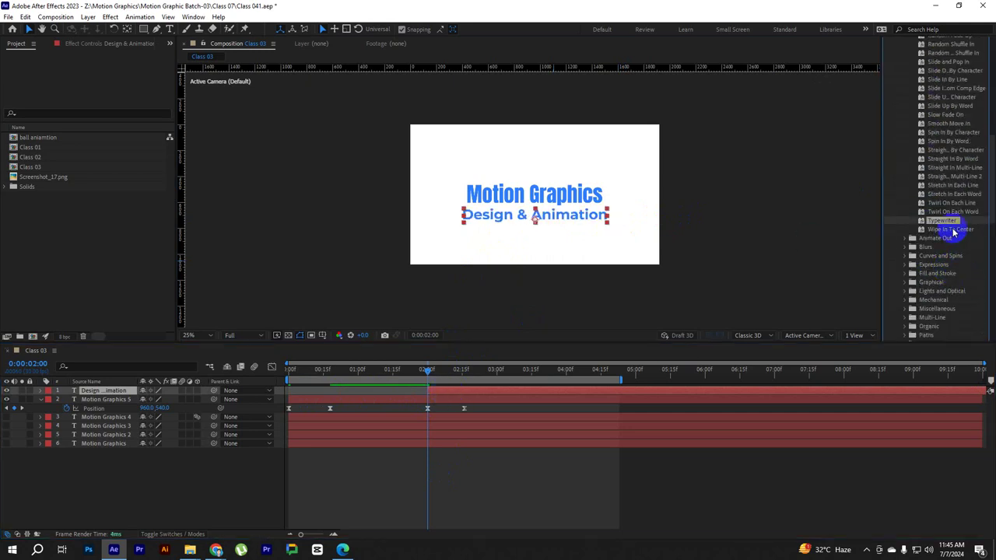
{"action": "left_click_drag", "start_coordinate": [932, 232], "coordinate": [463, 395]}
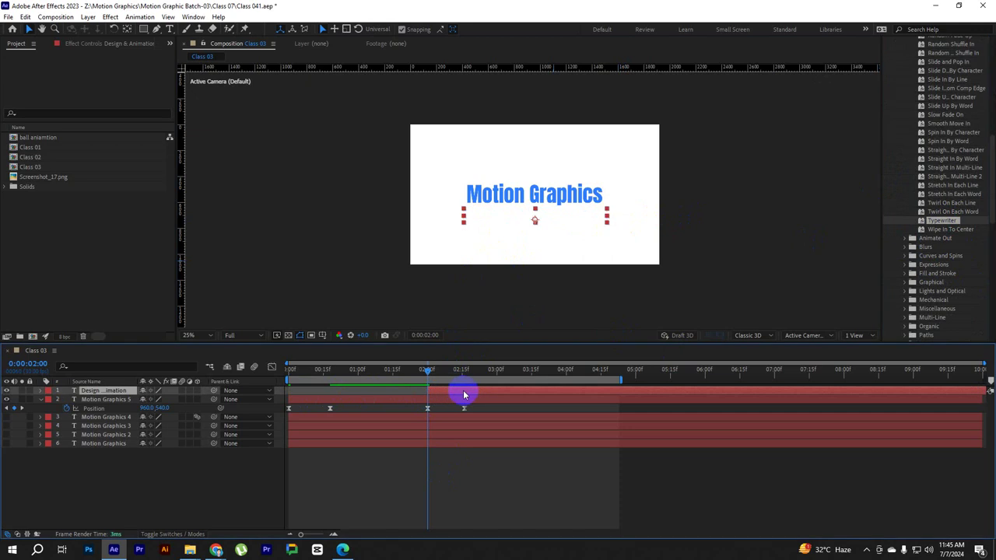
{"action": "left_click", "coordinate": [494, 372]}
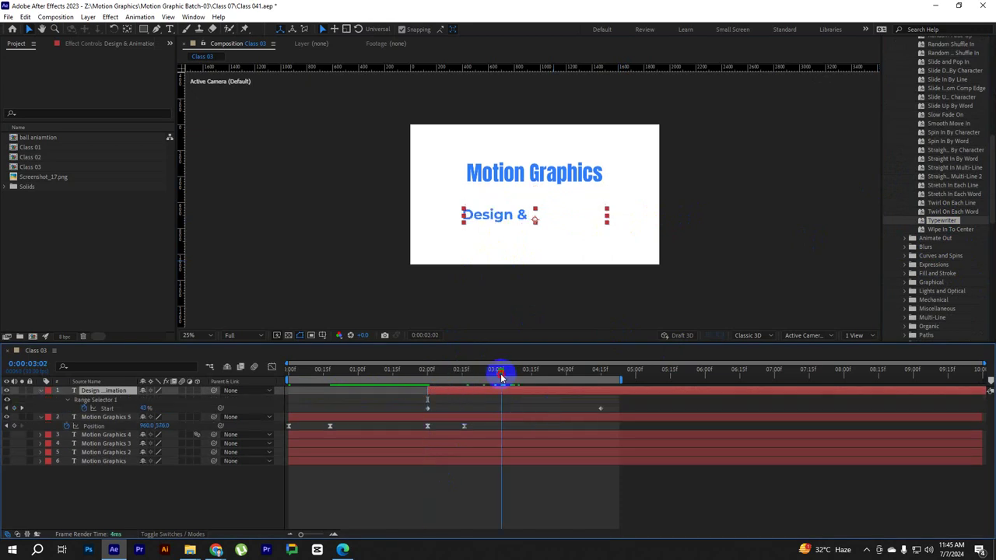
{"action": "left_click_drag", "start_coordinate": [598, 408], "coordinate": [496, 407]}
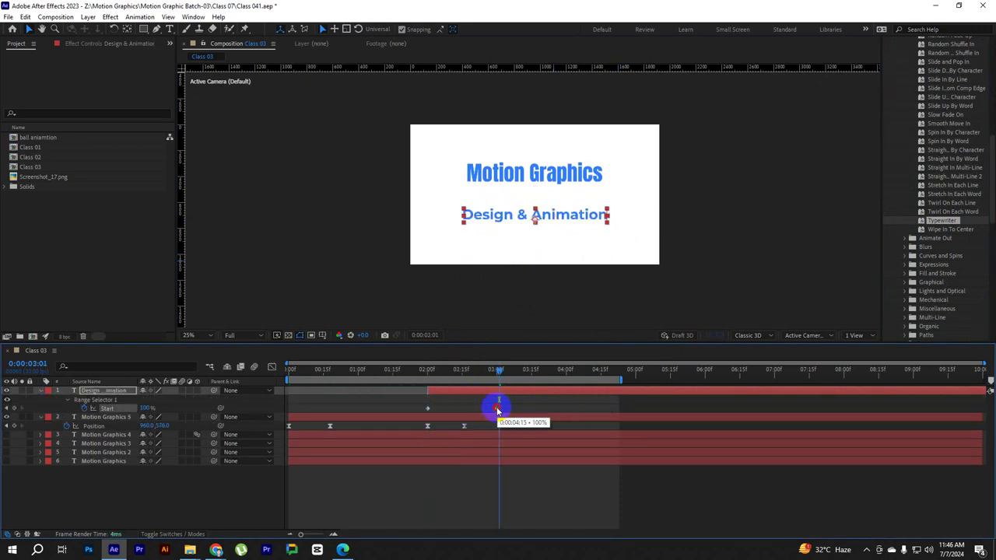
{"action": "left_click_drag", "start_coordinate": [498, 373], "coordinate": [252, 374]}
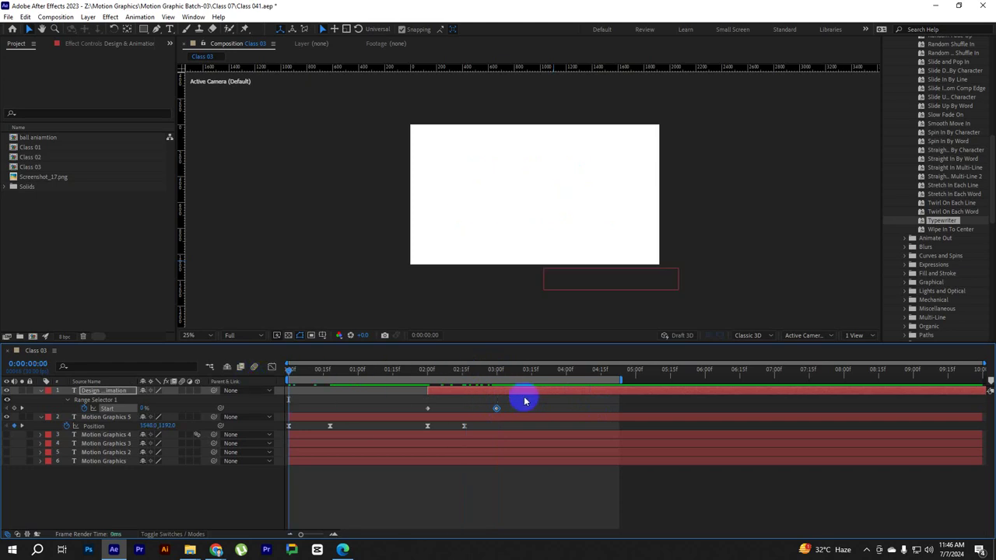
{"action": "left_click", "coordinate": [412, 407]}
{"action": "mouse_move", "coordinate": [420, 414]}
{"action": "left_mouse_down"}
{"action": "mouse_move", "coordinate": [514, 399]}
{"action": "mouse_move", "coordinate": [461, 373]}
{"action": "left_mouse_up"}
In the Graph Editor, drag the Typewriter Start keyframes' influence handles so the reveal speed peaks mid-typing.
{"action": "left_click", "coordinate": [272, 368]}
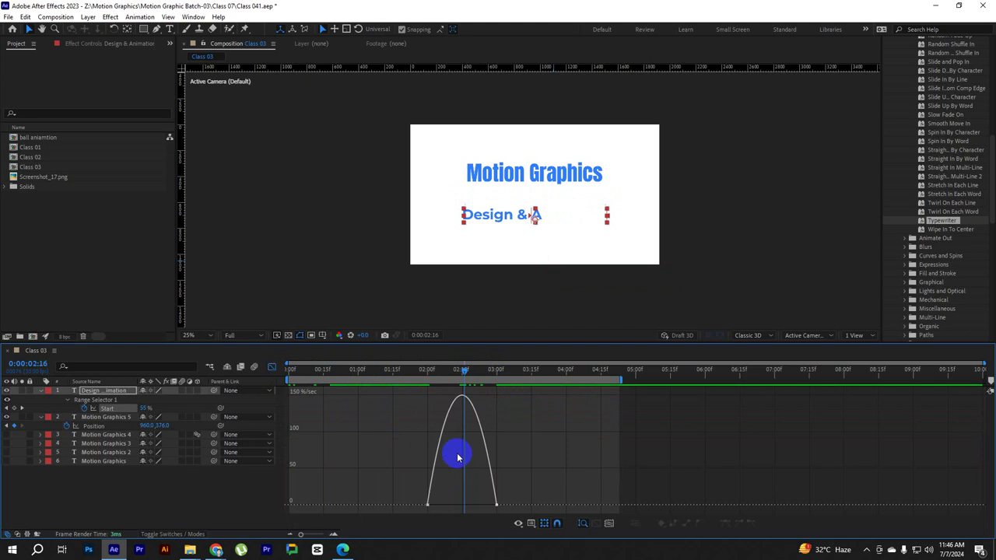
{"action": "mouse_move", "coordinate": [400, 476]}
{"action": "left_mouse_down"}
{"action": "mouse_move", "coordinate": [433, 516]}
{"action": "mouse_move", "coordinate": [451, 507]}
{"action": "left_mouse_up"}
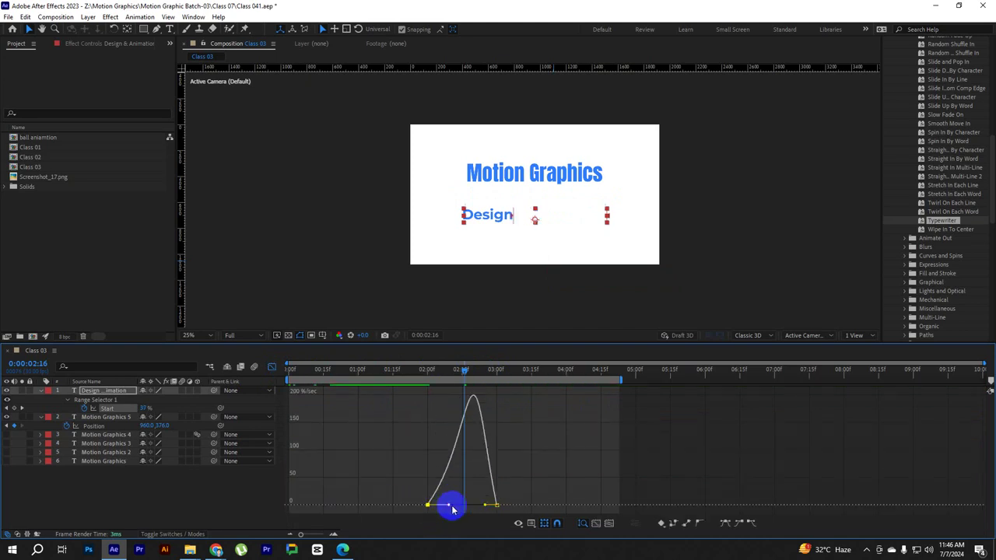
{"action": "mouse_move", "coordinate": [518, 496]}
{"action": "left_mouse_down"}
{"action": "mouse_move", "coordinate": [483, 515]}
{"action": "mouse_move", "coordinate": [479, 499]}
{"action": "mouse_move", "coordinate": [474, 506]}
{"action": "left_mouse_up"}
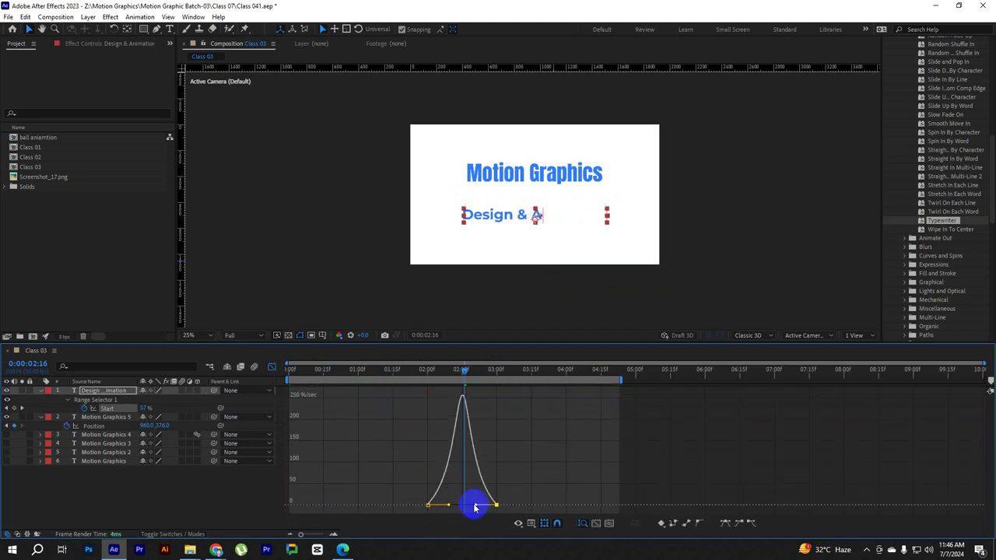
{"action": "left_click", "coordinate": [271, 367]}
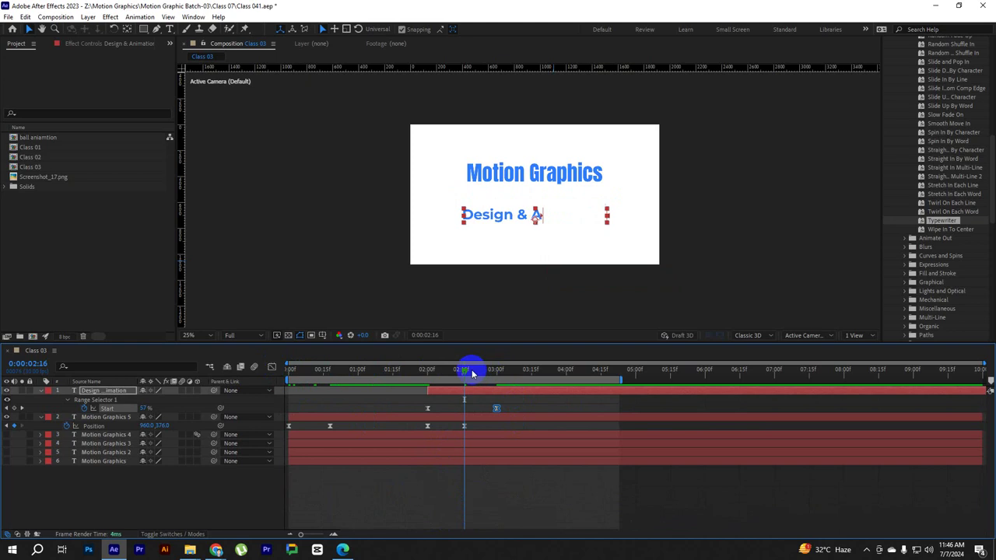
End the work area at 4:00, preview it, and move the subtitle up closer under the title.
{"action": "left_click_drag", "start_coordinate": [627, 383], "coordinate": [566, 379]}
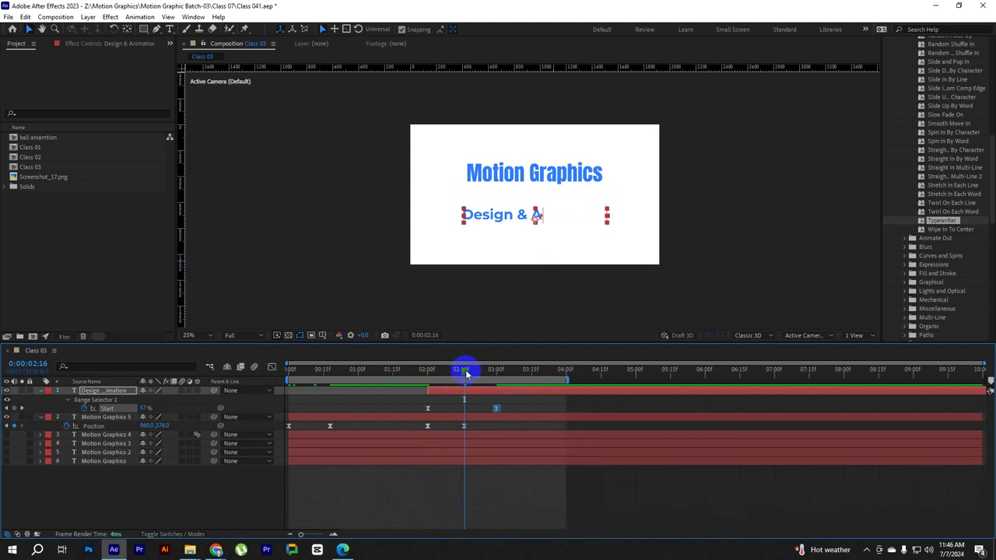
{"action": "key", "text": "space"}
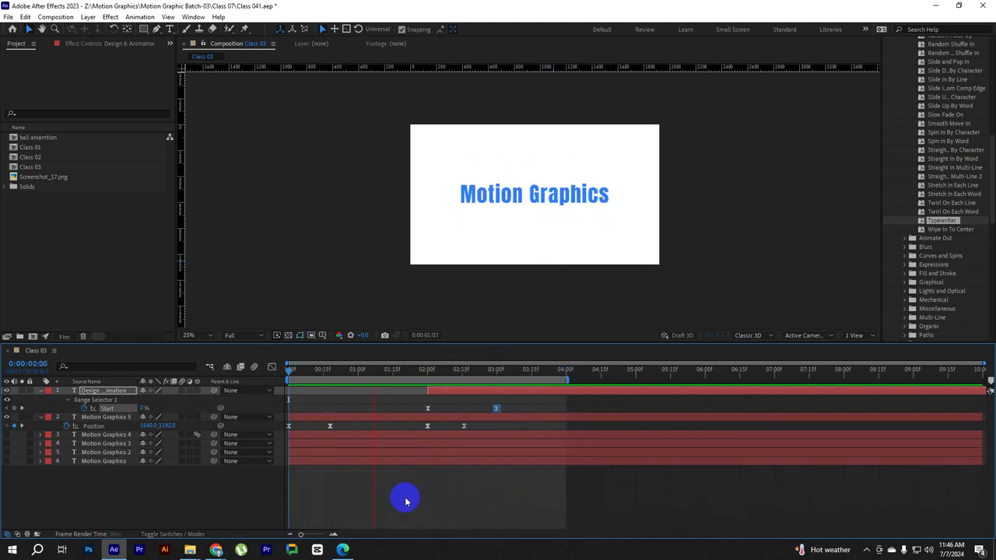
{"action": "key", "text": "space"}
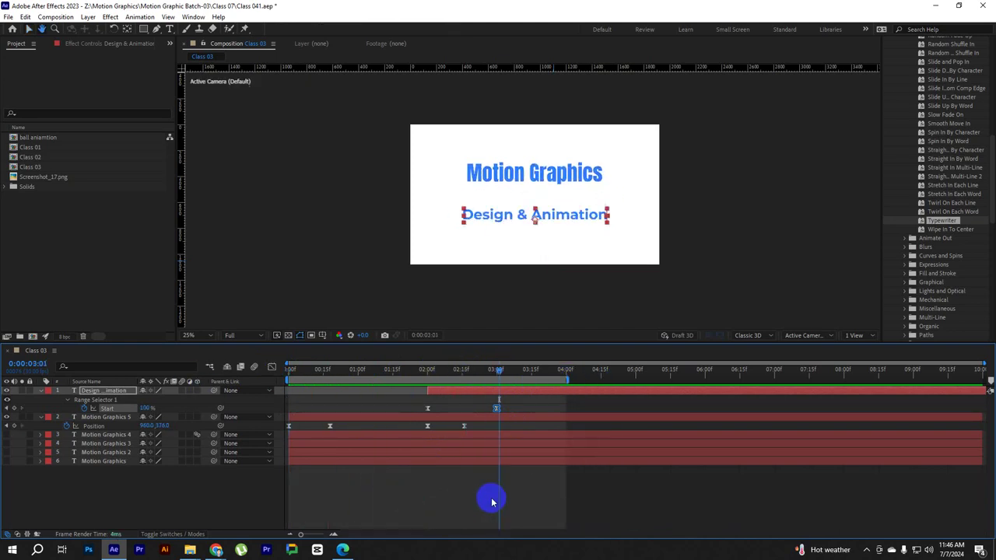
{"action": "left_click_drag", "start_coordinate": [551, 220], "coordinate": [555, 199]}
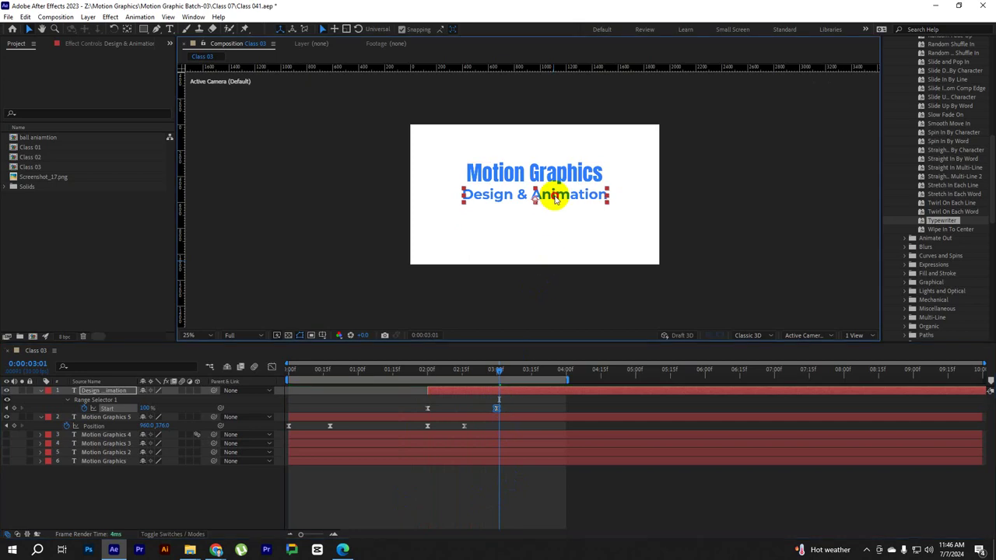
Change the Design & Animation subtitle's fill colour to light grey #BCBCBC.
{"action": "left_click", "coordinate": [543, 393]}
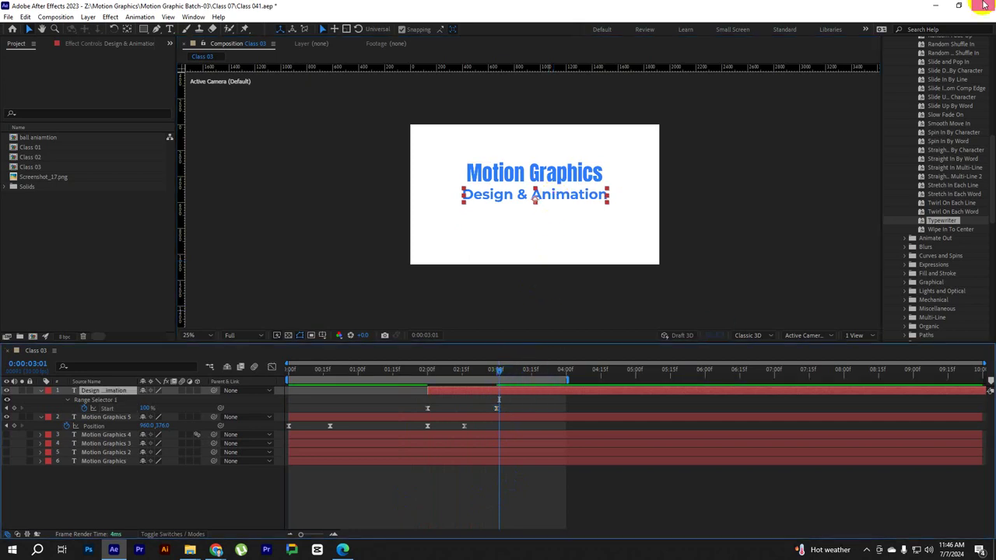
{"action": "scroll", "coordinate": [972, 229], "scroll_direction": "down", "scroll_amount": 3}
{"action": "scroll", "coordinate": [963, 240], "scroll_direction": "down", "scroll_amount": 5}
{"action": "scroll", "coordinate": [951, 236], "scroll_direction": "down", "scroll_amount": 5}
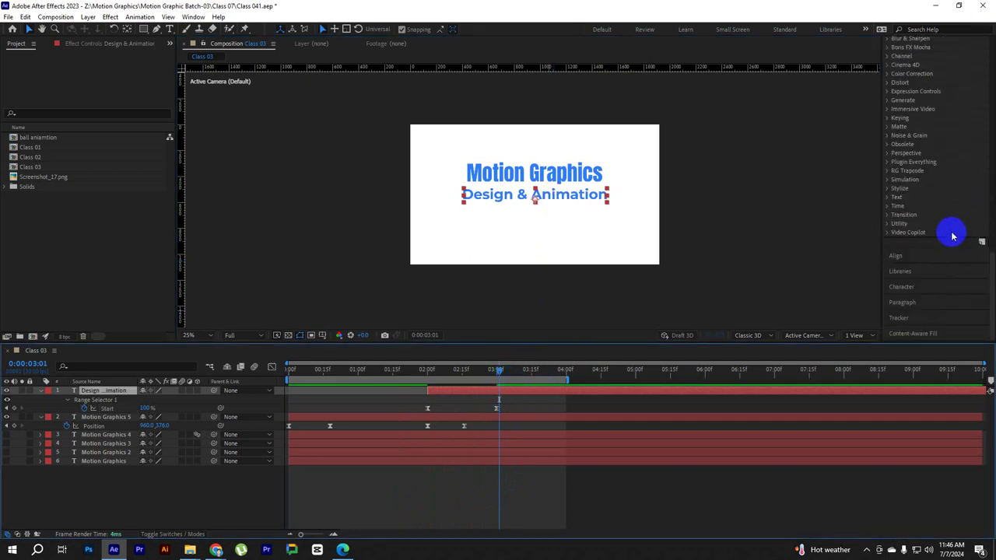
{"action": "left_click", "coordinate": [922, 294]}
{"action": "left_click", "coordinate": [970, 156]}
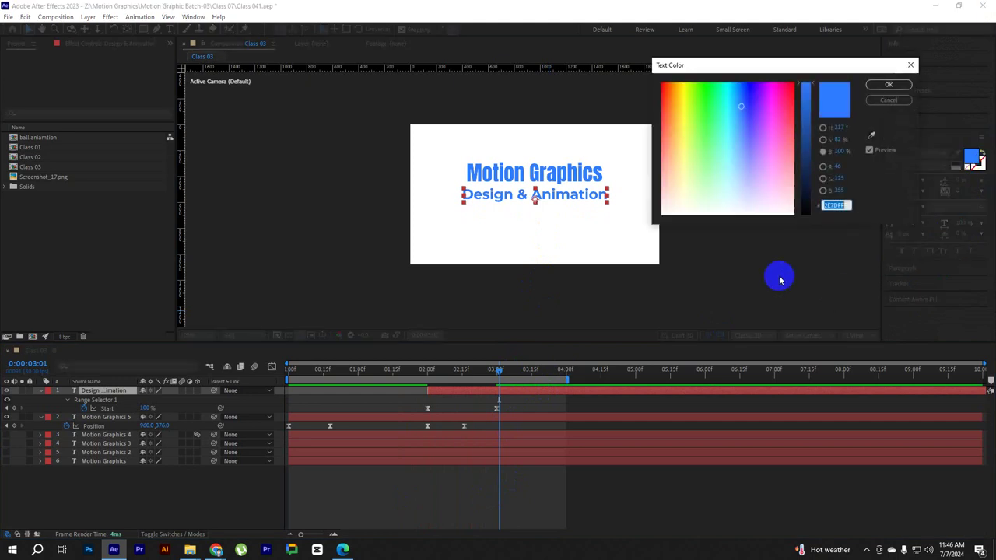
{"action": "mouse_move", "coordinate": [749, 105]}
{"action": "left_mouse_down"}
{"action": "mouse_move", "coordinate": [749, 158]}
{"action": "mouse_move", "coordinate": [793, 214]}
{"action": "left_mouse_up"}
{"action": "left_click_drag", "start_coordinate": [807, 137], "coordinate": [807, 167]}
{"action": "left_click_drag", "start_coordinate": [807, 153], "coordinate": [806, 145]}
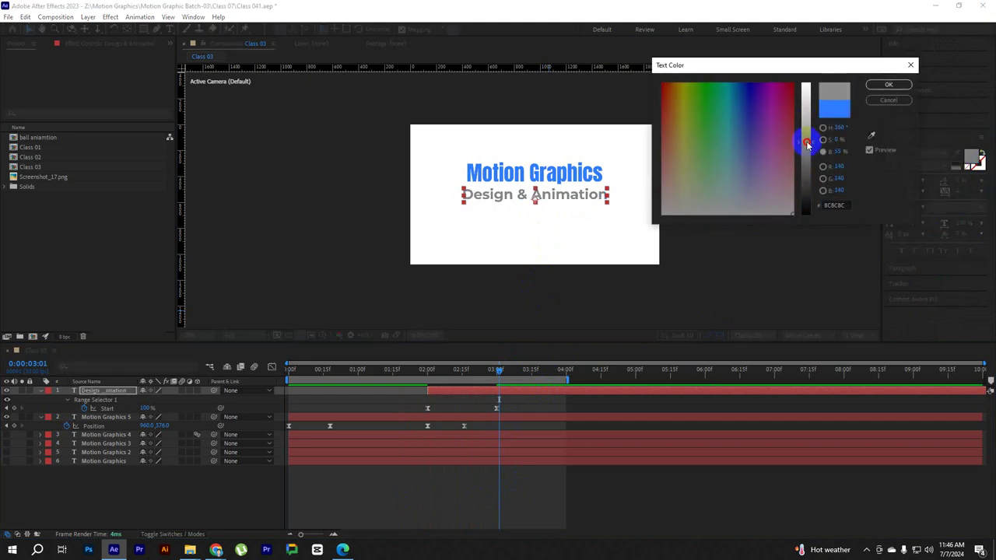
{"action": "left_click", "coordinate": [888, 84]}
Preview the animation from the start to check the grey subtitle.
{"action": "left_click", "coordinate": [502, 367]}
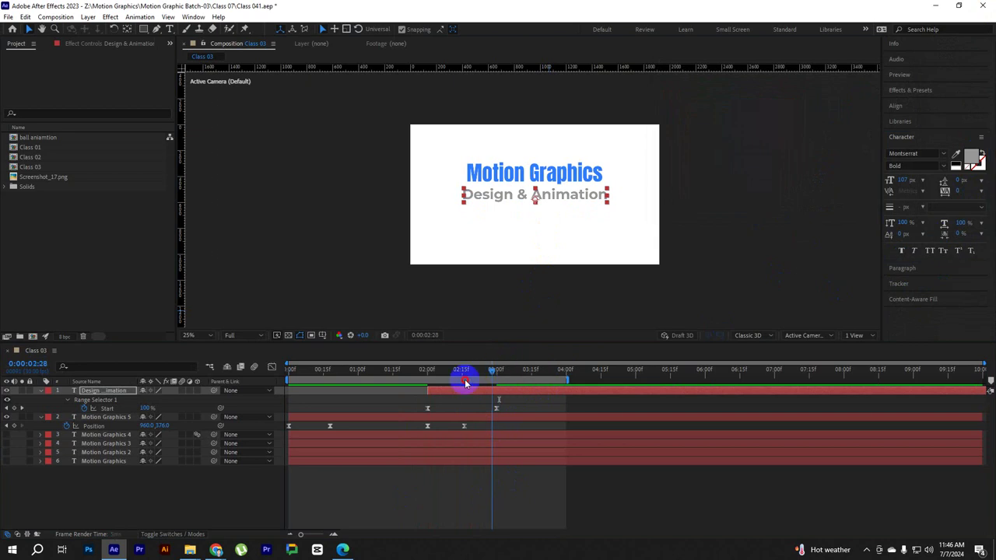
{"action": "left_click_drag", "start_coordinate": [502, 367], "coordinate": [277, 453]}
{"action": "left_click", "coordinate": [411, 511]}
{"action": "key", "text": "space"}
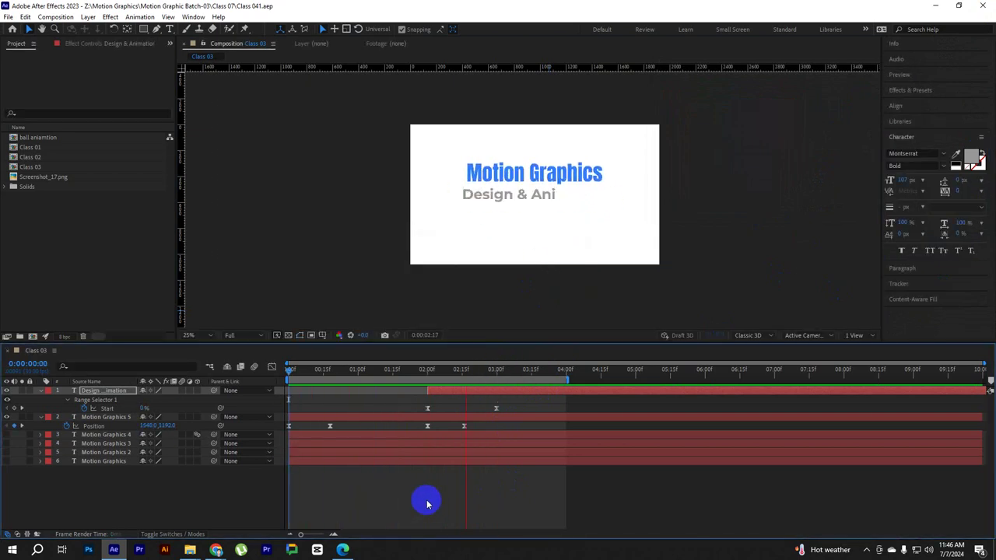
{"action": "left_click_drag", "start_coordinate": [510, 370], "coordinate": [427, 382]}
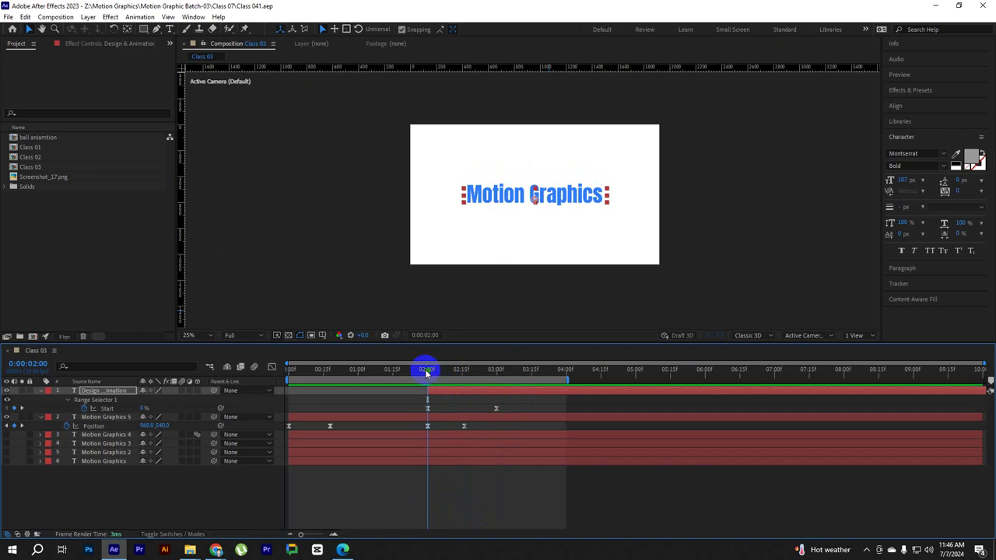
Add subtitle Position keyframes at 2:16 and at 2:00.
{"action": "left_click_drag", "start_coordinate": [426, 373], "coordinate": [441, 375]}
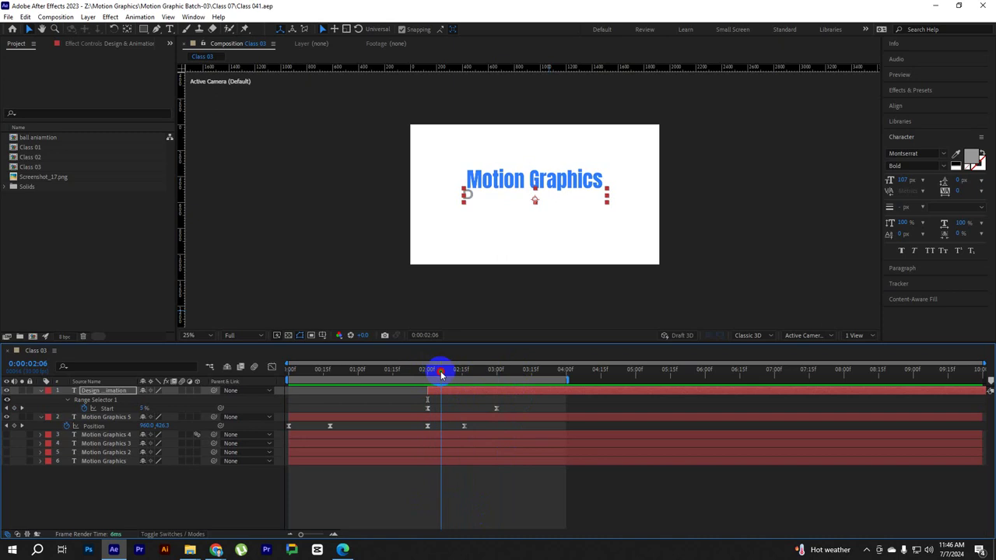
{"action": "key", "text": "p"}
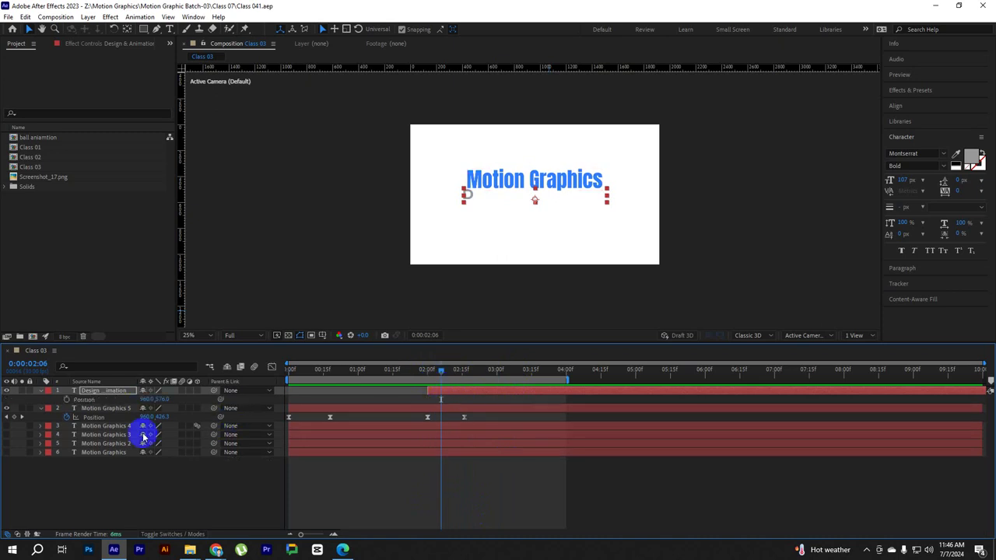
{"action": "left_click", "coordinate": [66, 399]}
{"action": "left_click", "coordinate": [372, 415]}
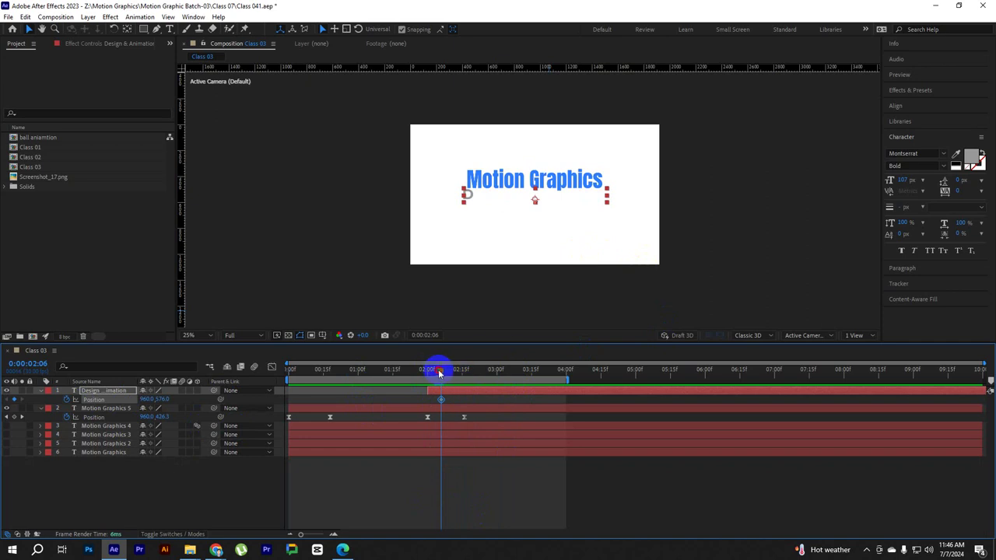
{"action": "left_click_drag", "start_coordinate": [439, 373], "coordinate": [428, 373]}
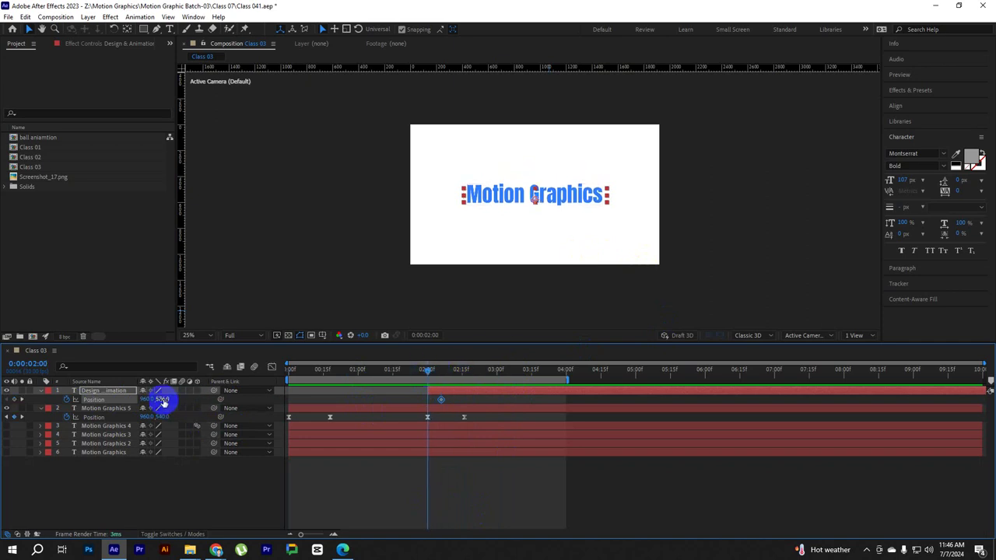
{"action": "left_click_drag", "start_coordinate": [163, 399], "coordinate": [178, 398]}
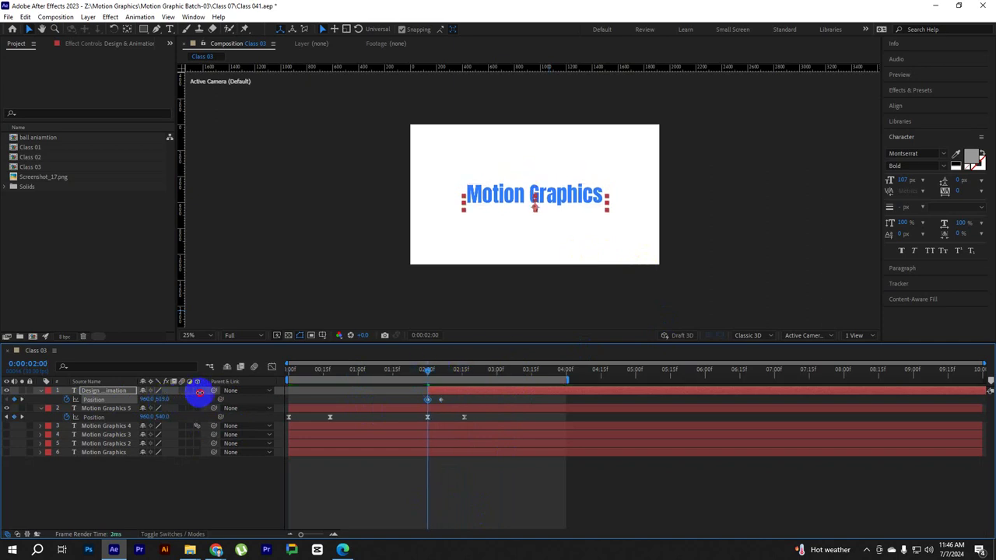
Lower the subtitle to 960,725 at 2:00 so it rises to 960,576 by 2:16, previewing the motion.
{"action": "key", "text": "Home"}
{"action": "key", "text": "space"}
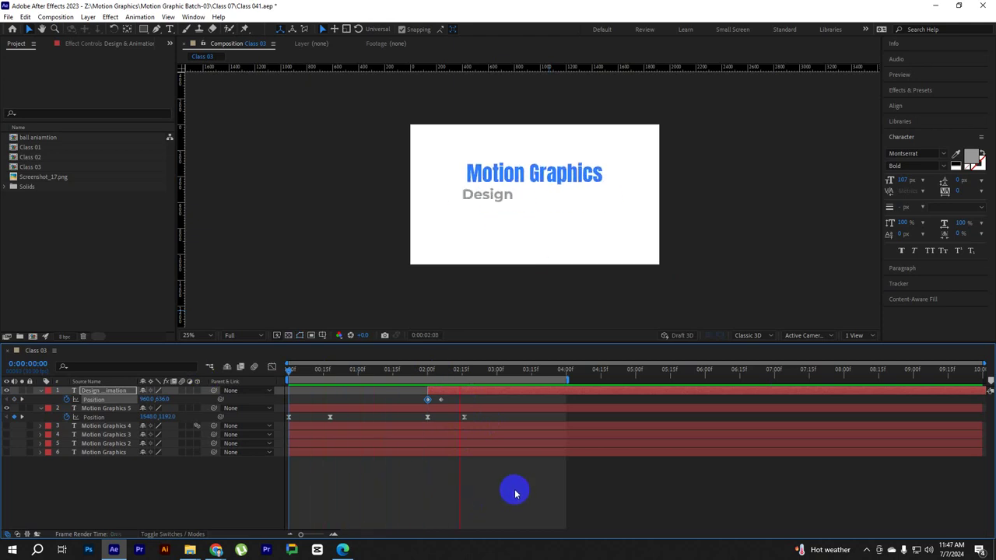
{"action": "mouse_move", "coordinate": [477, 375]}
{"action": "left_mouse_down"}
{"action": "mouse_move", "coordinate": [453, 379]}
{"action": "mouse_move", "coordinate": [451, 401]}
{"action": "mouse_move", "coordinate": [429, 376]}
{"action": "left_mouse_up"}
{"action": "left_click", "coordinate": [446, 417]}
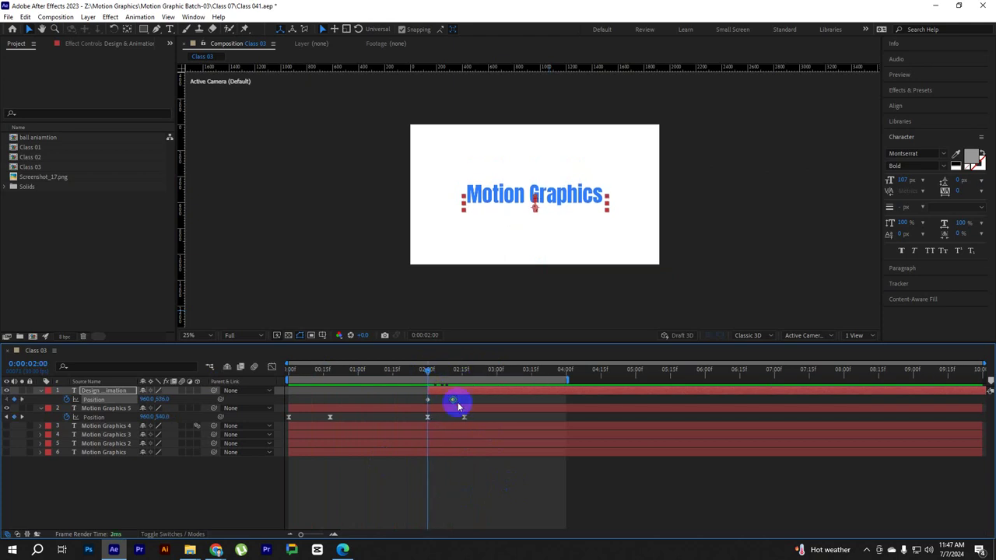
{"action": "left_click_drag", "start_coordinate": [161, 399], "coordinate": [212, 395]}
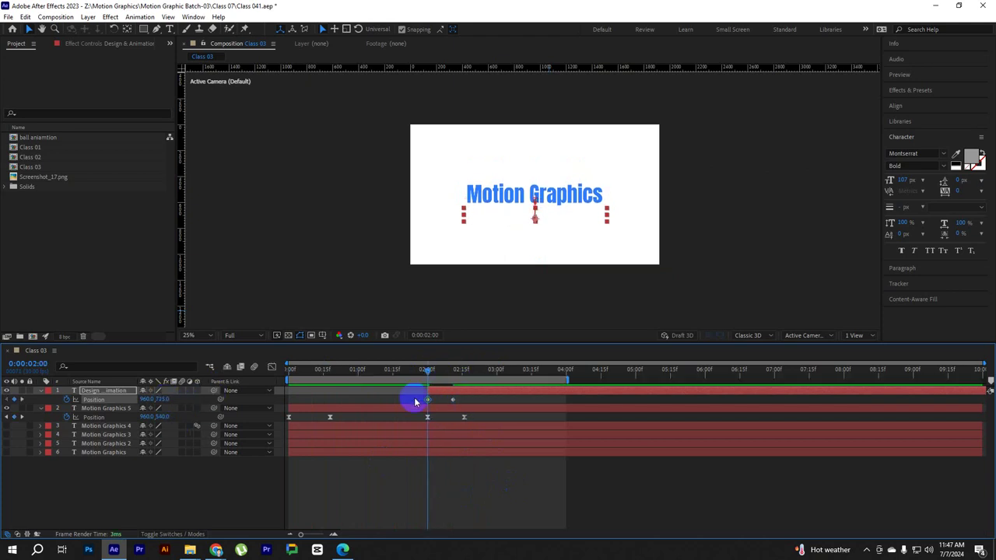
{"action": "key", "text": "space"}
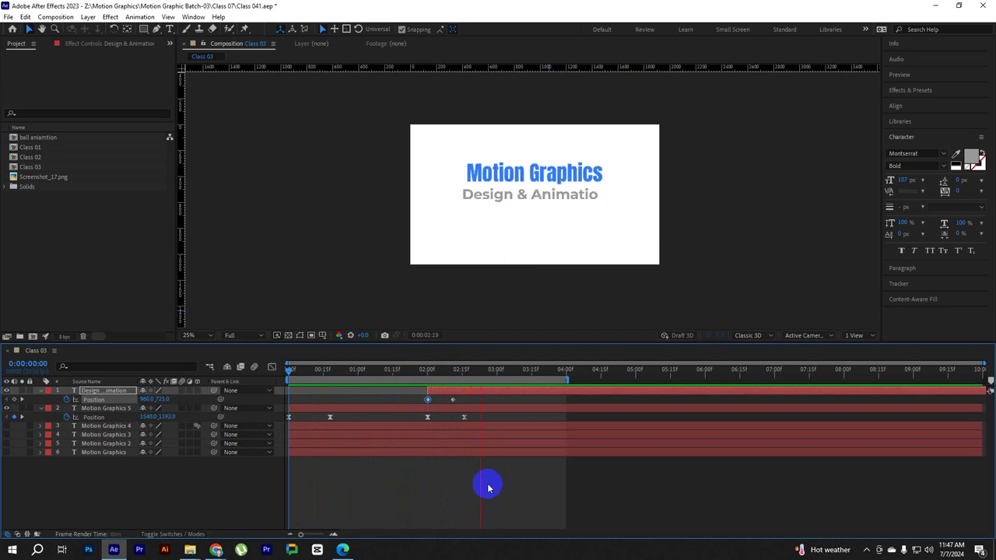
{"action": "left_click_drag", "start_coordinate": [476, 372], "coordinate": [465, 381]}
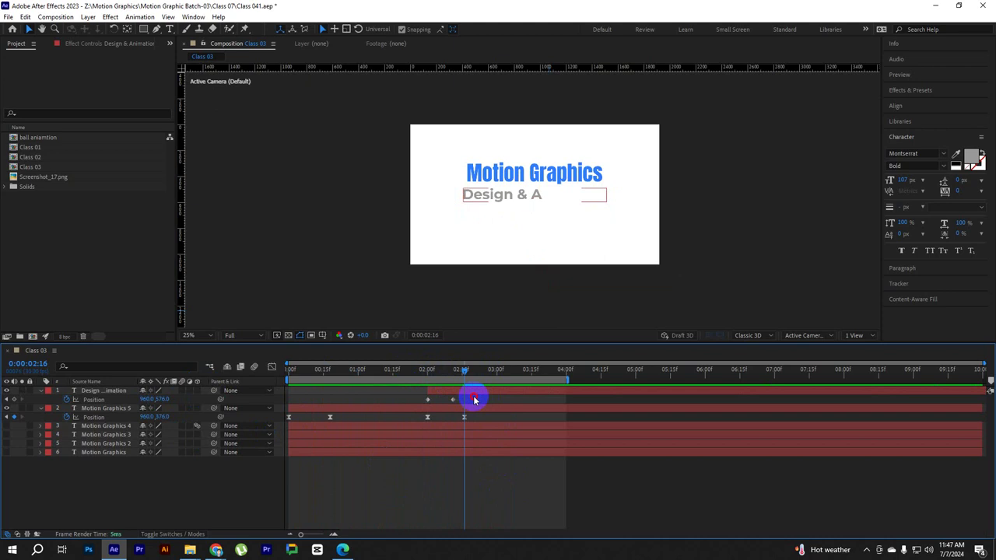
Apply Easy Ease (F9) to both subtitle Position keyframes.
{"action": "left_click_drag", "start_coordinate": [473, 400], "coordinate": [420, 406]}
{"action": "key", "text": "F9"}
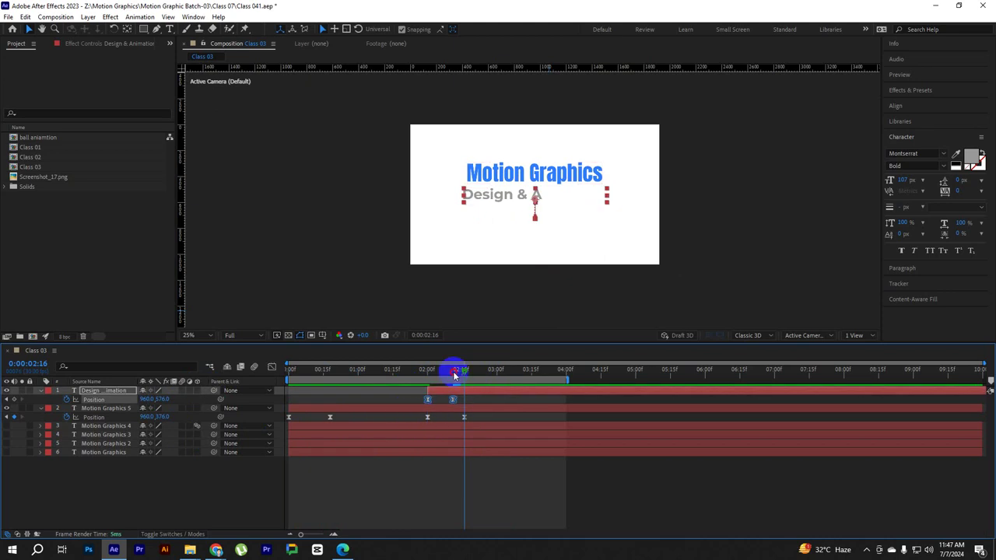
{"action": "left_click_drag", "start_coordinate": [455, 375], "coordinate": [440, 377]}
In the Graph Editor, lengthen the left Position keyframe's influence for a stronger ease.
{"action": "left_click", "coordinate": [272, 367]}
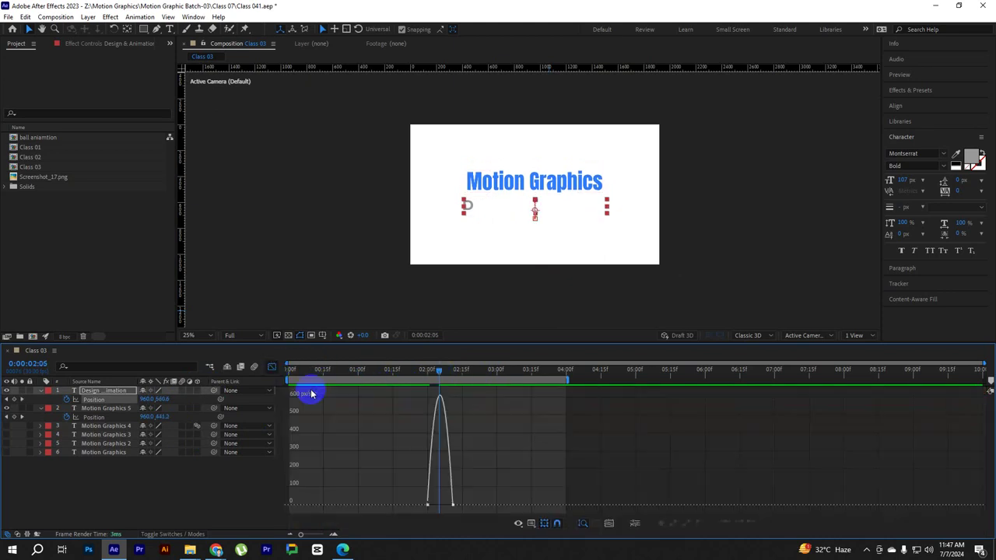
{"action": "left_click", "coordinate": [333, 534]}
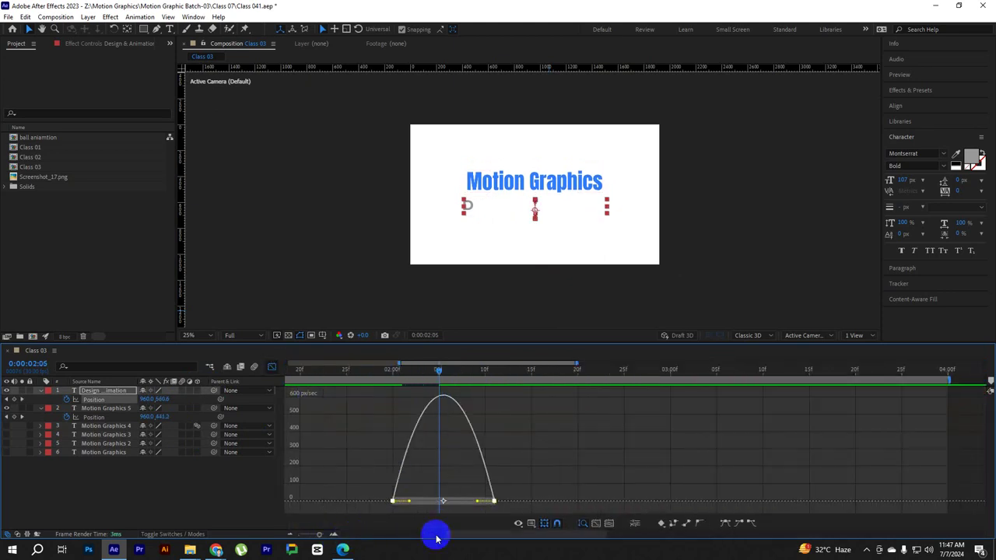
{"action": "mouse_move", "coordinate": [394, 488]}
{"action": "left_mouse_down"}
{"action": "mouse_move", "coordinate": [415, 529]}
{"action": "mouse_move", "coordinate": [425, 506]}
{"action": "left_mouse_up"}
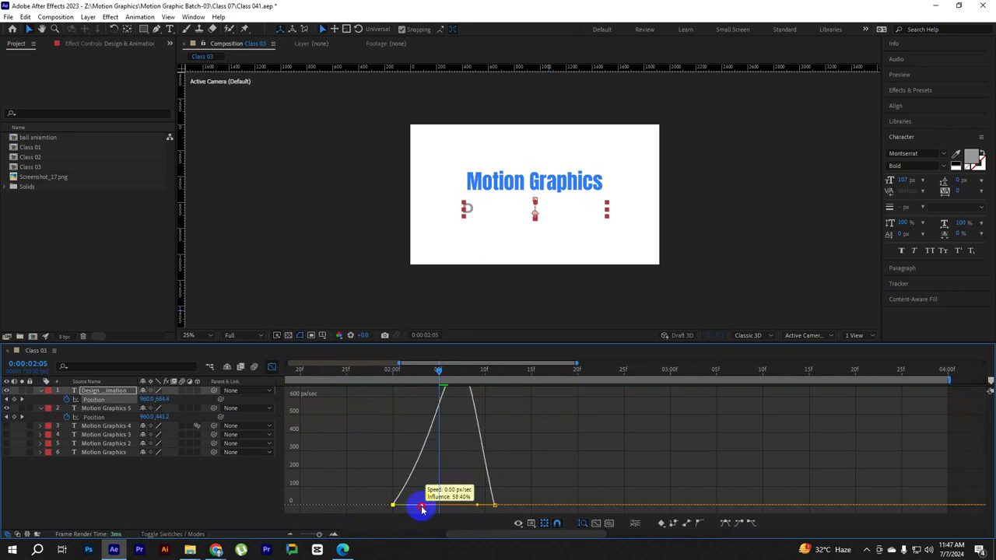
{"action": "mouse_move", "coordinate": [525, 481]}
{"action": "left_mouse_down"}
{"action": "mouse_move", "coordinate": [471, 515]}
{"action": "mouse_move", "coordinate": [460, 506]}
{"action": "left_mouse_up"}
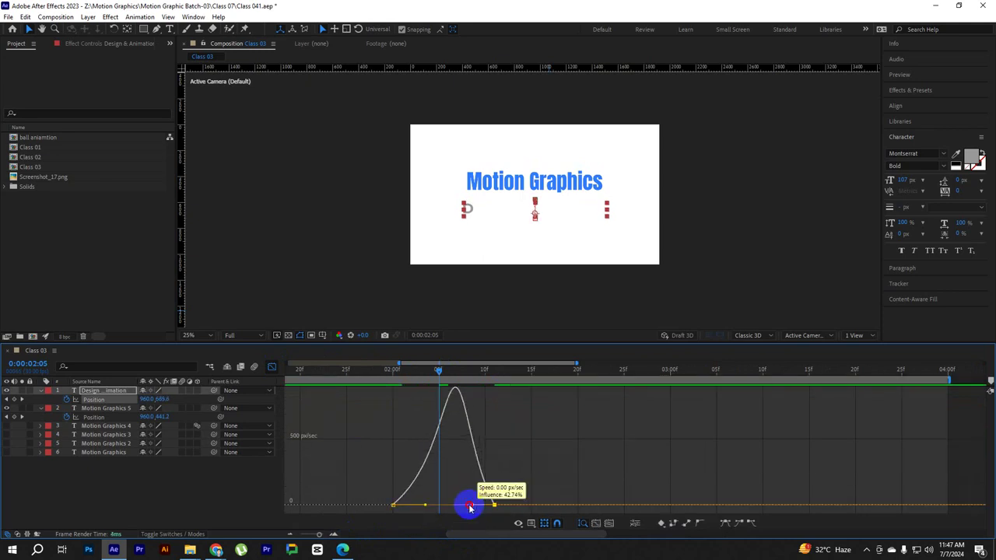
{"action": "left_click", "coordinate": [271, 366]}
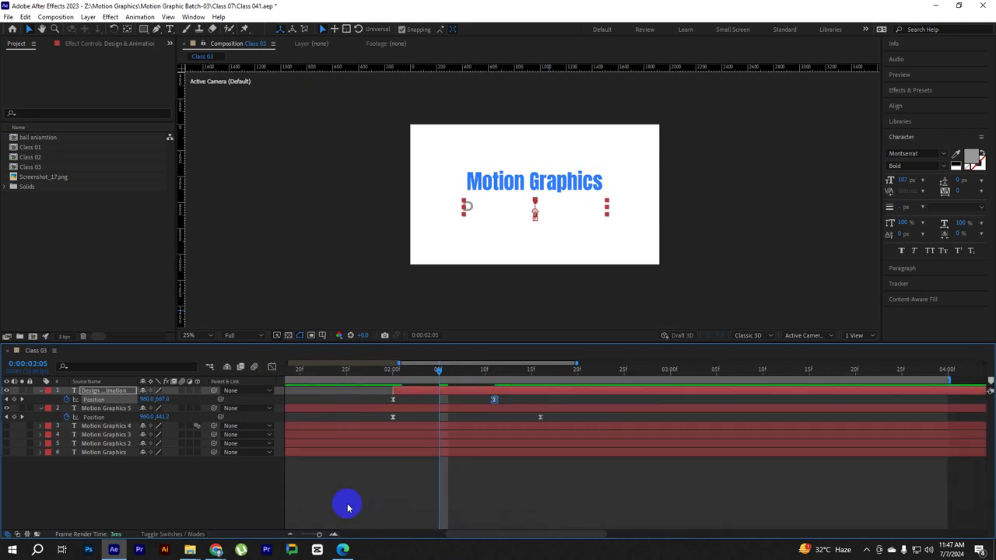
{"action": "left_click_drag", "start_coordinate": [316, 534], "coordinate": [300, 534]}
Shift the subtitle layer slightly later in time and preview the result several times.
{"action": "left_click_drag", "start_coordinate": [413, 371], "coordinate": [264, 383]}
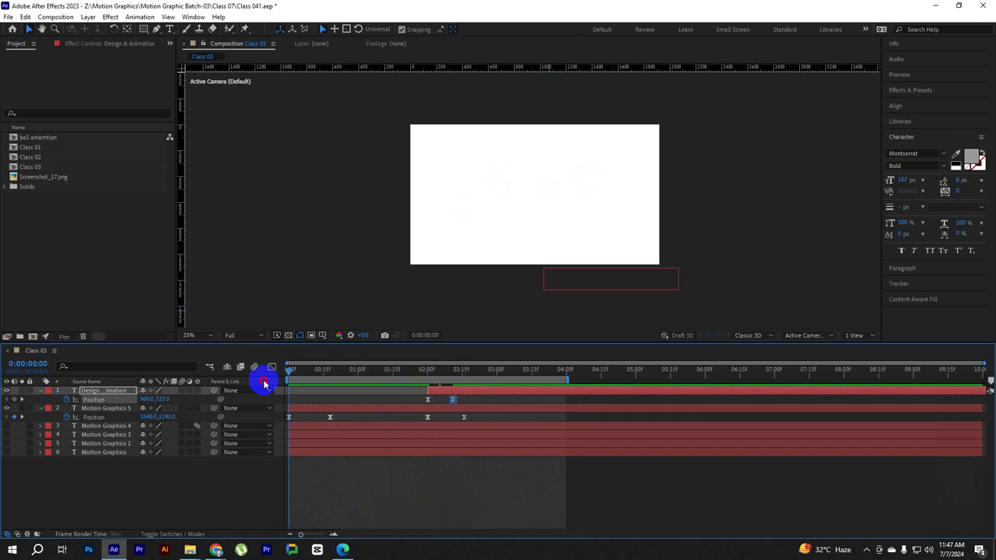
{"action": "left_click", "coordinate": [471, 493]}
{"action": "key", "text": "space"}
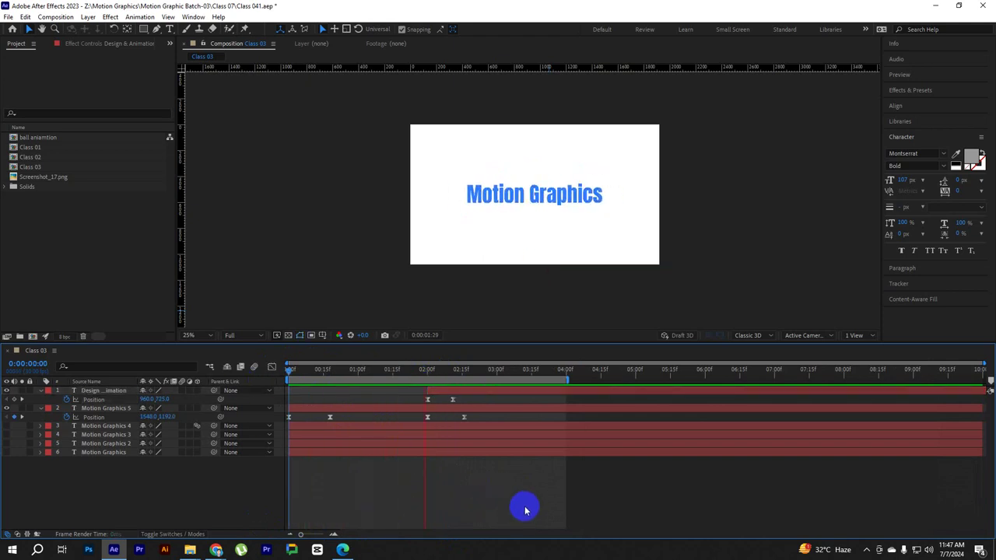
{"action": "mouse_move", "coordinate": [453, 371]}
{"action": "left_mouse_down"}
{"action": "mouse_move", "coordinate": [434, 371]}
{"action": "mouse_move", "coordinate": [458, 395]}
{"action": "mouse_move", "coordinate": [410, 370]}
{"action": "mouse_move", "coordinate": [256, 389]}
{"action": "left_mouse_up"}
{"action": "key", "text": "space"}
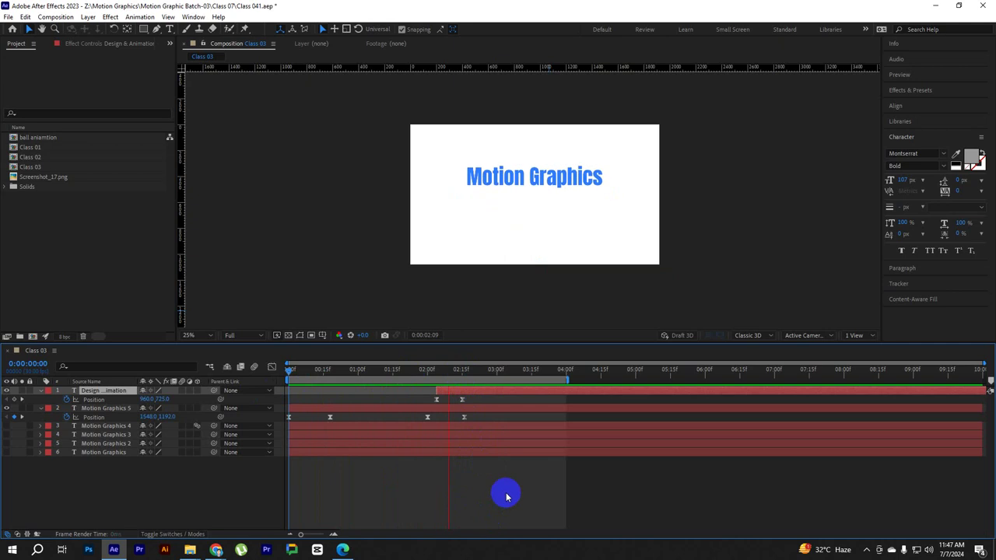
{"action": "left_click_drag", "start_coordinate": [563, 371], "coordinate": [289, 371]}
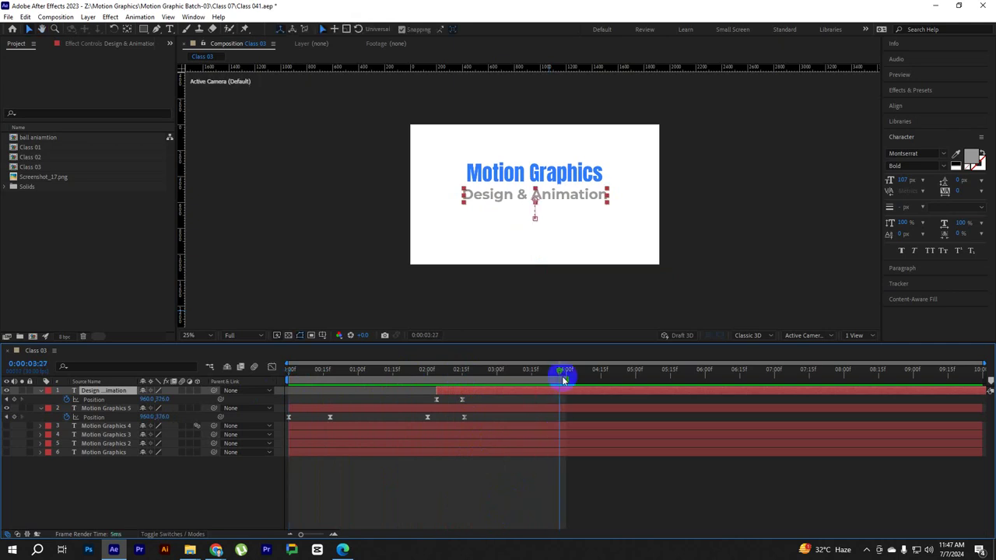
{"action": "key", "text": "space"}
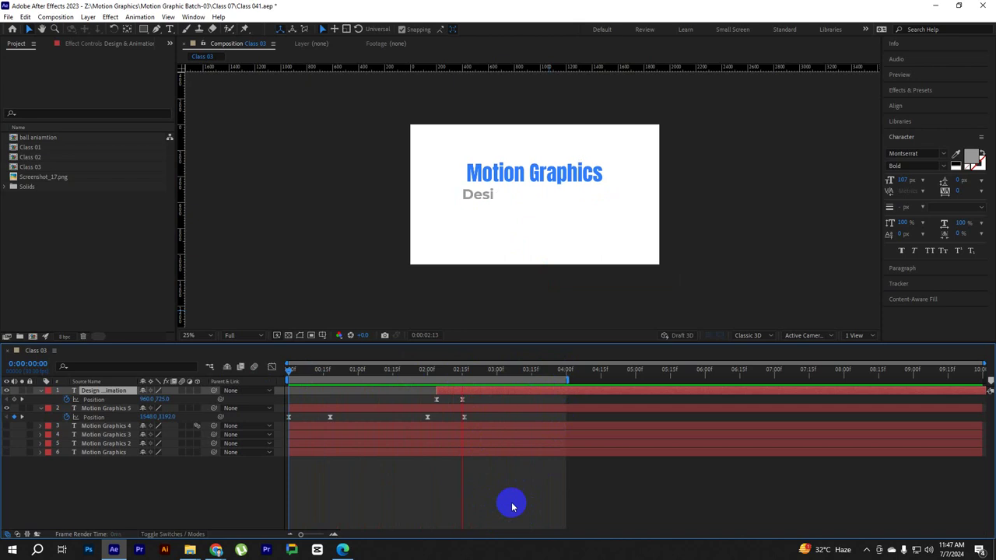
{"action": "left_click", "coordinate": [504, 393]}
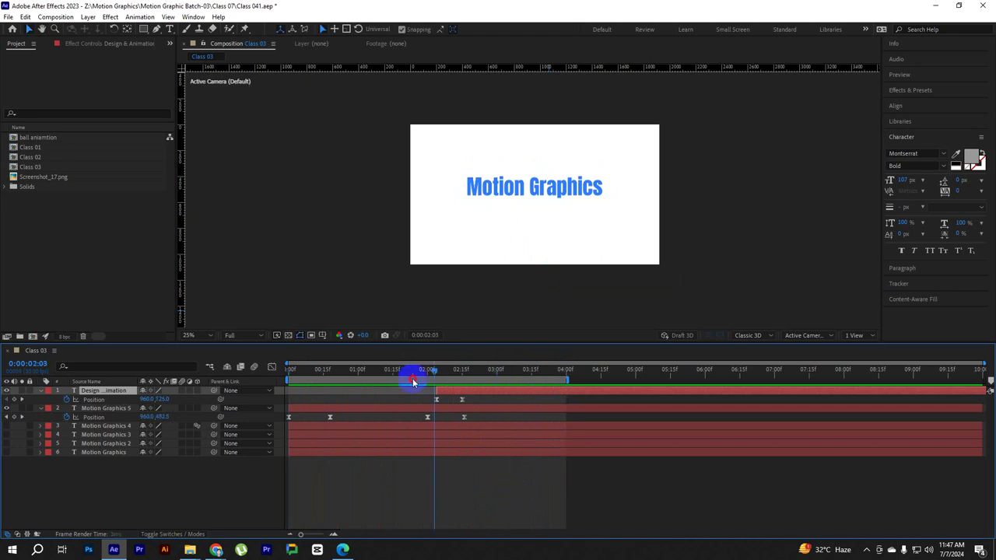
{"action": "left_click_drag", "start_coordinate": [507, 371], "coordinate": [279, 424]}
{"action": "key", "text": "space"}
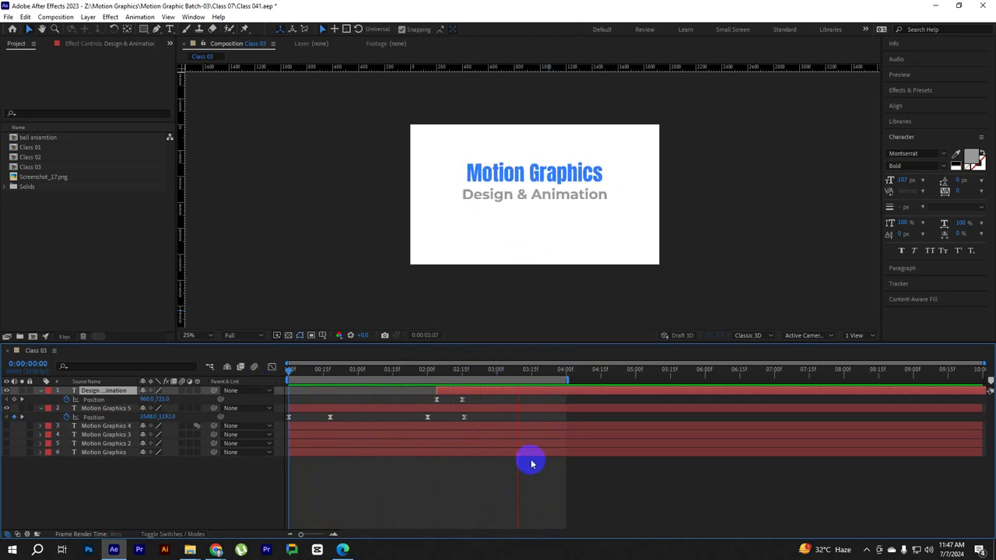
{"action": "left_click", "coordinate": [562, 389]}
Extend the work area end to about 5 seconds and preview the full animation.
{"action": "left_click_drag", "start_coordinate": [569, 379], "coordinate": [651, 379]}
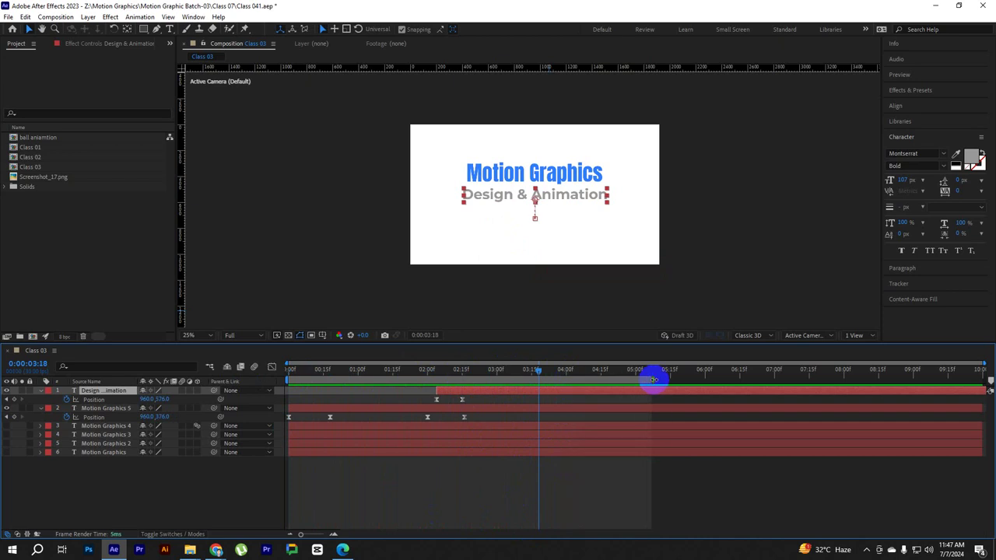
{"action": "left_click", "coordinate": [166, 493]}
{"action": "key", "text": "u"}
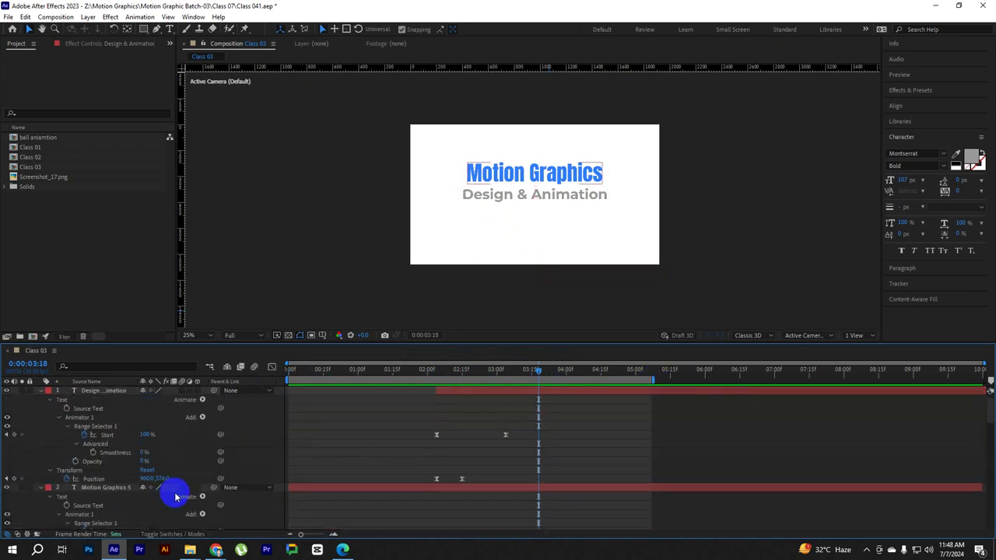
{"action": "key", "text": "u"}
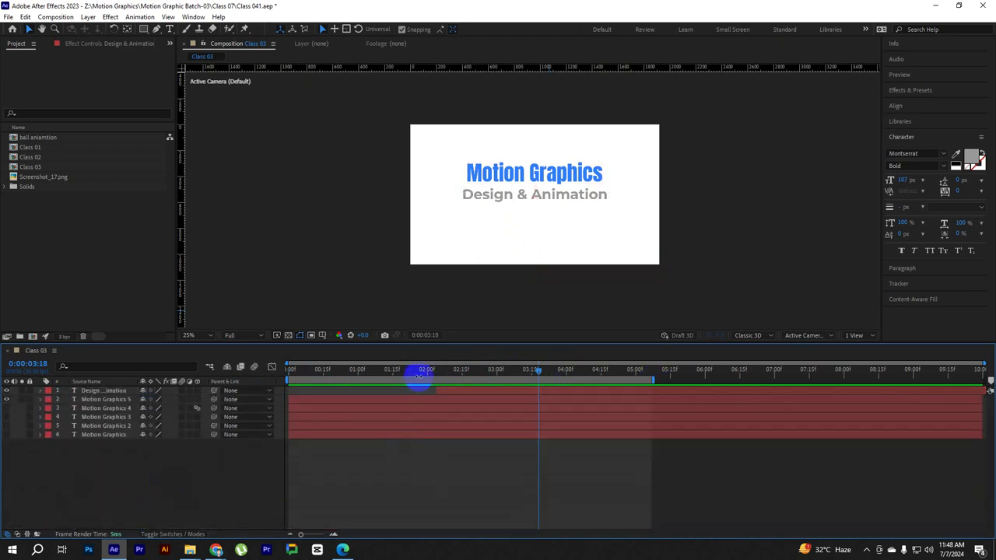
{"action": "left_click_drag", "start_coordinate": [473, 370], "coordinate": [167, 378]}
{"action": "key", "text": "space"}
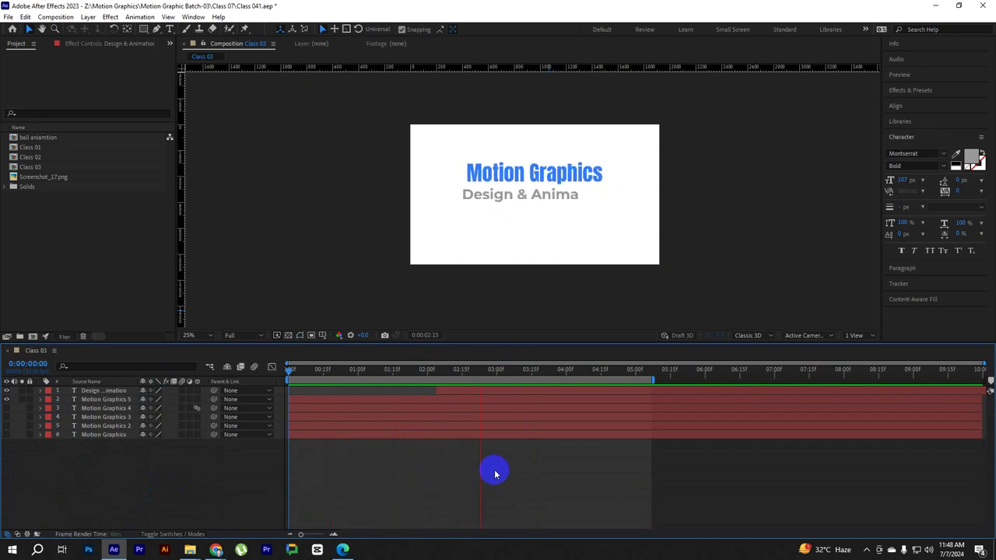
{"action": "key", "text": "space"}
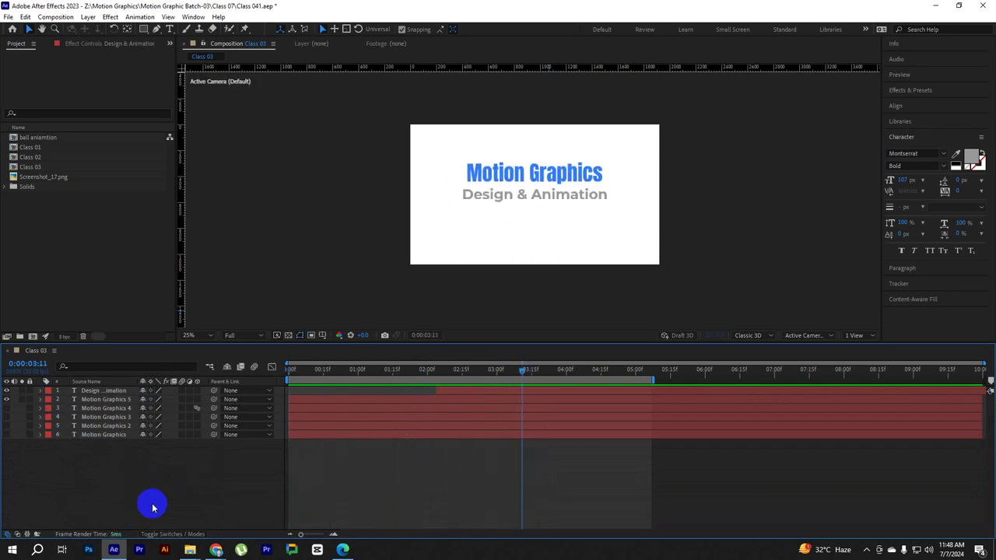
{"action": "right_click", "coordinate": [137, 475]}
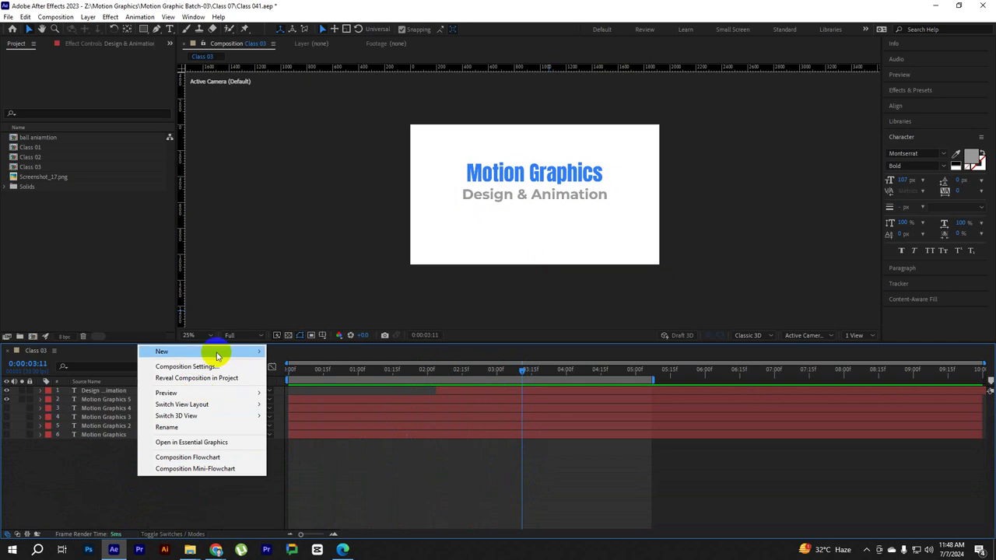
{"action": "mouse_move", "coordinate": [217, 351]}
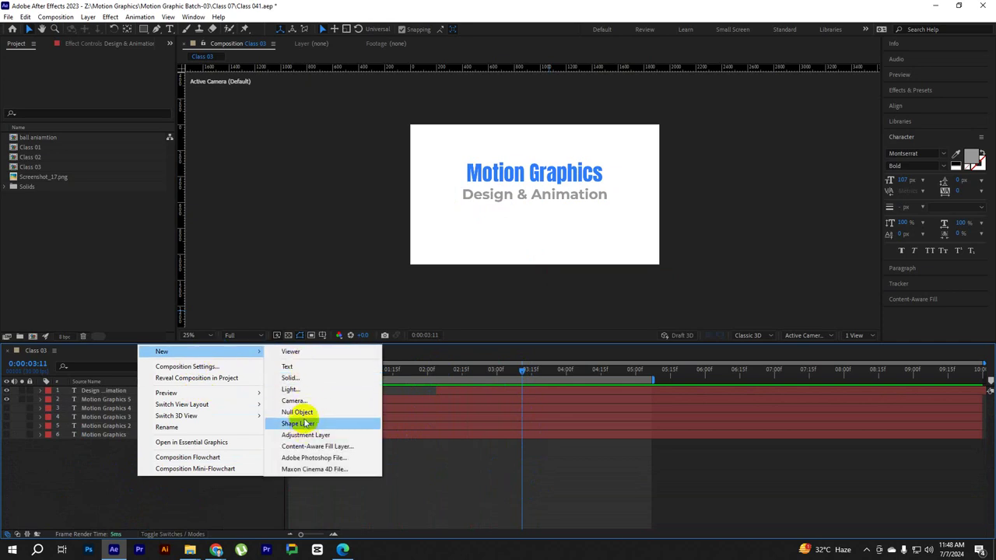
{"action": "left_click", "coordinate": [302, 411]}
{"action": "type", "text": "rotation control"}
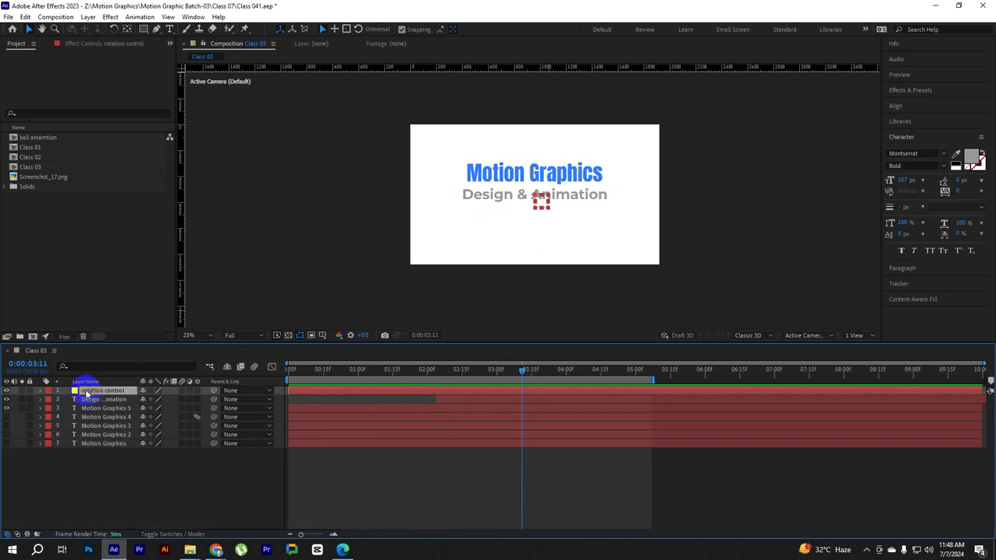
{"action": "left_click", "coordinate": [97, 399]}
{"action": "left_click", "coordinate": [109, 407], "text": "shift"}
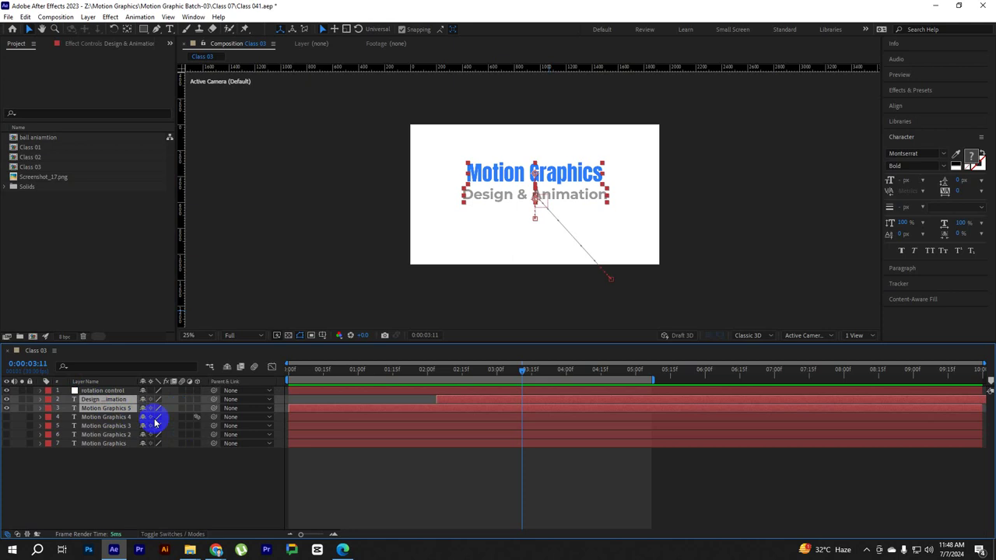
{"action": "left_click_drag", "start_coordinate": [213, 409], "coordinate": [101, 390]}
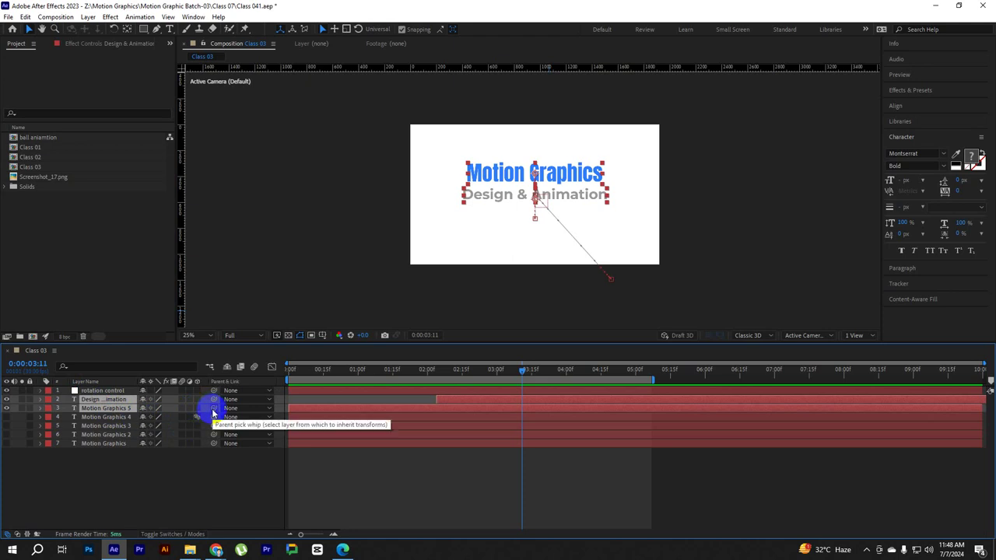
{"action": "left_click_drag", "start_coordinate": [519, 368], "coordinate": [207, 369]}
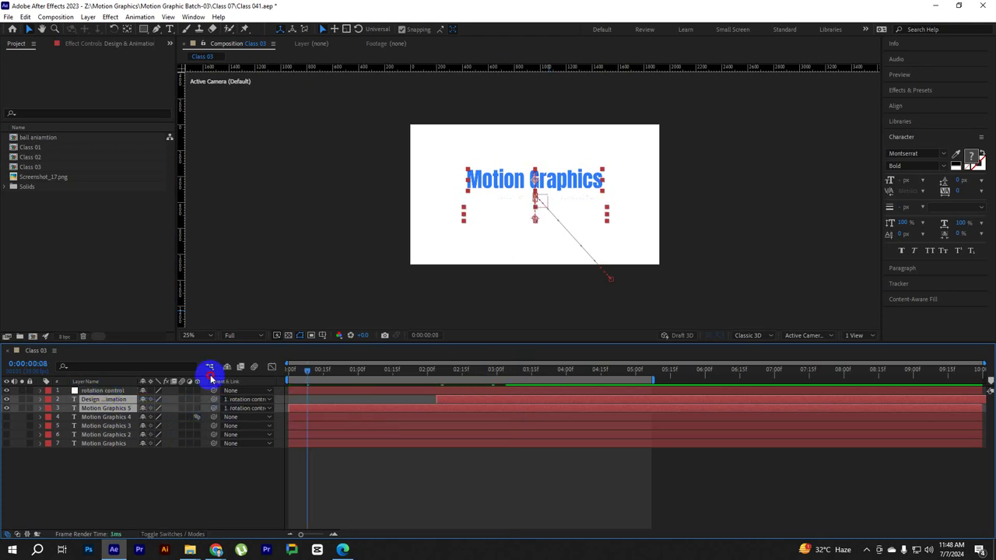
{"action": "left_click", "coordinate": [477, 477]}
{"action": "mouse_move", "coordinate": [416, 377]}
{"action": "left_mouse_down"}
{"action": "mouse_move", "coordinate": [470, 390]}
{"action": "mouse_move", "coordinate": [305, 378]}
{"action": "left_mouse_up"}
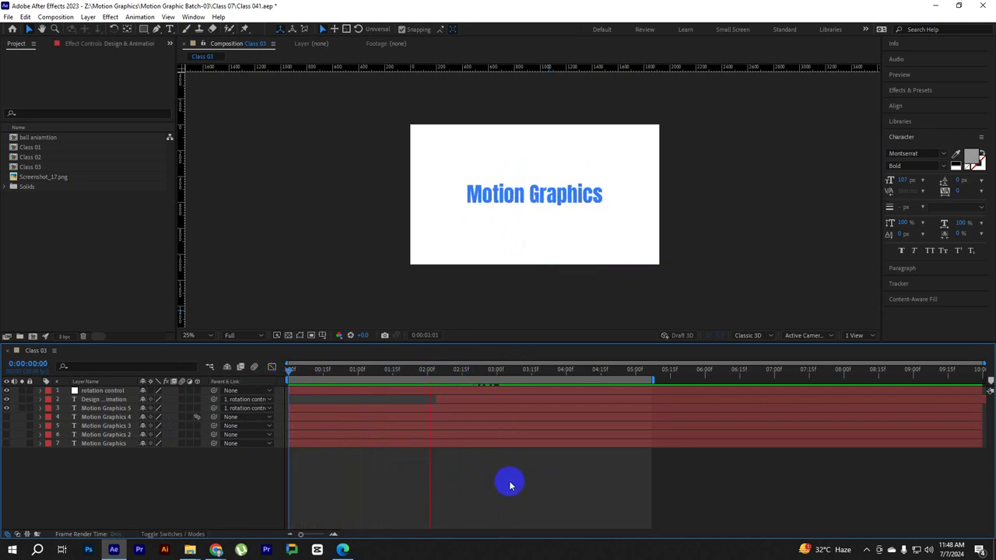
{"action": "left_click_drag", "start_coordinate": [500, 371], "coordinate": [488, 384]}
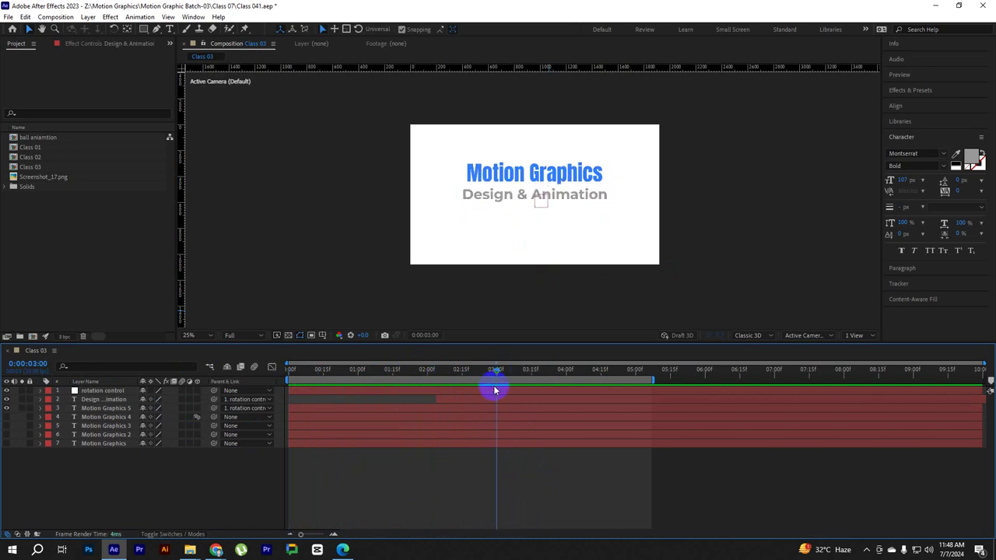
Keyframe the null's Rotation from 0° at 3:00 to 90° at 3:15.
{"action": "left_click", "coordinate": [494, 390]}
{"action": "key", "text": "r"}
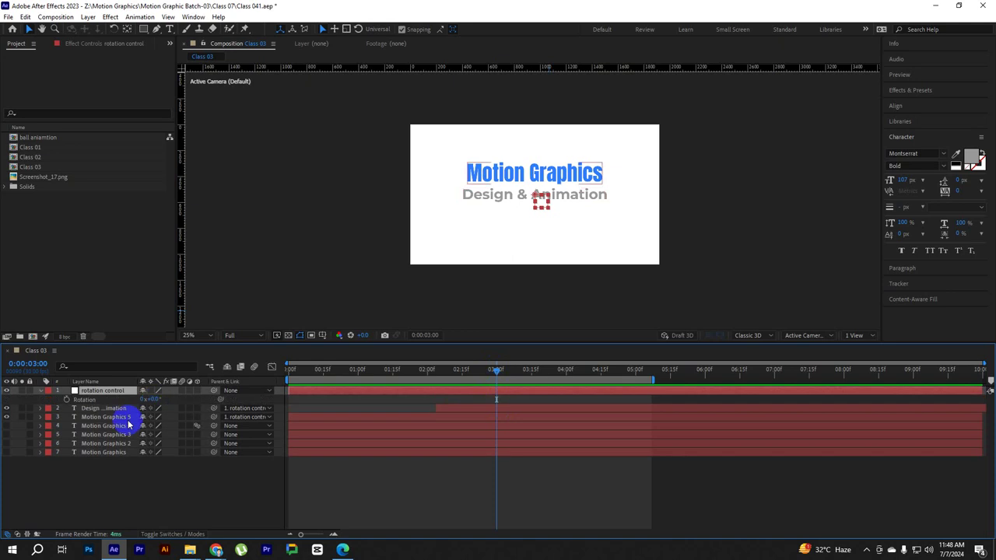
{"action": "left_click", "coordinate": [67, 400]}
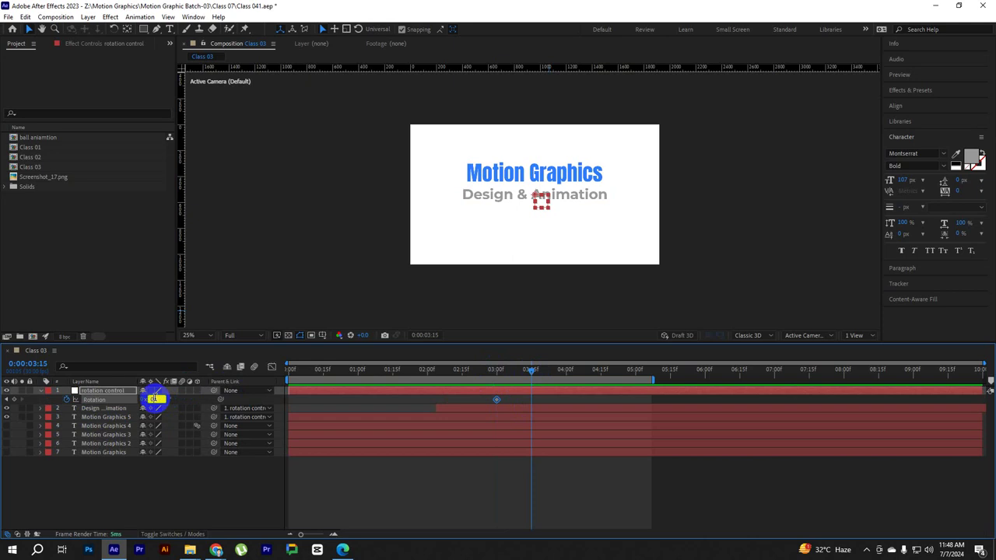
{"action": "left_click_drag", "start_coordinate": [156, 400], "coordinate": [156, 399]}
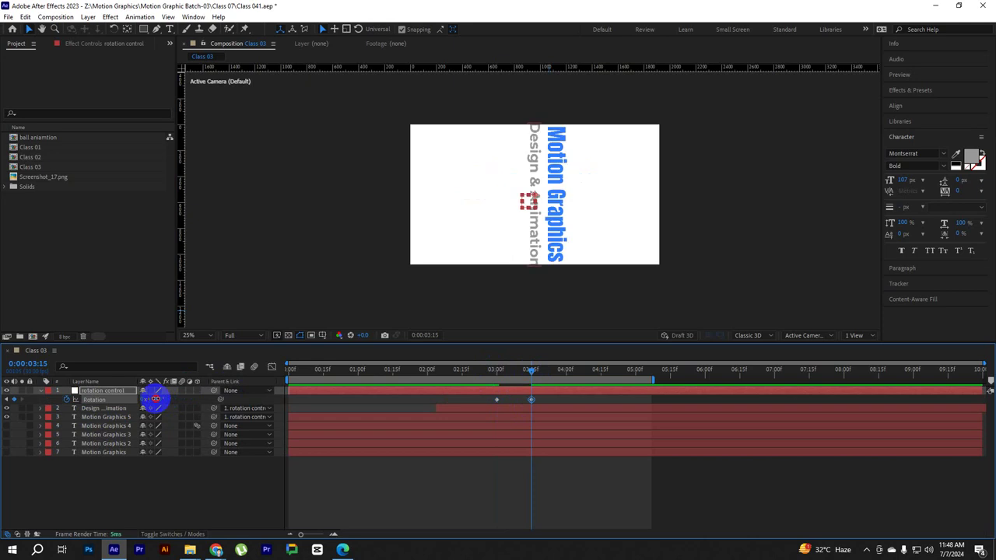
{"action": "left_click", "coordinate": [185, 475]}
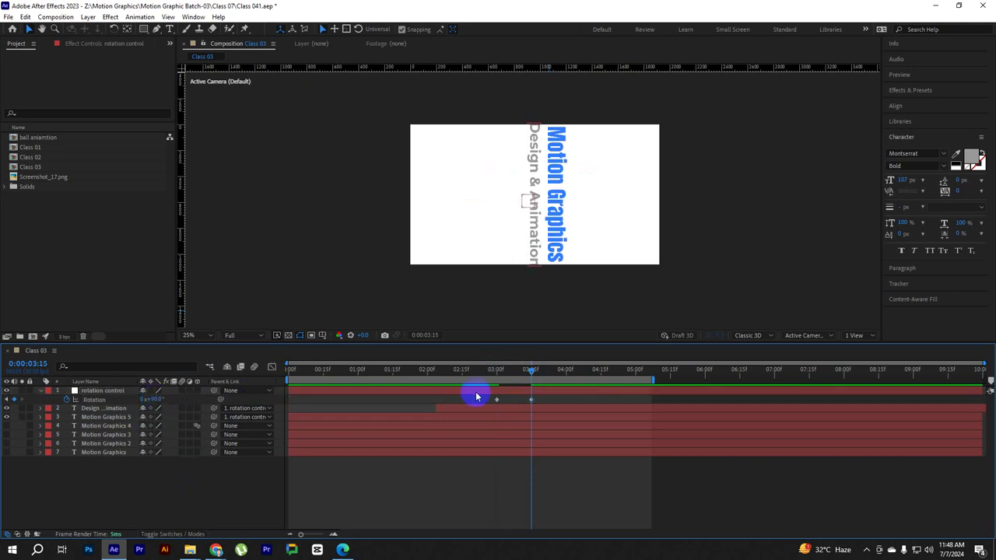
Keyframe the null's Scale from 100% at 3:00 down to 50% at 3:15.
{"action": "left_click", "coordinate": [521, 397]}
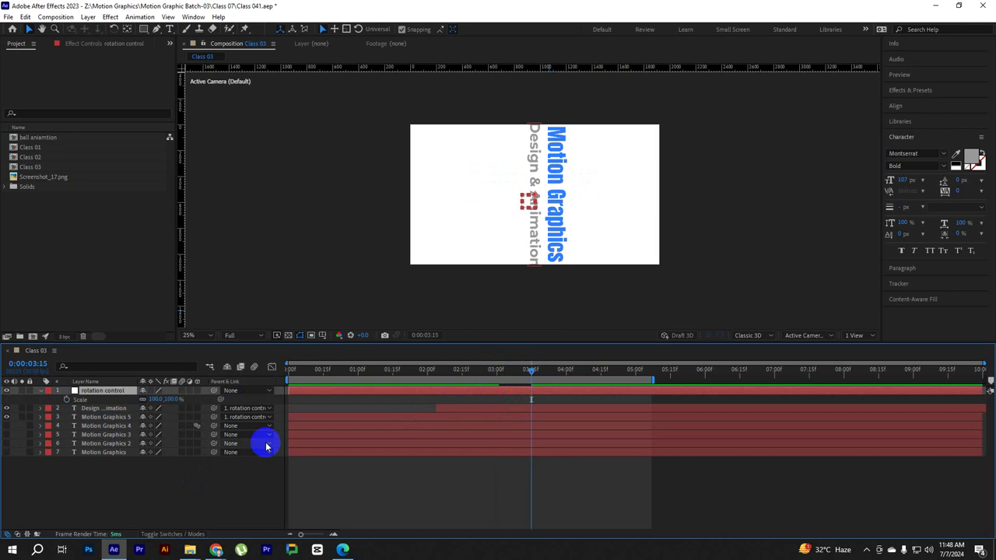
{"action": "key", "text": "s"}
{"action": "left_click", "coordinate": [126, 418]}
{"action": "key", "text": "shift+r"}
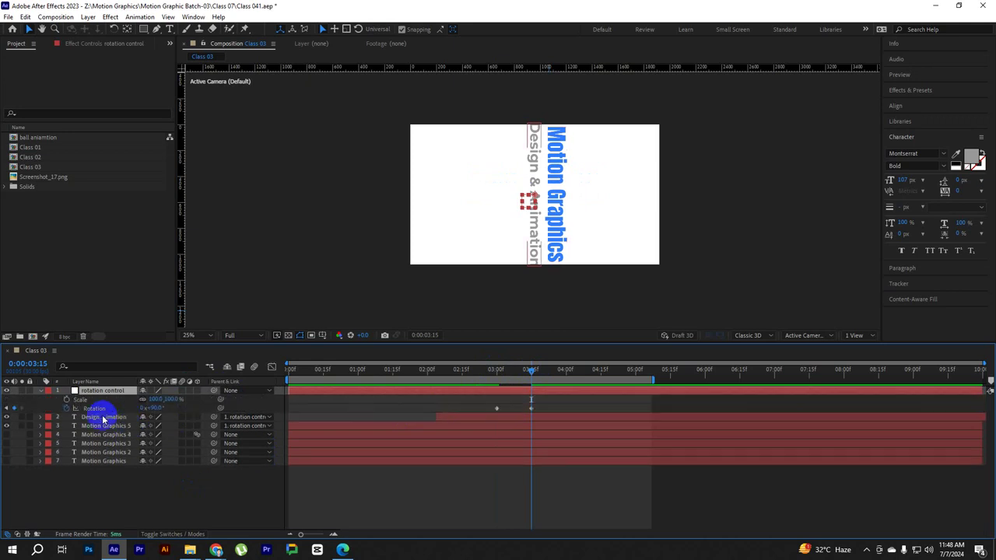
{"action": "left_click", "coordinate": [66, 399]}
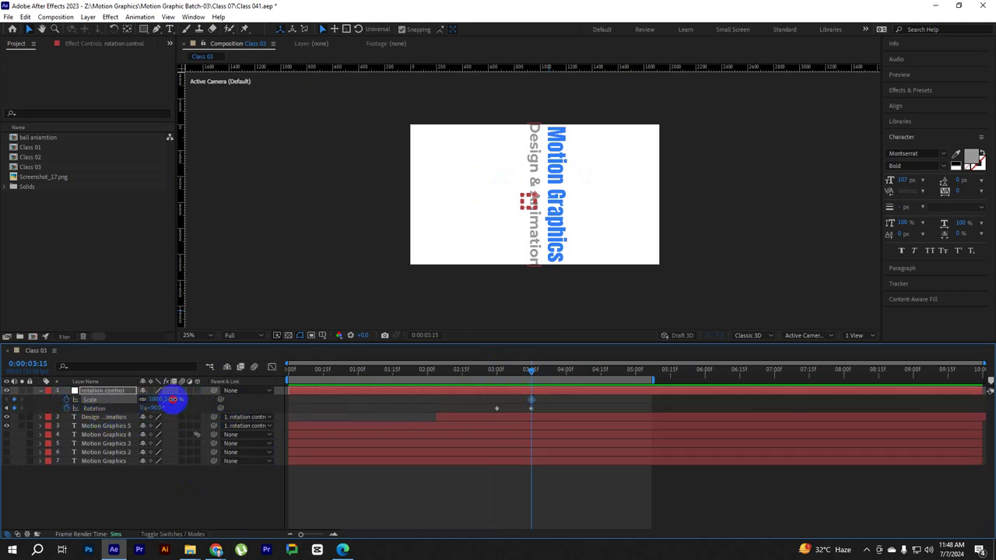
{"action": "key", "text": "Return"}
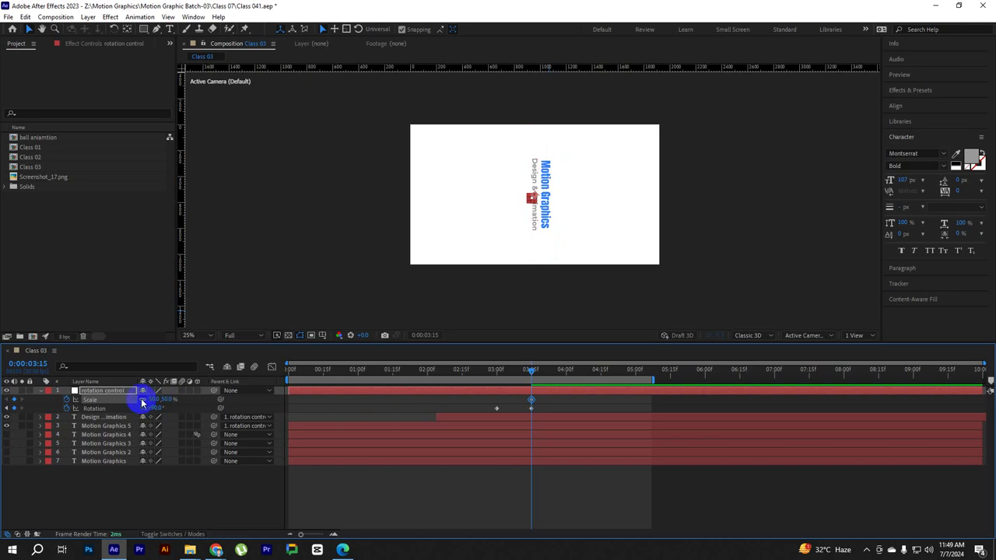
{"action": "left_click_drag", "start_coordinate": [524, 376], "coordinate": [497, 376]}
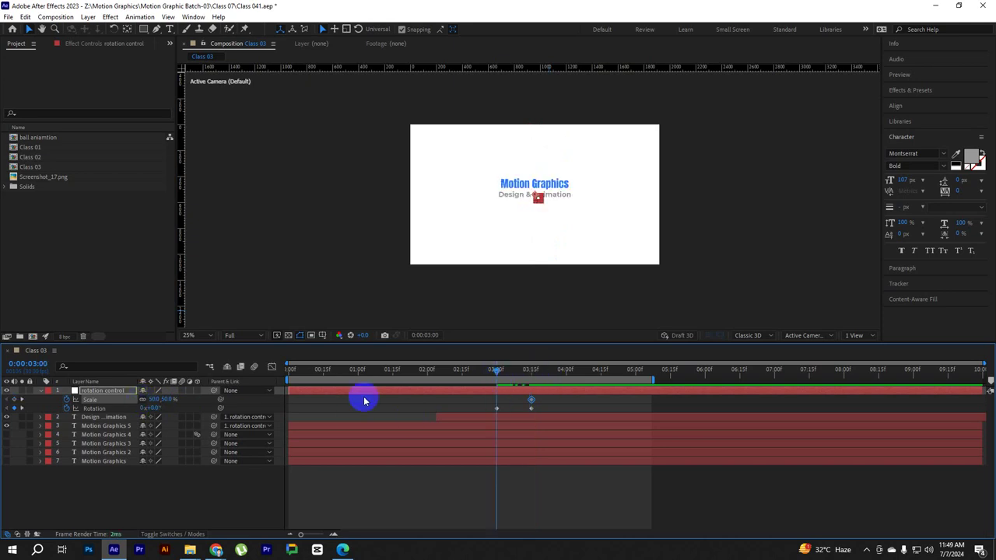
{"action": "type", "text": "100"}
{"action": "key", "text": "Return"}
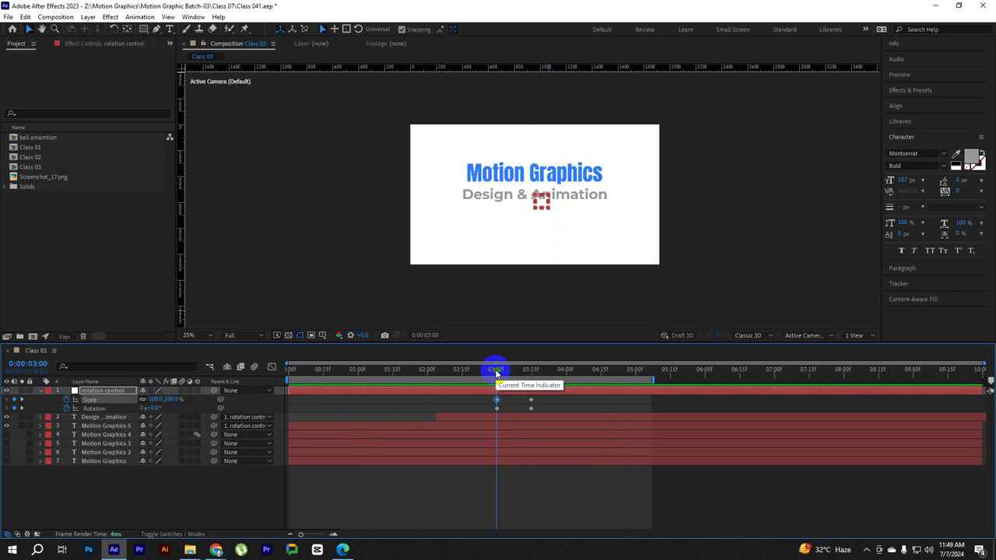
Keyframe the null's Position so the titles slide left to X 489 by 3:15.
{"action": "key", "text": "shift+p"}
{"action": "left_click_drag", "start_coordinate": [496, 373], "coordinate": [530, 376]}
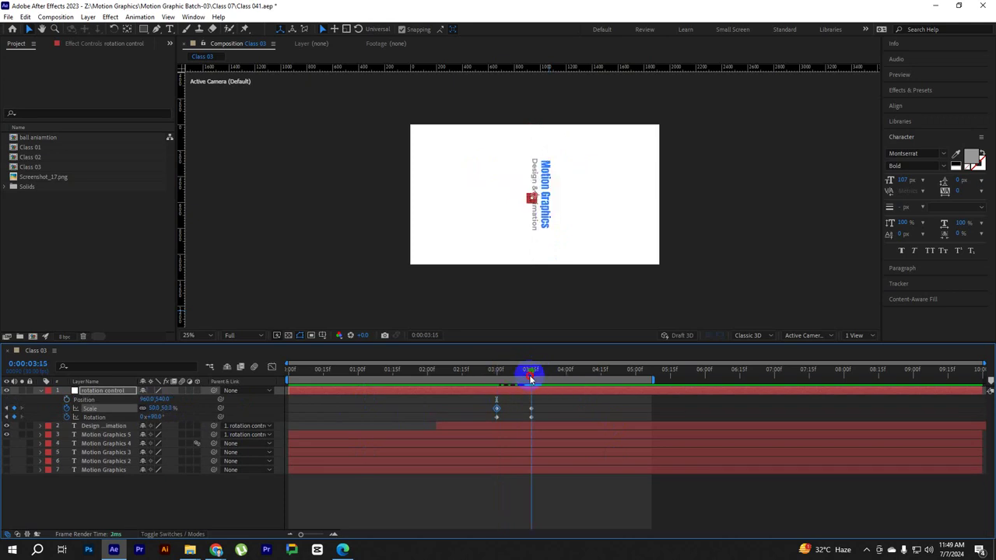
{"action": "left_click", "coordinate": [495, 409]}
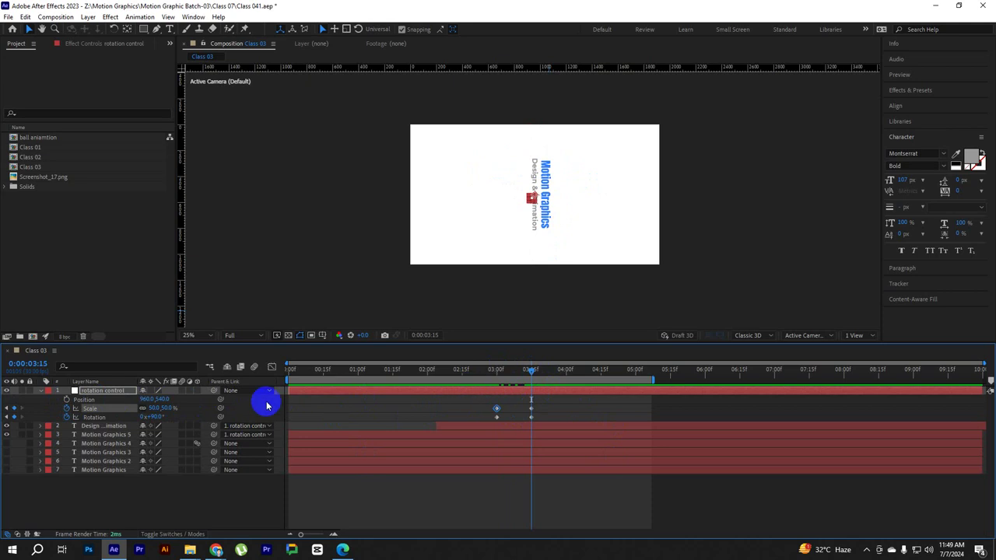
{"action": "left_click_drag", "start_coordinate": [545, 374], "coordinate": [495, 379]}
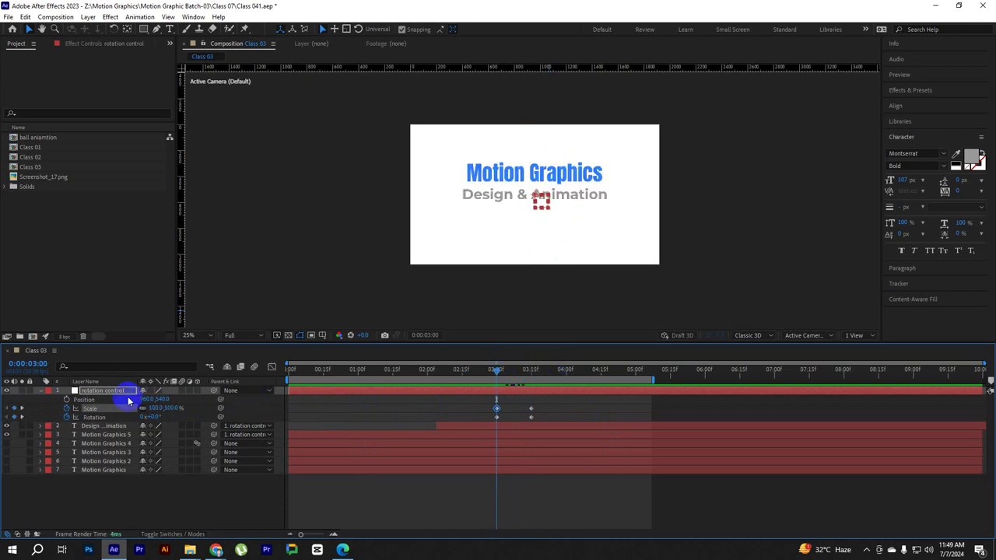
{"action": "left_click", "coordinate": [67, 400]}
{"action": "left_click_drag", "start_coordinate": [500, 376], "coordinate": [529, 376]}
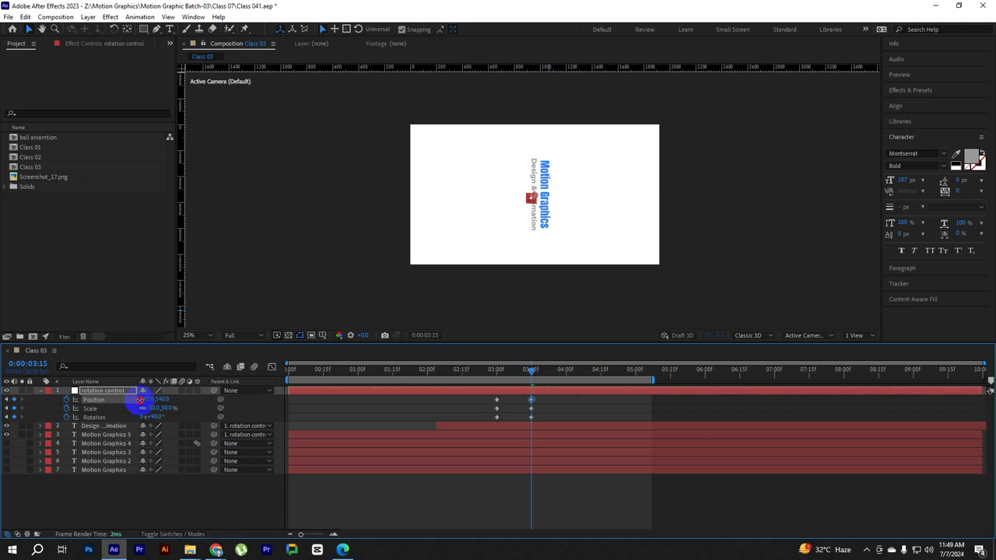
{"action": "left_click_drag", "start_coordinate": [146, 399], "coordinate": [25, 400]}
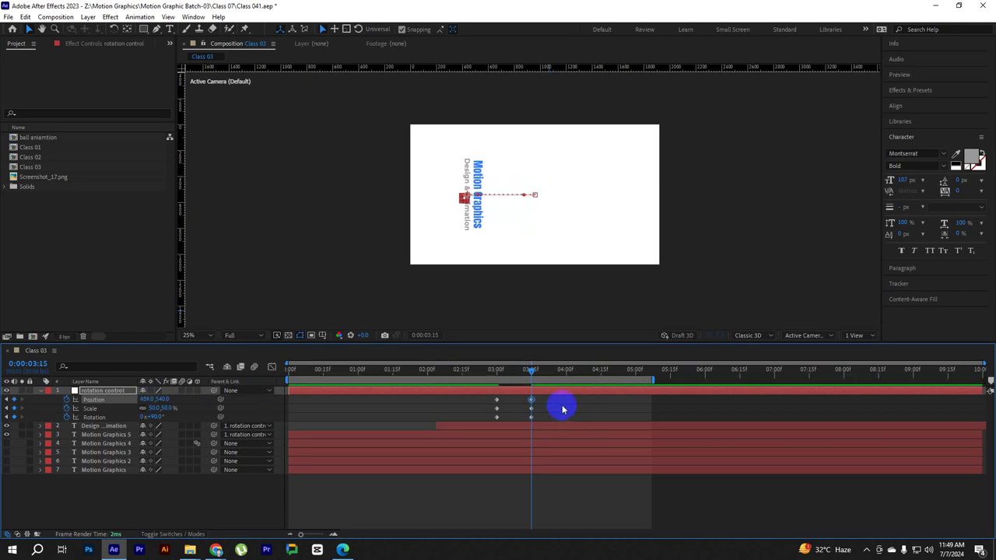
Apply Easy Ease to all six rotation, scale and position keyframes.
{"action": "left_click_drag", "start_coordinate": [571, 394], "coordinate": [460, 427]}
{"action": "key", "text": "F9"}
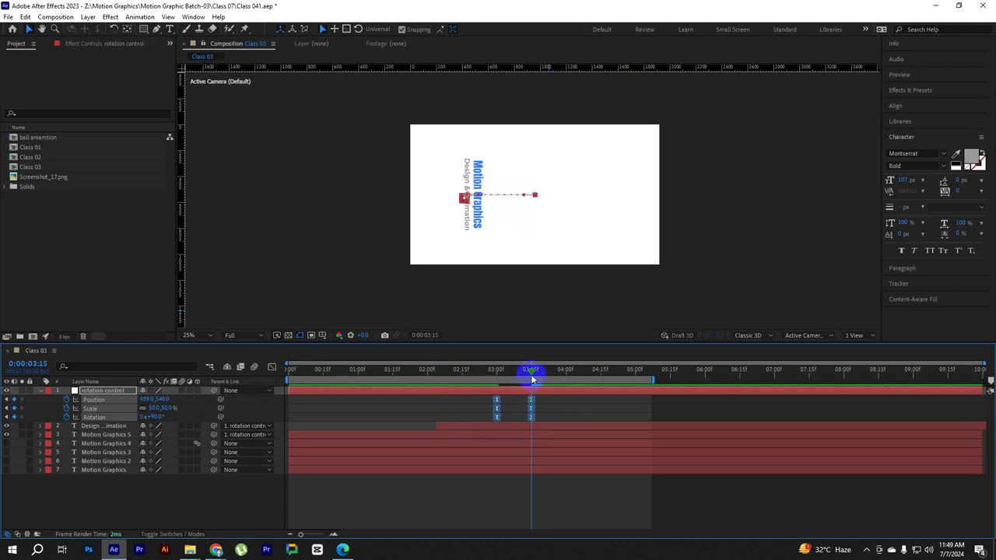
{"action": "left_click_drag", "start_coordinate": [532, 372], "coordinate": [512, 375]}
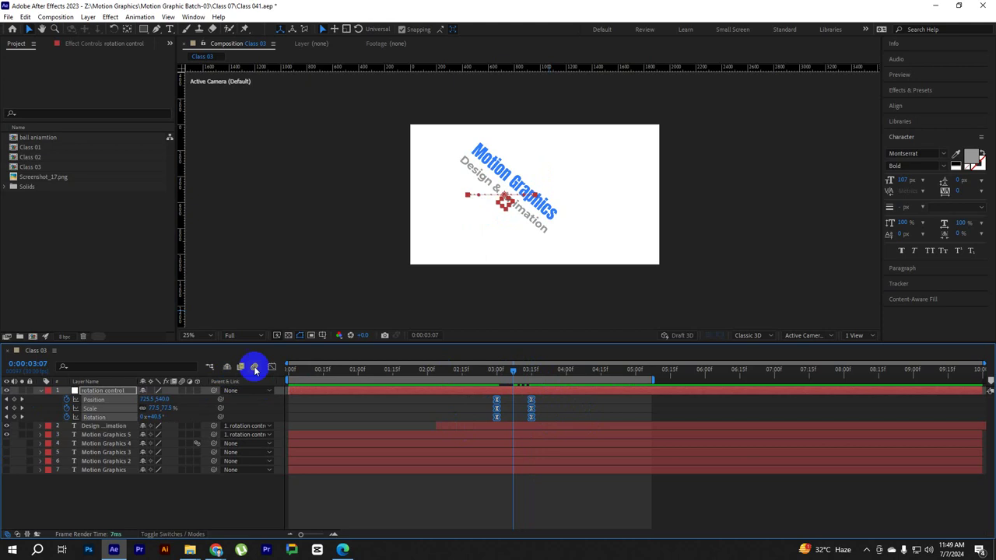
In the Graph Editor, increase keyframe influence so the null's speed curve peaks sharply mid-move.
{"action": "left_click", "coordinate": [271, 367]}
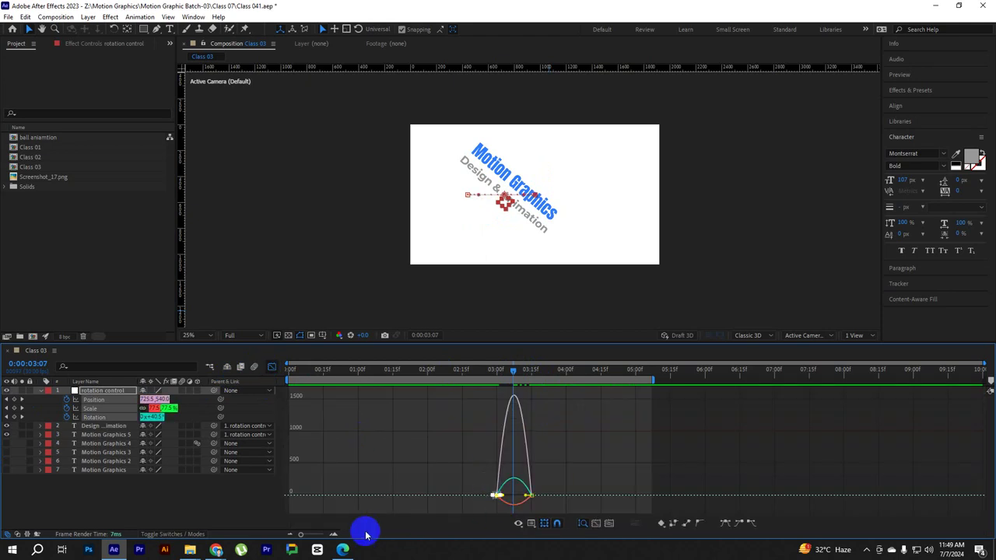
{"action": "left_click", "coordinate": [331, 535]}
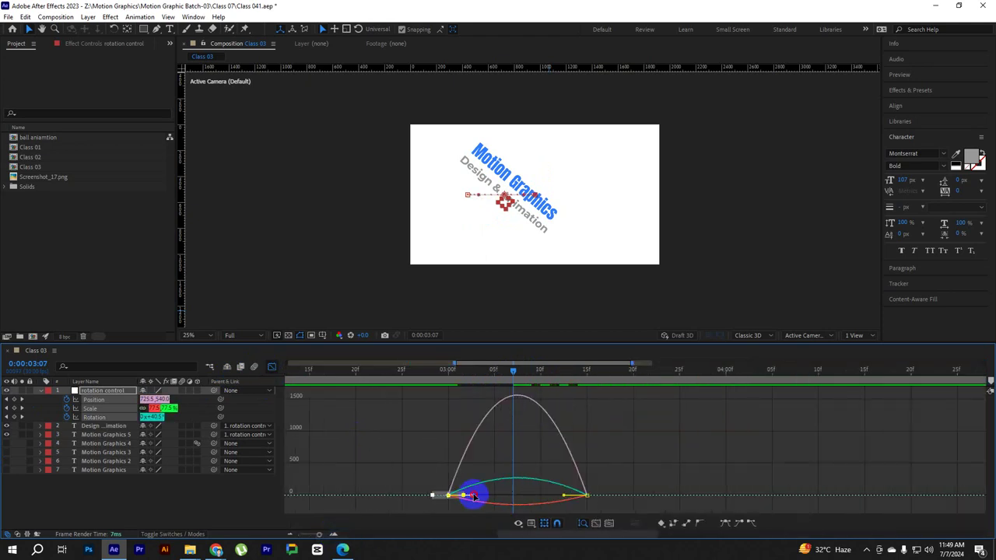
{"action": "left_click_drag", "start_coordinate": [473, 496], "coordinate": [563, 498]}
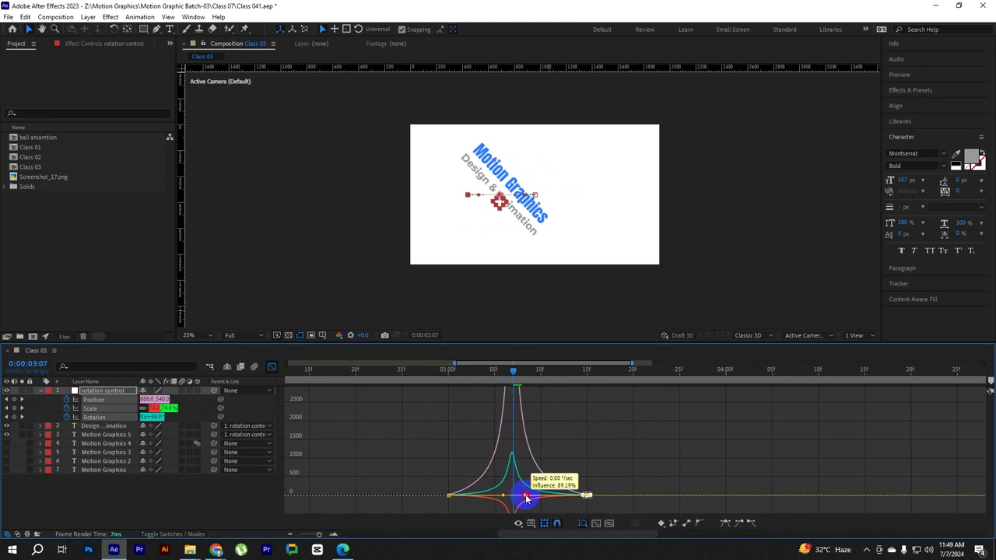
{"action": "left_click_drag", "start_coordinate": [565, 497], "coordinate": [523, 495]}
{"action": "left_click", "coordinate": [272, 366]}
Set the work area end to 4:00 and preview the animation from the start.
{"action": "left_click_drag", "start_coordinate": [516, 376], "coordinate": [319, 496]}
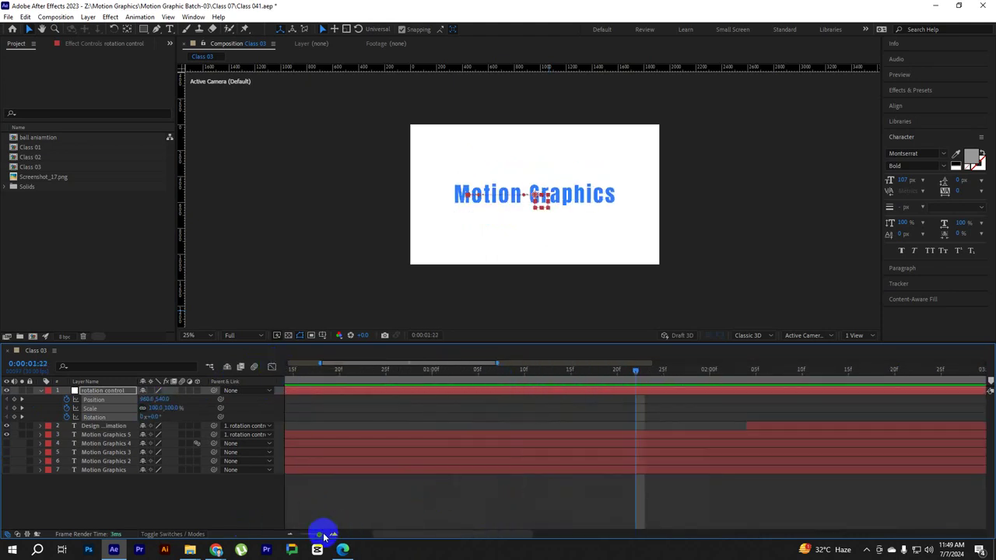
{"action": "left_click_drag", "start_coordinate": [322, 533], "coordinate": [287, 535]}
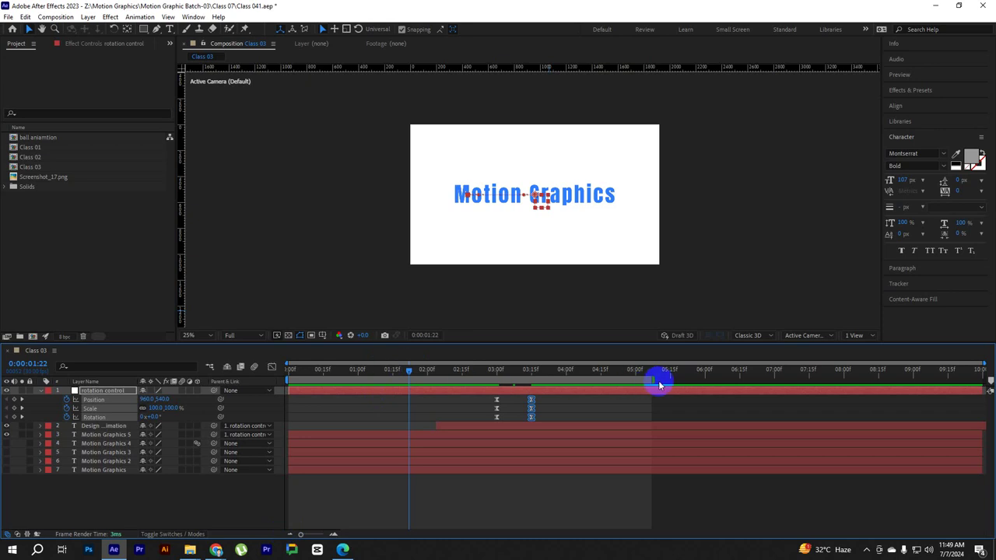
{"action": "left_click_drag", "start_coordinate": [651, 379], "coordinate": [572, 379]}
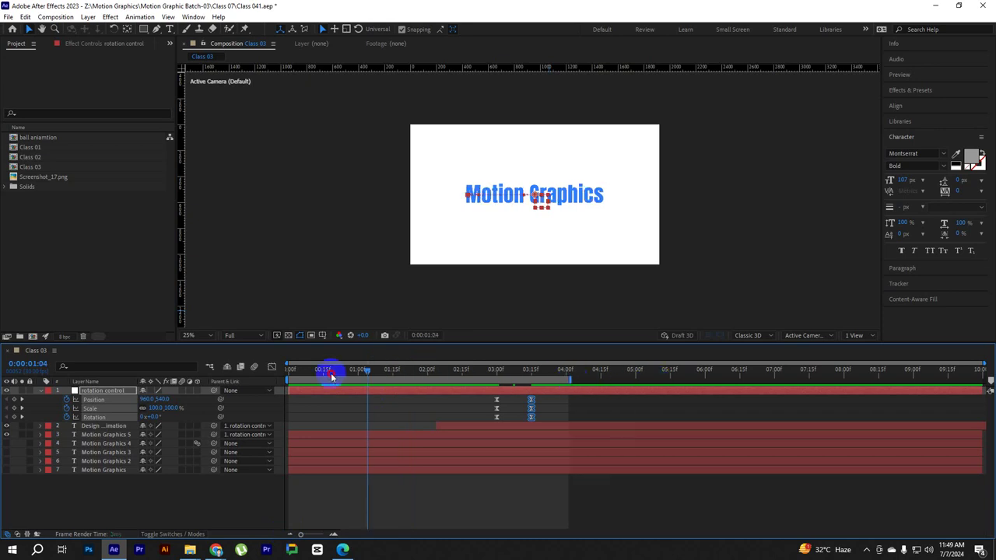
{"action": "left_click_drag", "start_coordinate": [426, 379], "coordinate": [290, 374]}
{"action": "left_click", "coordinate": [317, 491]}
{"action": "key", "text": "space"}
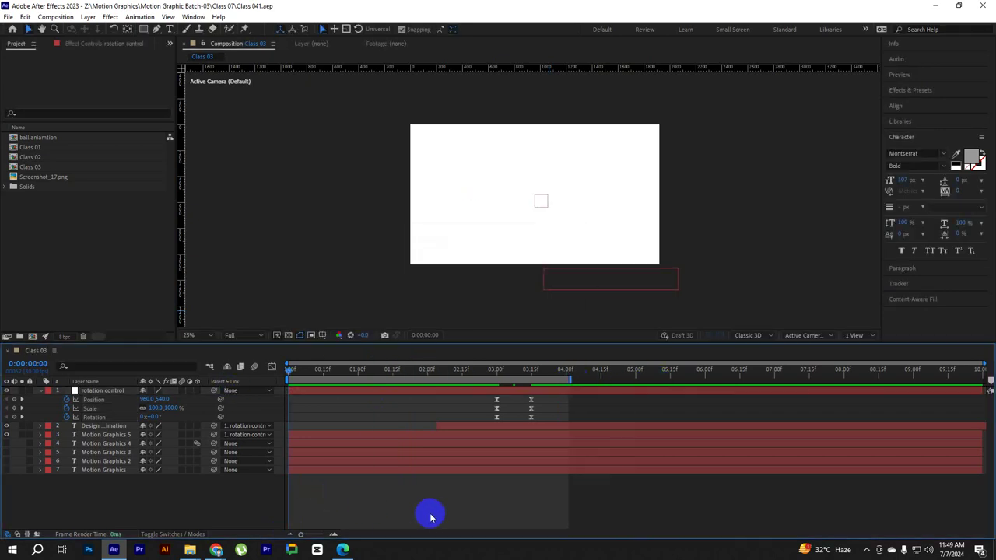
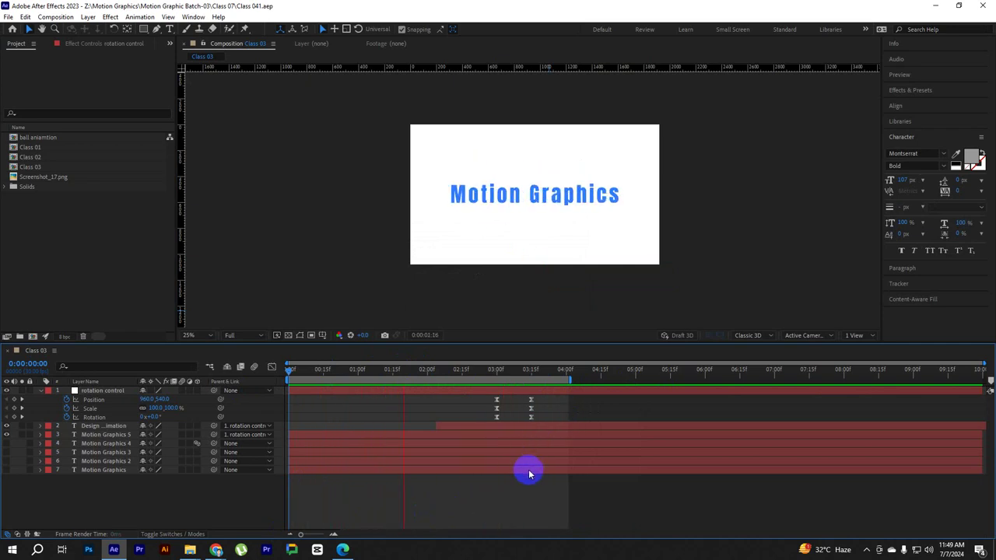
Extend the work area to 5 seconds and shift the Position and Scale keyframes later.
{"action": "left_click_drag", "start_coordinate": [503, 377], "coordinate": [530, 376]}
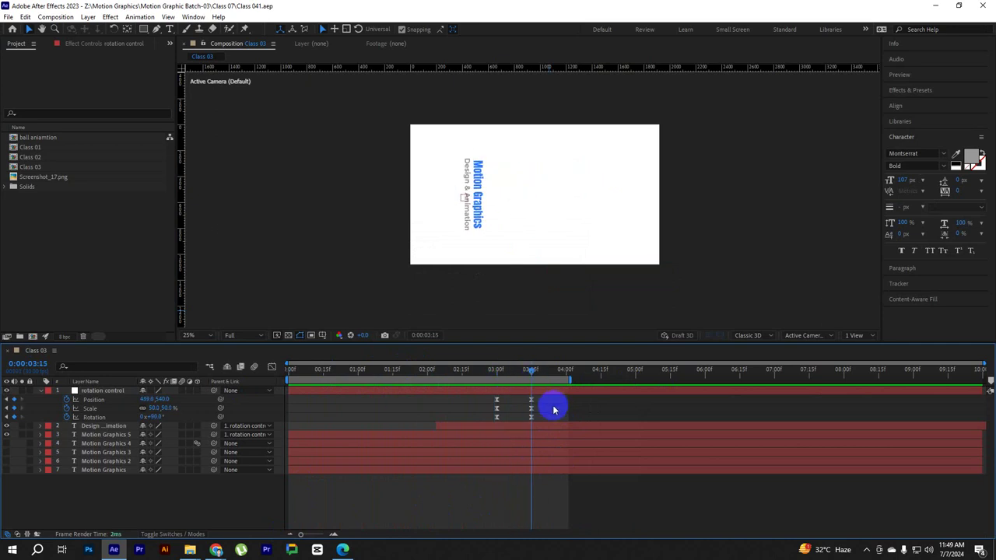
{"action": "left_click_drag", "start_coordinate": [570, 380], "coordinate": [636, 380]}
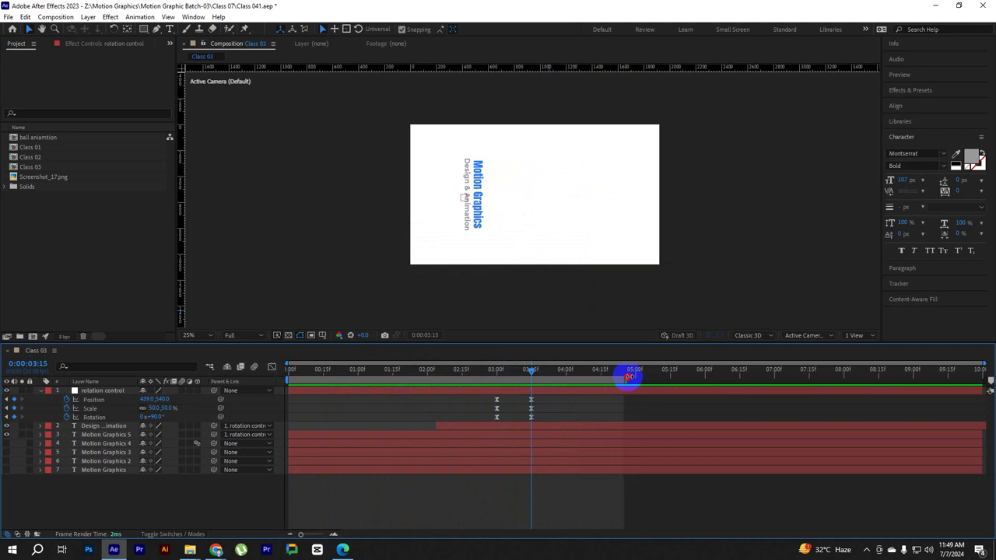
{"action": "mouse_move", "coordinate": [566, 402]}
{"action": "left_mouse_down"}
{"action": "mouse_move", "coordinate": [490, 410]}
{"action": "mouse_move", "coordinate": [533, 413]}
{"action": "left_mouse_up"}
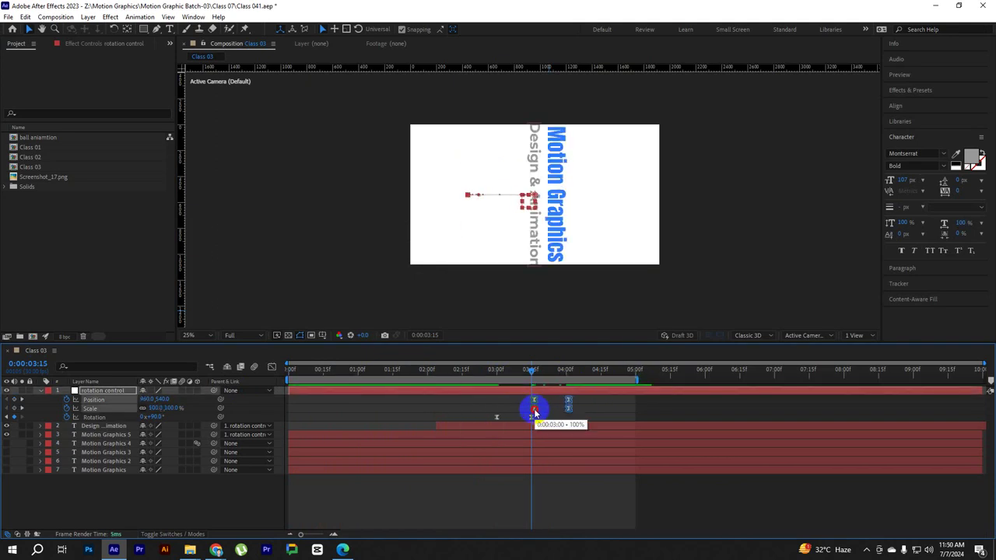
{"action": "left_click", "coordinate": [551, 480]}
Scrub to 2:16, 2:22 and near 4 seconds to check the rotation-then-shrink timing.
{"action": "left_click_drag", "start_coordinate": [532, 372], "coordinate": [465, 372]}
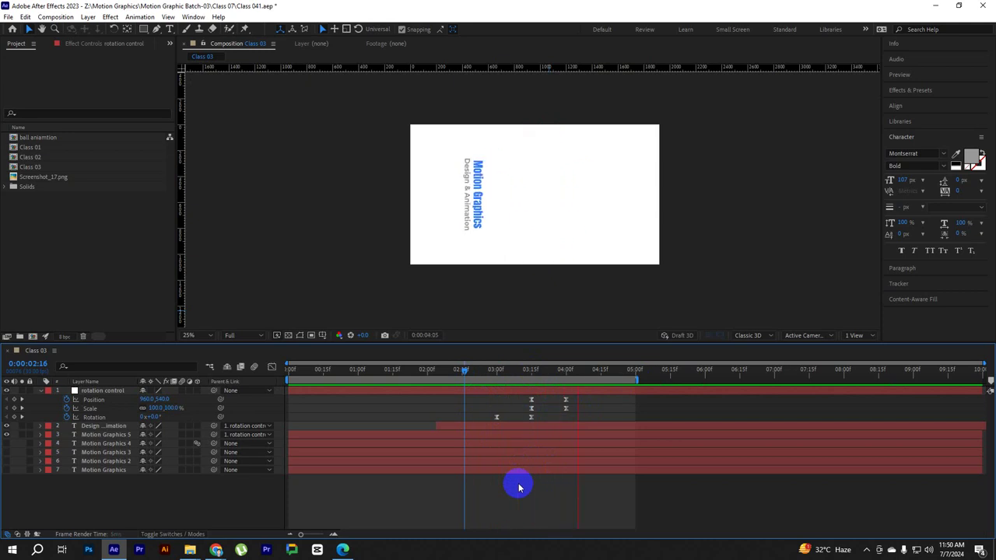
{"action": "left_click_drag", "start_coordinate": [573, 371], "coordinate": [480, 372]}
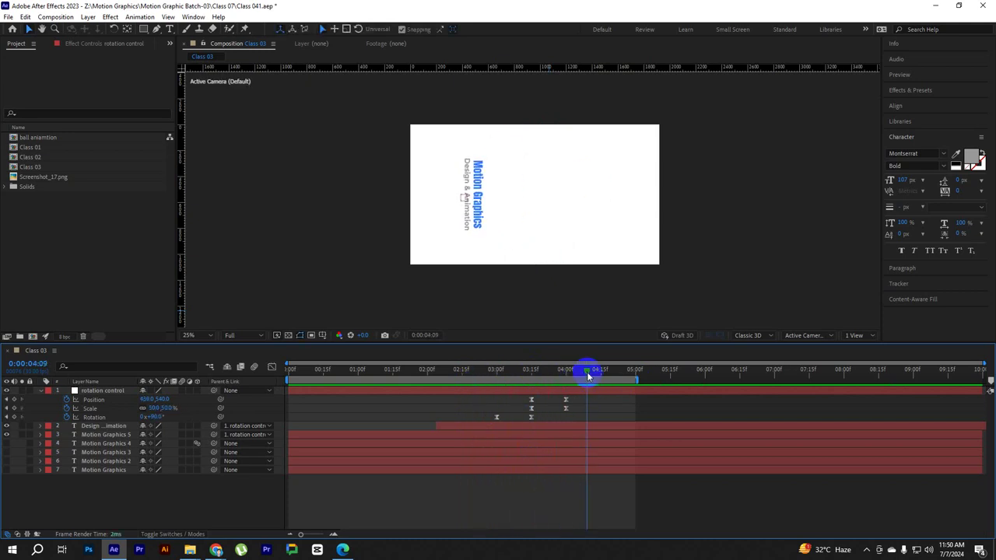
{"action": "left_click_drag", "start_coordinate": [584, 373], "coordinate": [567, 374]}
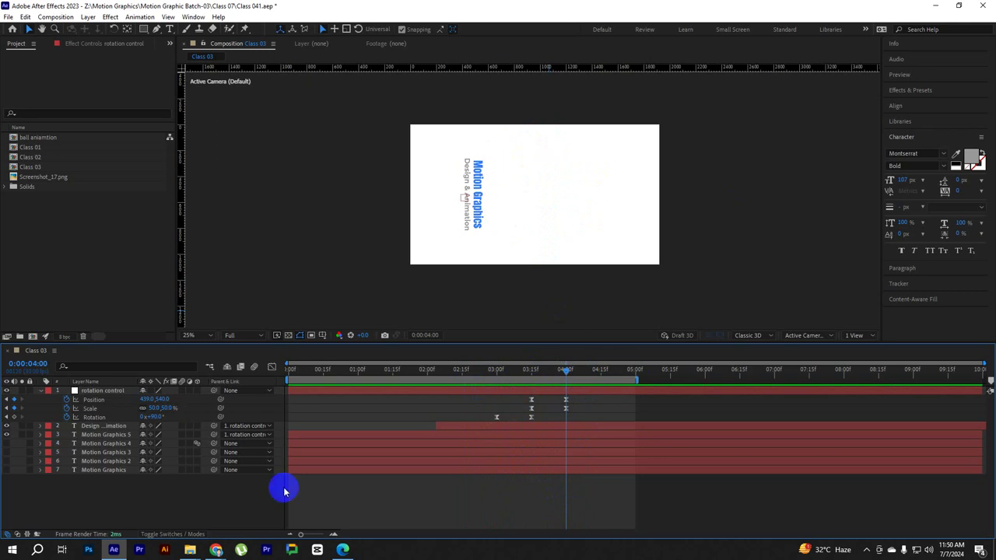
Create a text layer reading 'VIDEO EDITIGN' in the composition.
{"action": "left_click", "coordinate": [169, 29]}
{"action": "left_click", "coordinate": [526, 172]}
{"action": "type", "text": "VIDEO EDITIGN"}
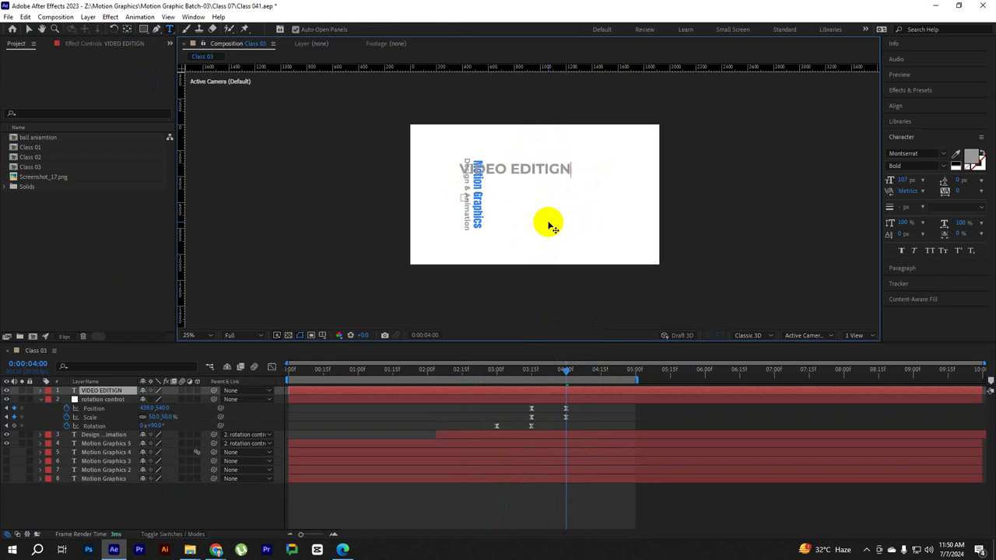
{"action": "left_click", "coordinate": [29, 30]}
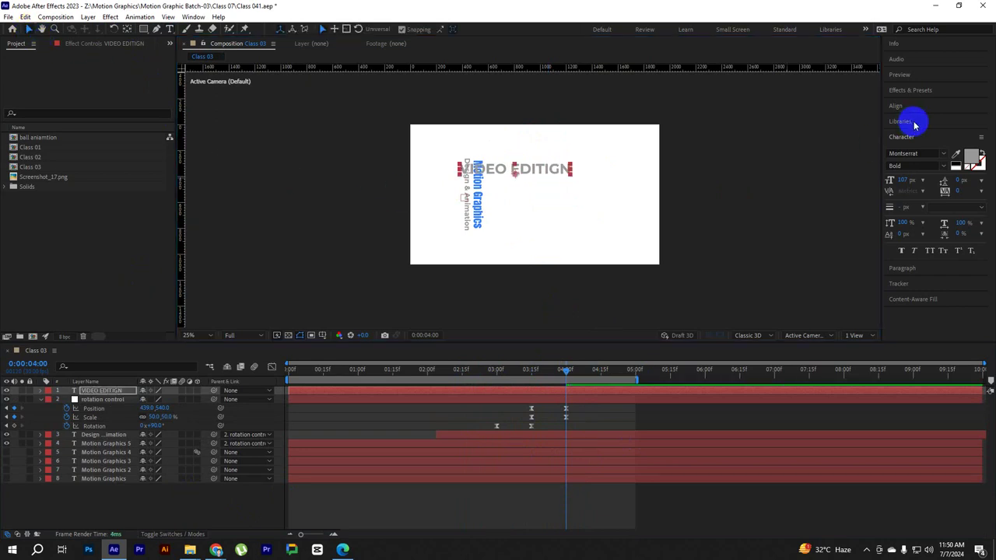
Set the text to Bebas Neue Pro Bold at 184 px.
{"action": "left_click", "coordinate": [918, 154]}
{"action": "type", "text": "beb"}
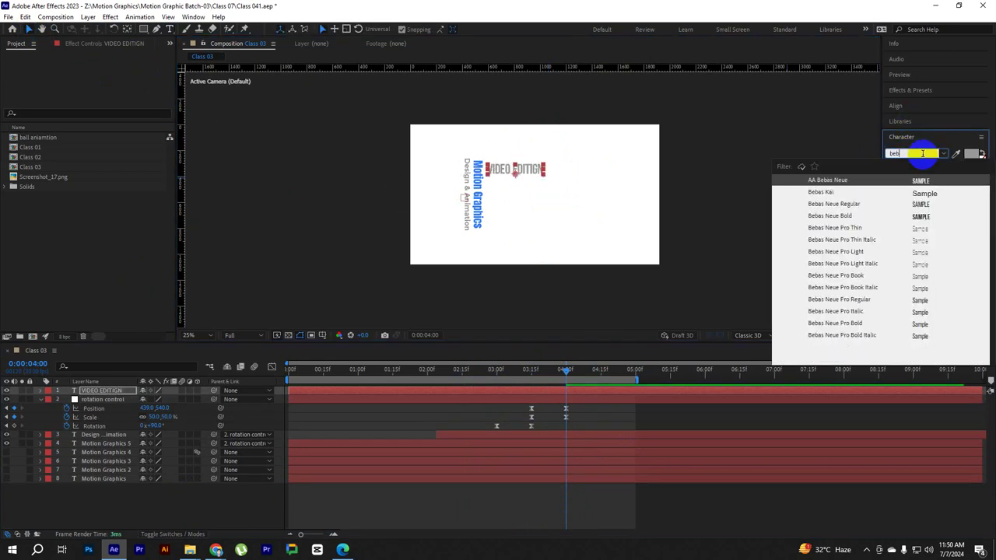
{"action": "left_click", "coordinate": [846, 323]}
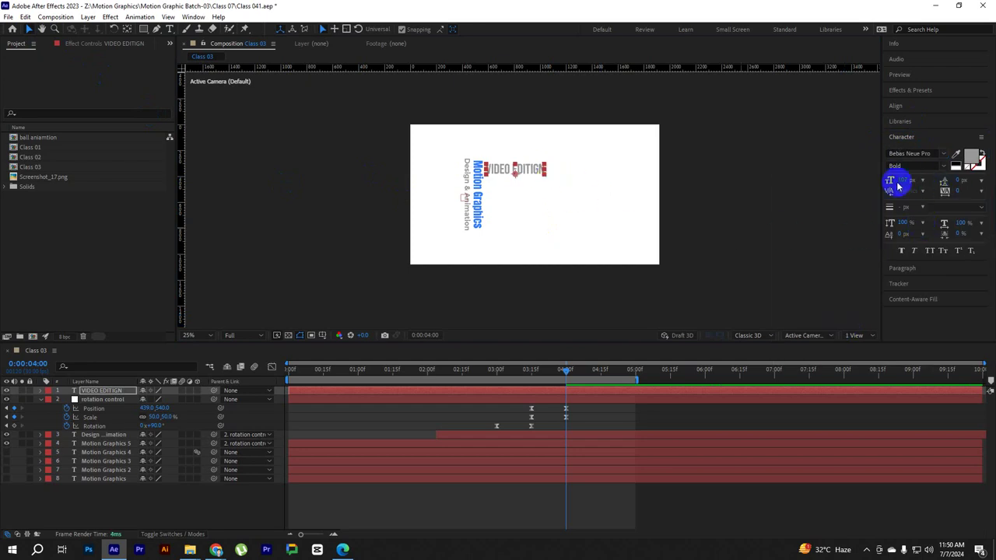
{"action": "left_click_drag", "start_coordinate": [897, 184], "coordinate": [751, 187]}
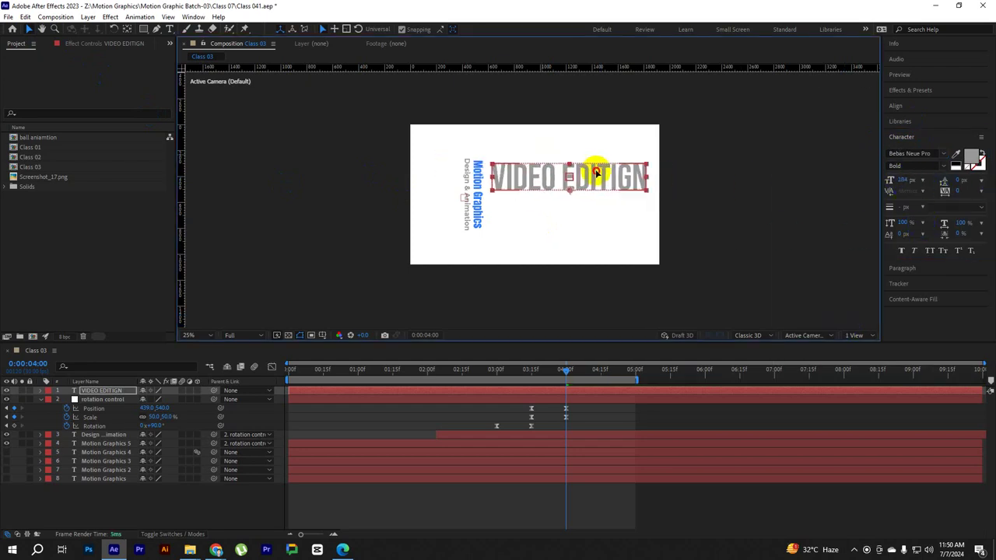
{"action": "left_click_drag", "start_coordinate": [596, 172], "coordinate": [596, 172]}
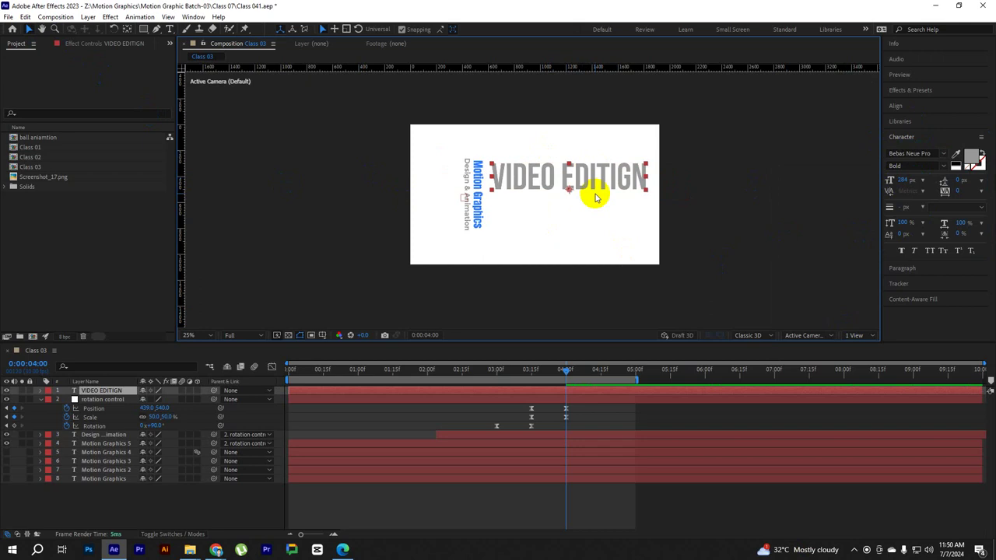
Return to the Selection tool and reselect the VIDEO EDITIGN text layer.
{"action": "left_click", "coordinate": [114, 30]}
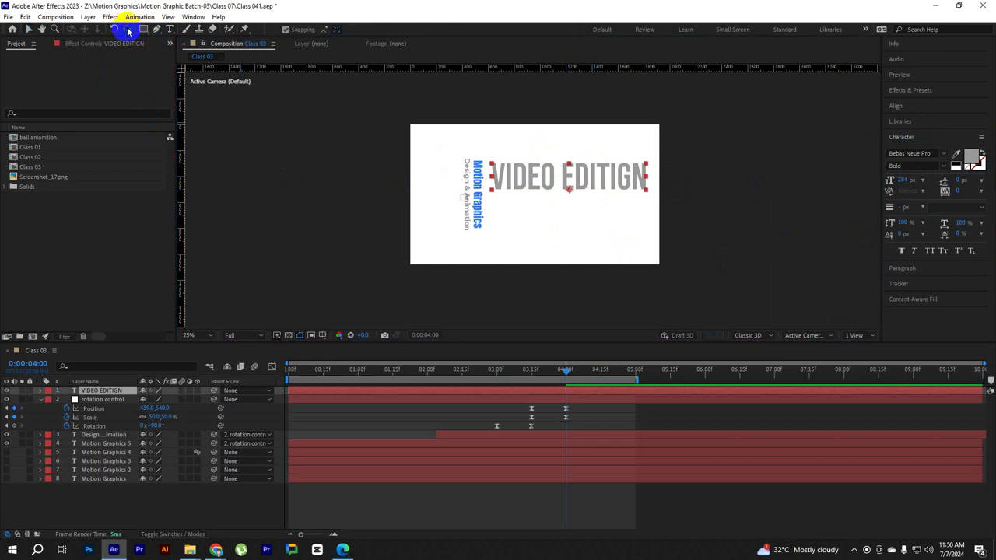
{"action": "key", "text": "v"}
{"action": "left_click", "coordinate": [555, 184]}
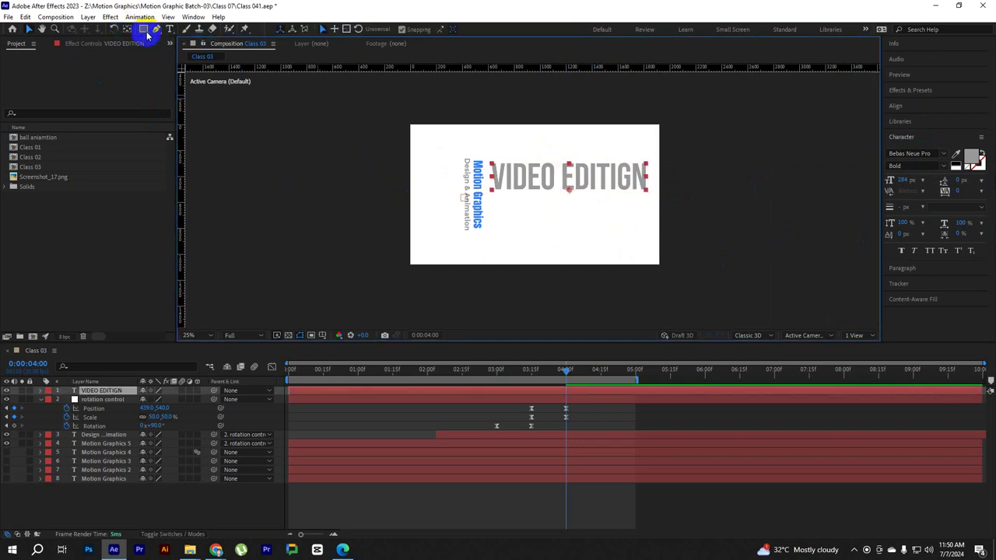
{"action": "left_click", "coordinate": [394, 189]}
{"action": "left_click_drag", "start_coordinate": [600, 236], "coordinate": [622, 212]}
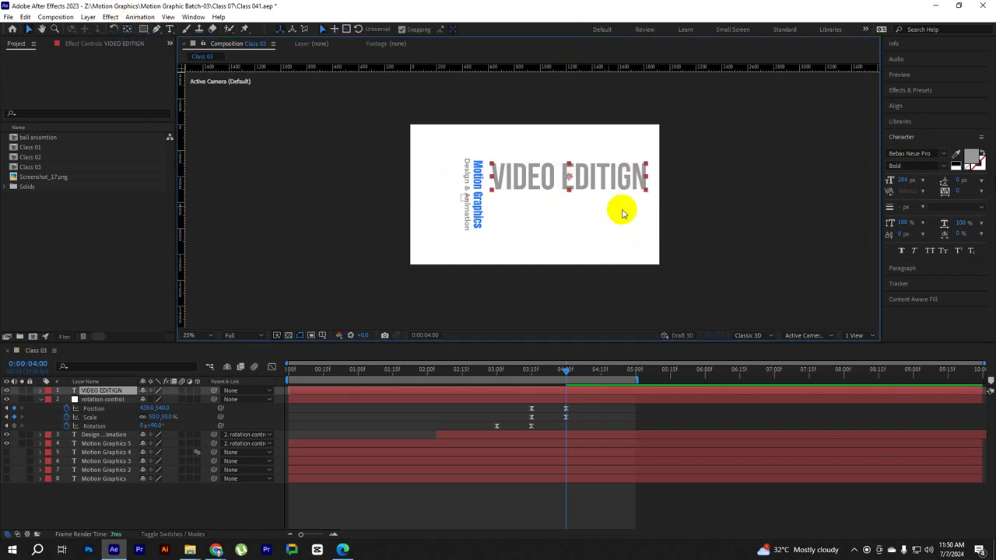
Change the VIDEO EDITIGN text fill colour to purple.
{"action": "left_click", "coordinate": [971, 157]}
{"action": "left_click", "coordinate": [761, 103]}
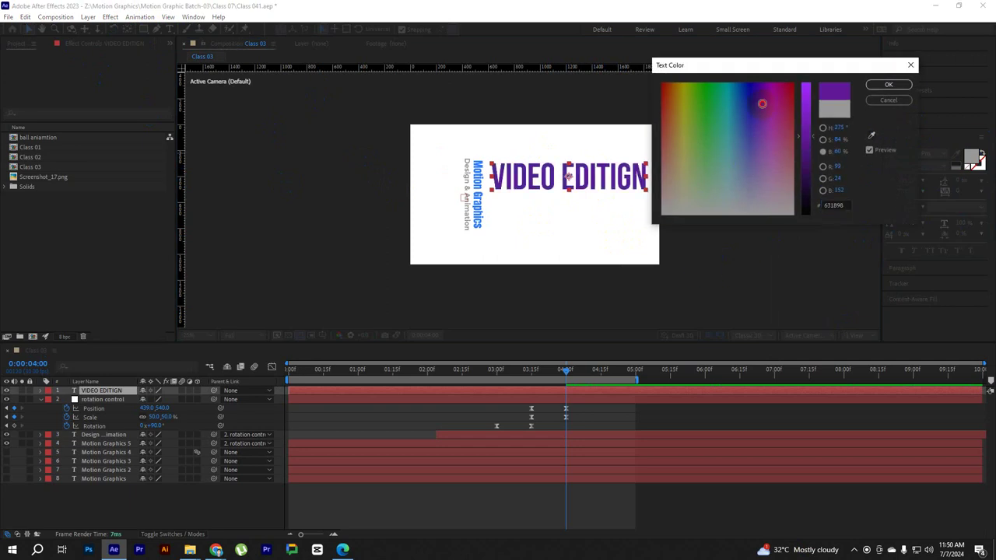
{"action": "left_click", "coordinate": [884, 86]}
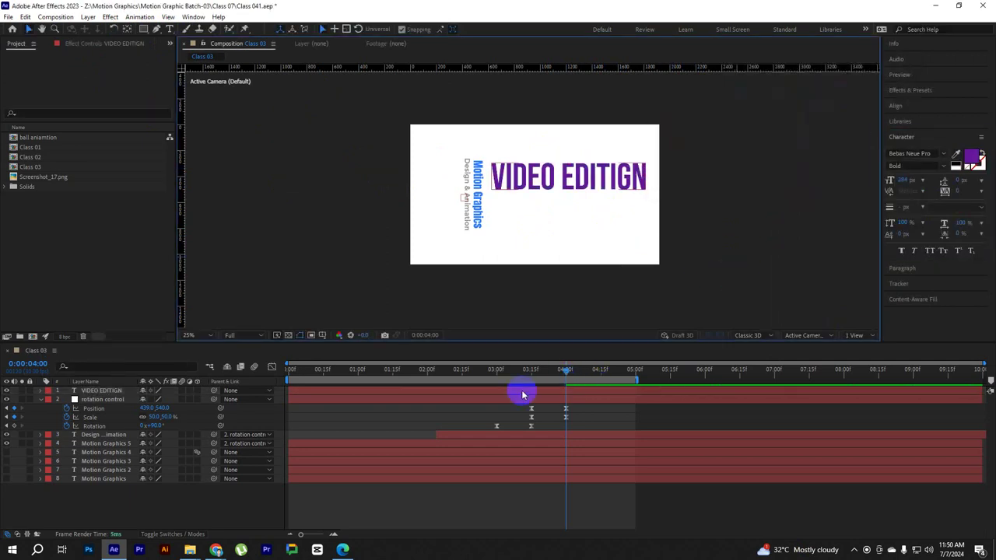
Move the VIDEO EDITIGN layer to start around 3:15 and preview from the beginning.
{"action": "left_click", "coordinate": [529, 389]}
{"action": "left_click_drag", "start_coordinate": [529, 389], "coordinate": [700, 389]}
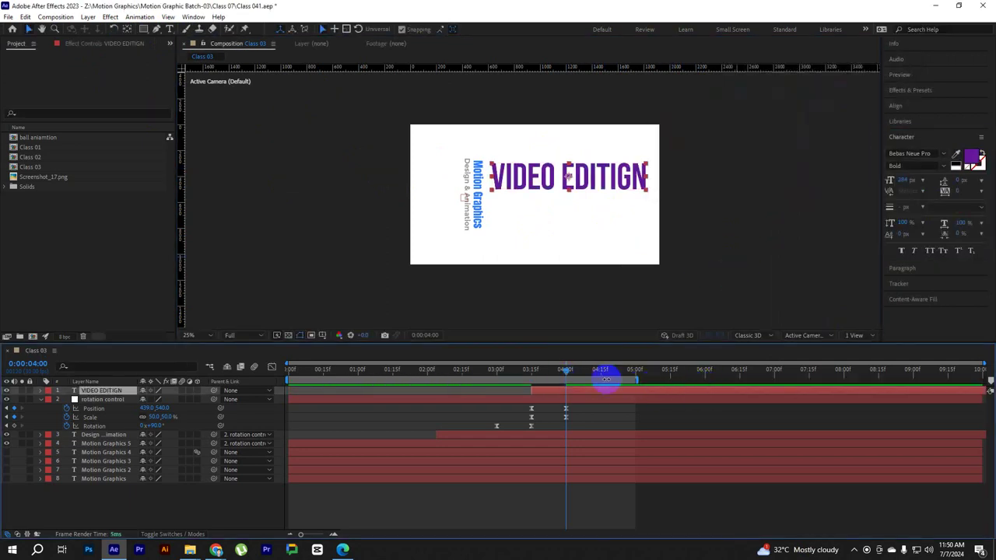
{"action": "key", "text": "Home"}
{"action": "key", "text": "space"}
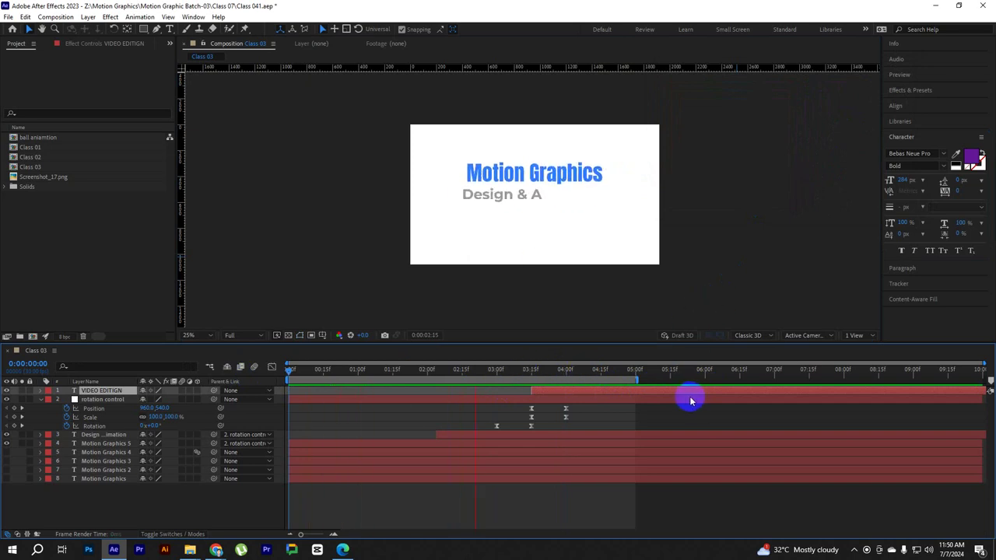
{"action": "key", "text": "space"}
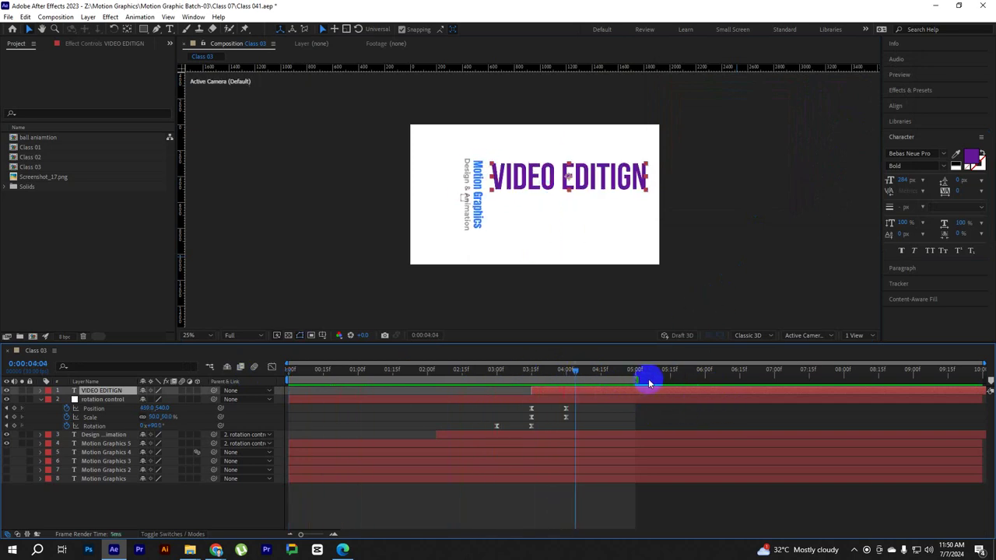
Extend the work area end to about 5:23 and return to where VIDEO EDITIGN begins.
{"action": "left_click_drag", "start_coordinate": [636, 381], "coordinate": [692, 382]}
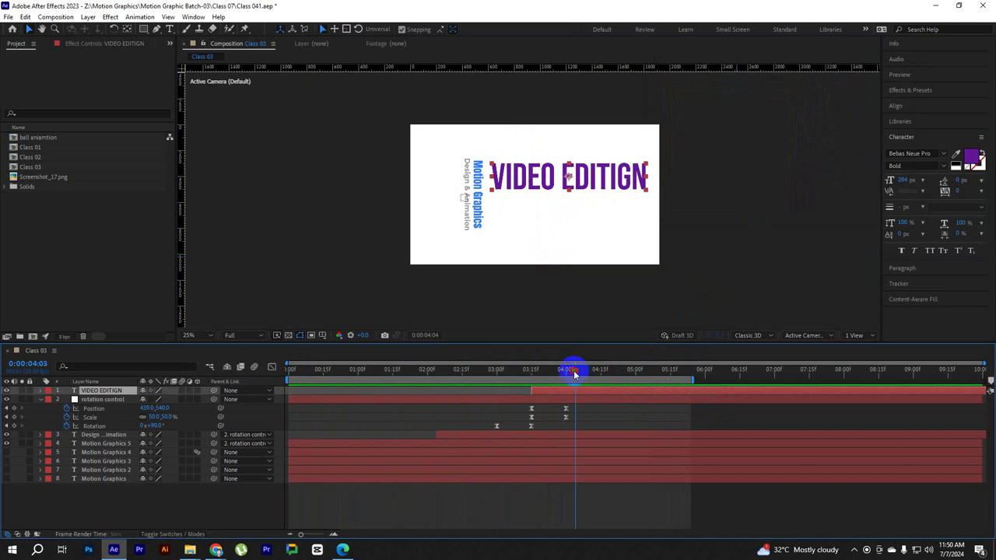
{"action": "mouse_move", "coordinate": [574, 373]}
{"action": "left_mouse_down"}
{"action": "mouse_move", "coordinate": [546, 378]}
{"action": "mouse_move", "coordinate": [571, 382]}
{"action": "mouse_move", "coordinate": [574, 394]}
{"action": "left_mouse_up"}
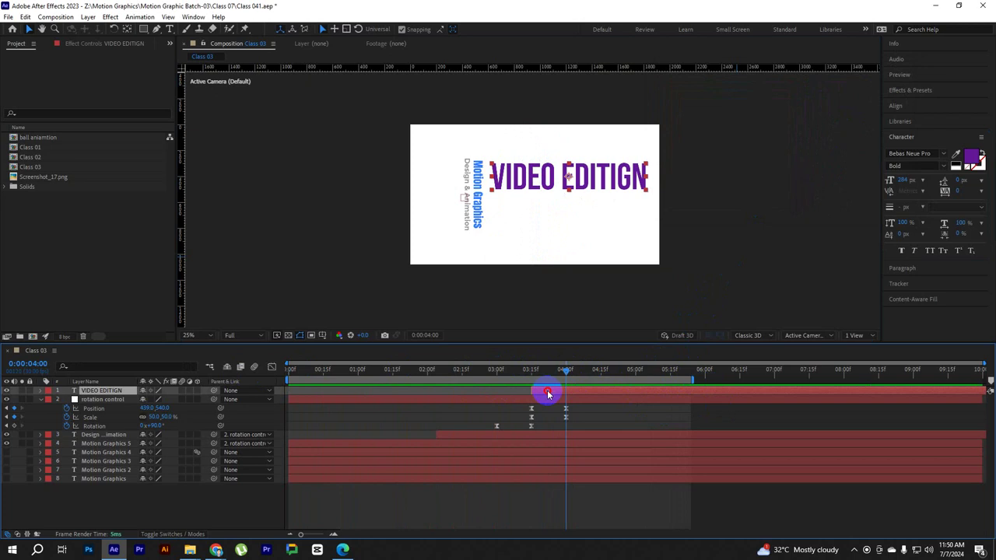
{"action": "left_click_drag", "start_coordinate": [565, 376], "coordinate": [532, 379]}
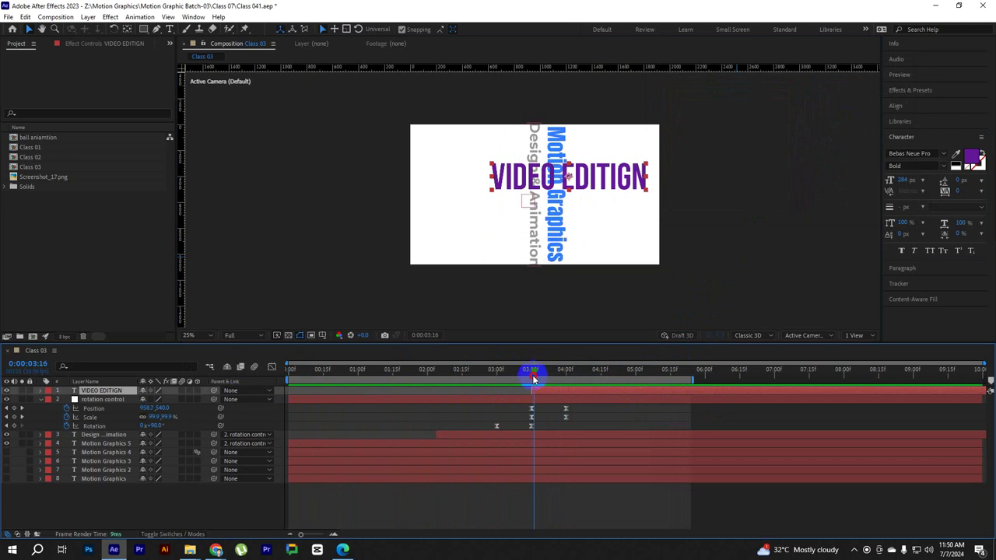
Add an Opacity animator to the VIDEO EDITIGN text layer.
{"action": "left_click", "coordinate": [911, 91]}
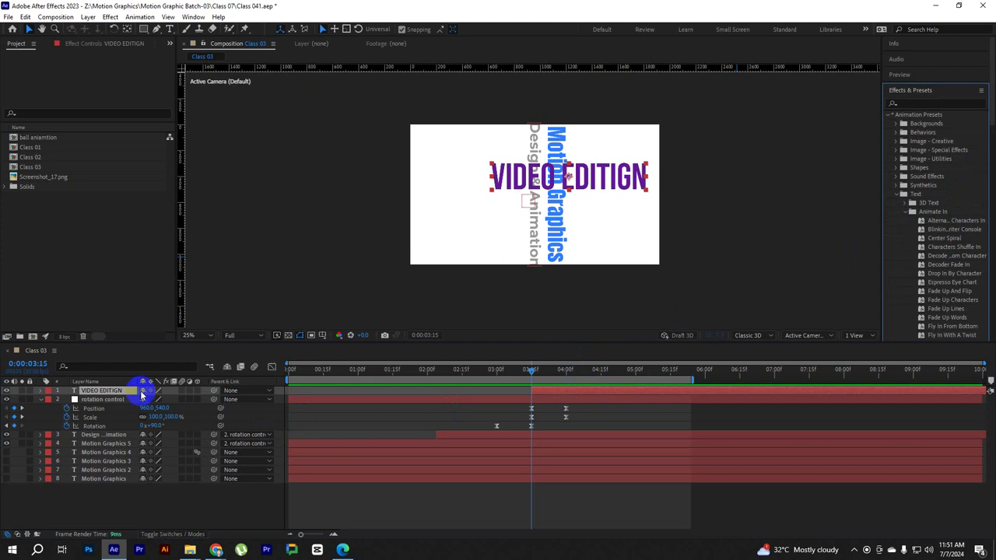
{"action": "left_click", "coordinate": [40, 400]}
{"action": "left_click", "coordinate": [40, 390]}
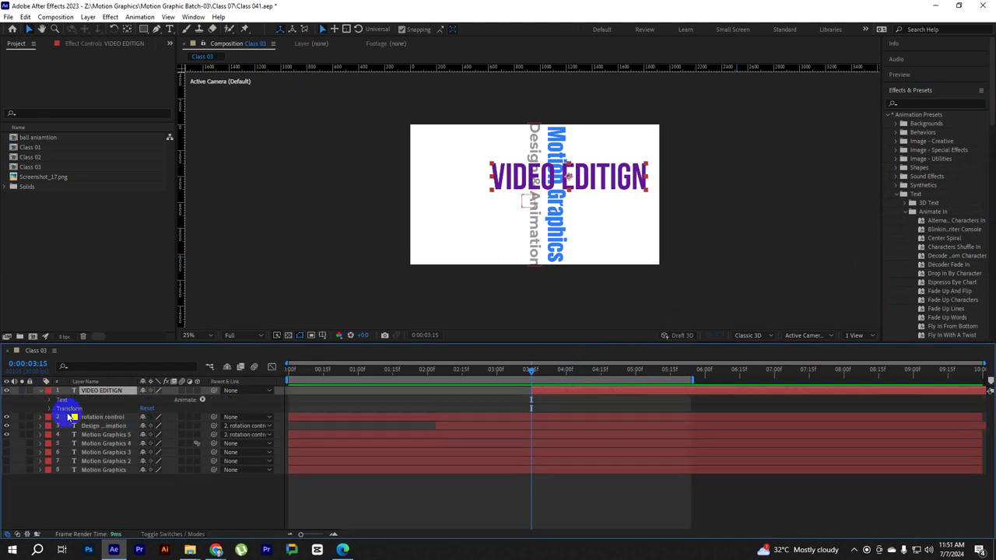
{"action": "left_click", "coordinate": [204, 400]}
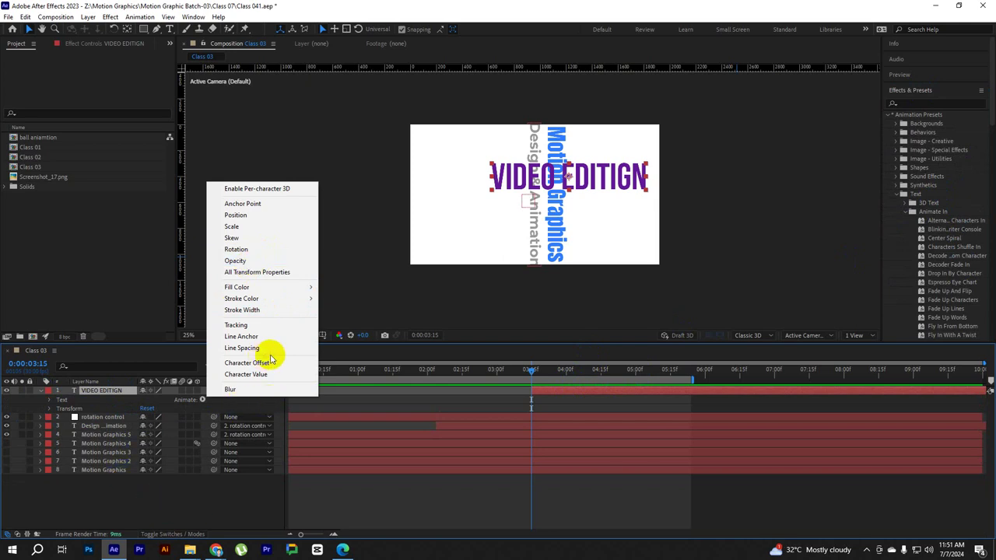
{"action": "left_click", "coordinate": [234, 261]}
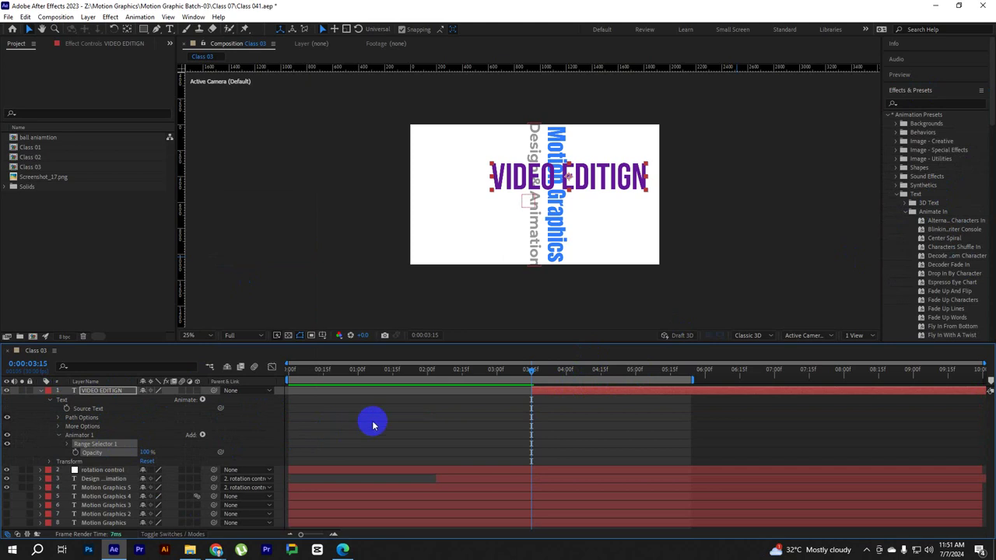
Expand Range Selector 1 and adjust its Start value toward 30%.
{"action": "left_click", "coordinate": [68, 444]}
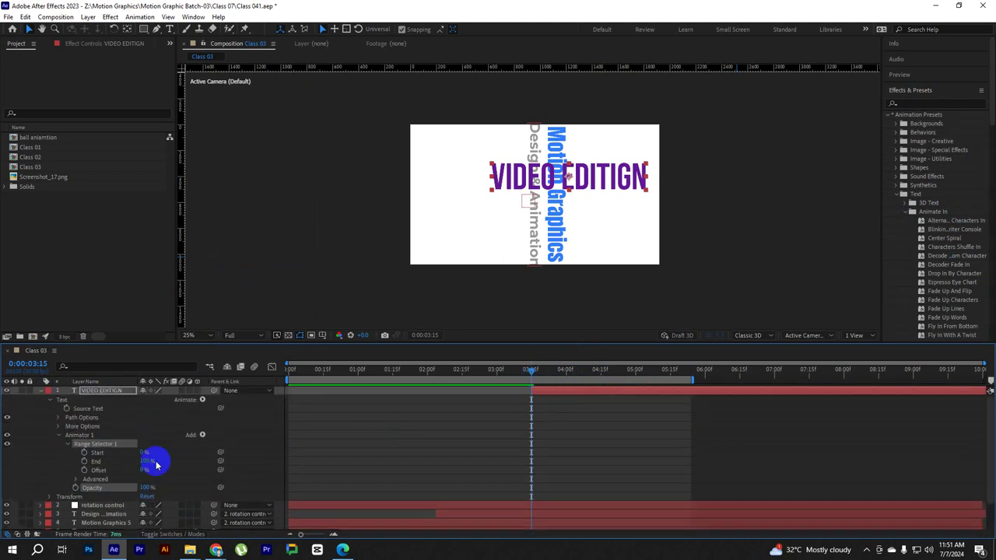
{"action": "left_click_drag", "start_coordinate": [142, 455], "coordinate": [159, 456]}
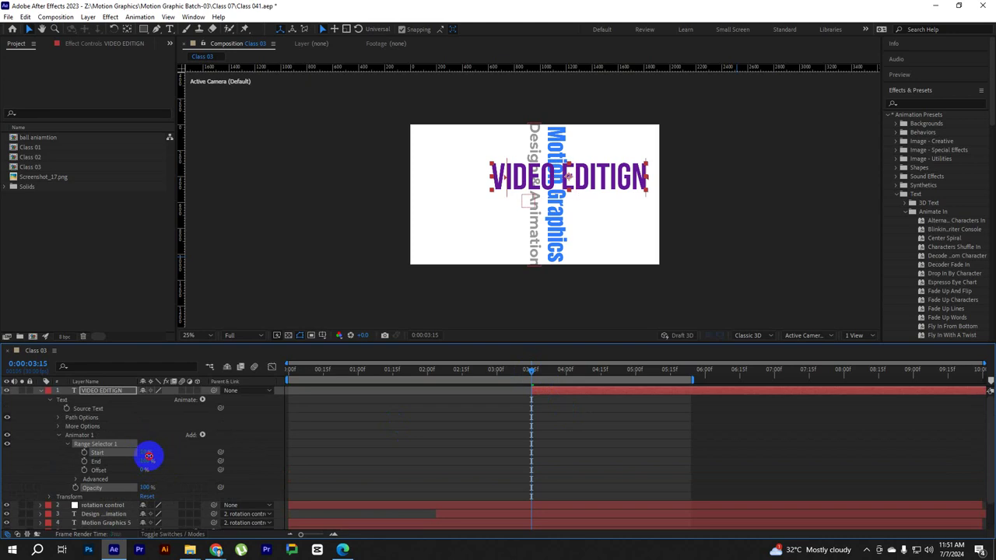
{"action": "left_click", "coordinate": [142, 453]}
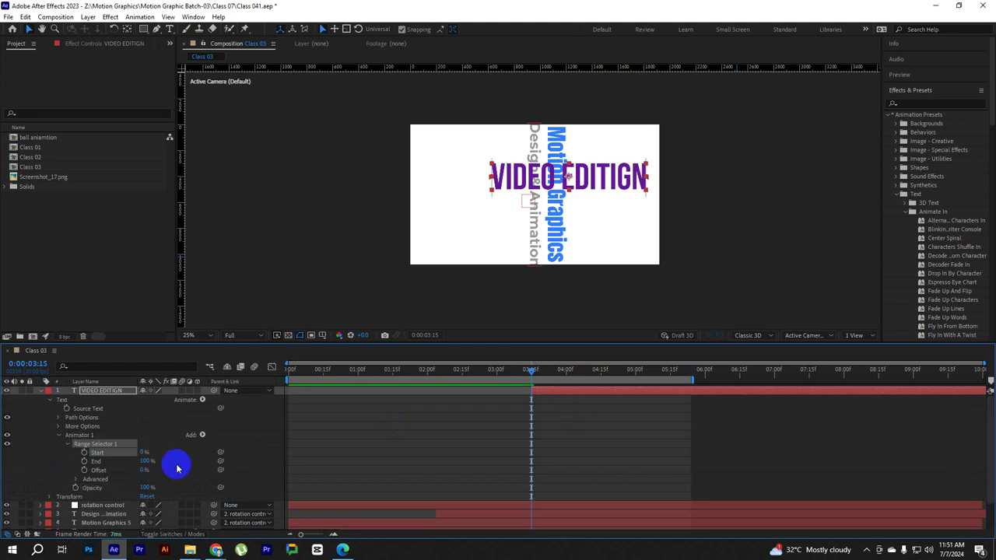
Shift the VIDEO EDITIGN layer later and keyframe range Start at 100% at 4:15.
{"action": "mouse_move", "coordinate": [530, 371]}
{"action": "left_mouse_down"}
{"action": "mouse_move", "coordinate": [572, 375]}
{"action": "mouse_move", "coordinate": [559, 376]}
{"action": "left_mouse_up"}
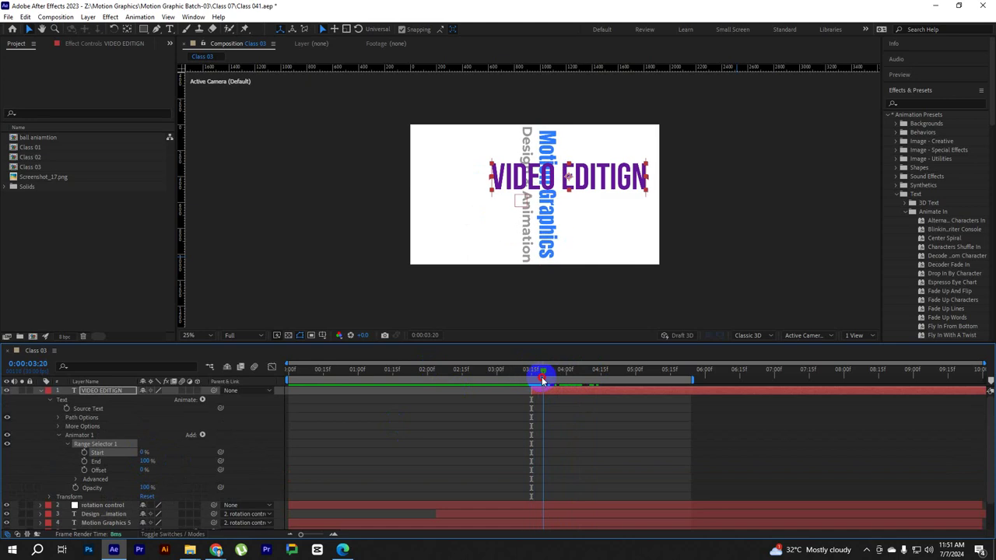
{"action": "mouse_move", "coordinate": [537, 391]}
{"action": "left_mouse_down"}
{"action": "mouse_move", "coordinate": [563, 391]}
{"action": "mouse_move", "coordinate": [524, 376]}
{"action": "mouse_move", "coordinate": [603, 376]}
{"action": "left_mouse_up"}
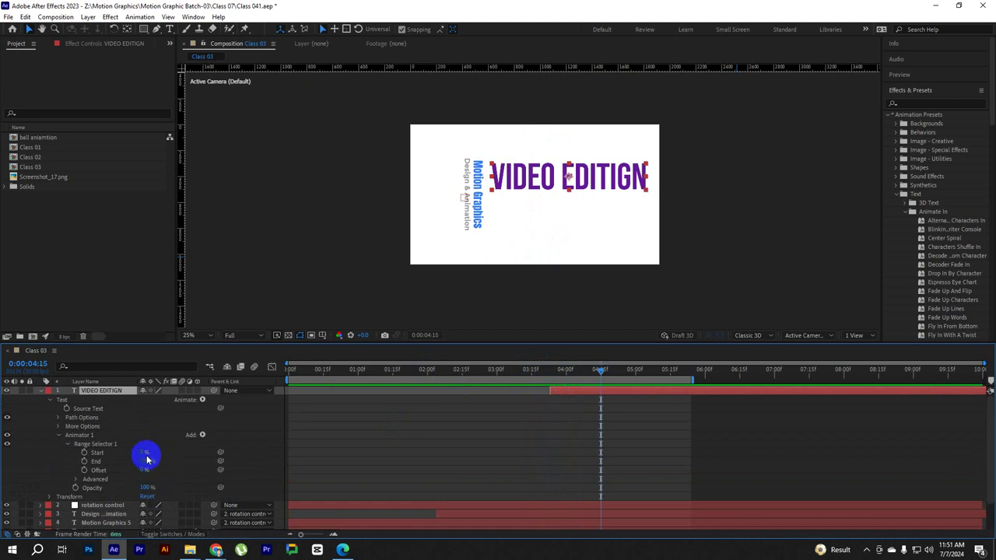
{"action": "left_click", "coordinate": [84, 452]}
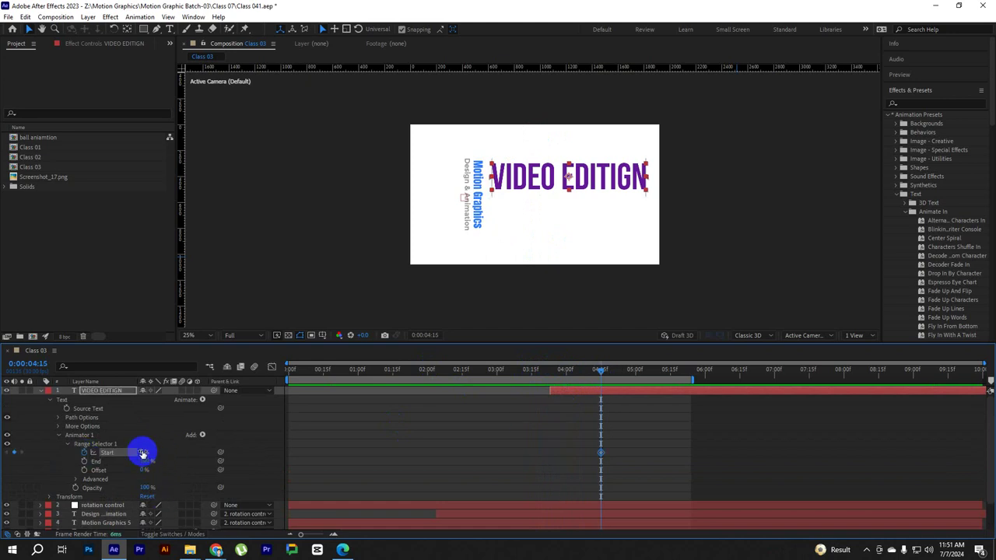
{"action": "left_click_drag", "start_coordinate": [143, 452], "coordinate": [325, 449]}
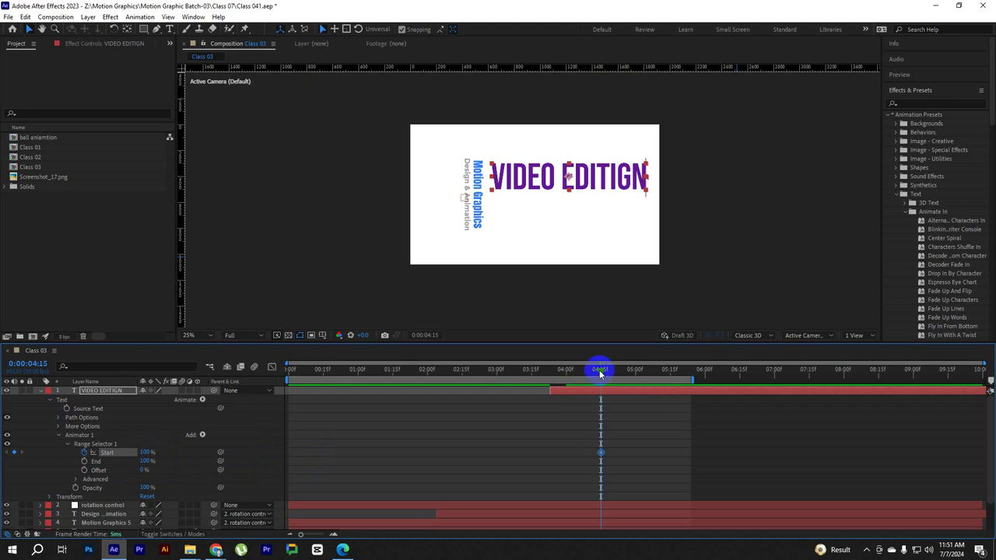
Set a range Start keyframe of 0% at 3:23.
{"action": "mouse_move", "coordinate": [600, 373]}
{"action": "left_mouse_down"}
{"action": "mouse_move", "coordinate": [550, 391]}
{"action": "mouse_move", "coordinate": [549, 374]}
{"action": "left_mouse_up"}
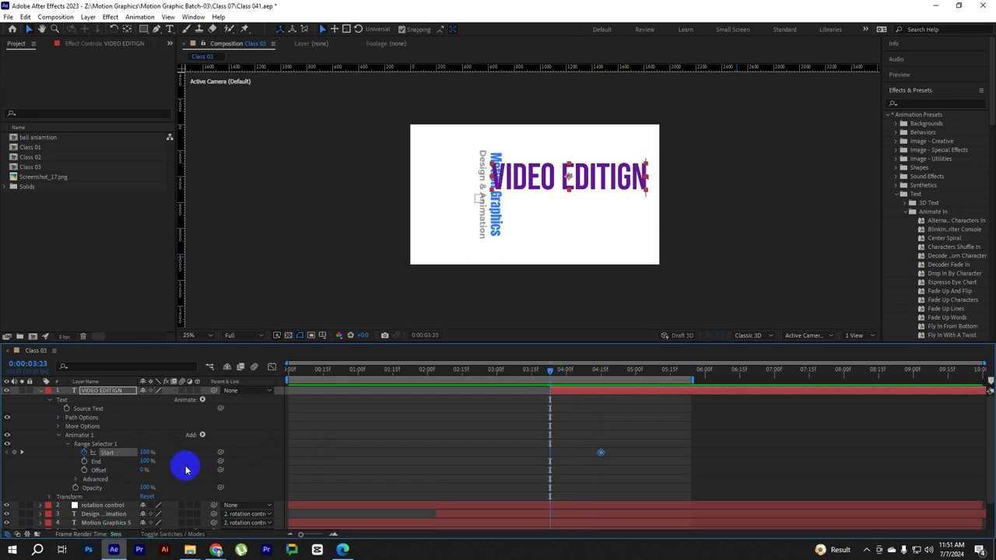
{"action": "left_click_drag", "start_coordinate": [144, 452], "coordinate": [64, 472]}
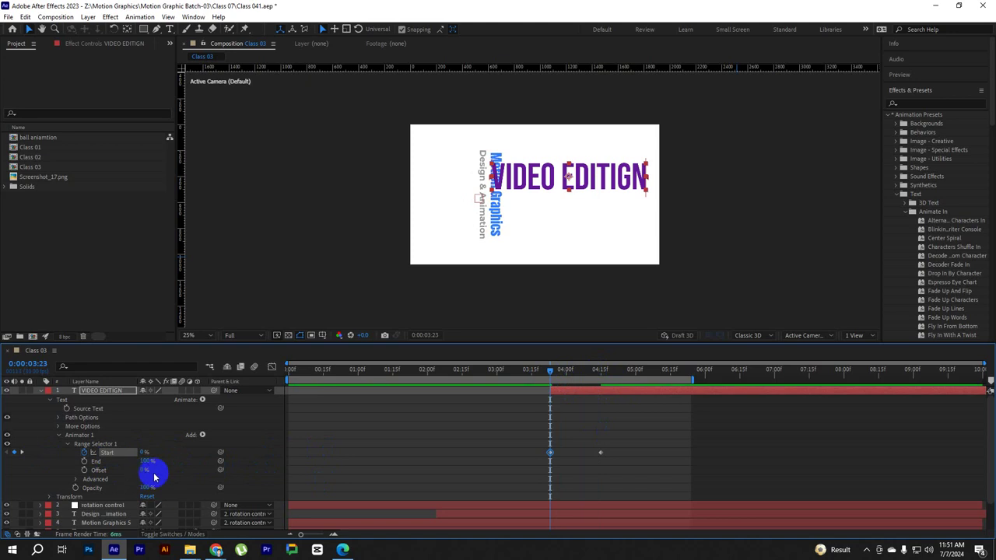
{"action": "mouse_move", "coordinate": [142, 470]}
{"action": "left_mouse_down"}
{"action": "mouse_move", "coordinate": [381, 470]}
{"action": "mouse_move", "coordinate": [147, 471]}
{"action": "left_mouse_up"}
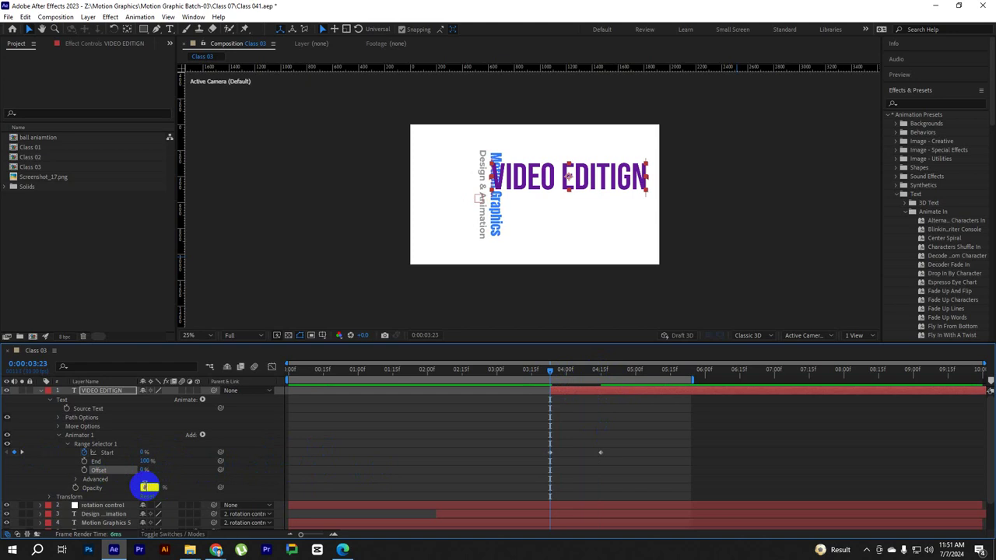
Set Animator 1 Opacity to 0% so the letters start hidden.
{"action": "type", "text": "0"}
{"action": "key", "text": "Return"}
{"action": "left_click", "coordinate": [631, 438]}
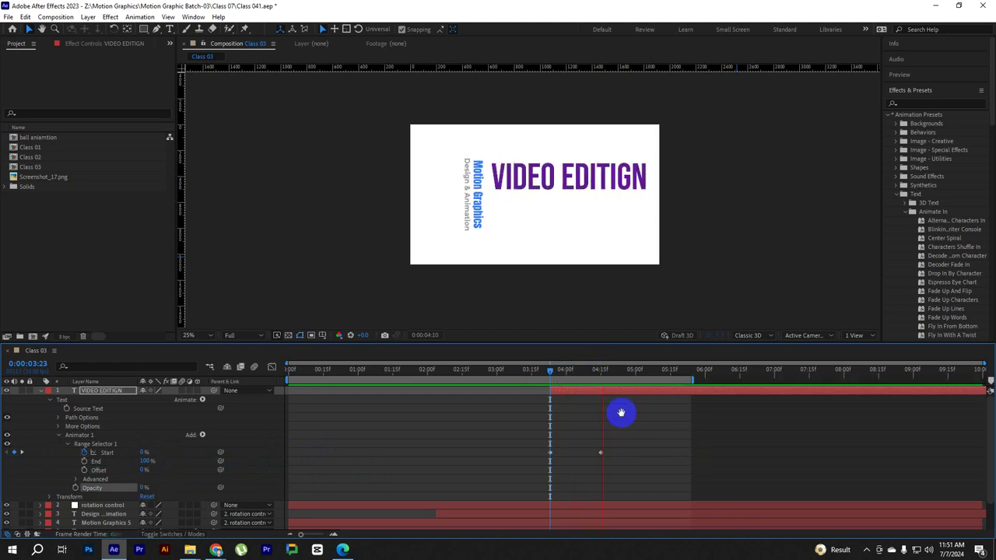
Preview the letter-by-letter reveal, select both Start keyframes, and park at 4:04.
{"action": "left_click_drag", "start_coordinate": [600, 368], "coordinate": [500, 369]}
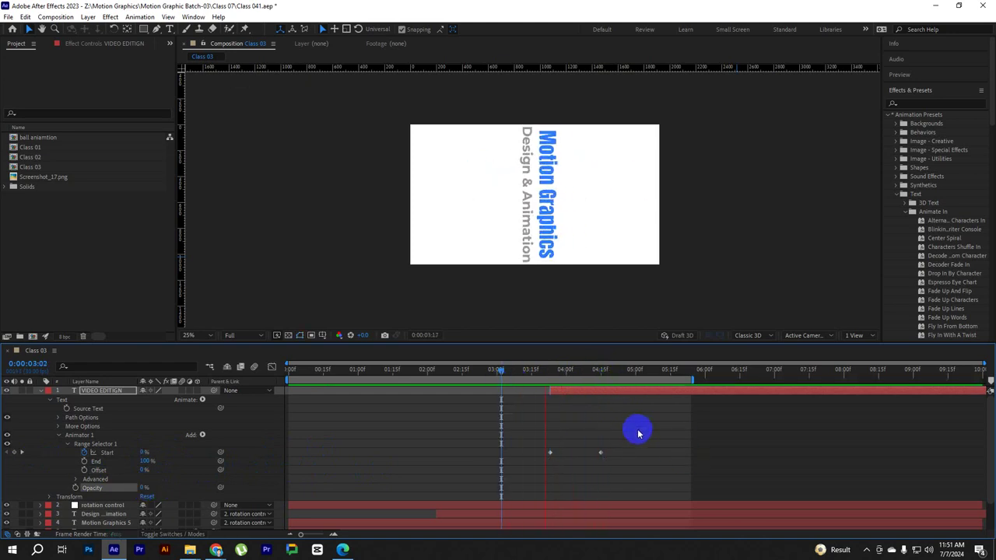
{"action": "left_click_drag", "start_coordinate": [615, 370], "coordinate": [550, 376]}
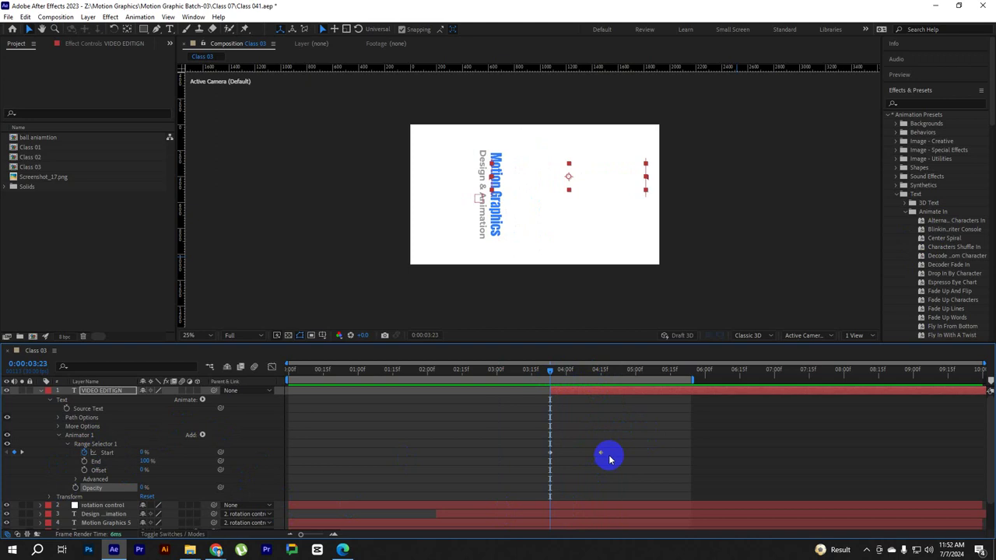
{"action": "left_click_drag", "start_coordinate": [544, 376], "coordinate": [510, 375]}
{"action": "key", "text": "space"}
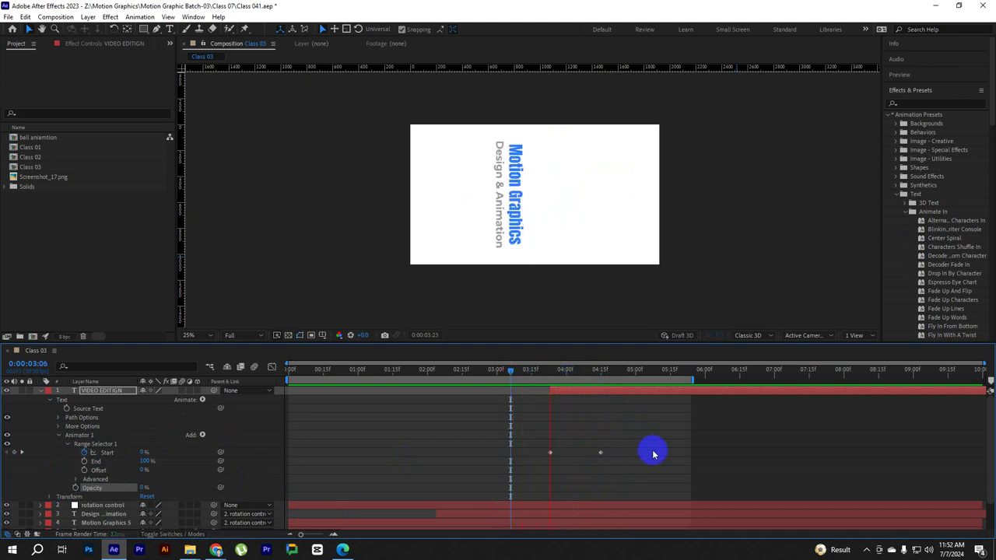
{"action": "left_click_drag", "start_coordinate": [661, 424], "coordinate": [502, 471]}
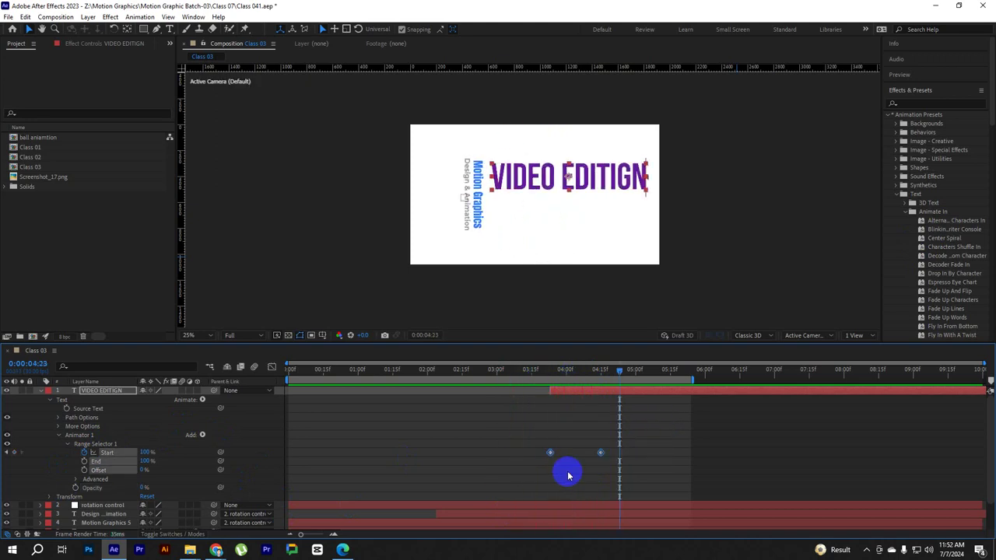
{"action": "left_click_drag", "start_coordinate": [576, 379], "coordinate": [574, 379]}
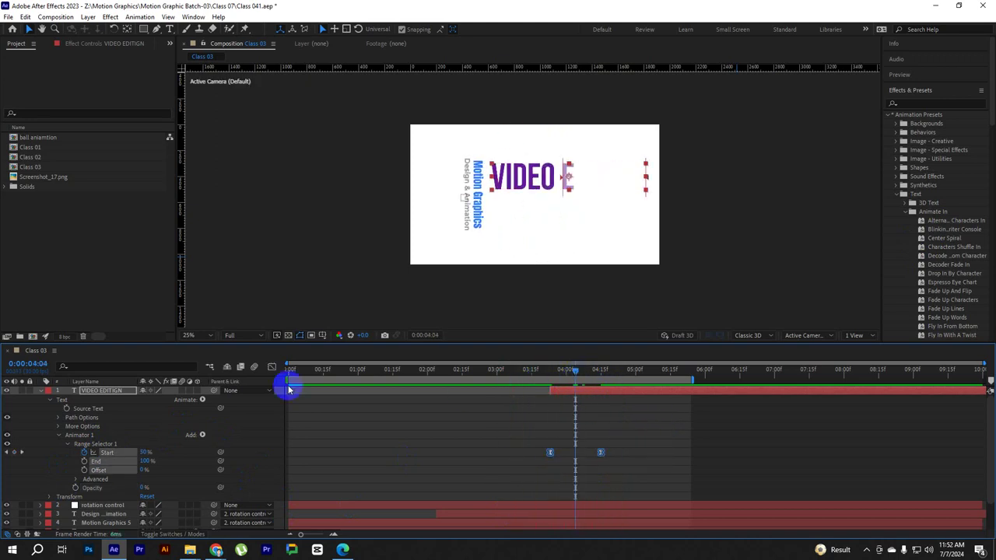
Steepen the Start keyframes' speed curve in the Graph Editor, then return to the timeline start.
{"action": "left_click", "coordinate": [270, 366]}
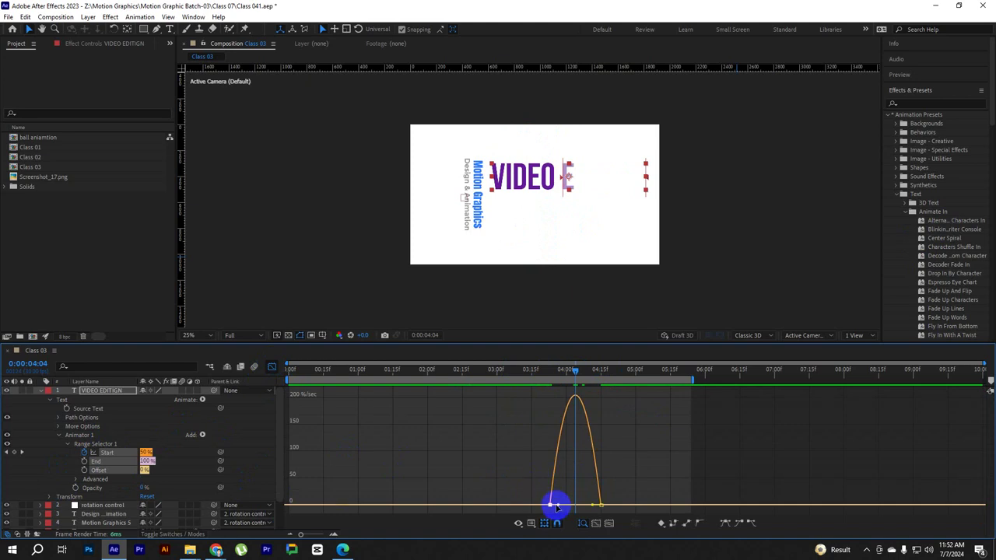
{"action": "mouse_move", "coordinate": [555, 506]}
{"action": "left_mouse_down"}
{"action": "mouse_move", "coordinate": [629, 502]}
{"action": "mouse_move", "coordinate": [583, 509]}
{"action": "left_mouse_up"}
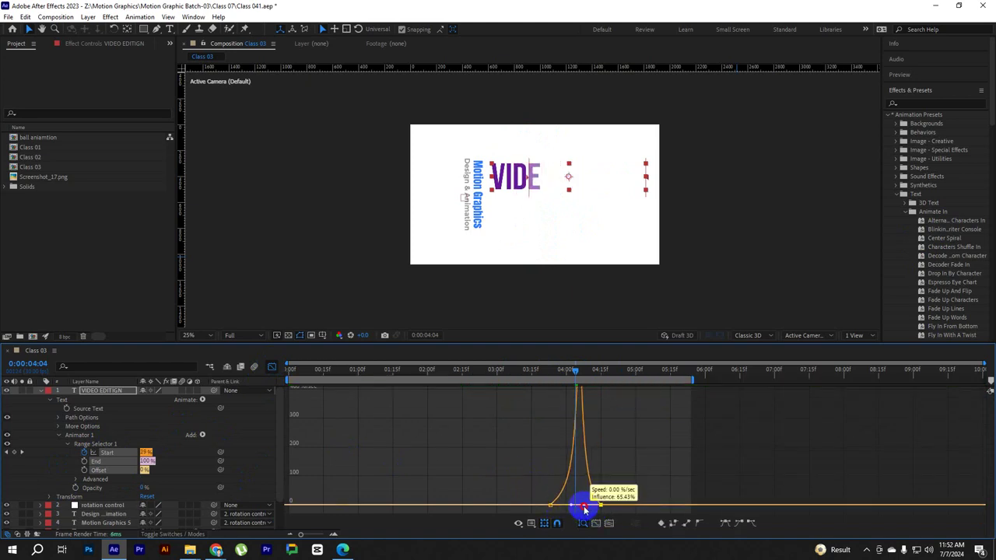
{"action": "left_click", "coordinate": [271, 368]}
{"action": "left_click_drag", "start_coordinate": [574, 368], "coordinate": [213, 395]}
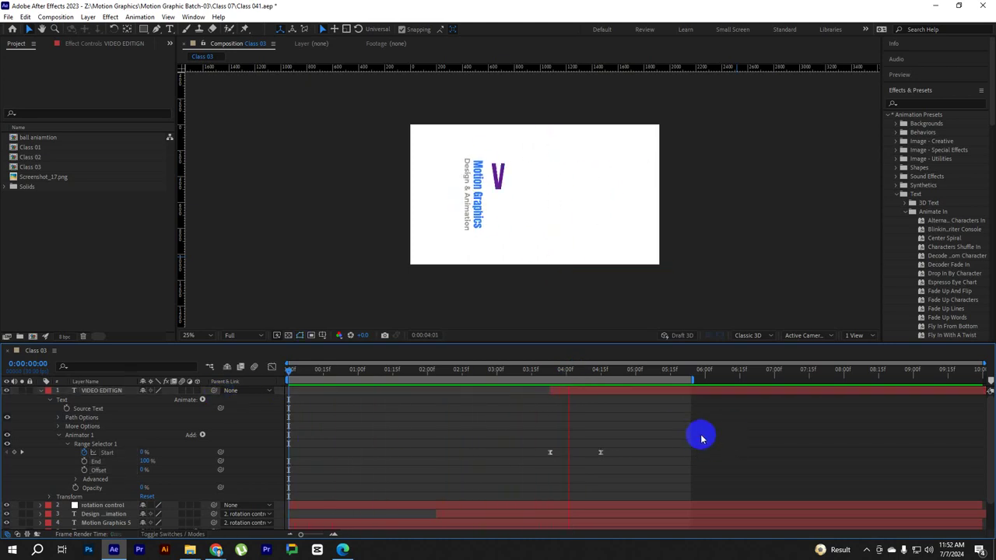
Stop playback and make the timeline panel taller.
{"action": "key", "text": "space"}
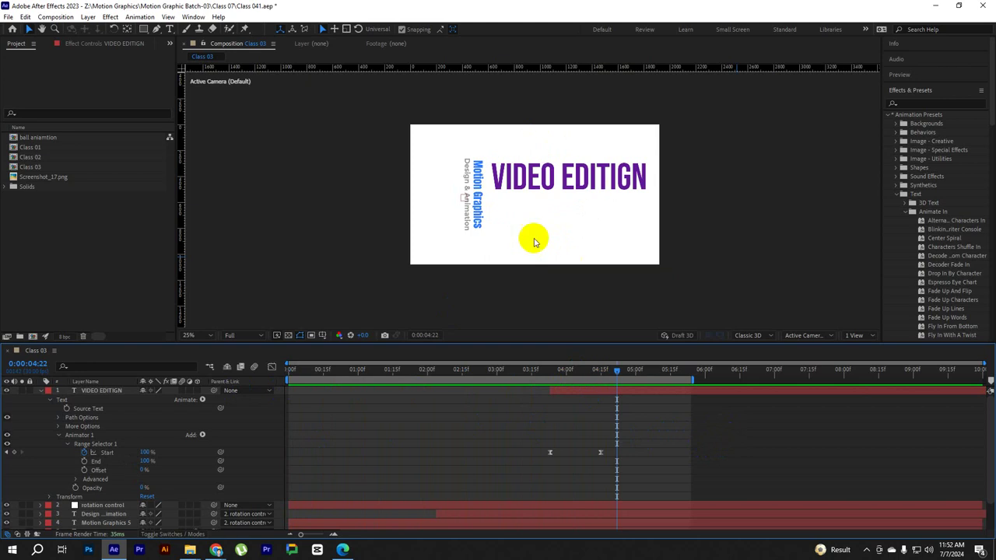
{"action": "left_click", "coordinate": [475, 352]}
{"action": "left_click_drag", "start_coordinate": [475, 343], "coordinate": [479, 308]}
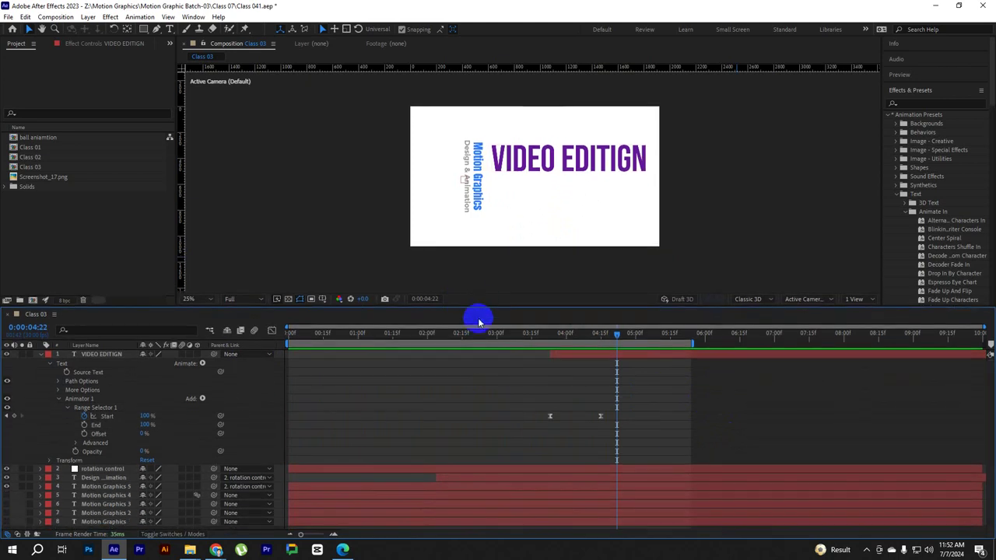
Fold away Animator 1 and the VIDEO EDITIGN layer properties, then bring up Chrome.
{"action": "left_click", "coordinate": [40, 354]}
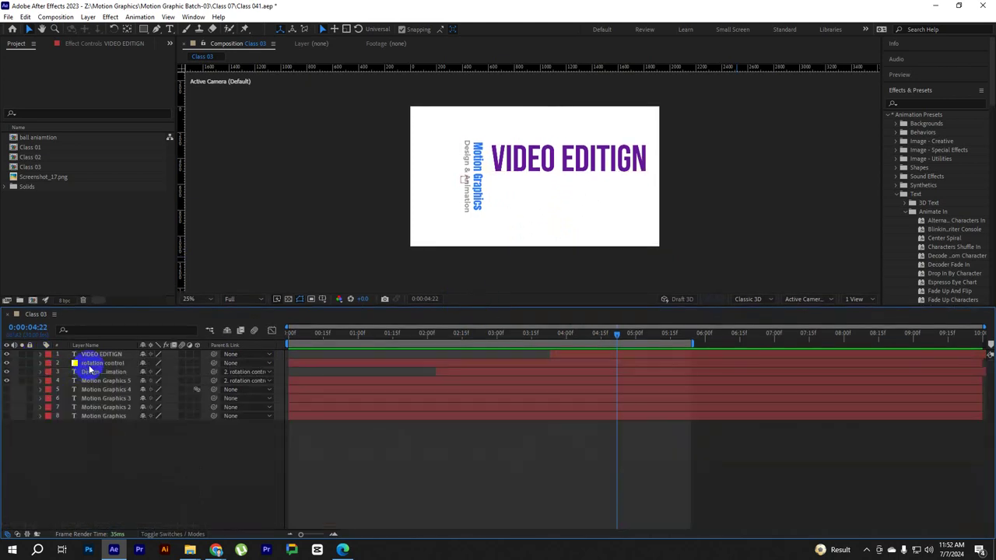
{"action": "left_click", "coordinate": [41, 355]}
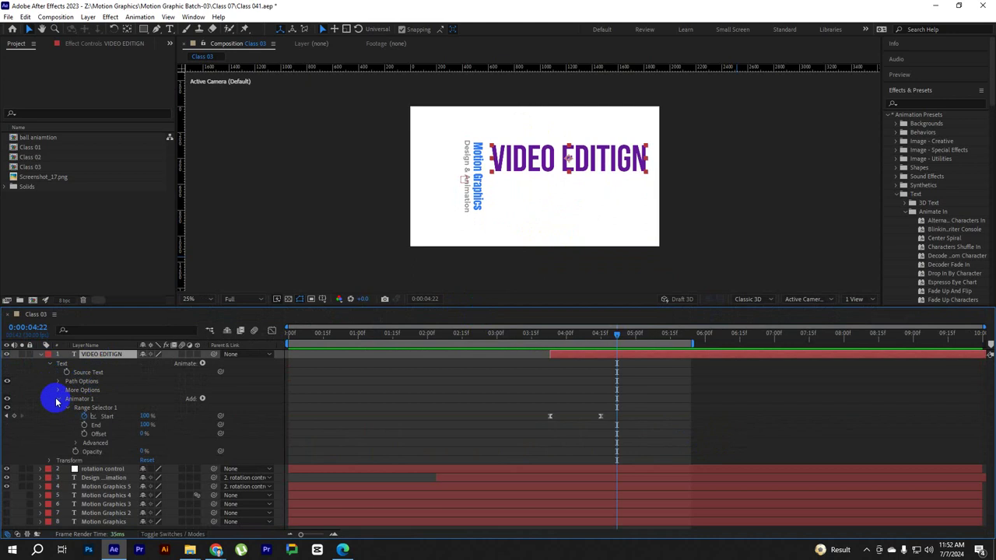
{"action": "left_click", "coordinate": [56, 402]}
{"action": "left_click", "coordinate": [202, 363]}
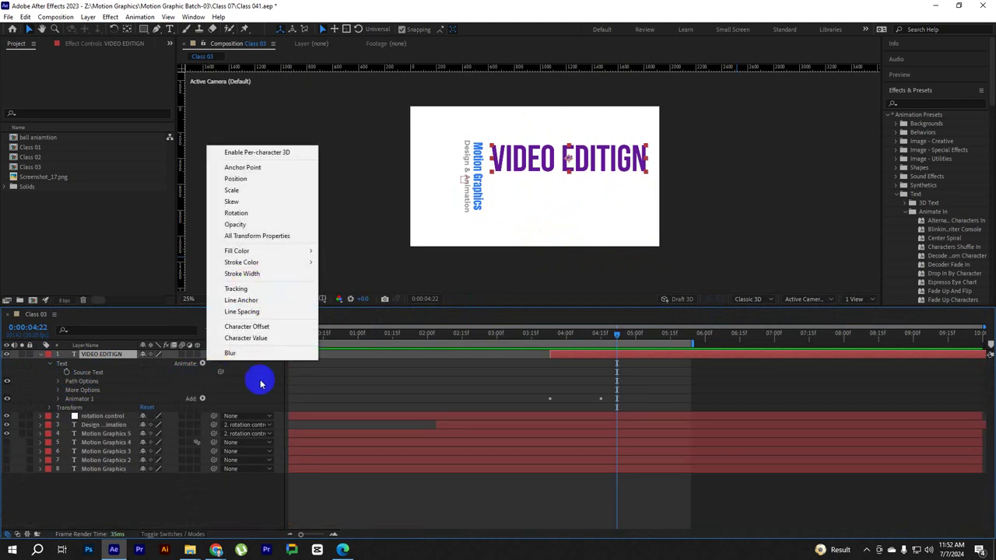
{"action": "left_click", "coordinate": [195, 504]}
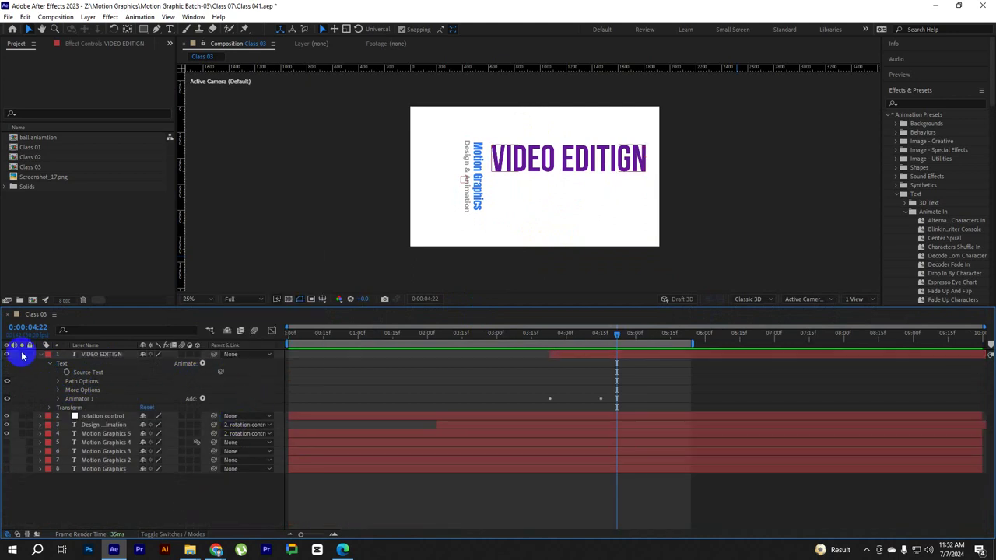
{"action": "left_click", "coordinate": [42, 355]}
{"action": "left_click", "coordinate": [216, 550]}
Play the 'Kinetic typography Text Animation' YouTube reference to about 0:09, then return to After Effects.
{"action": "left_click", "coordinate": [268, 498]}
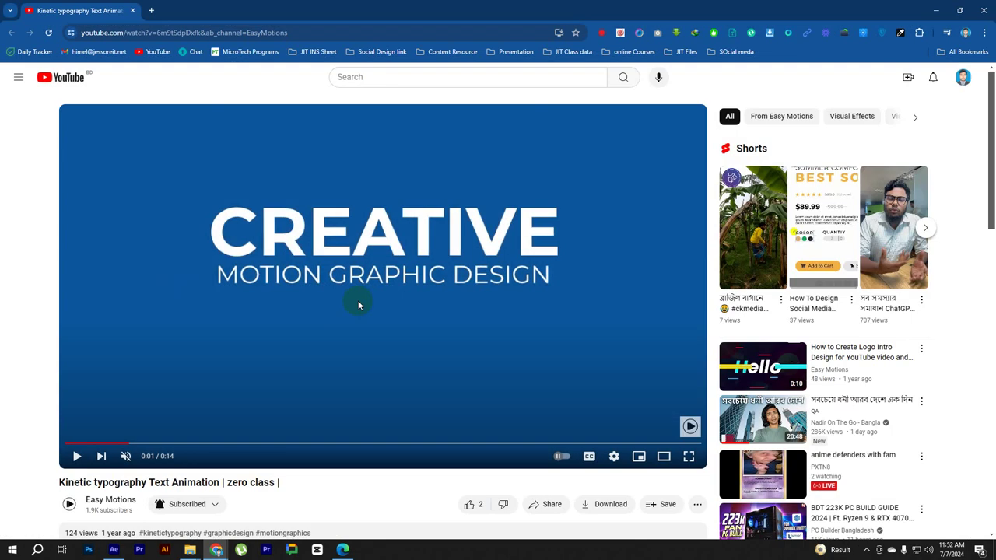
{"action": "left_click", "coordinate": [271, 325]}
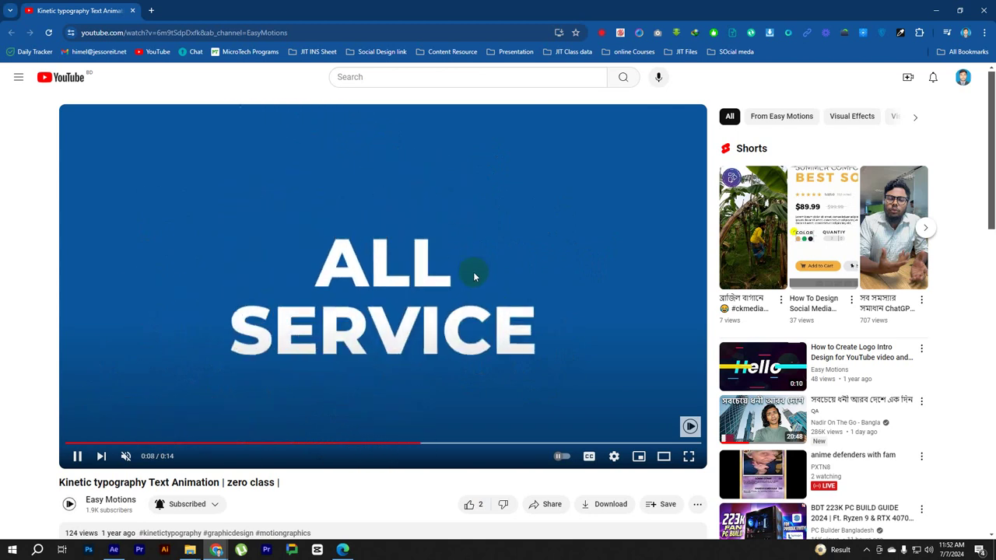
{"action": "left_click", "coordinate": [458, 296]}
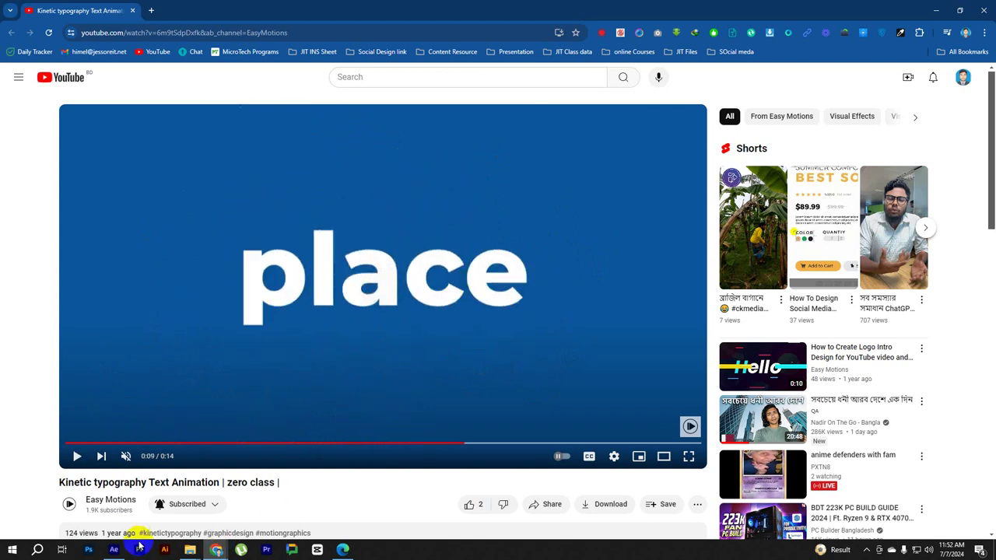
{"action": "left_click", "coordinate": [114, 550]}
Collapse the Animate In presets folder and preview the full title animation from the start, replaying near 5:07.
{"action": "scroll", "coordinate": [945, 181], "scroll_direction": "down", "scroll_amount": 4}
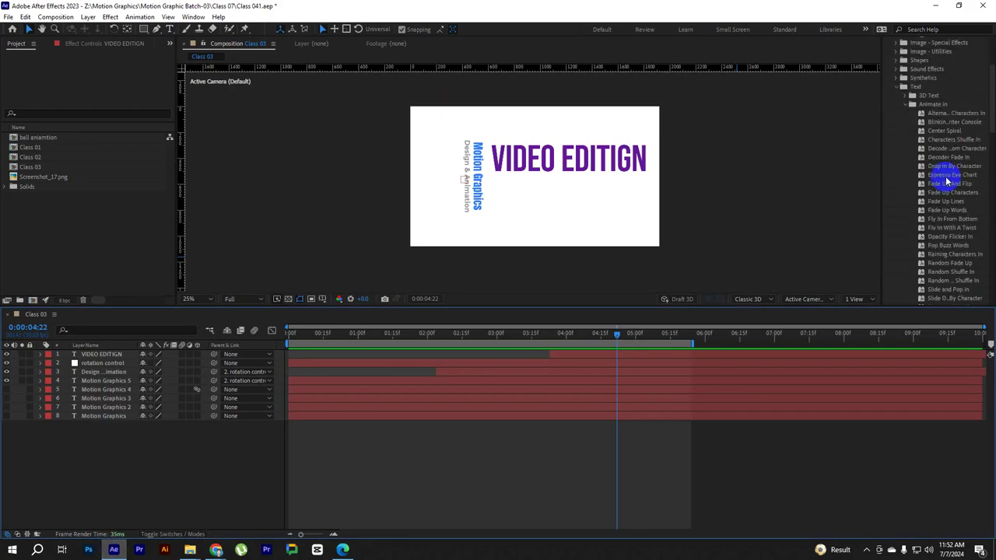
{"action": "left_click", "coordinate": [910, 105]}
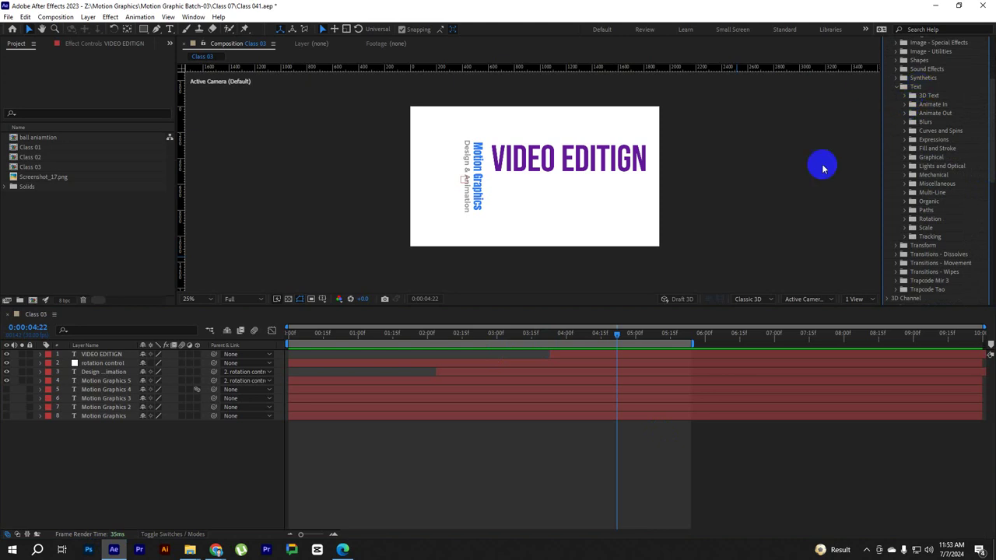
{"action": "left_click", "coordinate": [681, 336]}
{"action": "left_click", "coordinate": [300, 333]}
{"action": "key", "text": "space"}
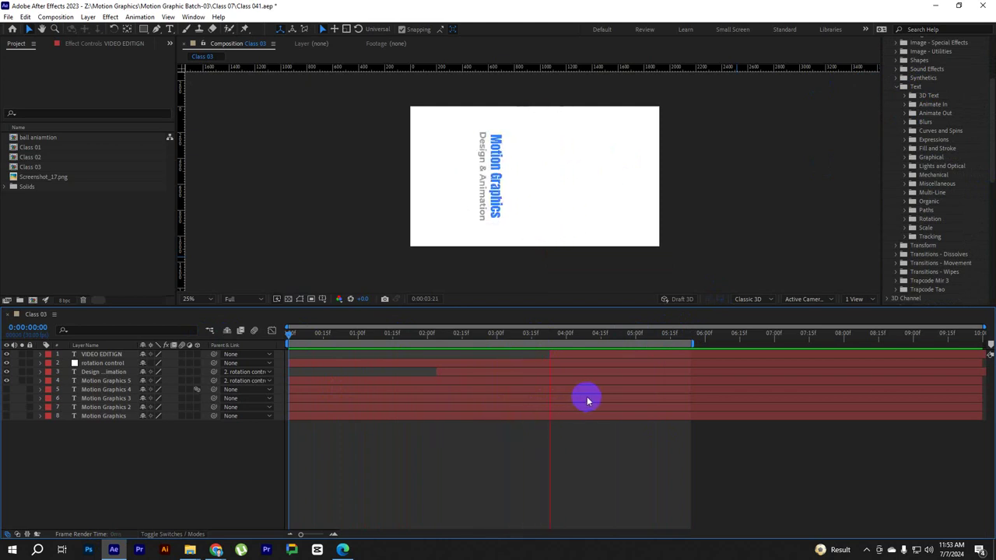
{"action": "left_click", "coordinate": [600, 342]}
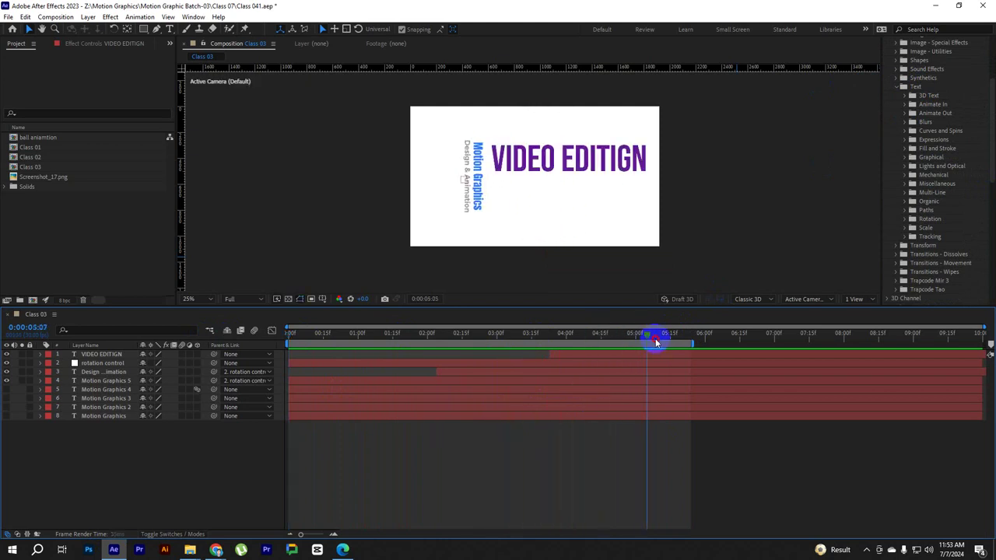
{"action": "left_click_drag", "start_coordinate": [655, 342], "coordinate": [682, 340]}
{"action": "key", "text": "space"}
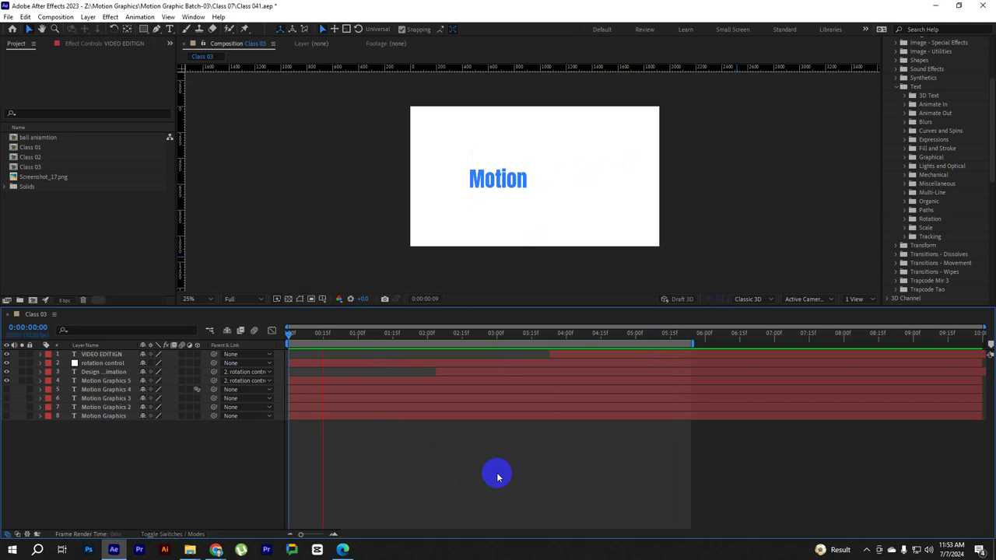